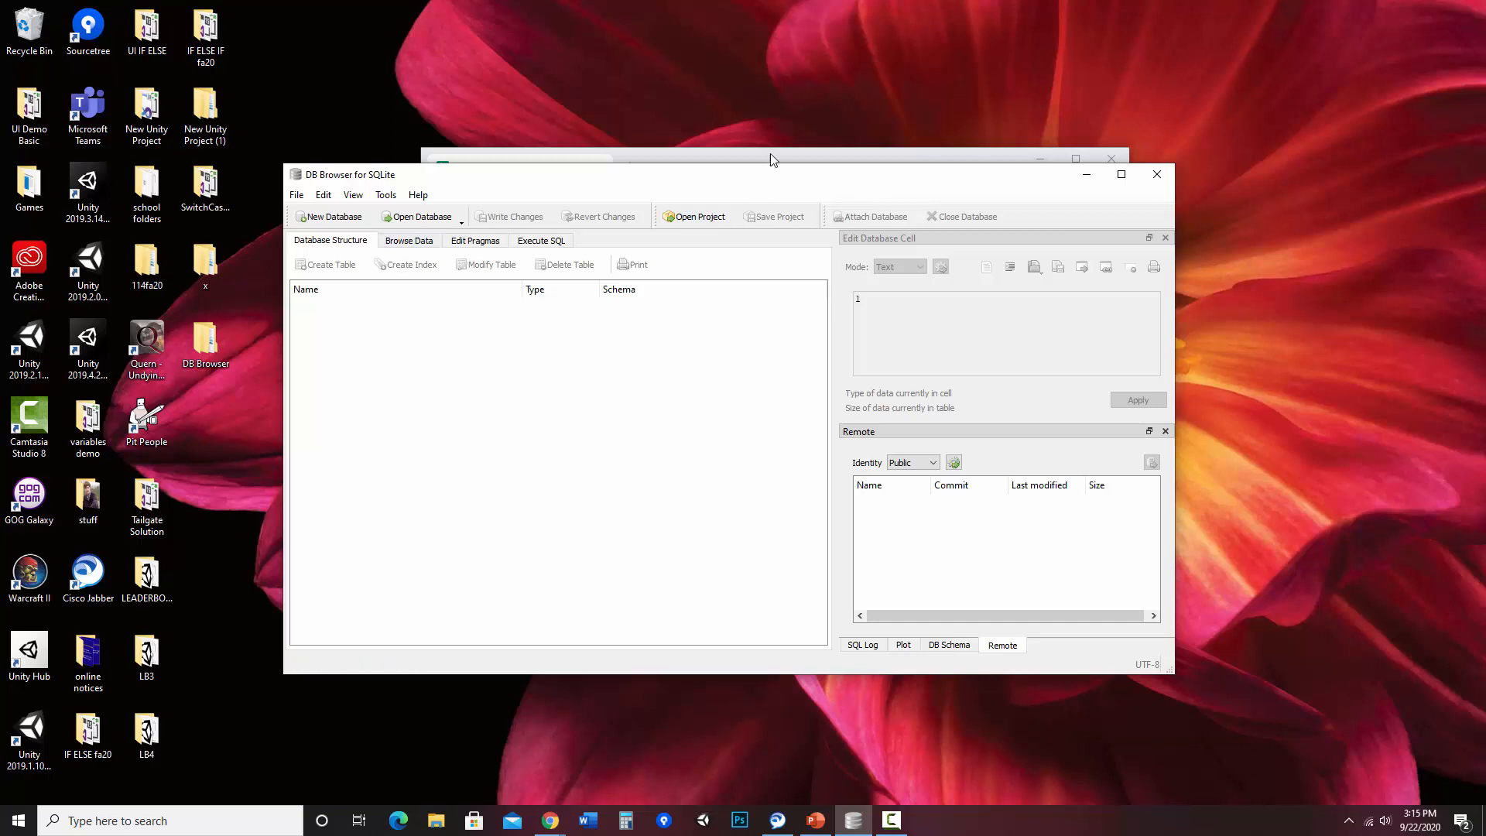
Review the movie and genre tables on the original, 2 tables and Copy of 2 tables sheets of the Google Sheets workbook
left_click(1077, 160)
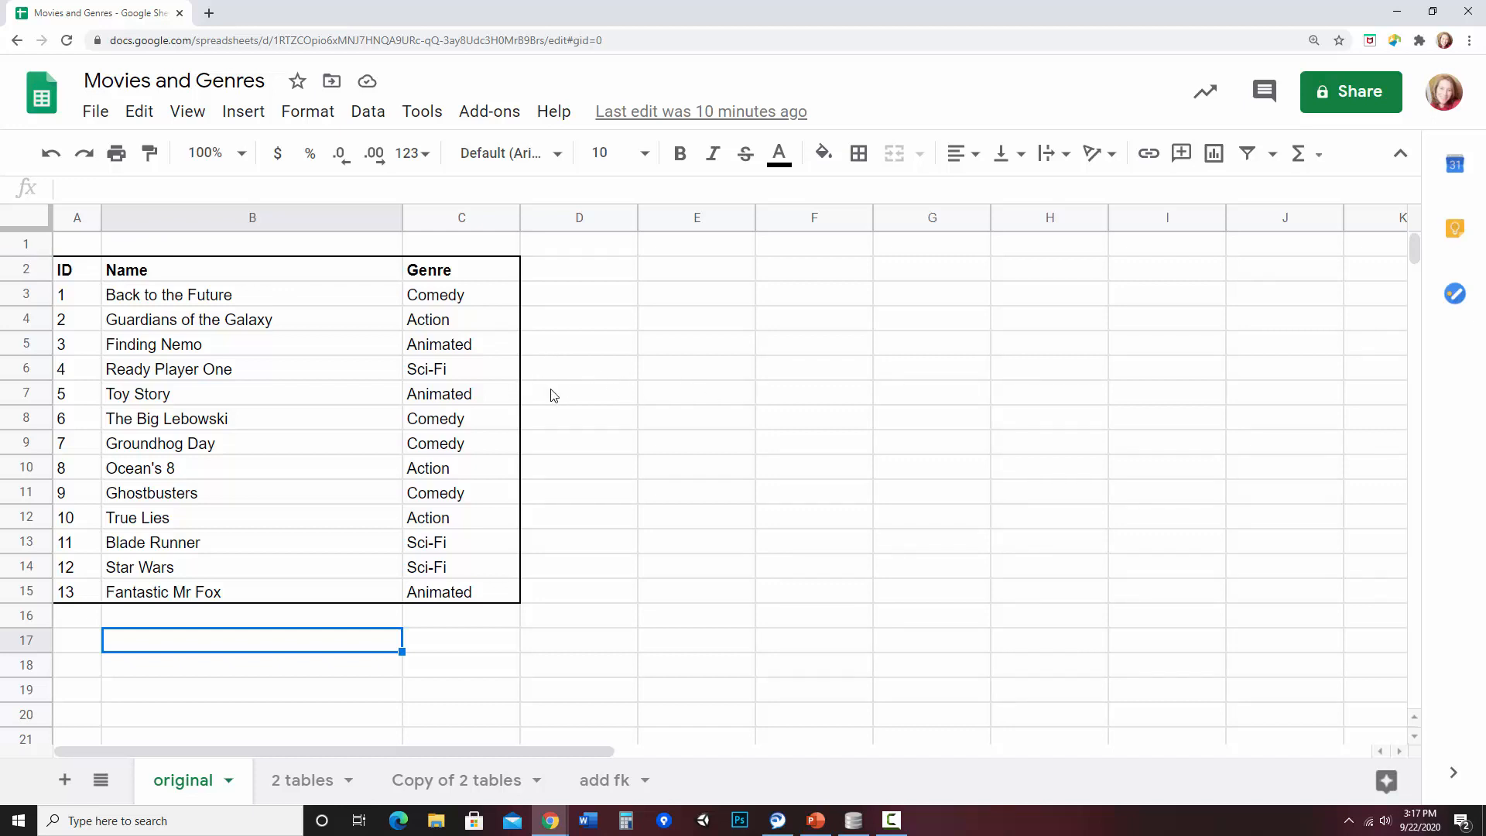
left_click(304, 788)
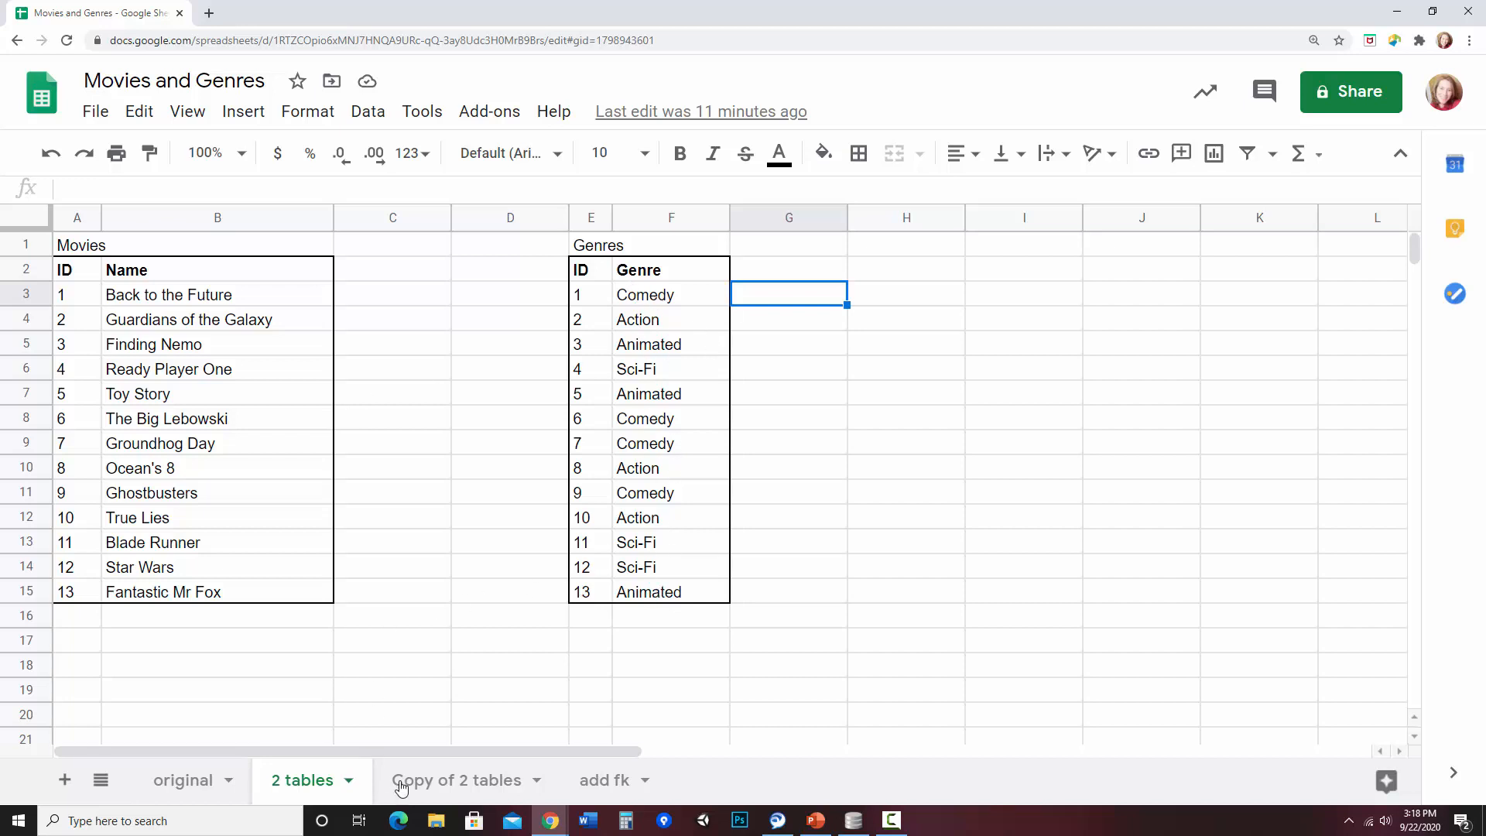
left_click(437, 781)
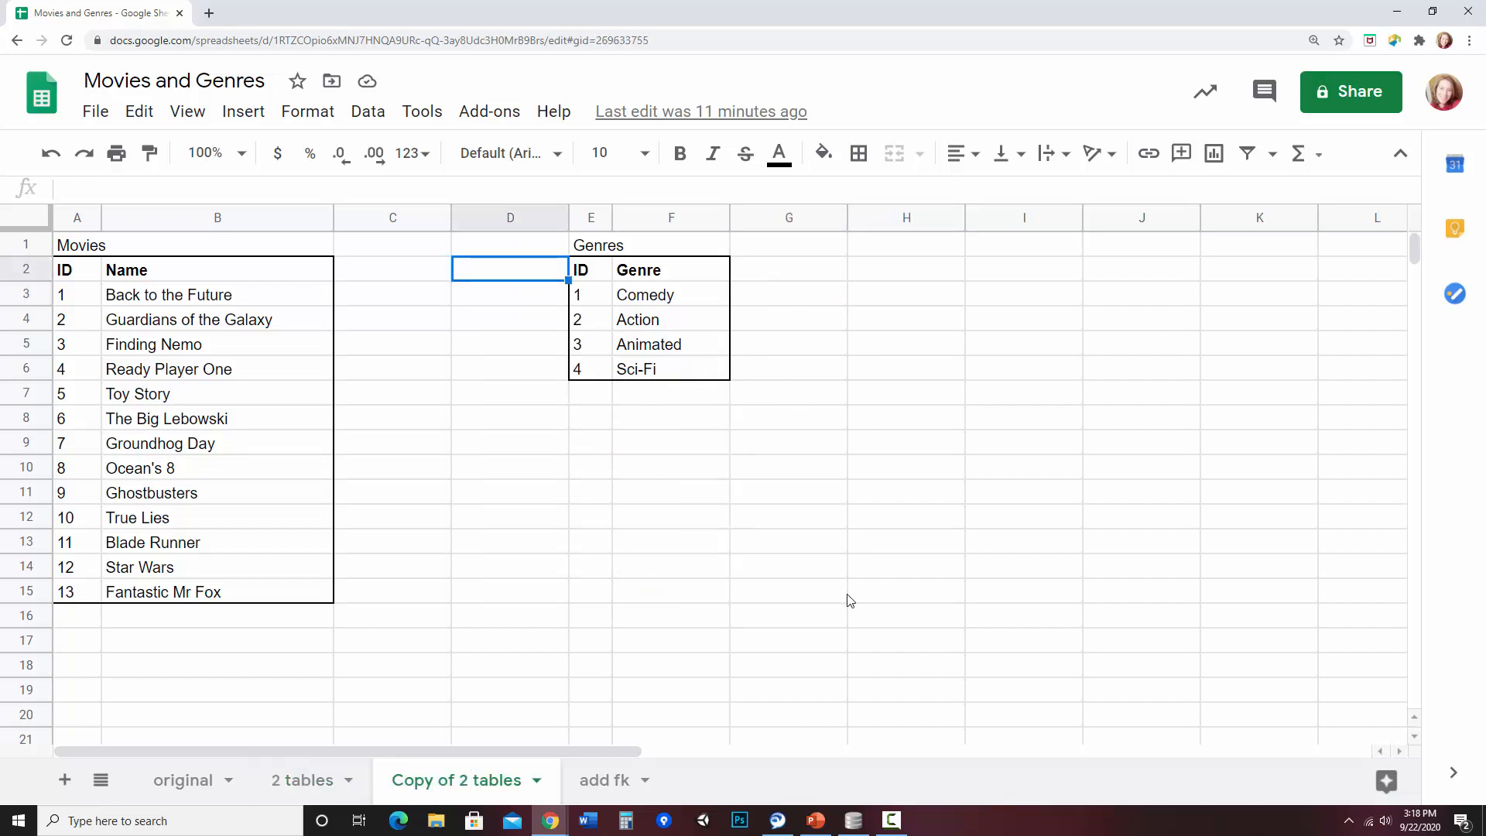
left_click(605, 246)
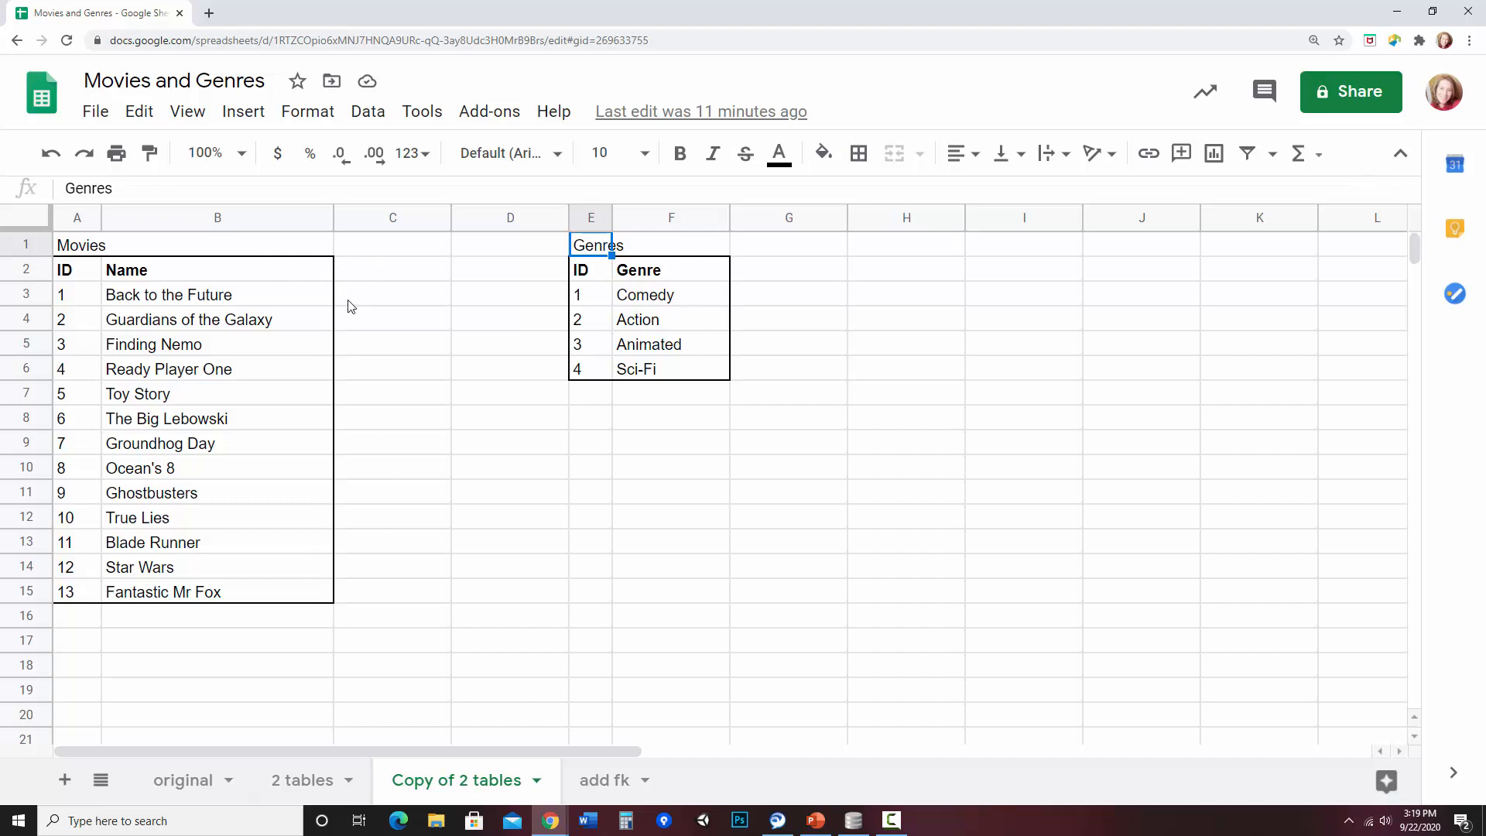
On the add fk sheet, change the Movies table's GenreID heading to "GenreID (FK)"
left_click(592, 780)
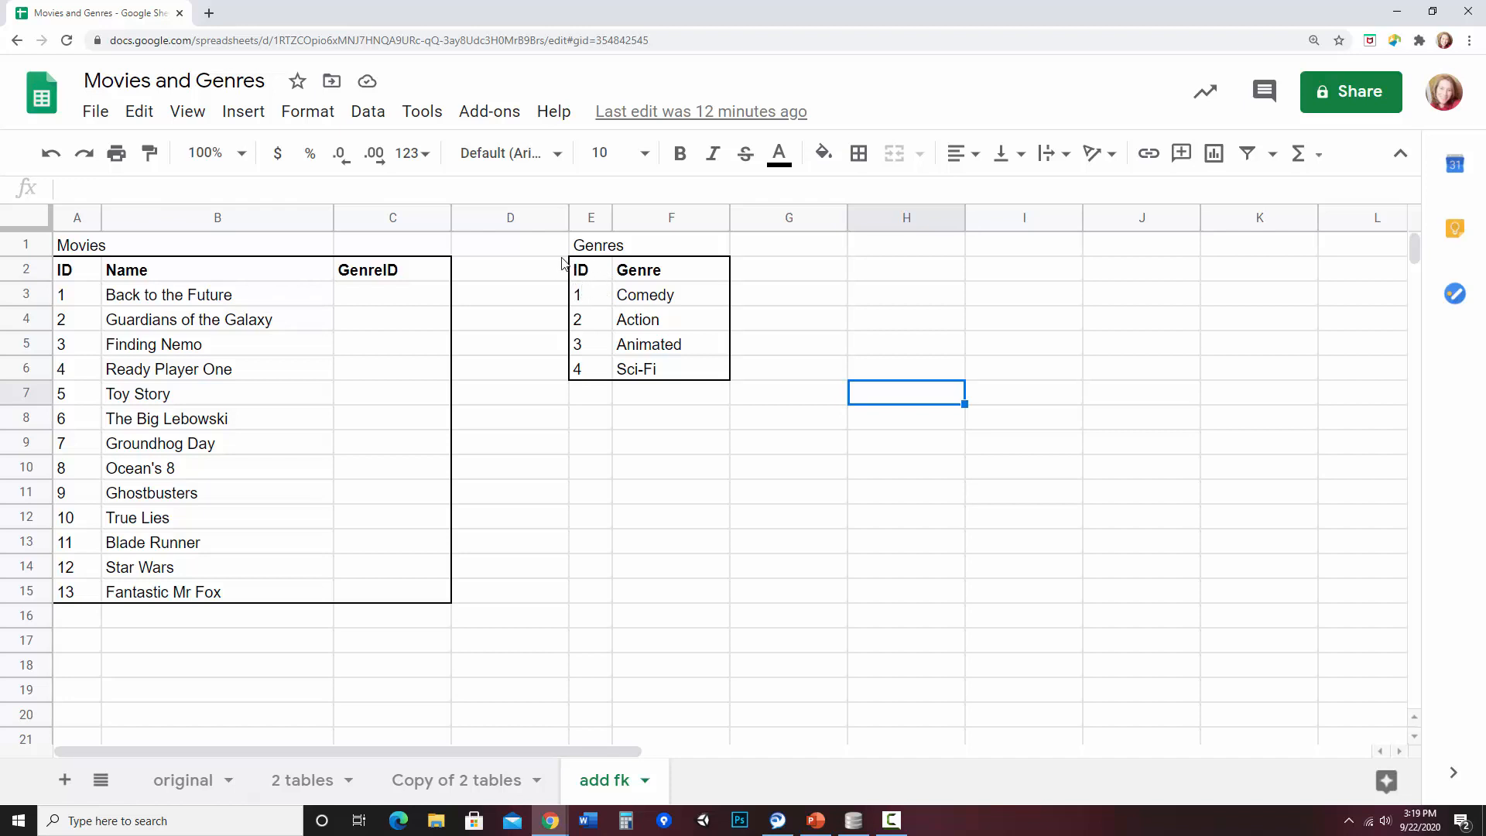
left_click(418, 276)
double_click(413, 271)
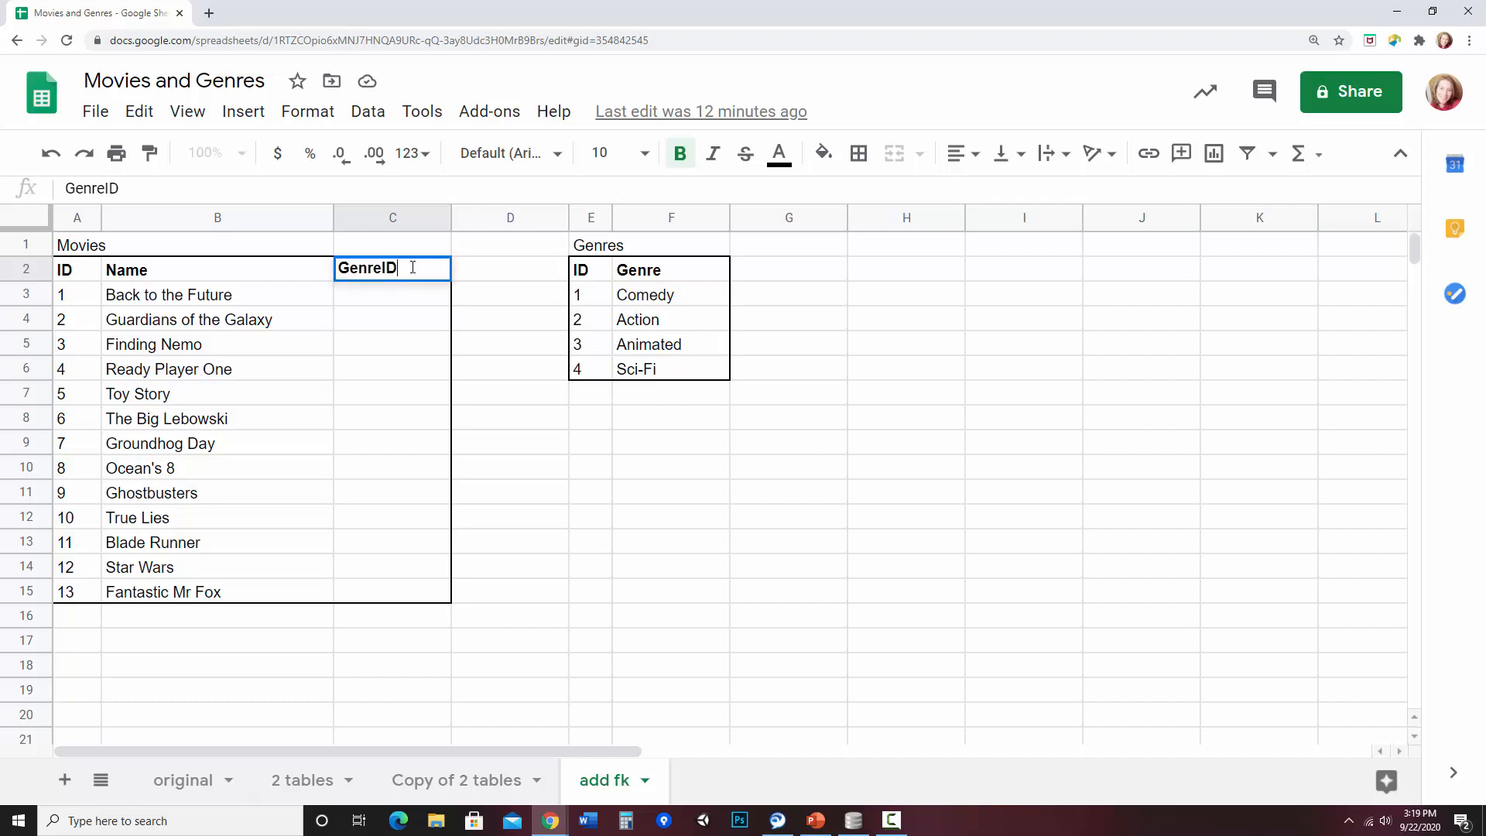
type("(FK)")
left_click(226, 246)
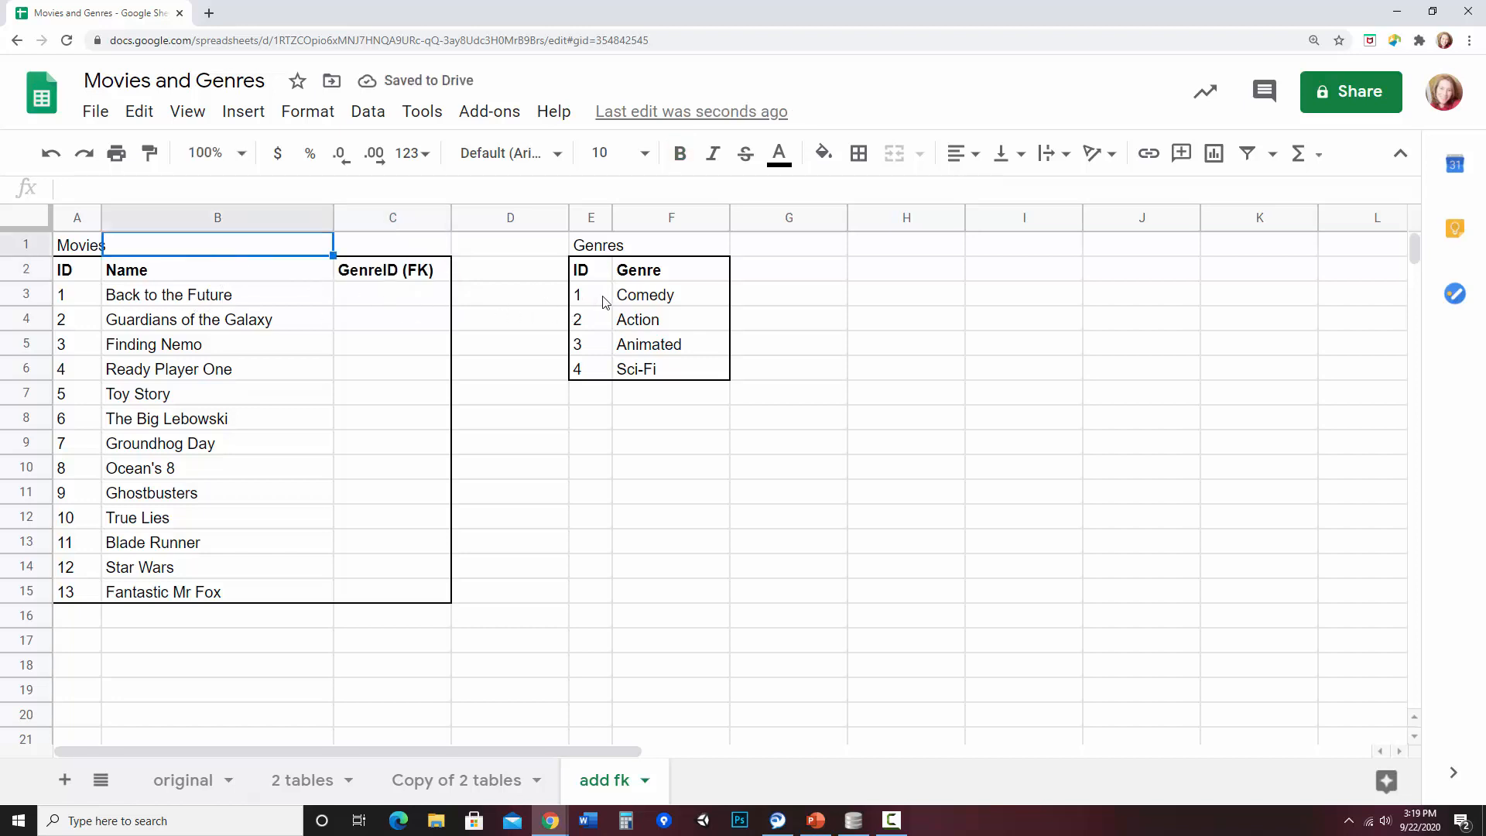
Enter genre IDs 1, 2, 3 and 4 for Back to the Future, Guardians of the Galaxy, Finding Nemo and Ready Player One
left_click(379, 302)
type("1")
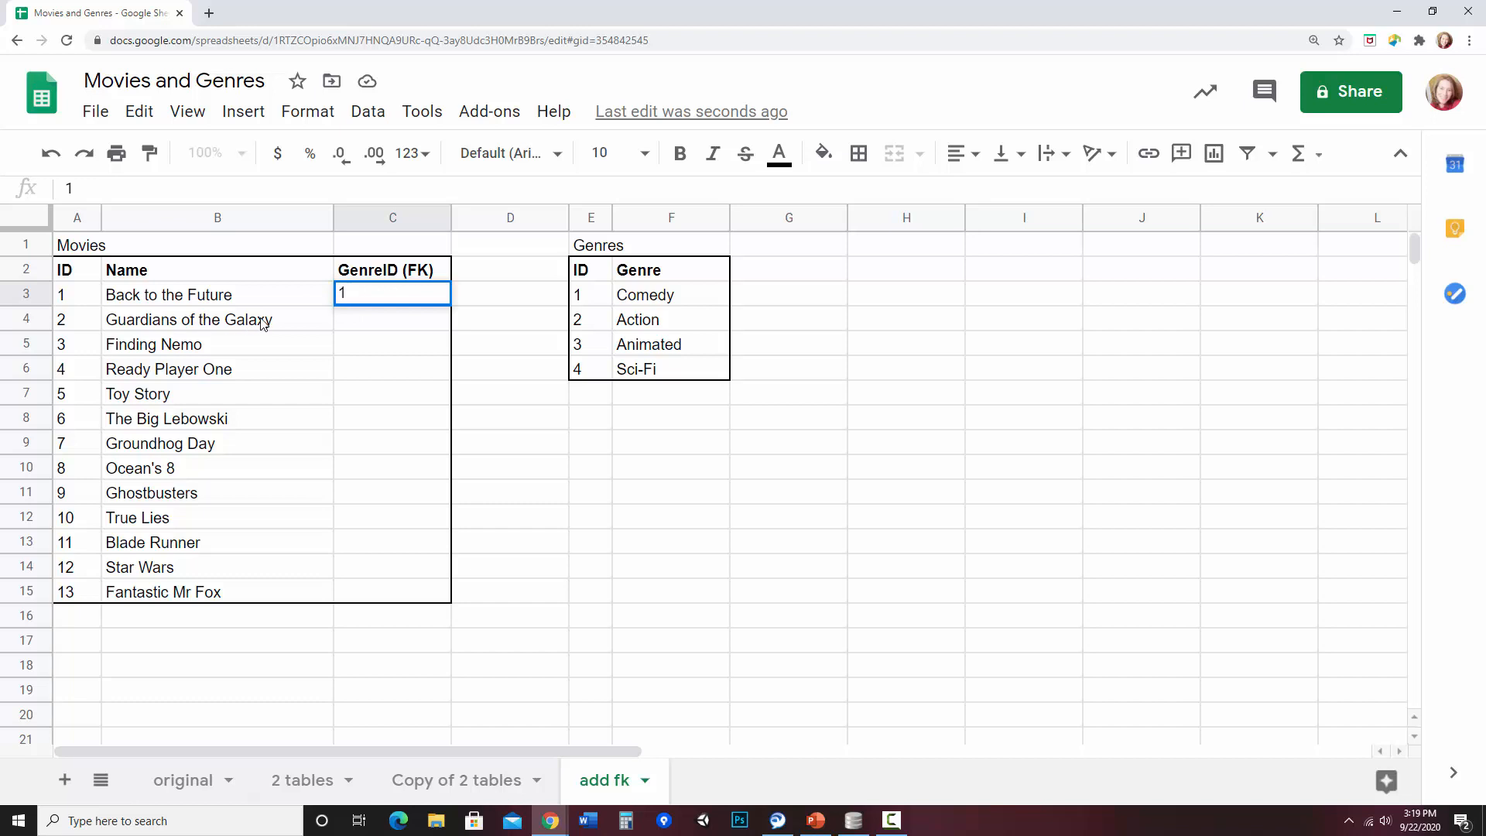
left_click(420, 323)
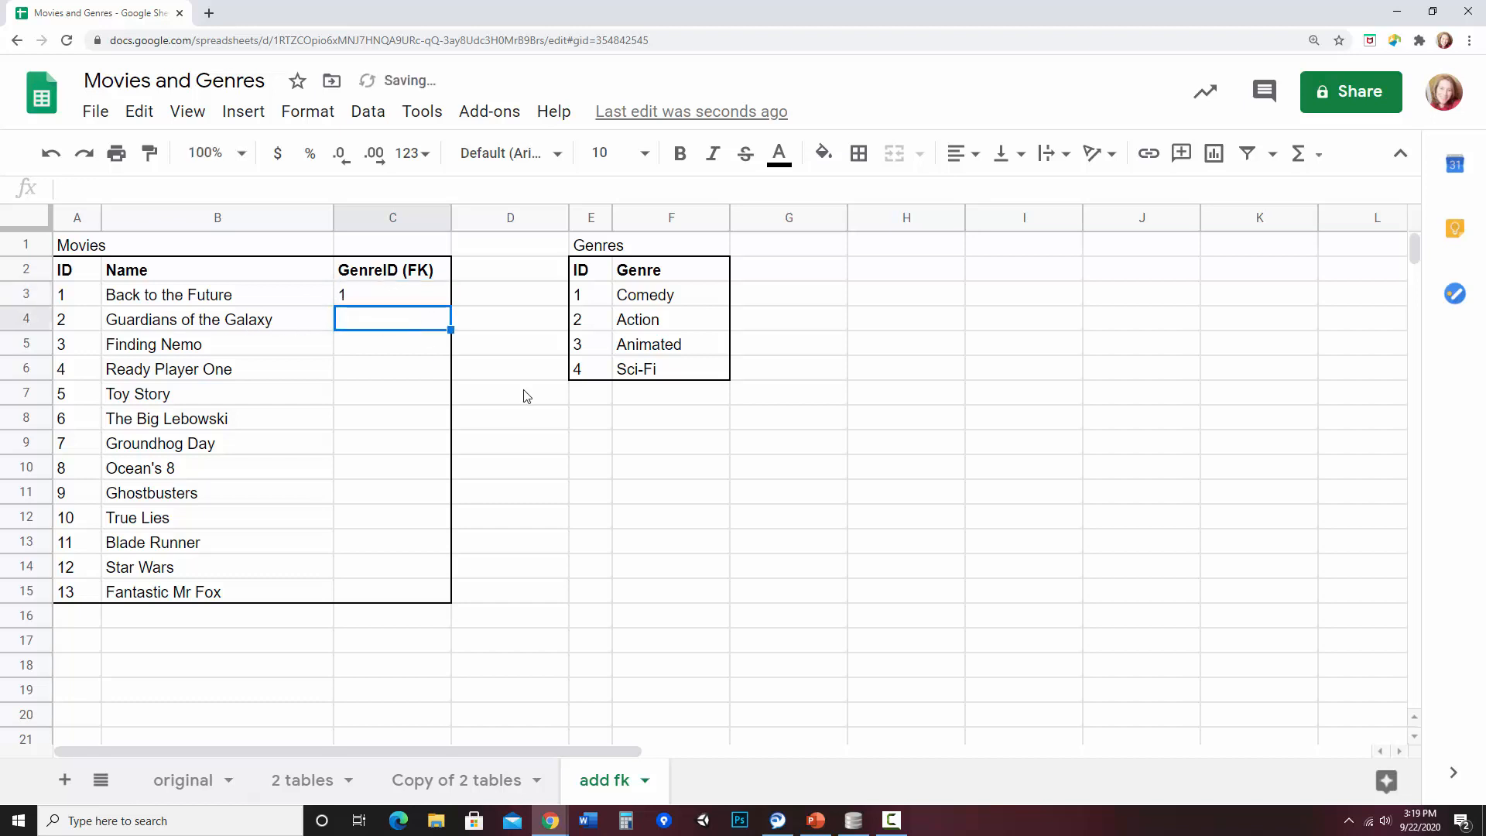
type("2")
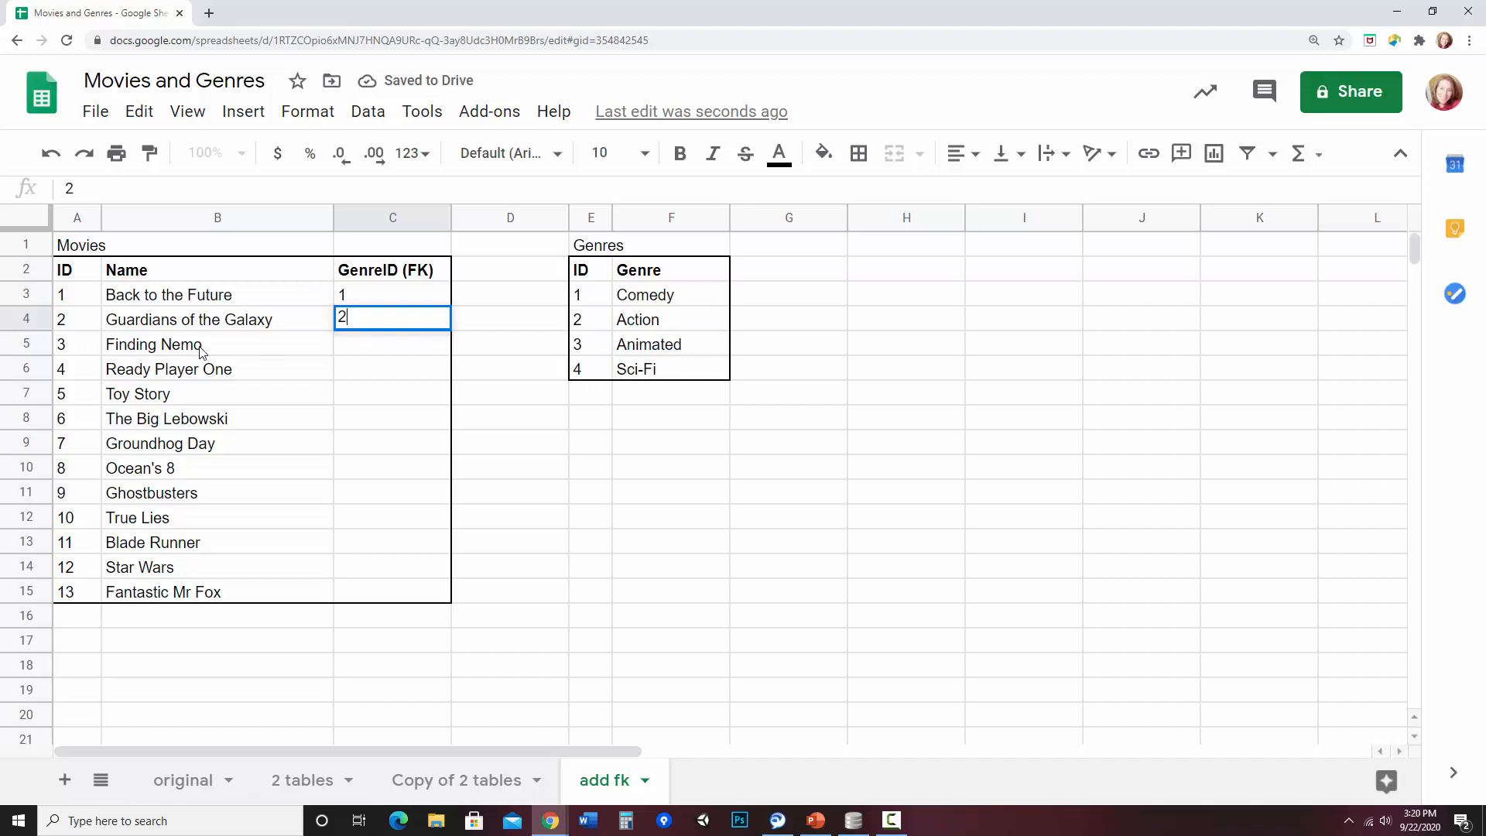
left_click(400, 351)
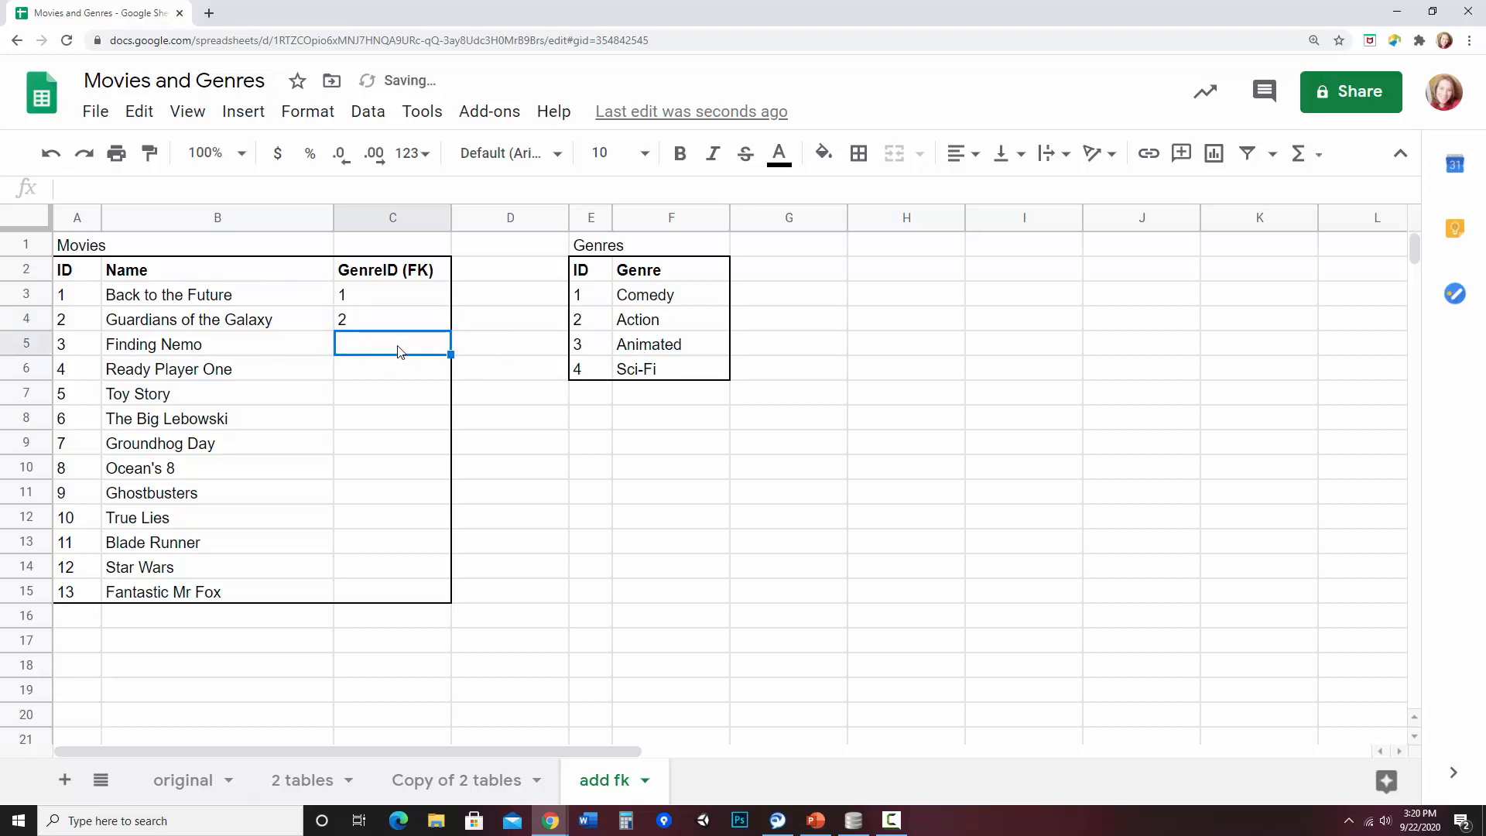
type("3")
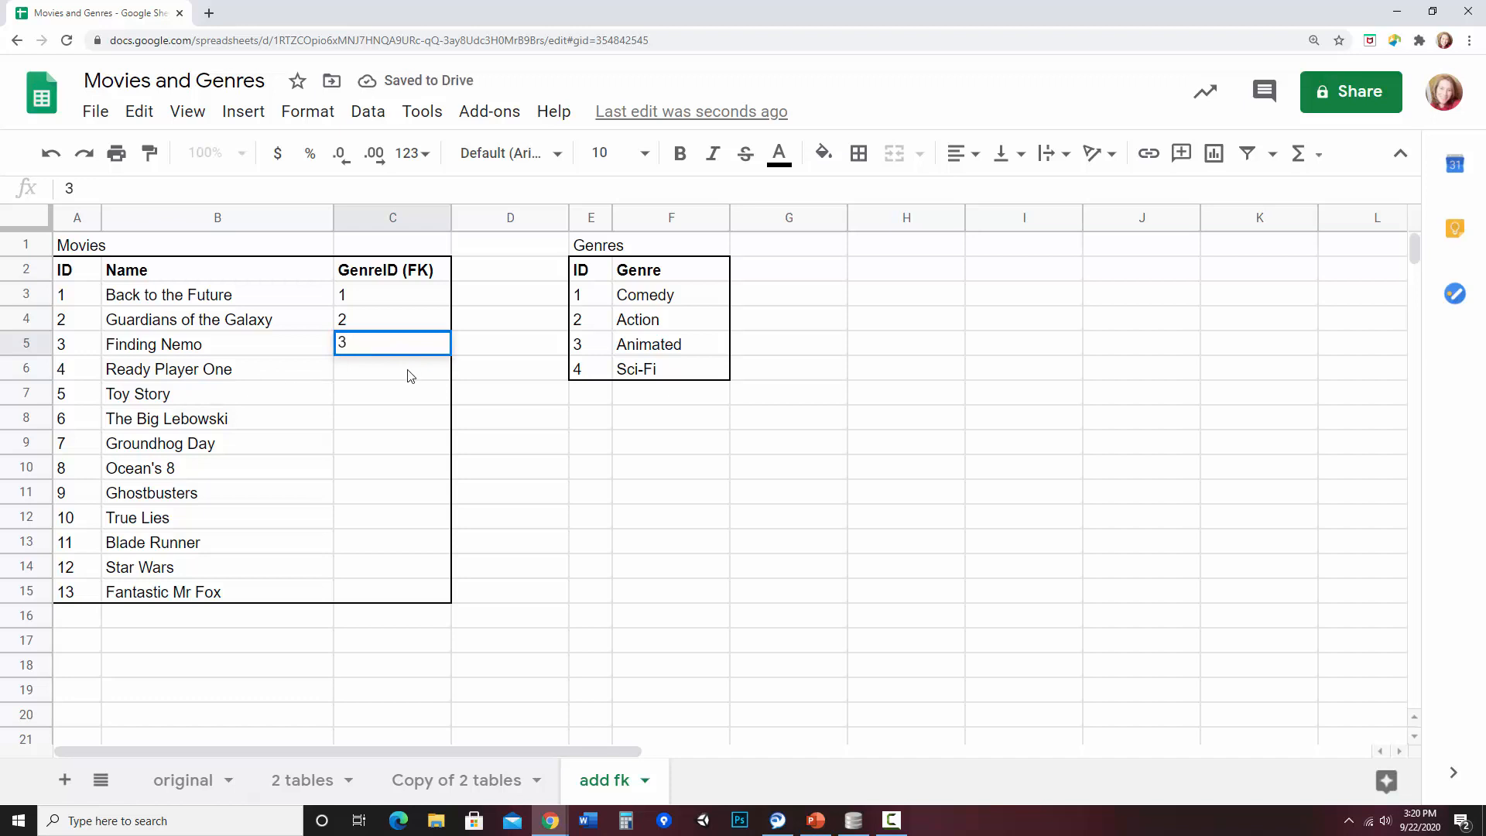
left_click(409, 376)
type("4")
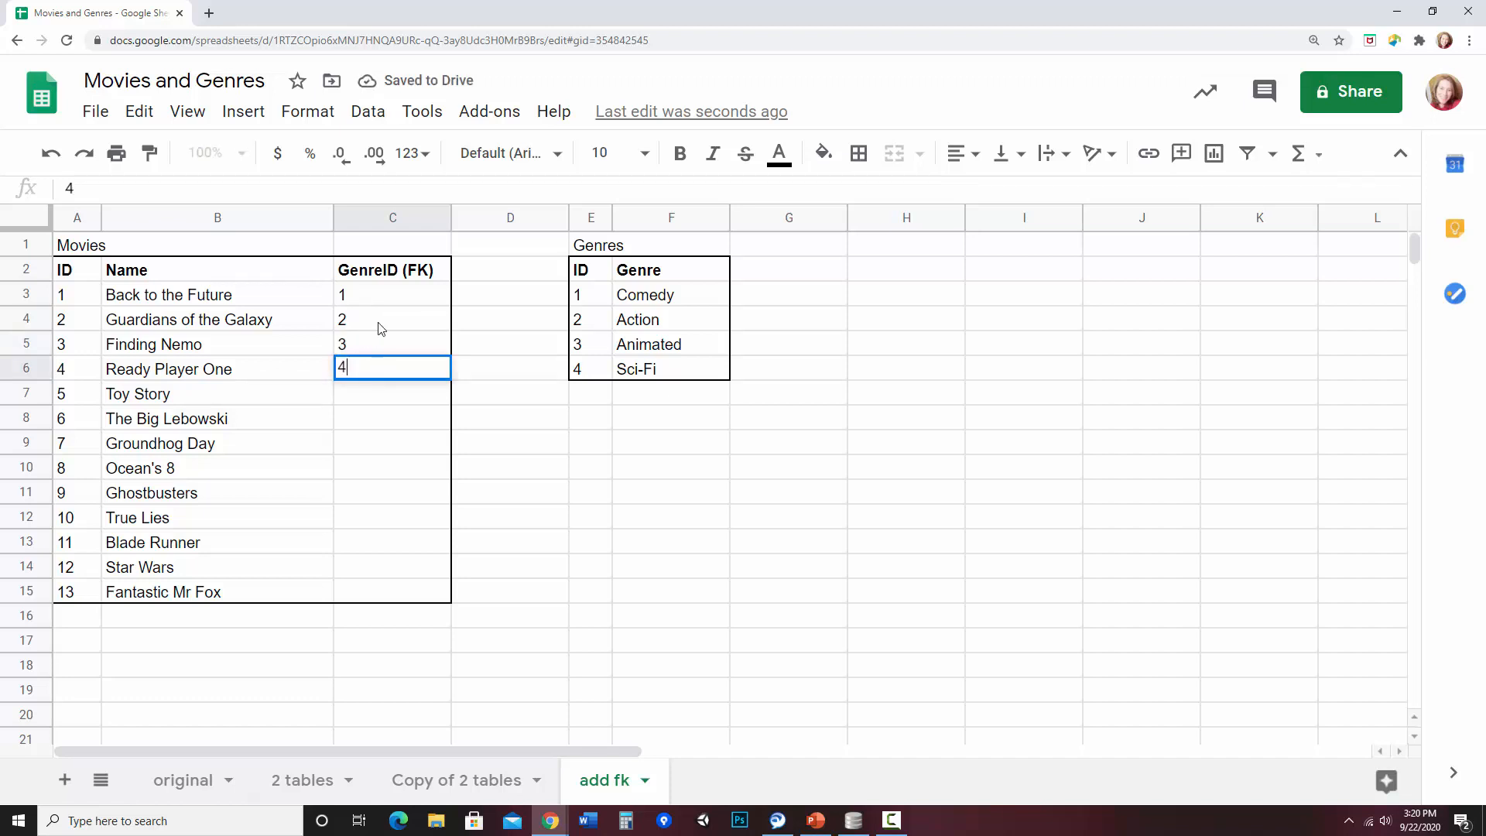
Enter genre IDs 3, 1, 1 and 2 for Toy Story, The Big Lebowski, Groundhog Day and Ocean's 8
left_click(359, 399)
type("3")
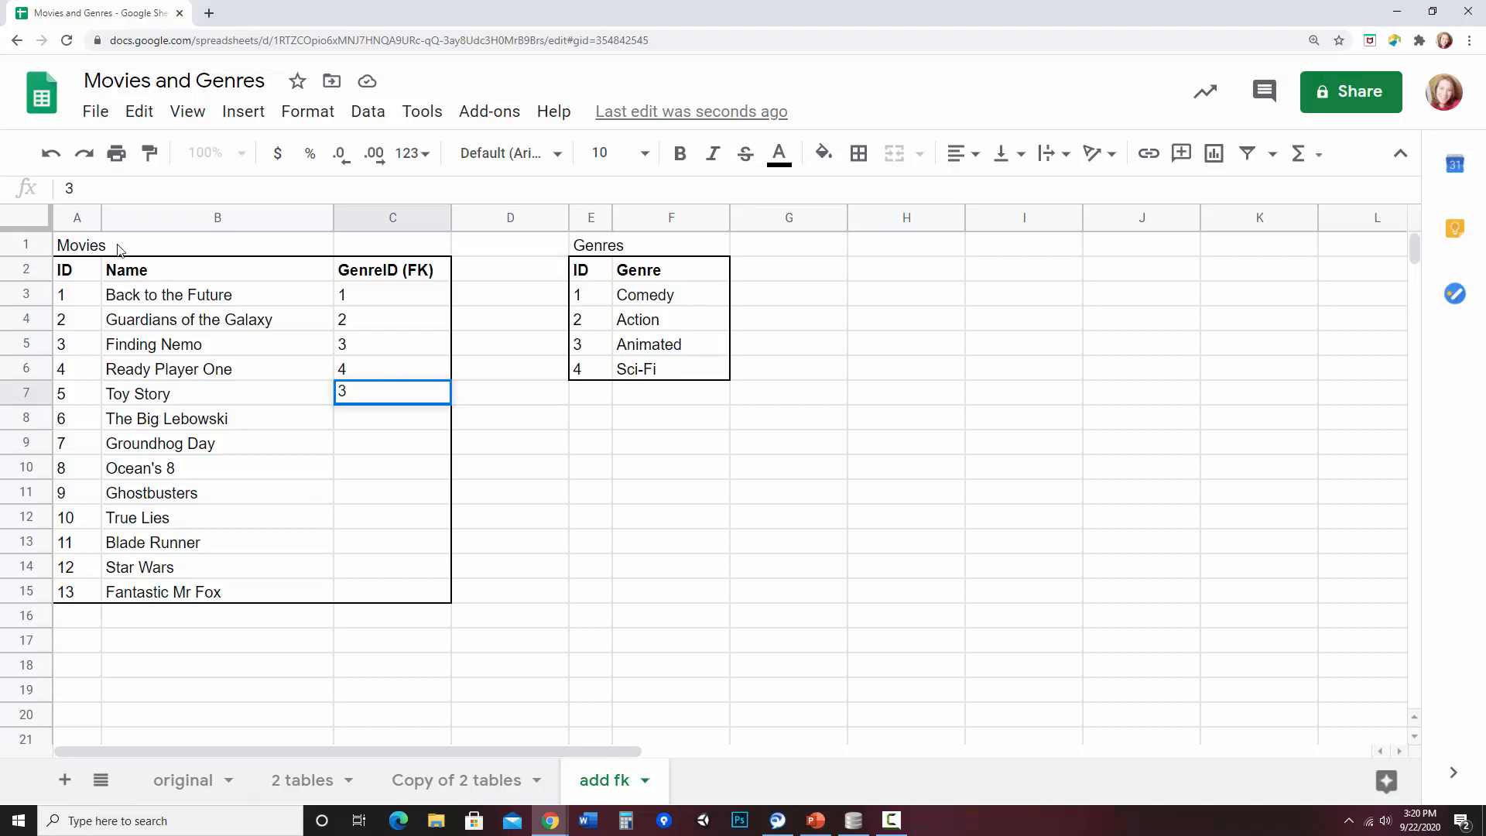
left_click(357, 427)
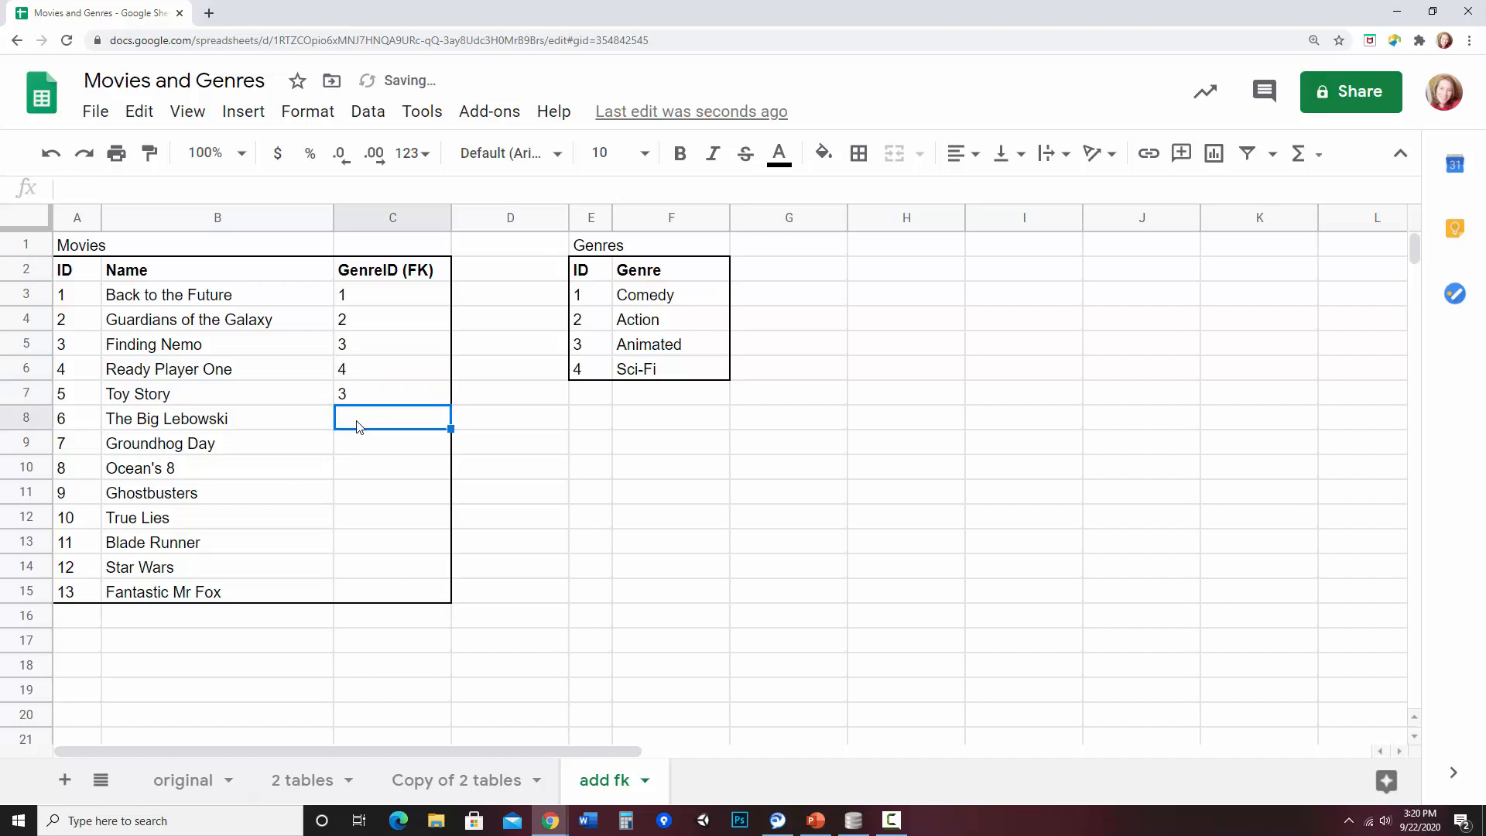
type("1")
left_click(360, 449)
type("1")
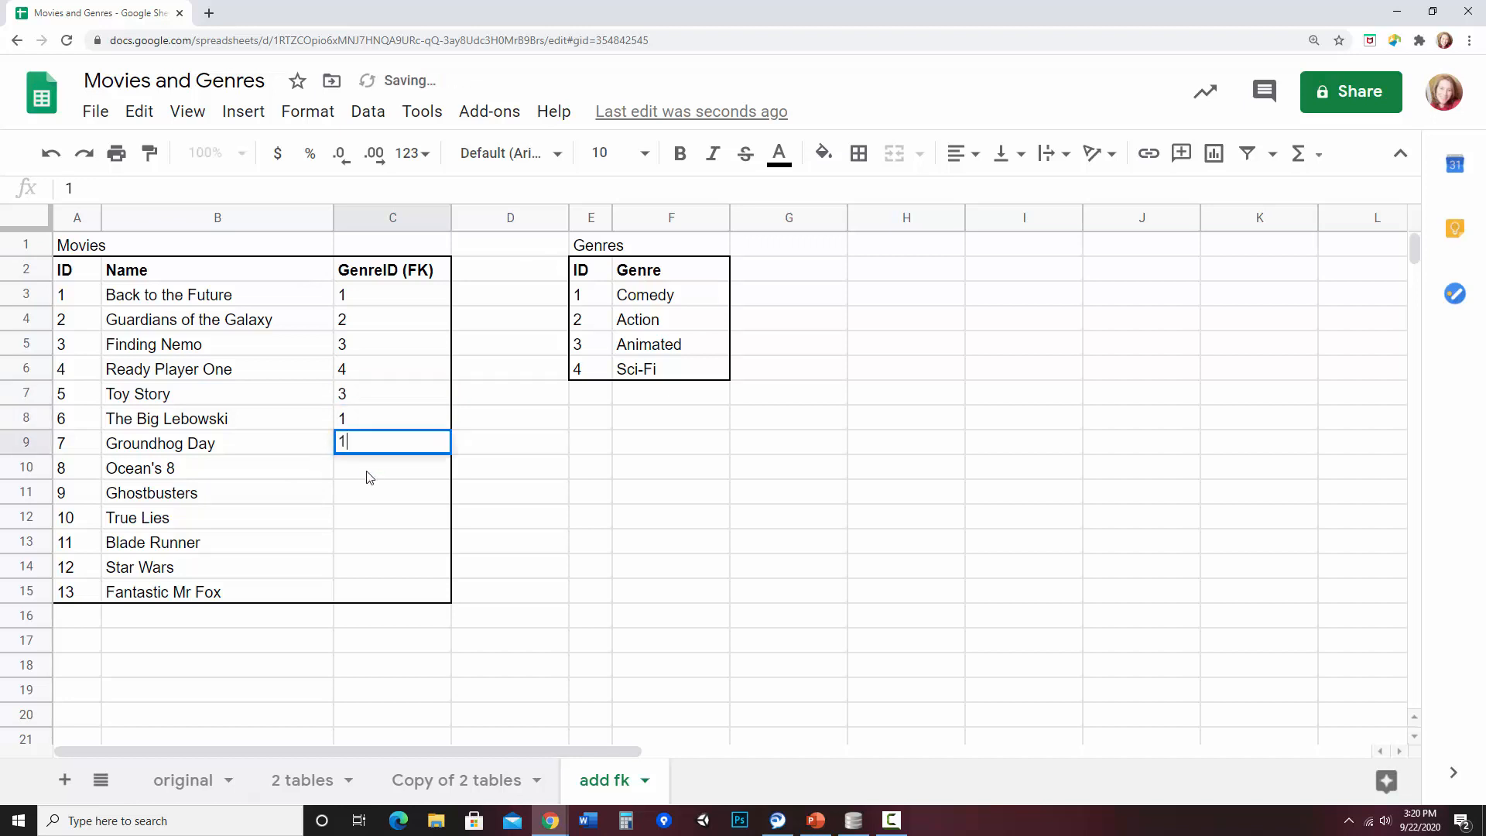
left_click(368, 477)
type("2")
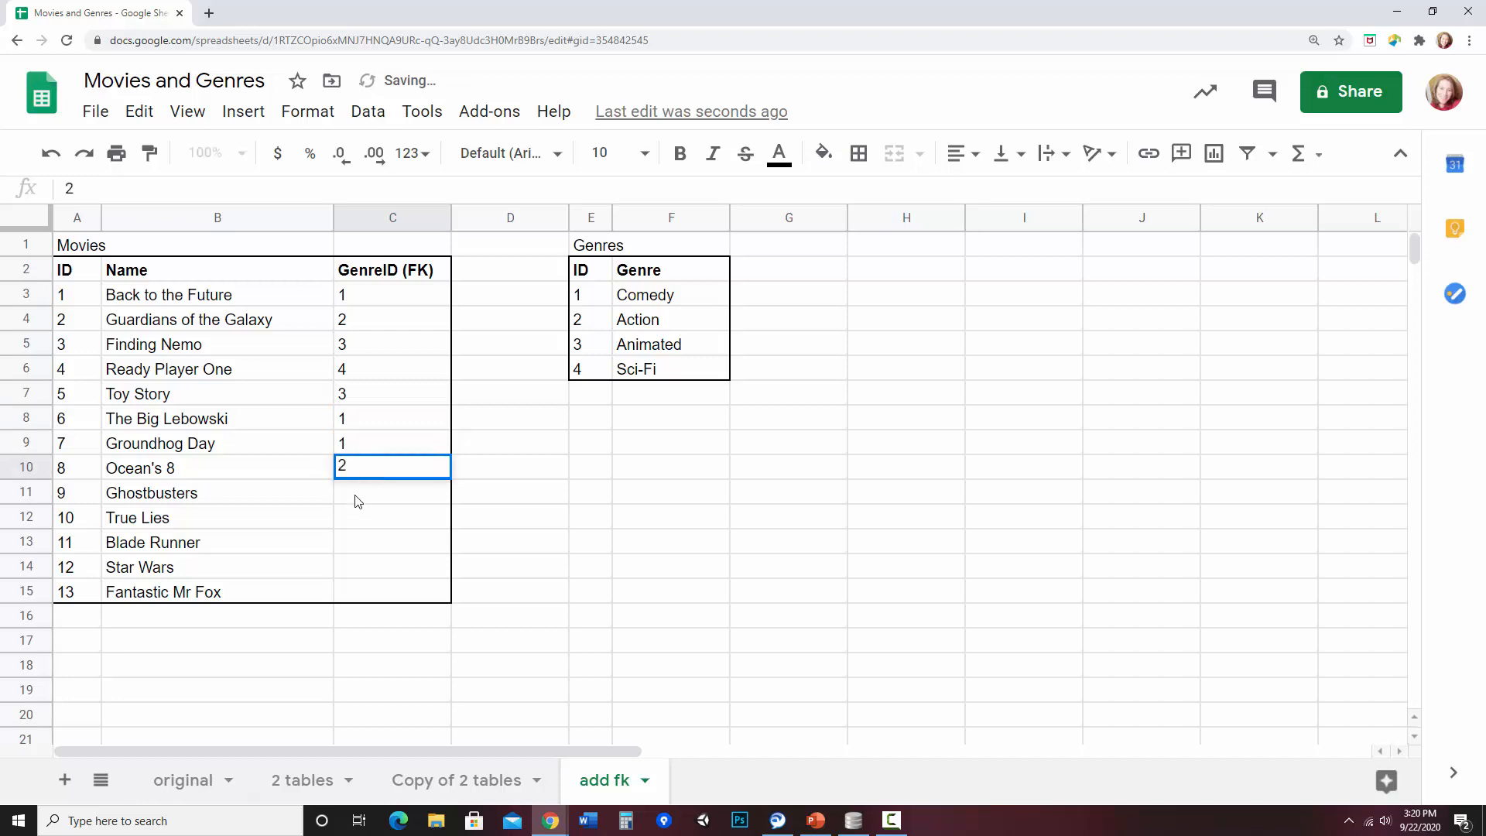
left_click(361, 498)
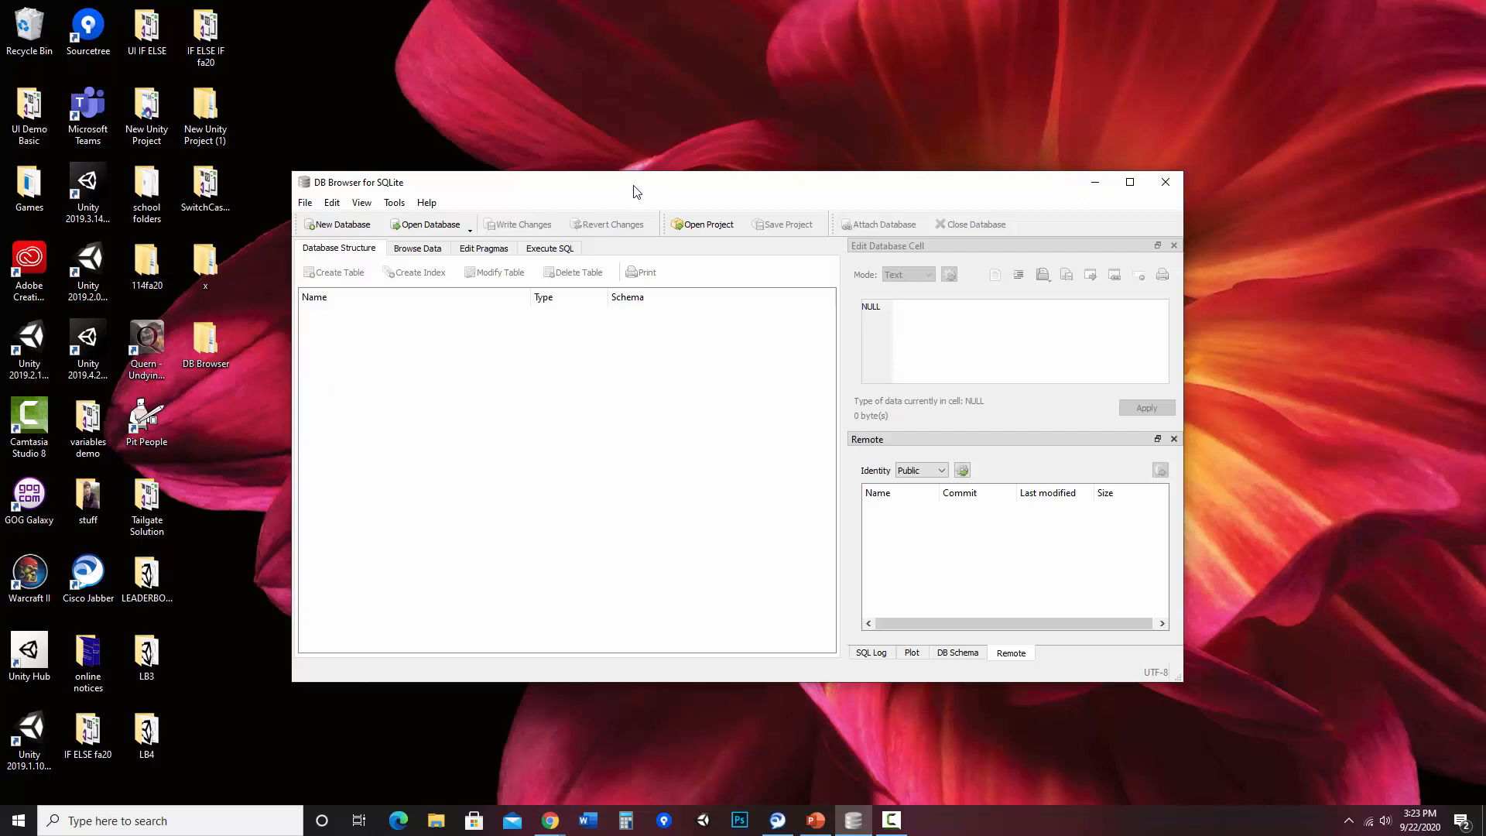
Switch to DB Browser for SQLite and create a new database file named MoviesDB in the SQLiteDatabaseBrowserPortable folder
left_click(346, 231)
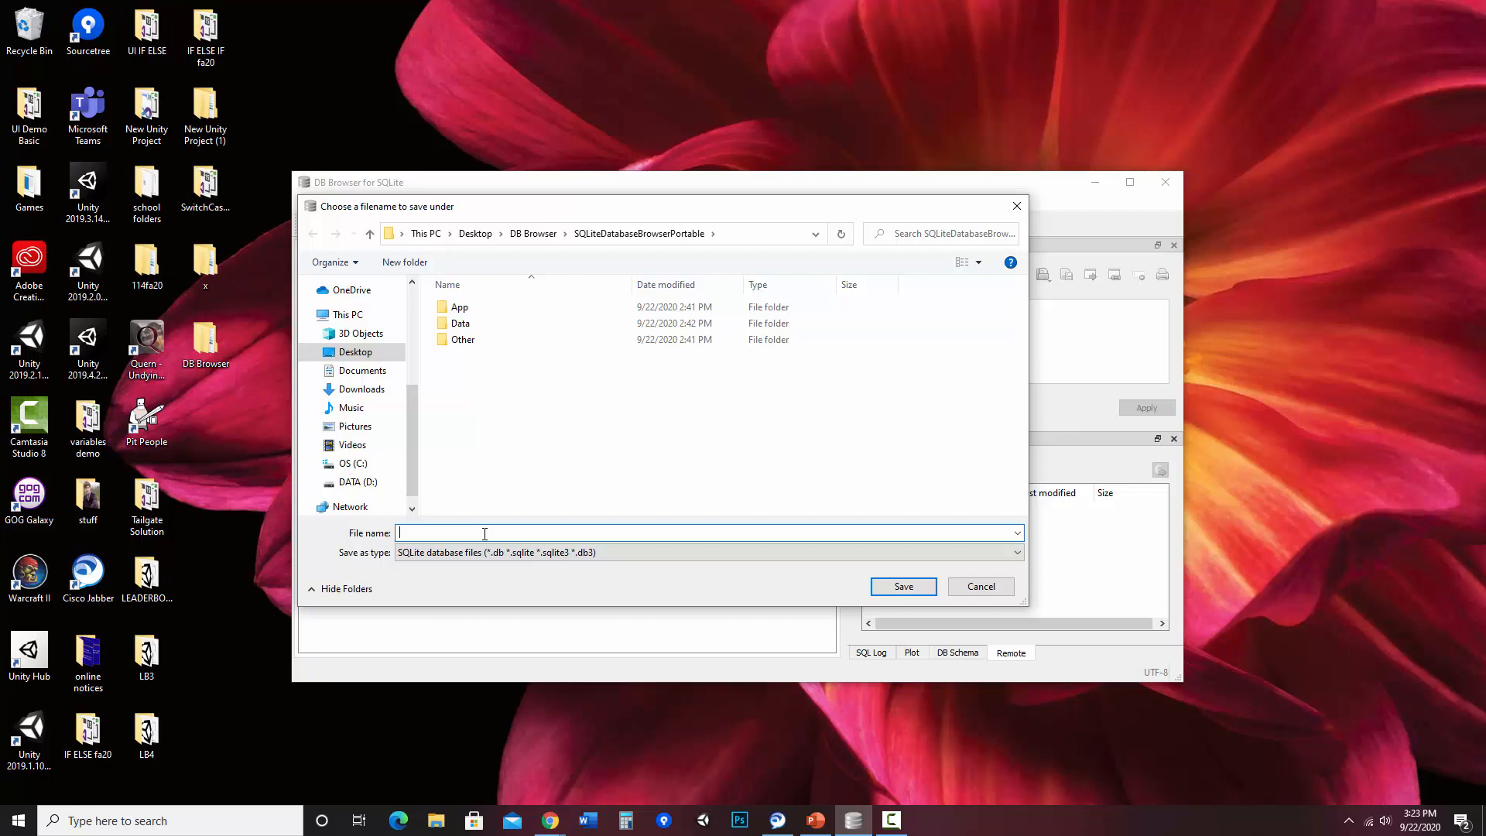
type("MoviesDB")
left_click(904, 586)
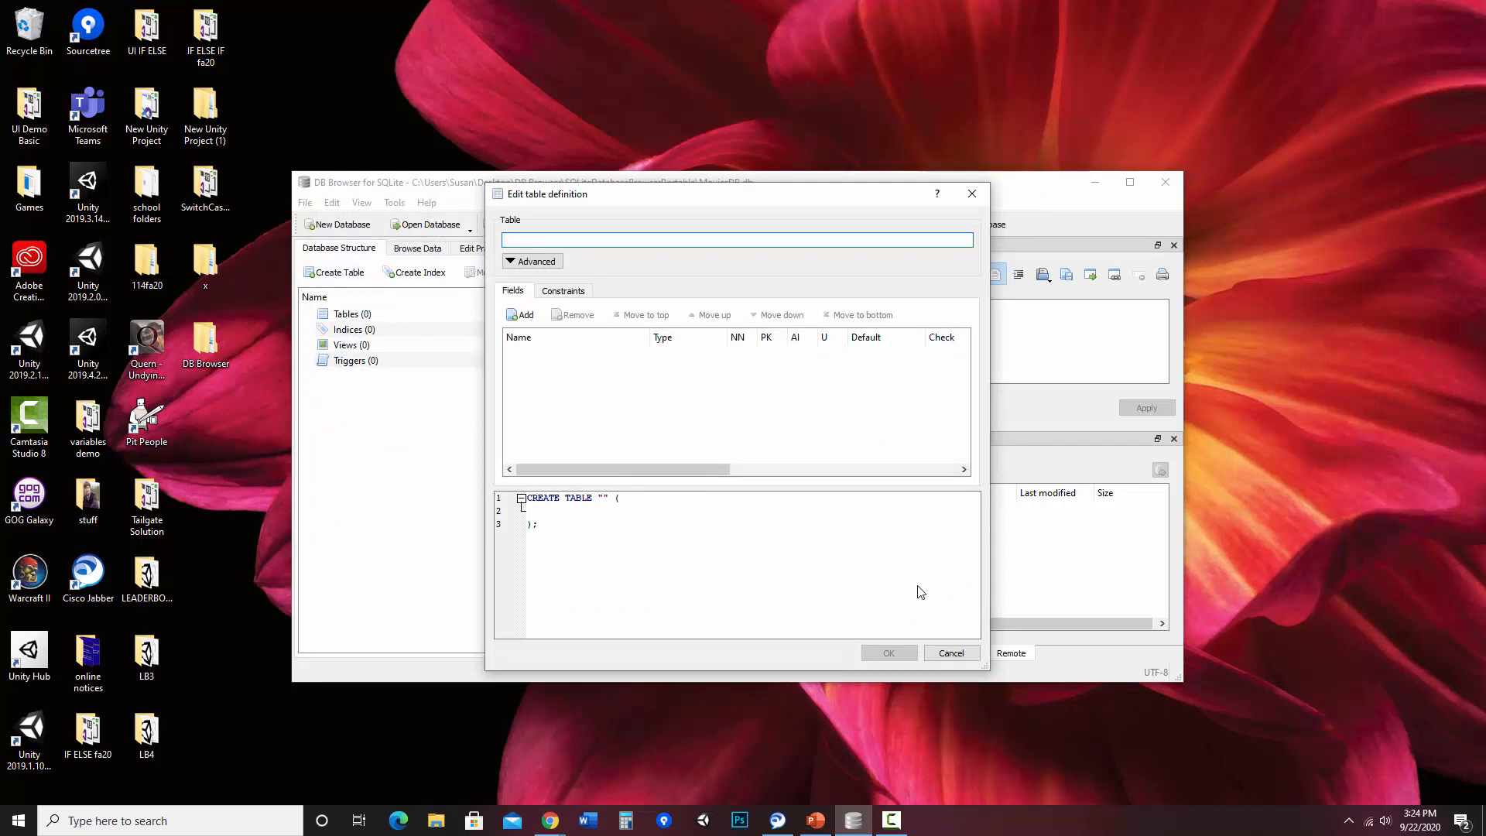
Check the Google Sheets workbook and name the new database table Genres
left_click(599, 239)
left_click_drag(1485, 116, 823, 0)
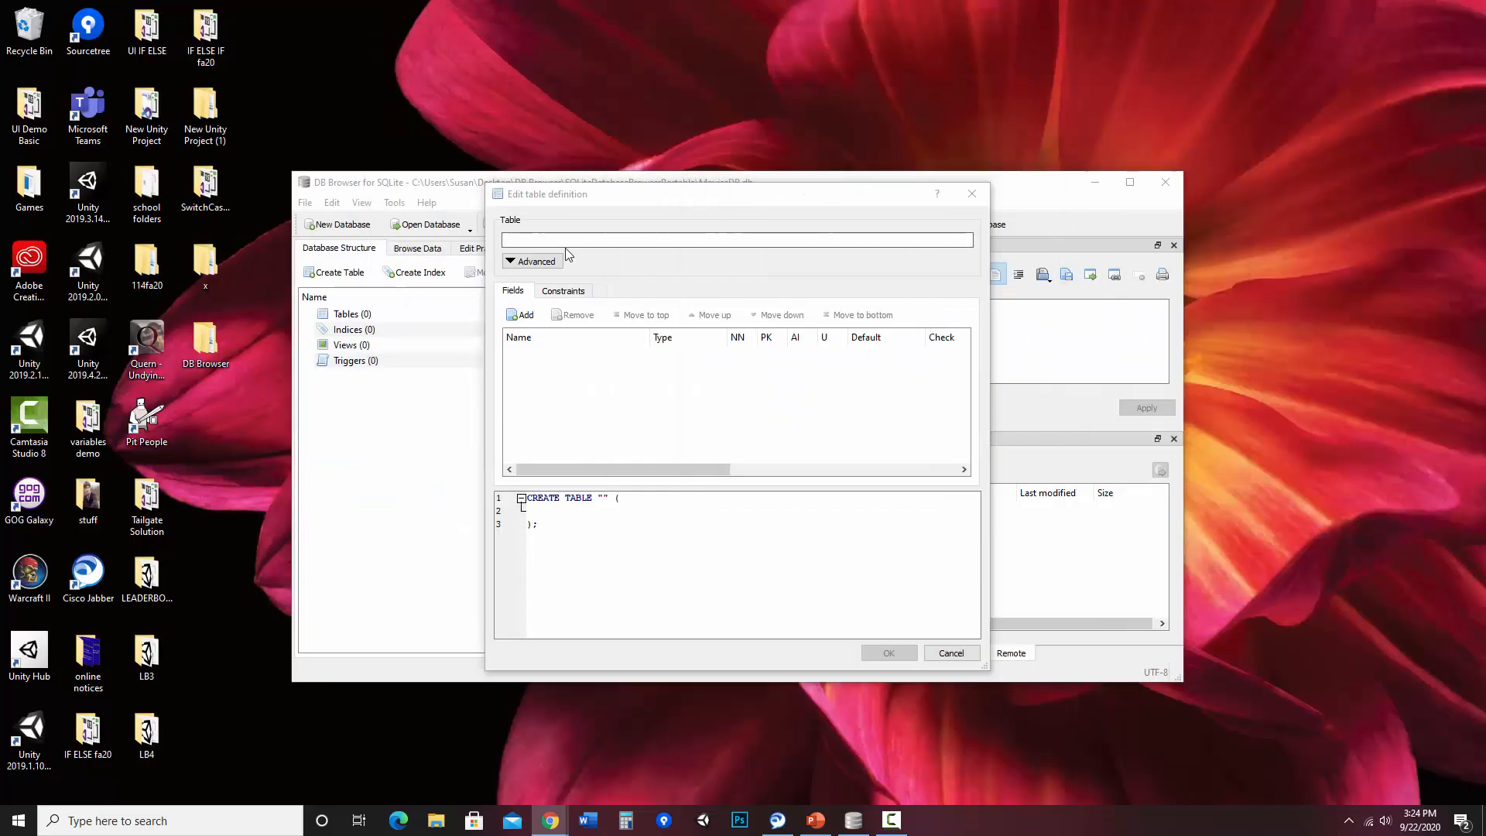
left_click(559, 240)
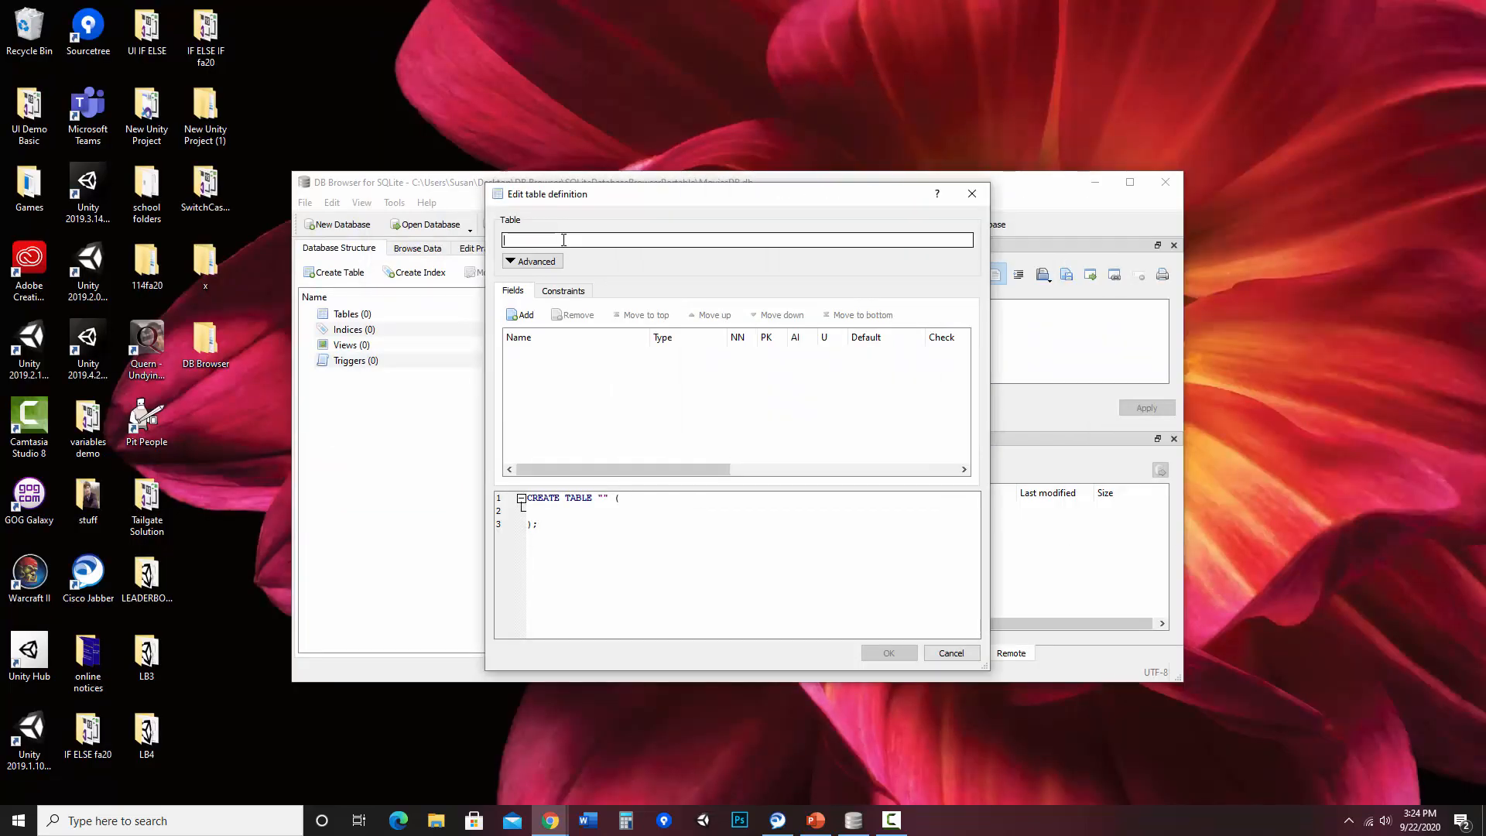
type("Genres")
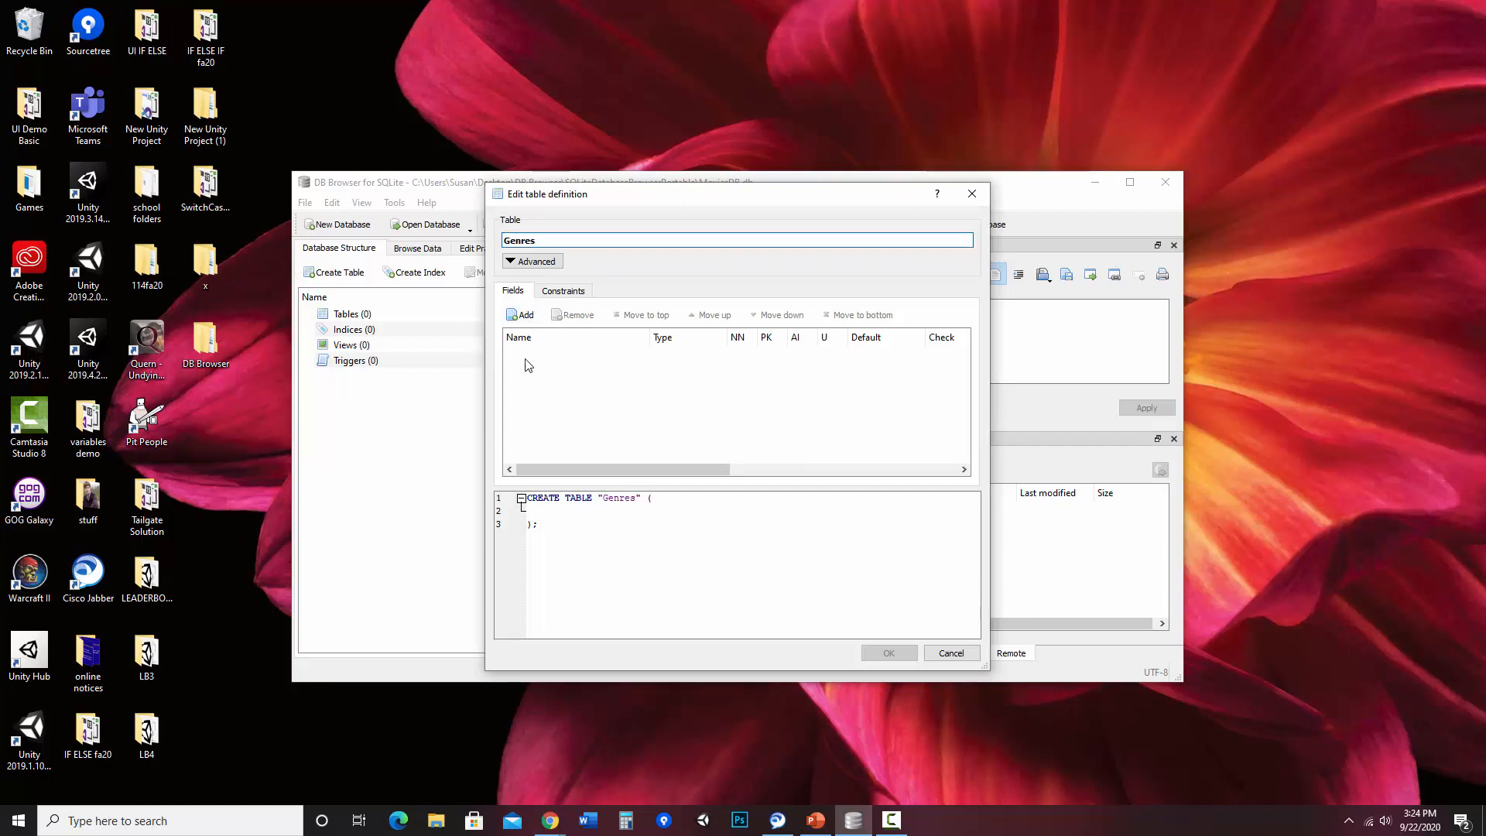
Add an INTEGER field named ID to the Genres table and make it an auto-incrementing primary key
left_click(523, 316)
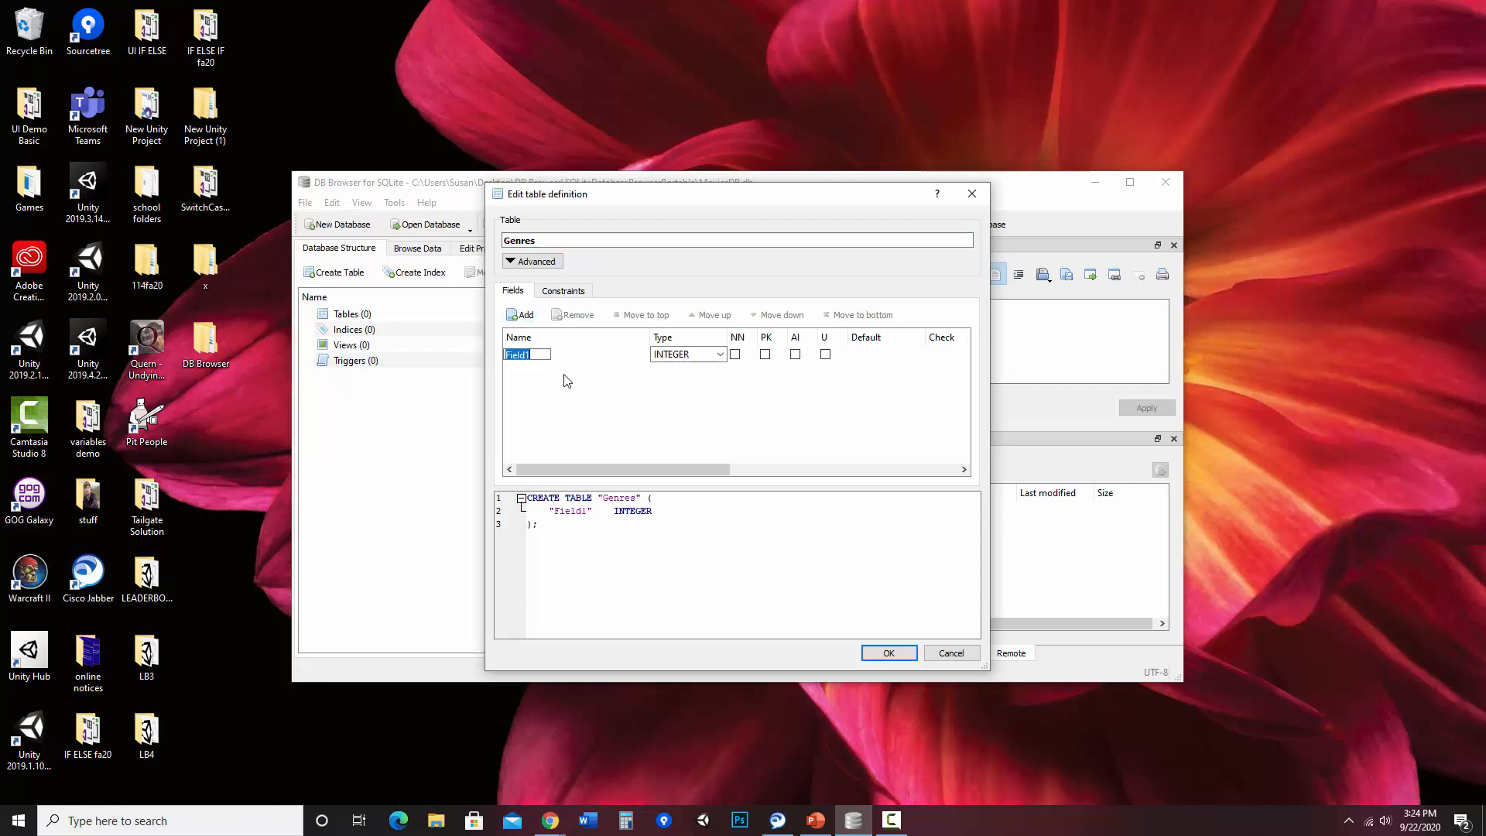
type("ID")
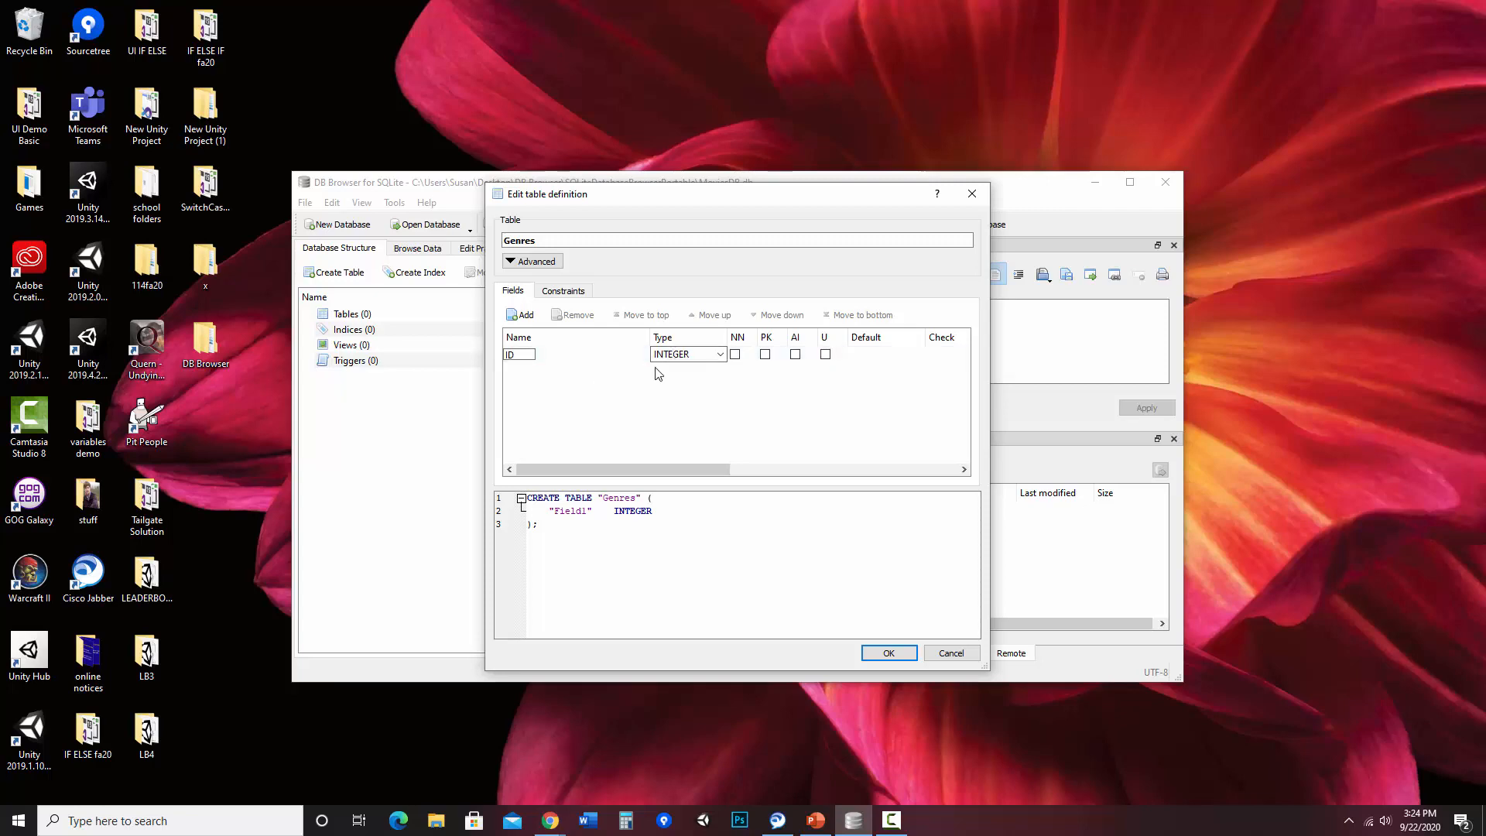
left_click(550, 821)
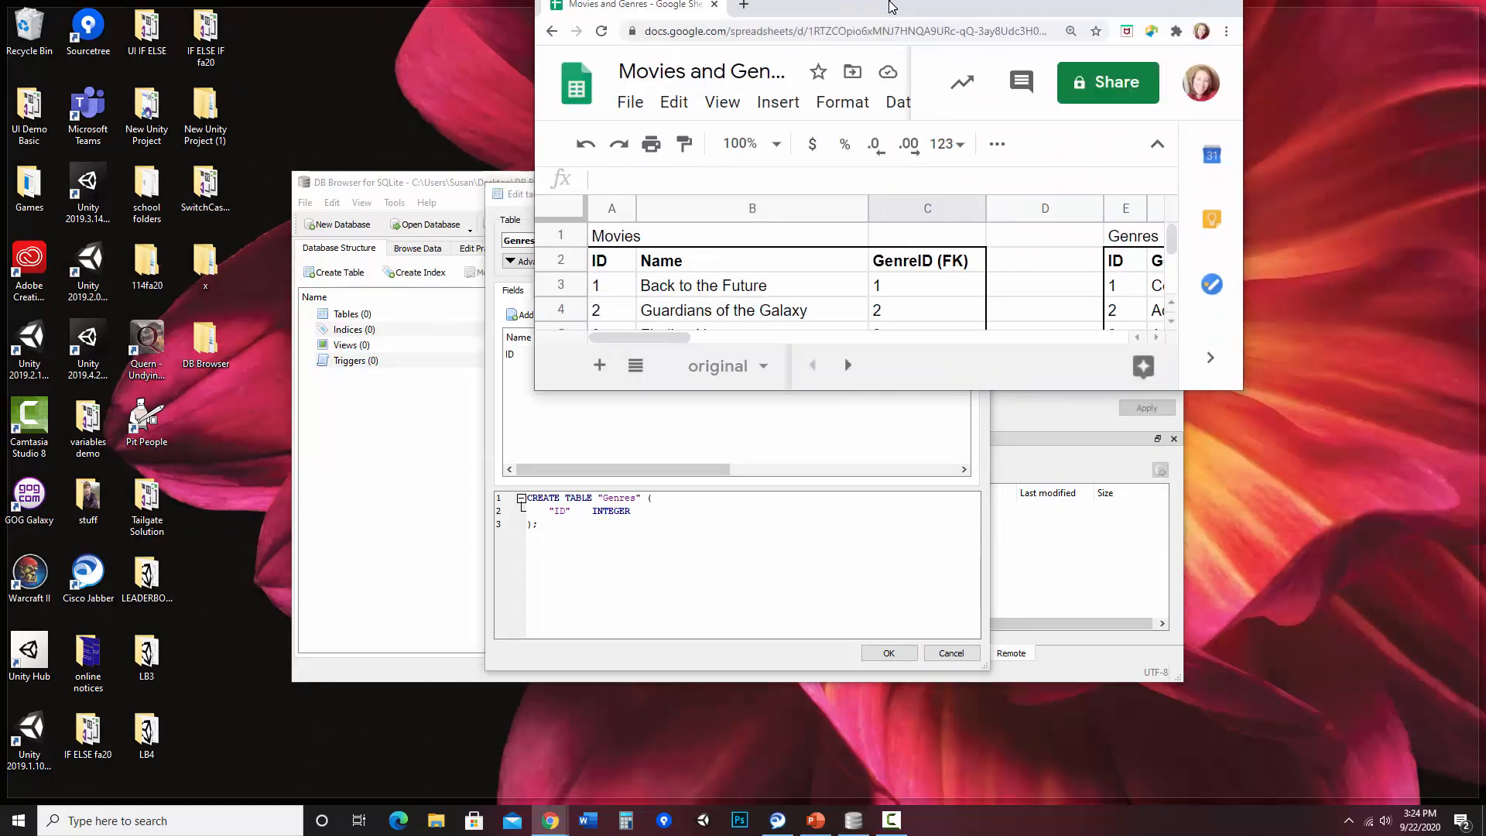
double_click(889, 6)
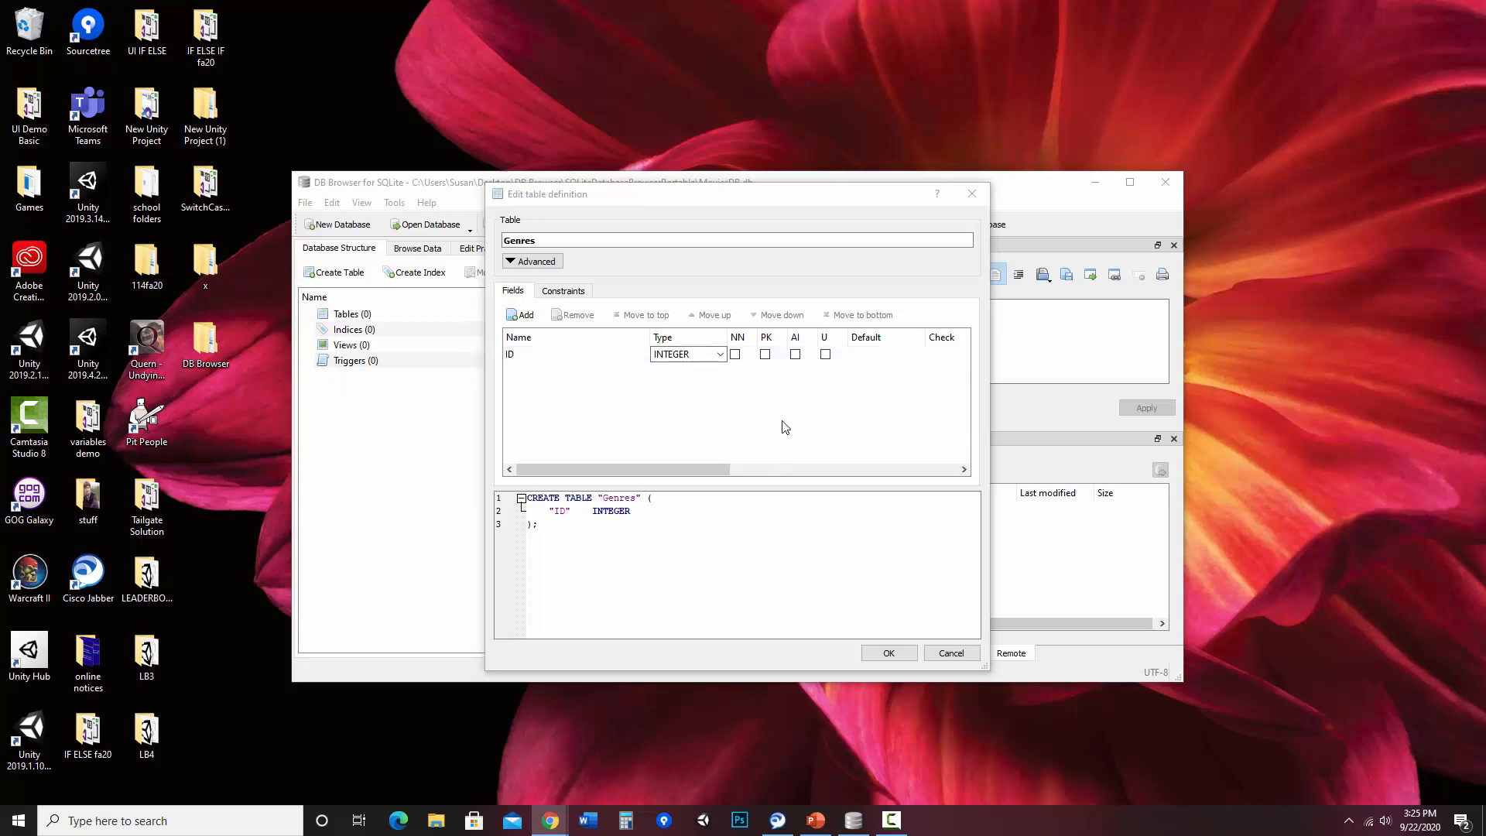
left_click(764, 354)
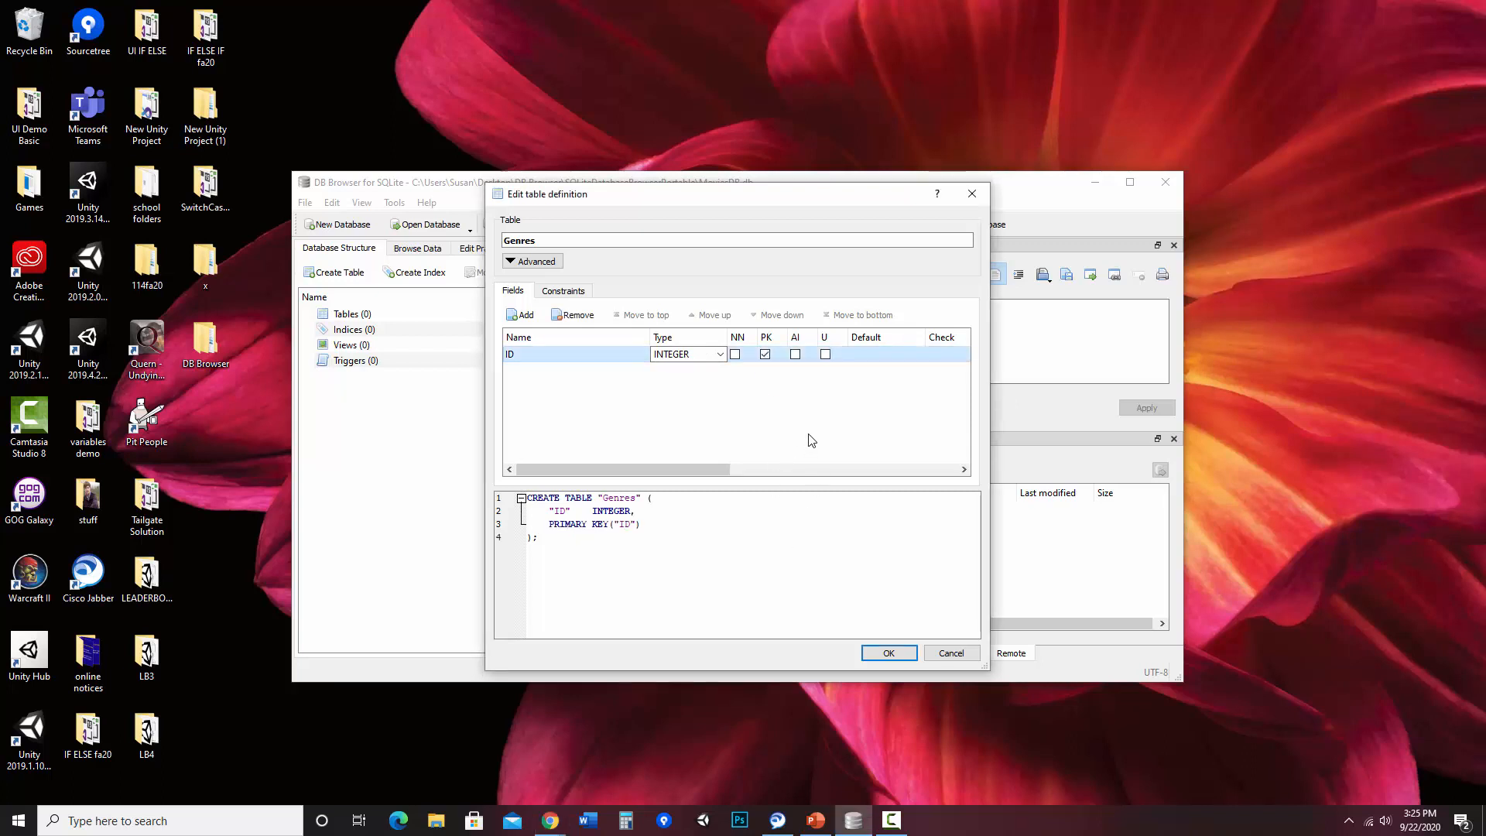
left_click(795, 355)
Add a second field named GenreName to the Genres table
left_click(523, 317)
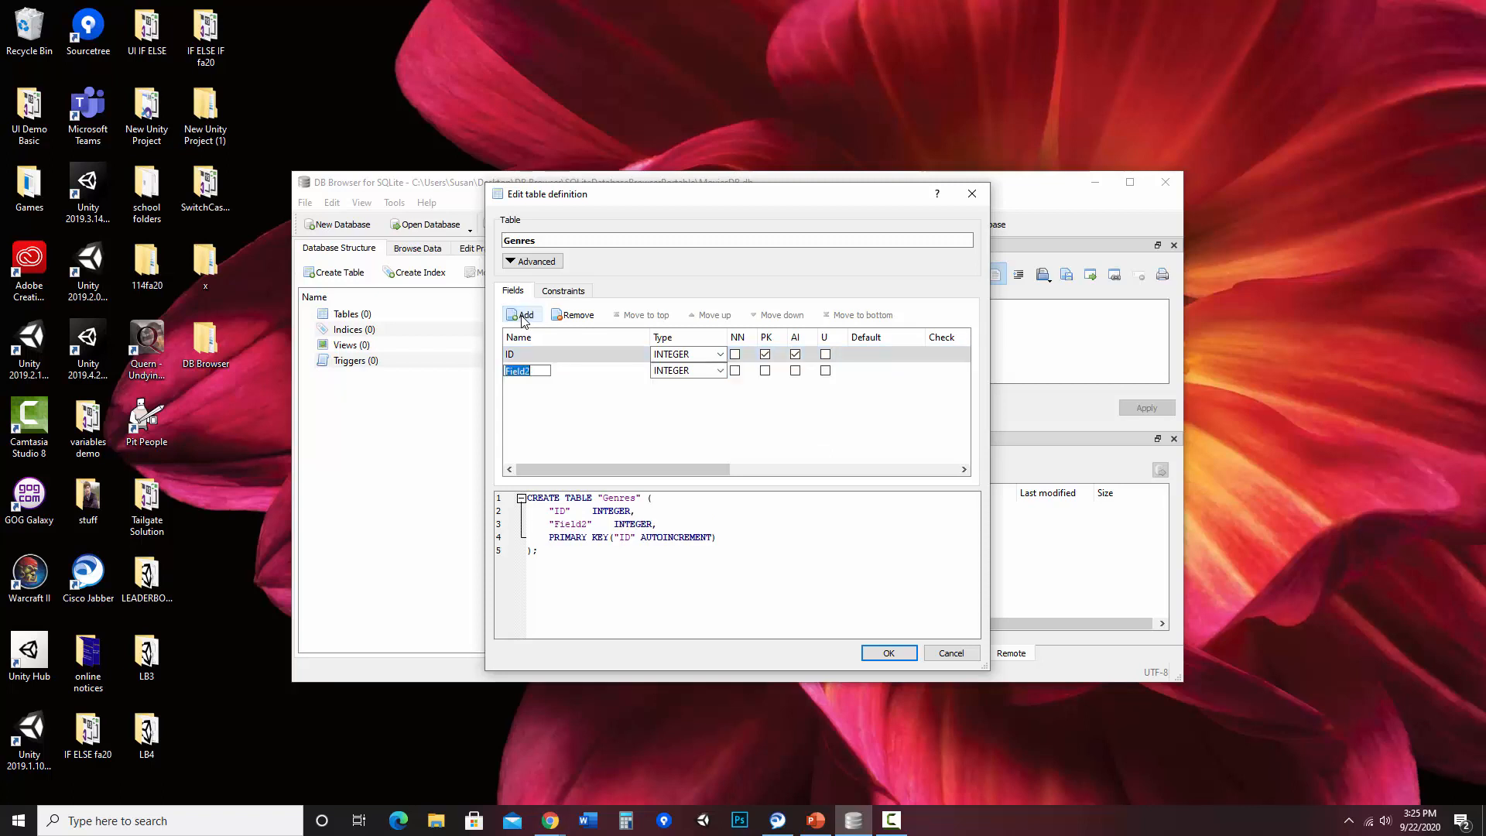
type("Genre")
type("Name")
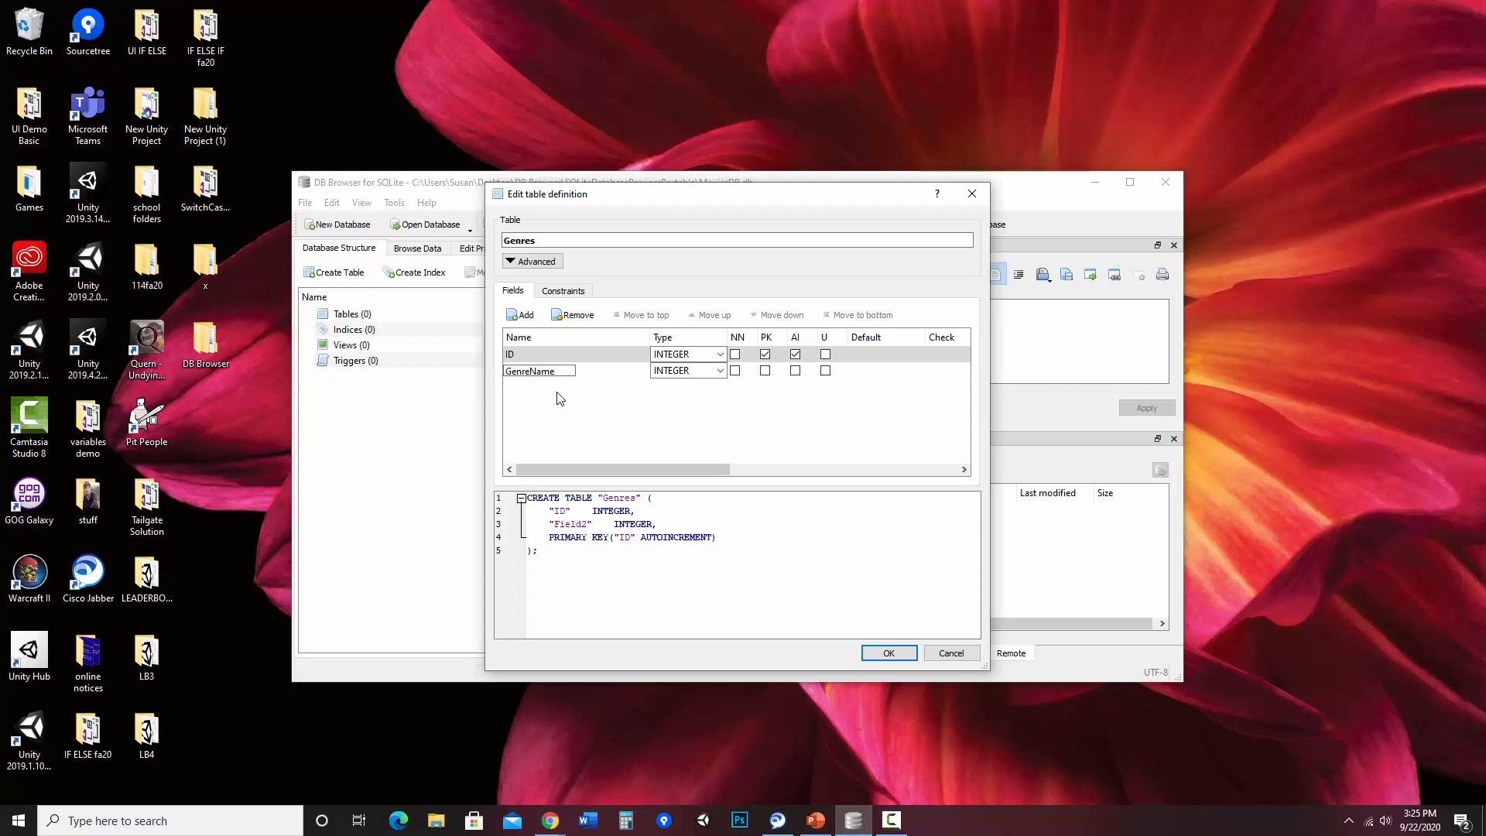
key("Return")
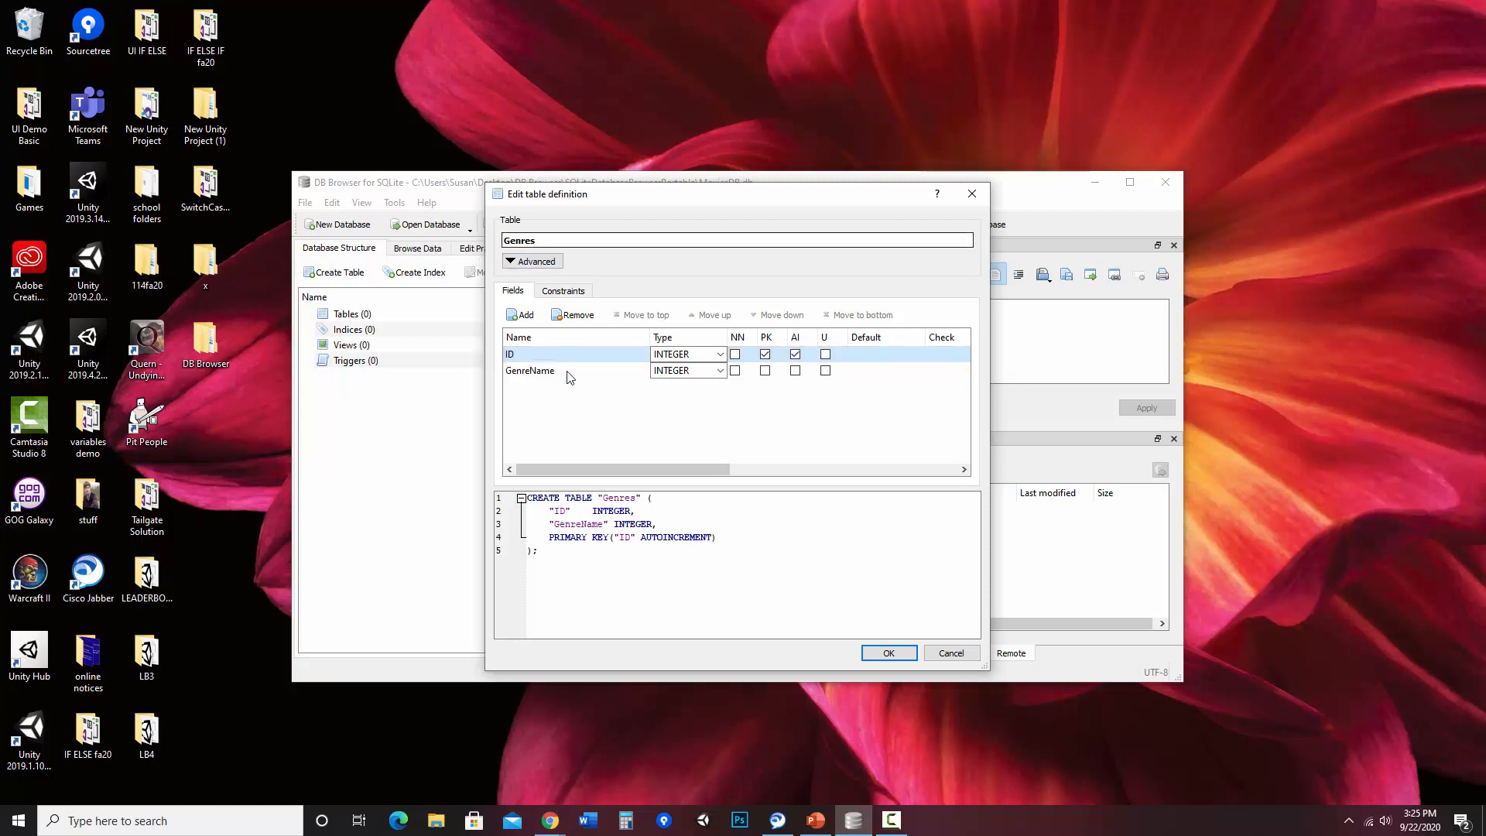
Switch to the Google Sheets workbook and rename the Genres table's Genre heading to GenreName
left_click_drag(1485, 114, 744, 1)
left_click(673, 271)
double_click(672, 270)
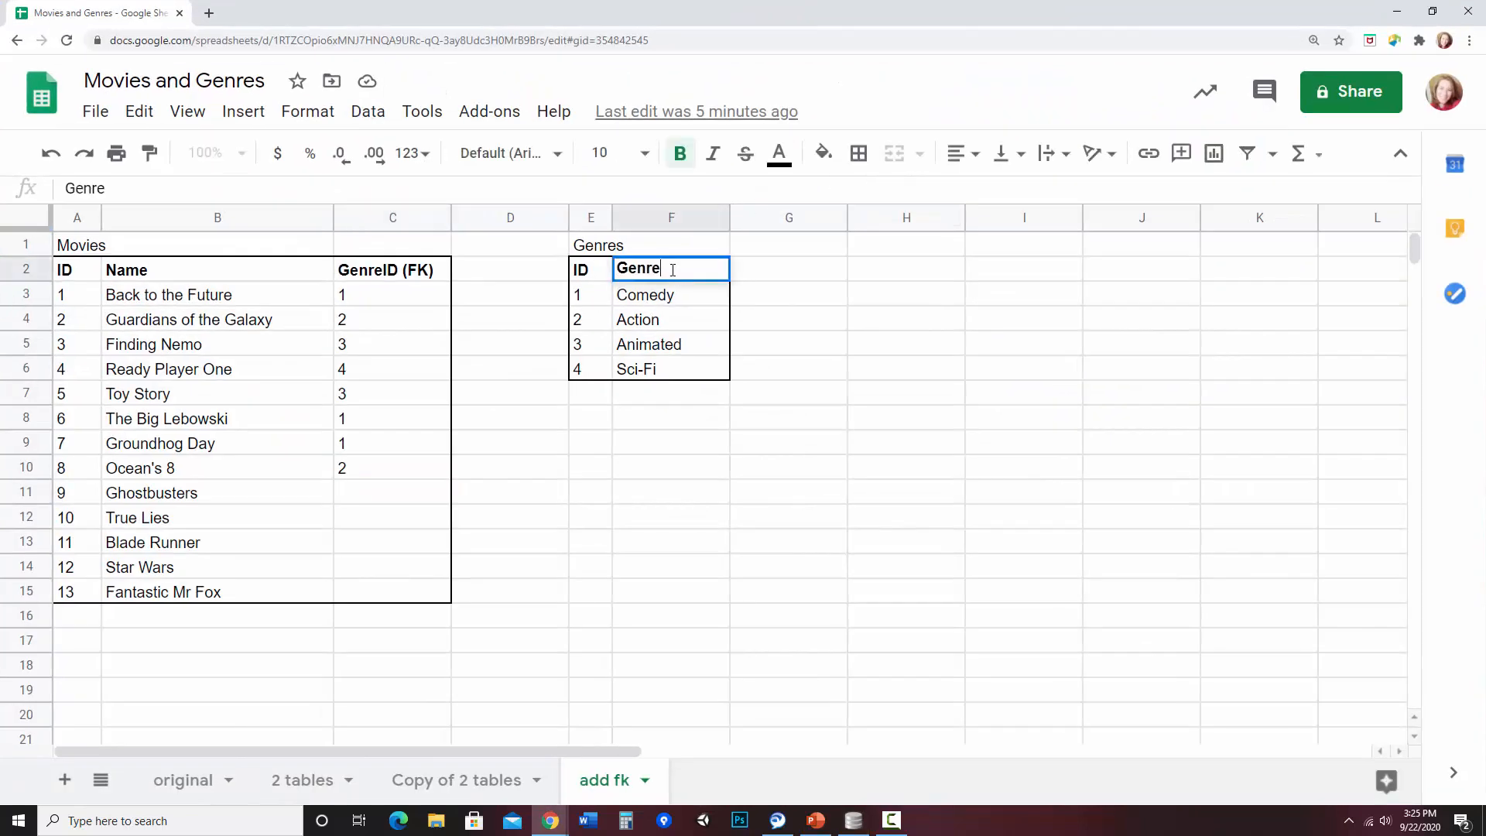
type("Name")
left_click(779, 293)
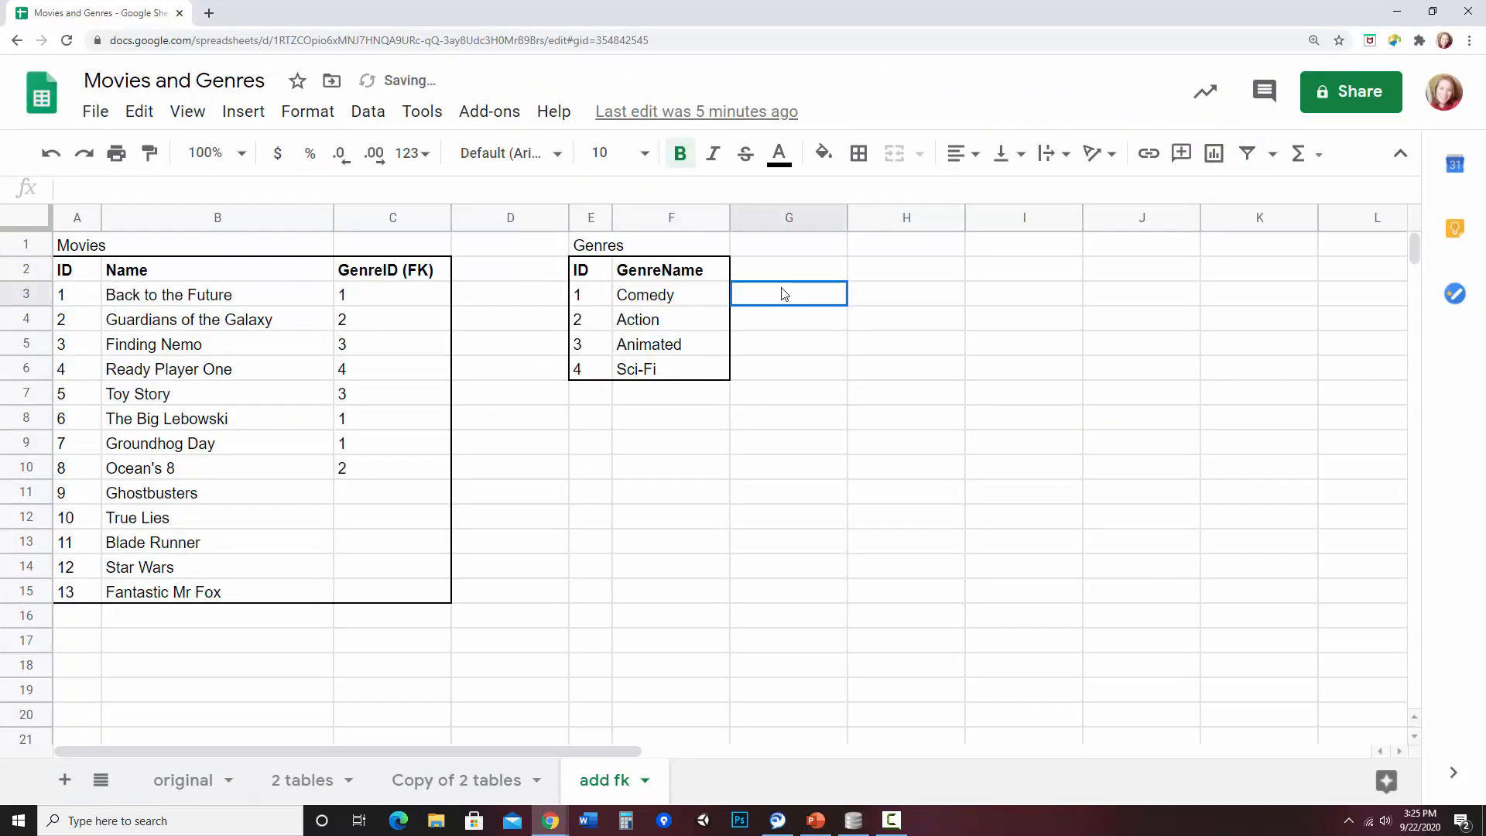
Switch back to DB Browser for SQLite and set the GenreName field's type to VARCHAR(30)
left_click_drag(542, 11, 1485, 116)
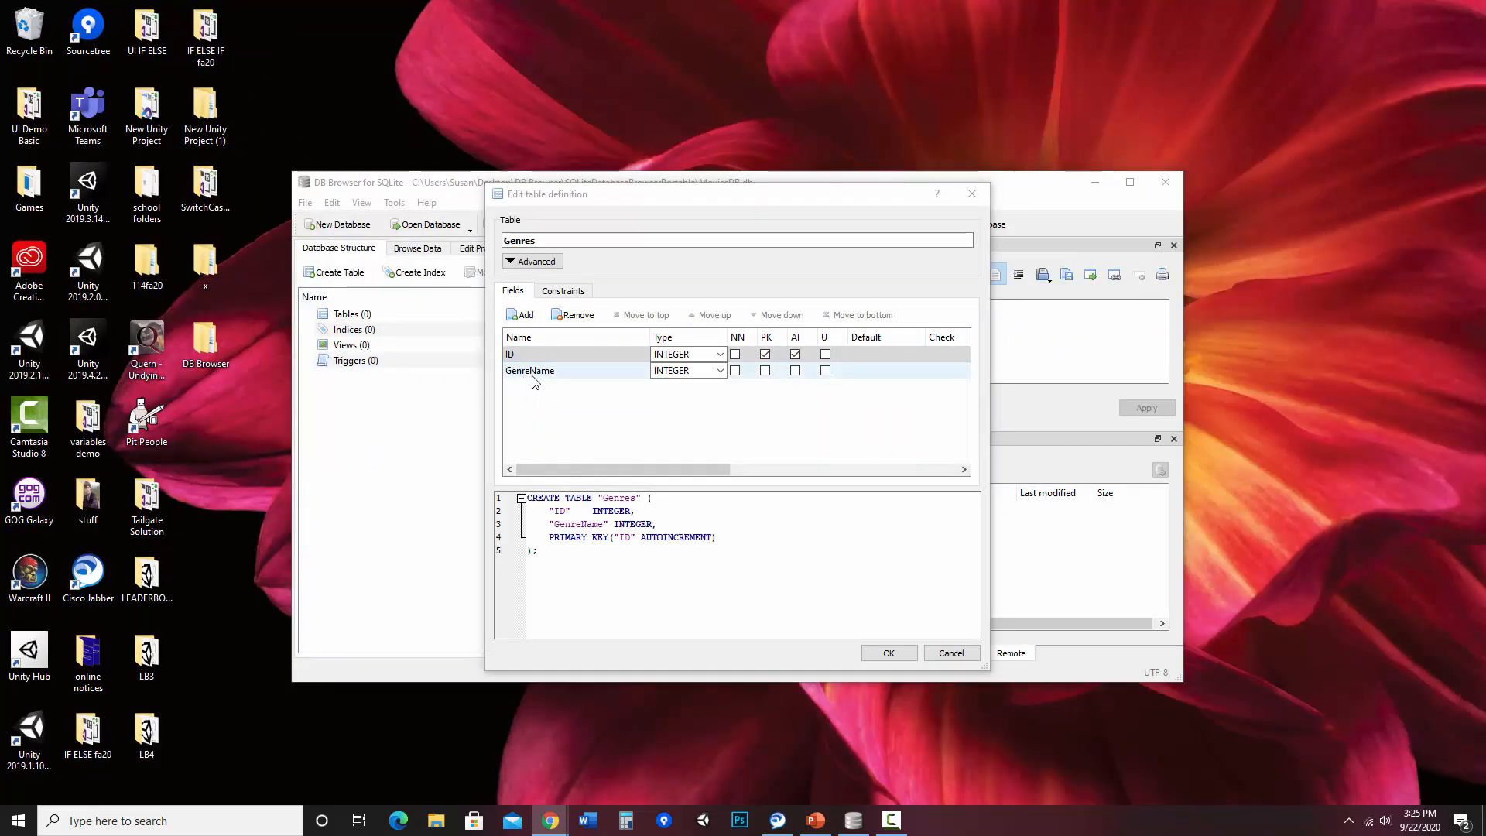
left_click(686, 371)
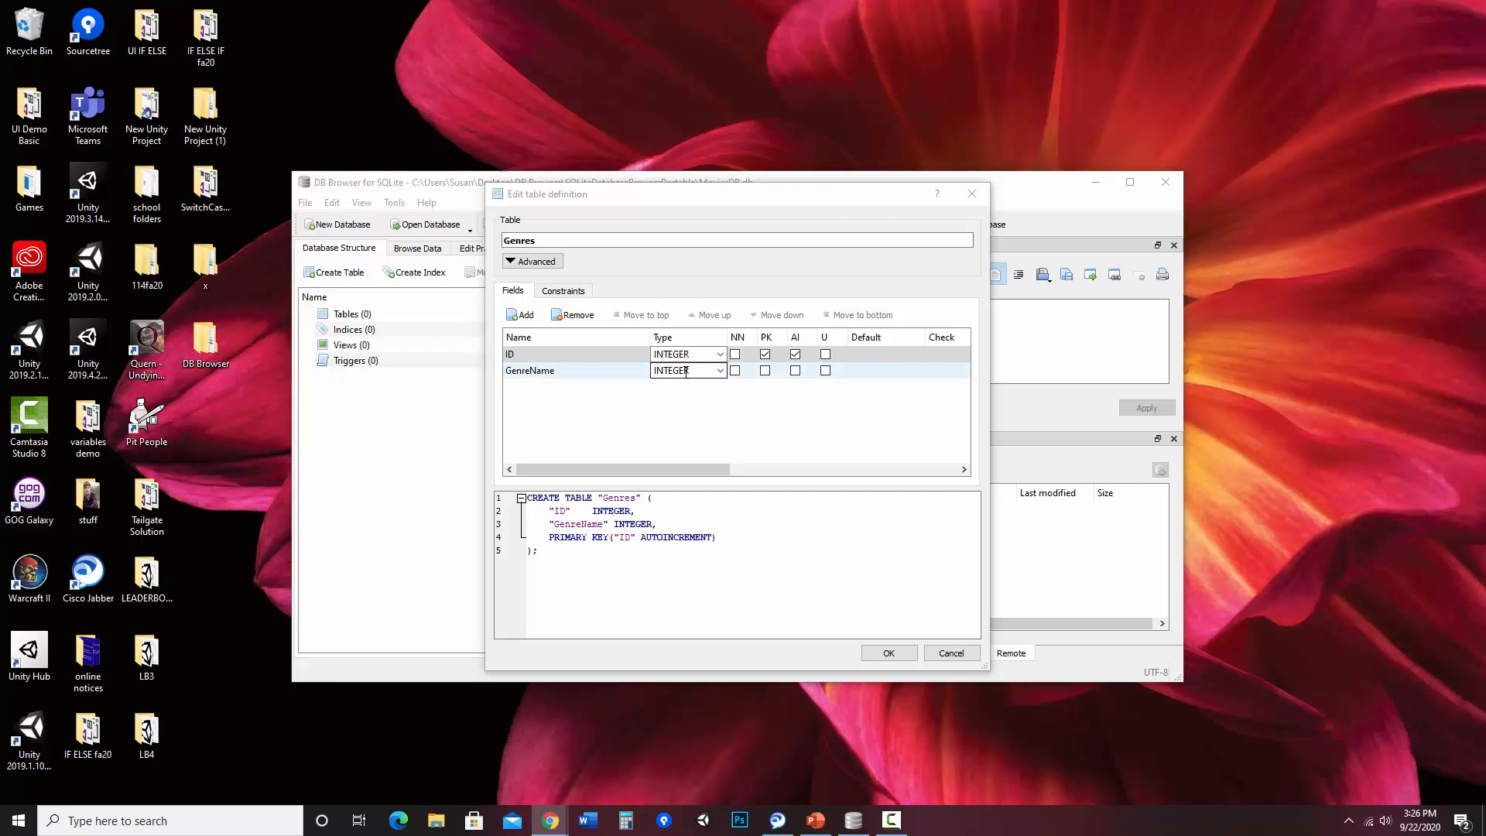
left_click(721, 373)
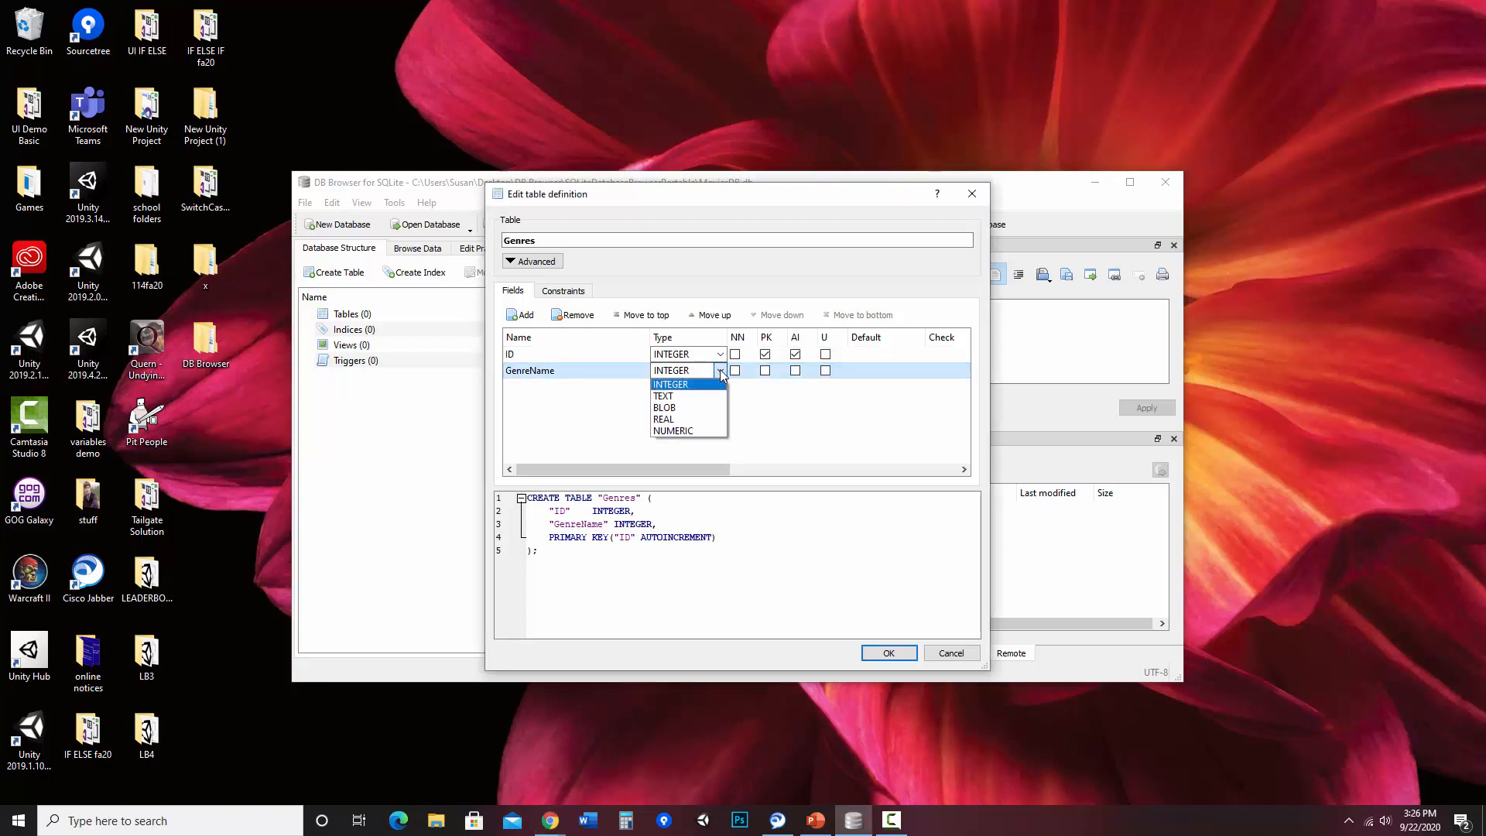
left_click(684, 402)
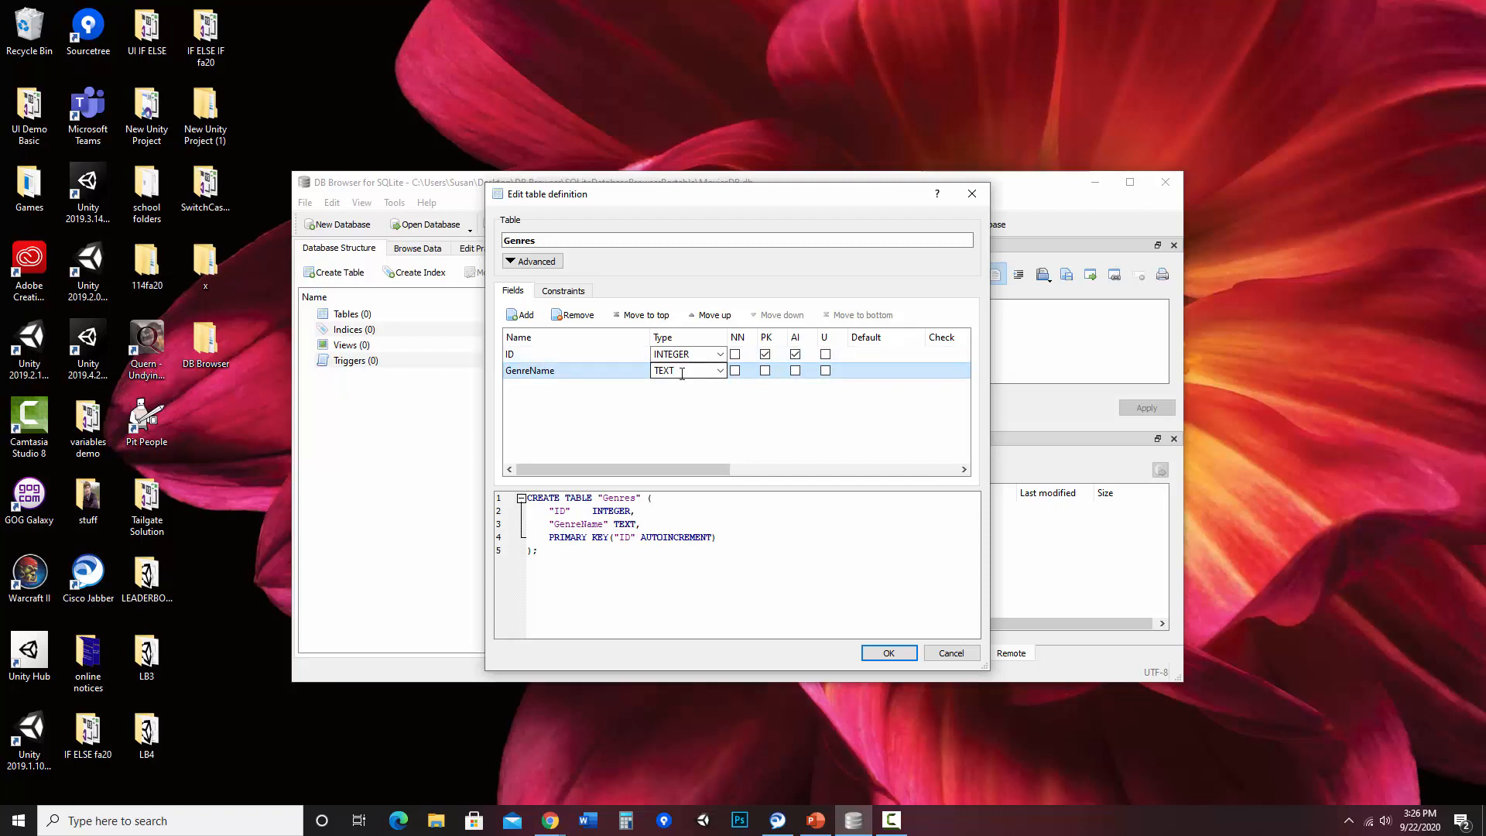
left_click_drag(685, 372, 624, 369)
type("VARCHAR(")
type("30)")
key("Return")
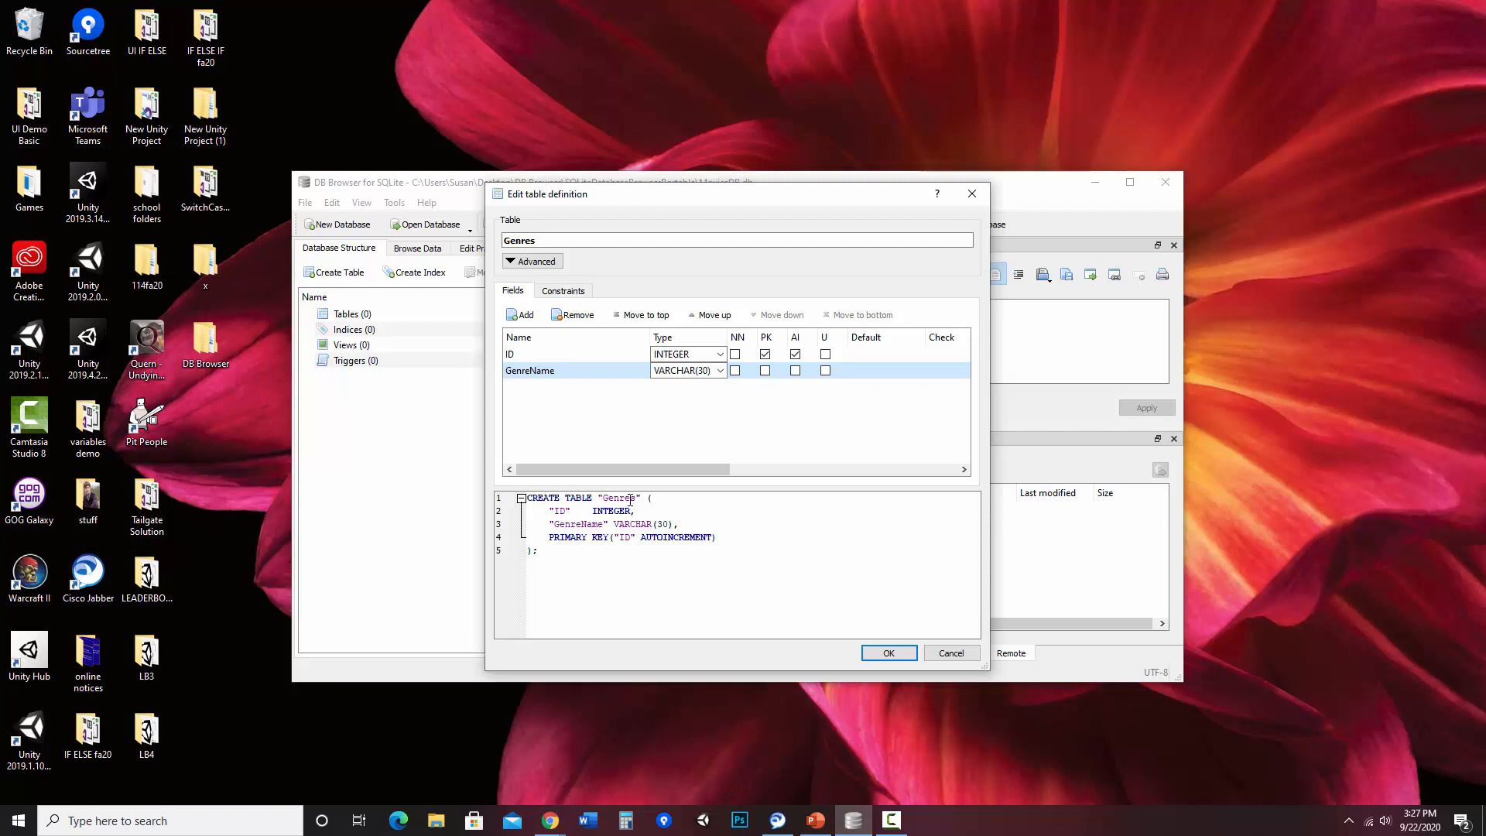
Save the Genres table definition and check its fields in the database structure
left_click(888, 653)
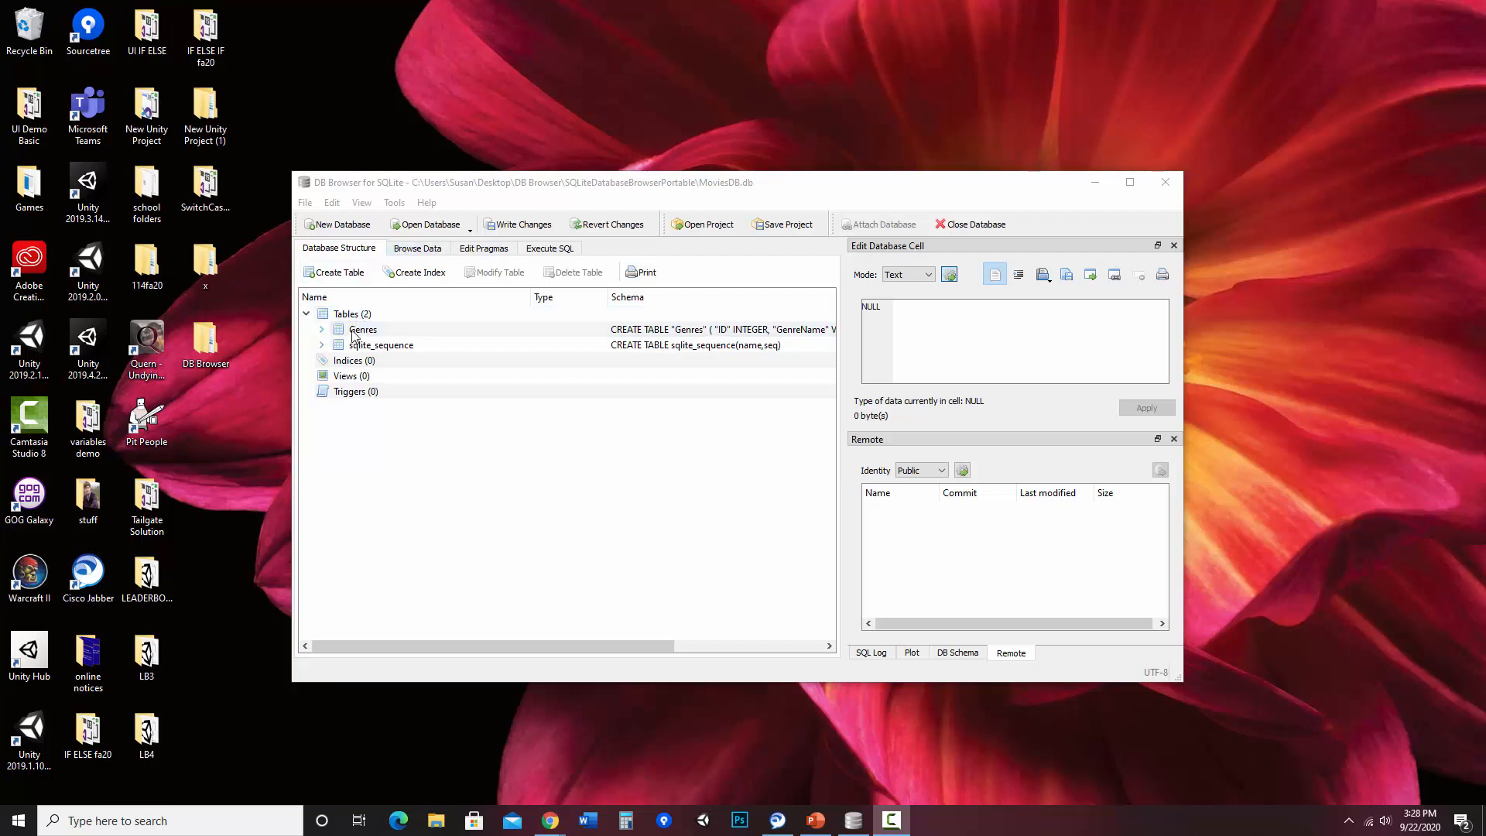
left_click(322, 333)
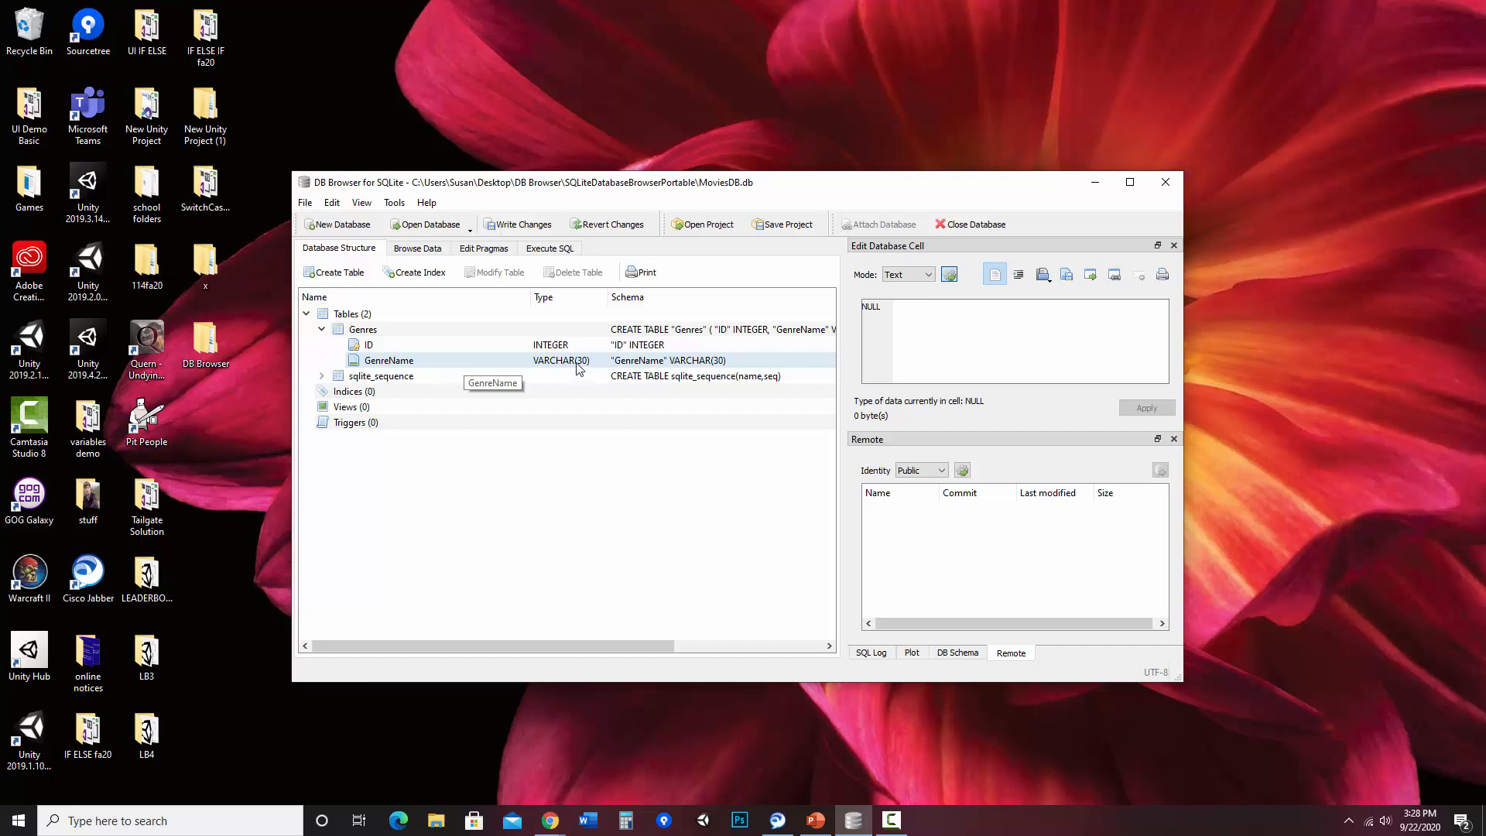
left_click(322, 329)
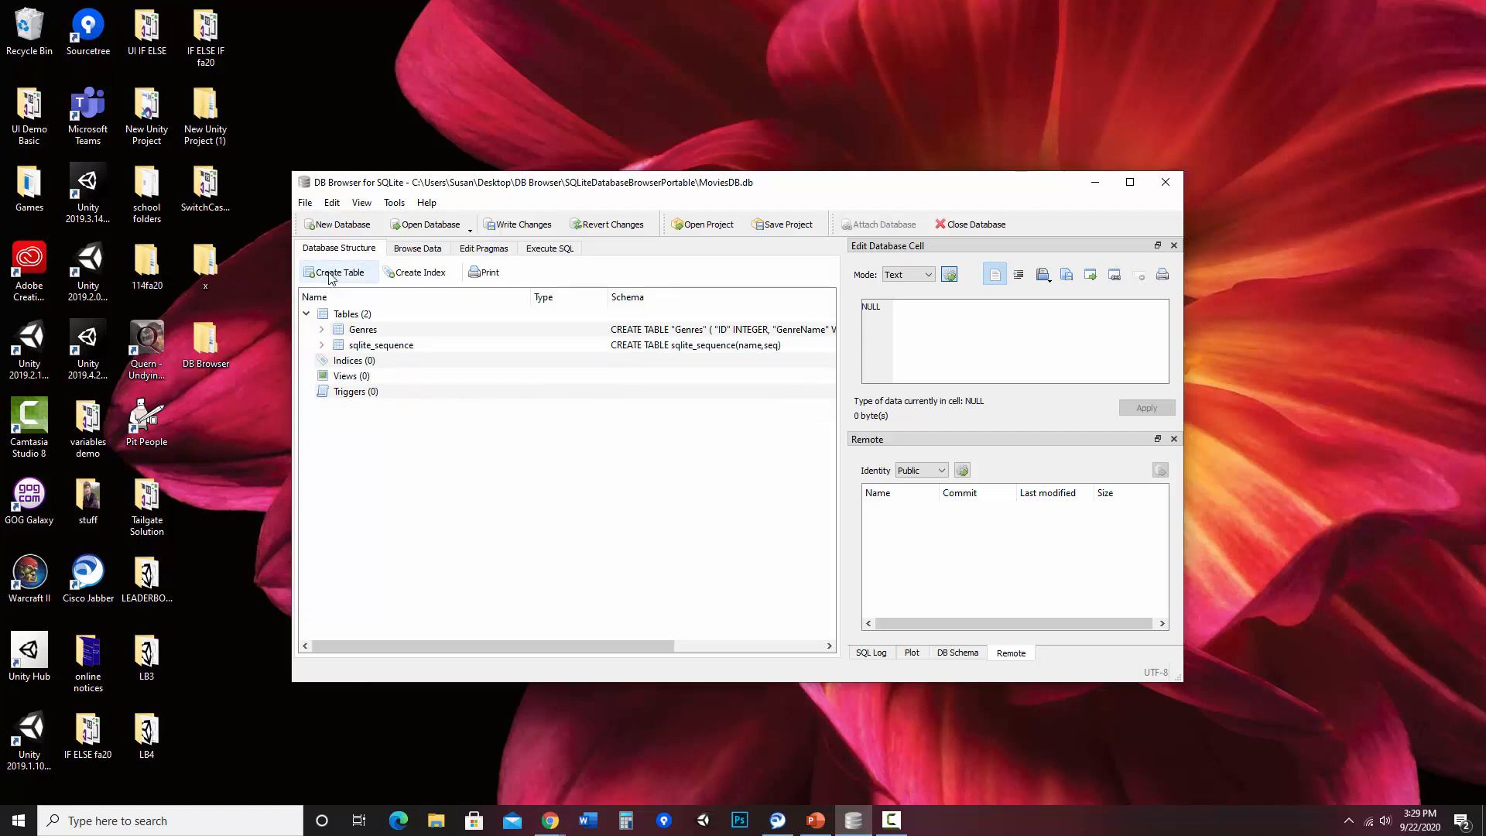
Start a new database table named Movies and check the planned Movies columns in the Google Sheets workbook
left_click(332, 276)
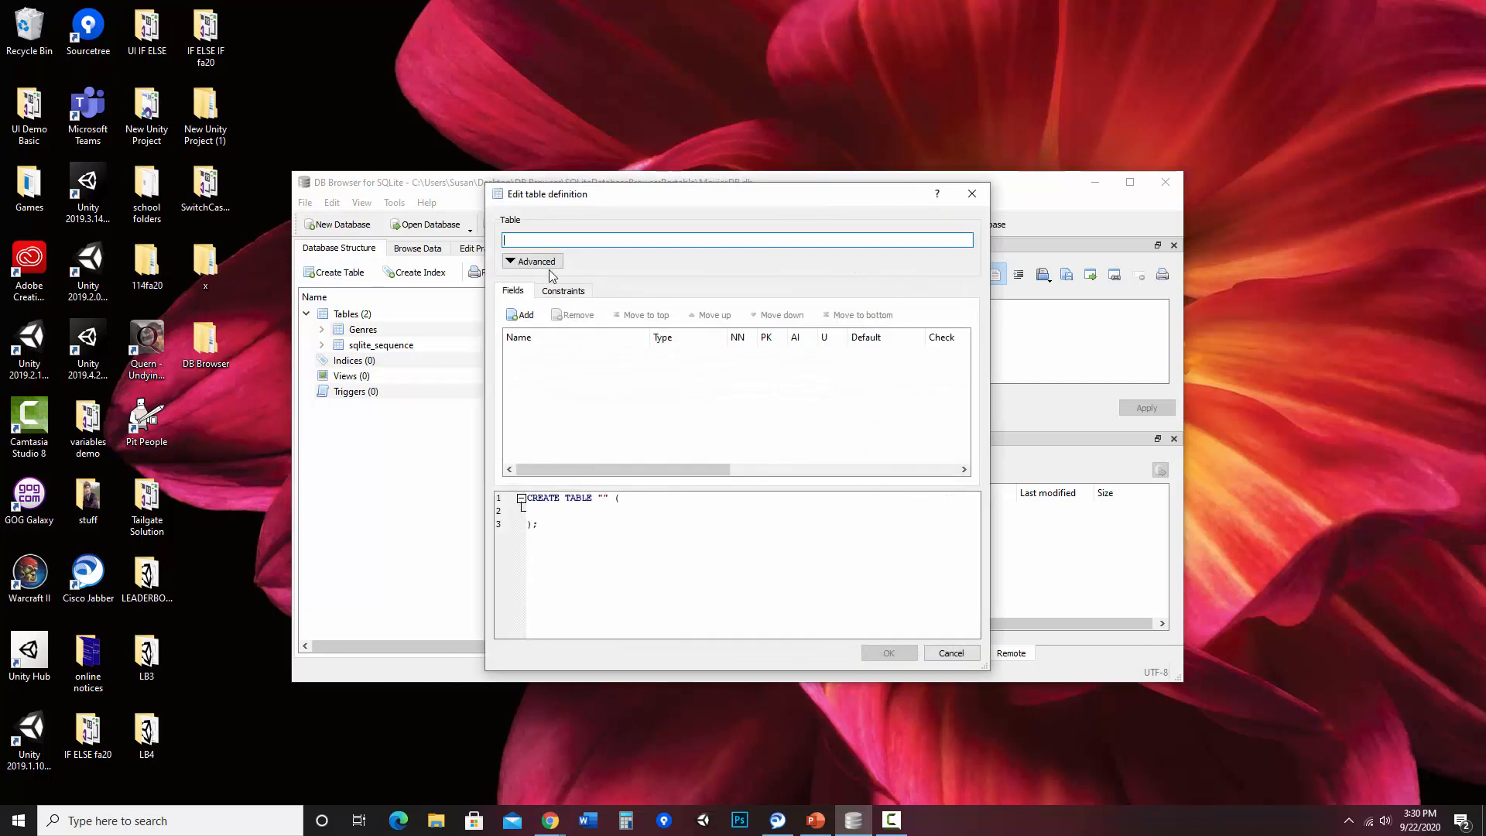
type("M")
type("ovies")
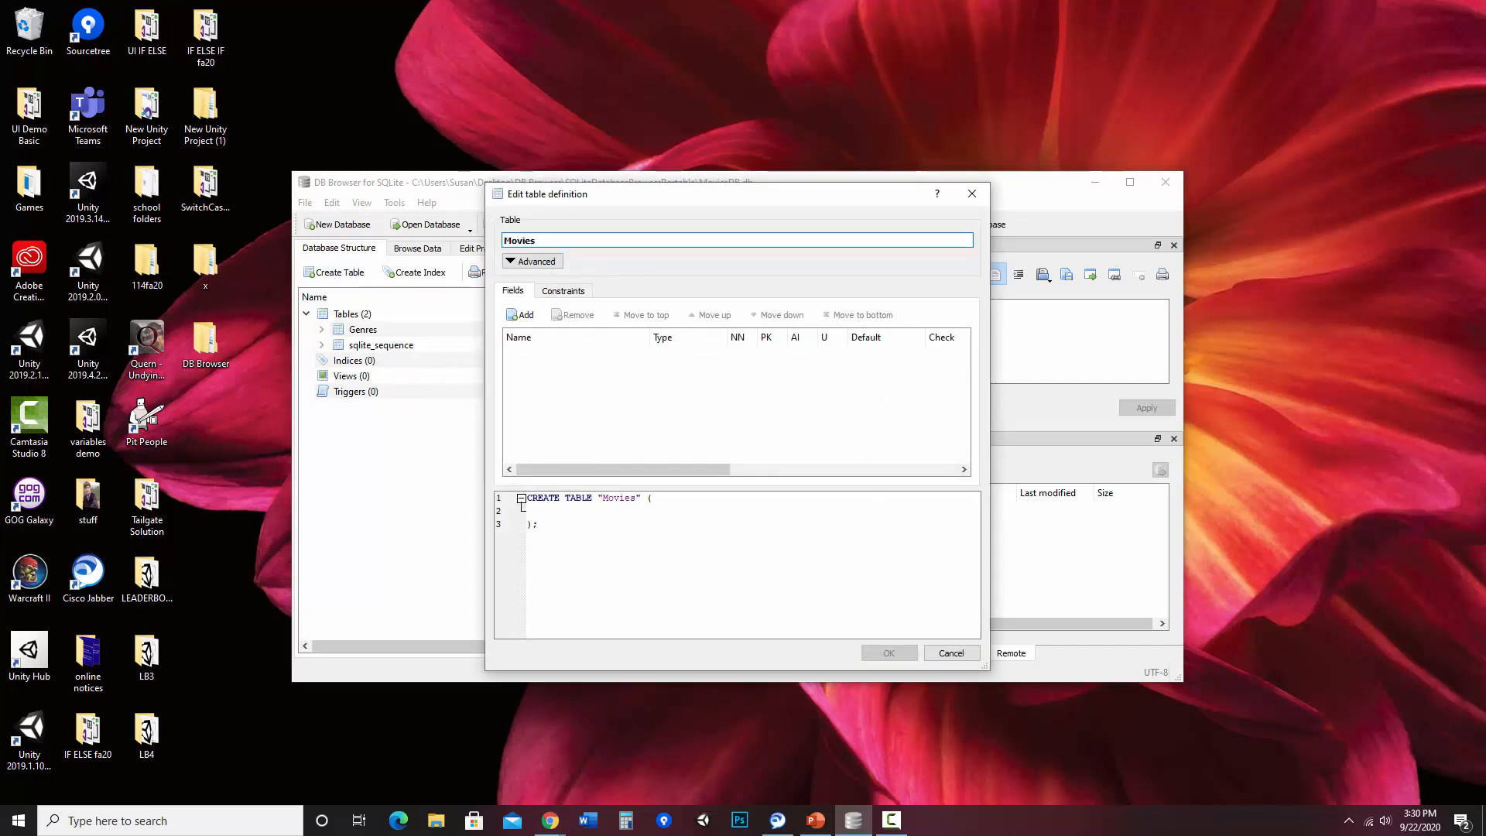
left_click_drag(1485, 142, 1038, 59)
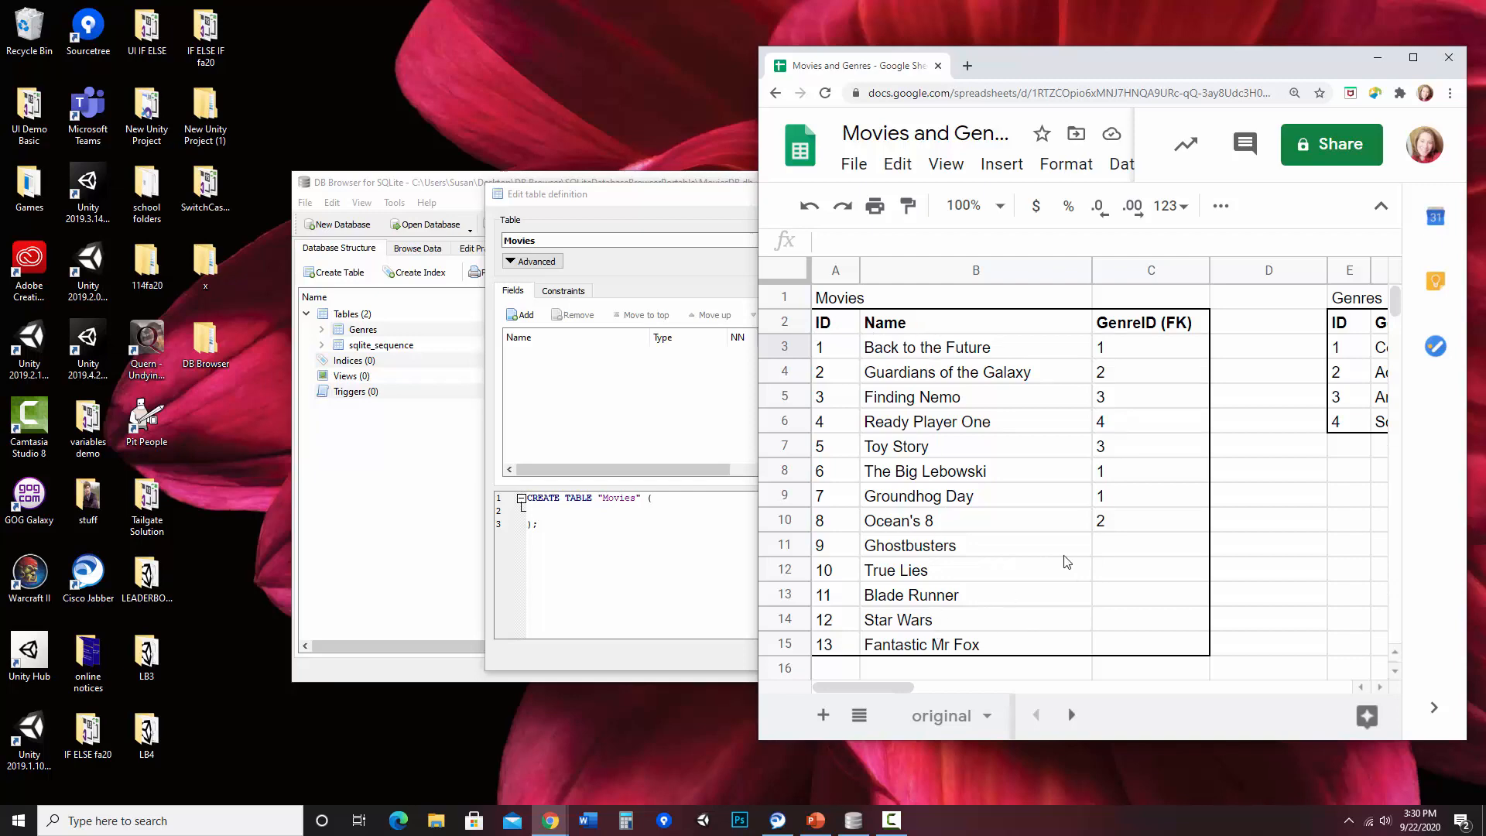
left_click_drag(1147, 54, 794, 84)
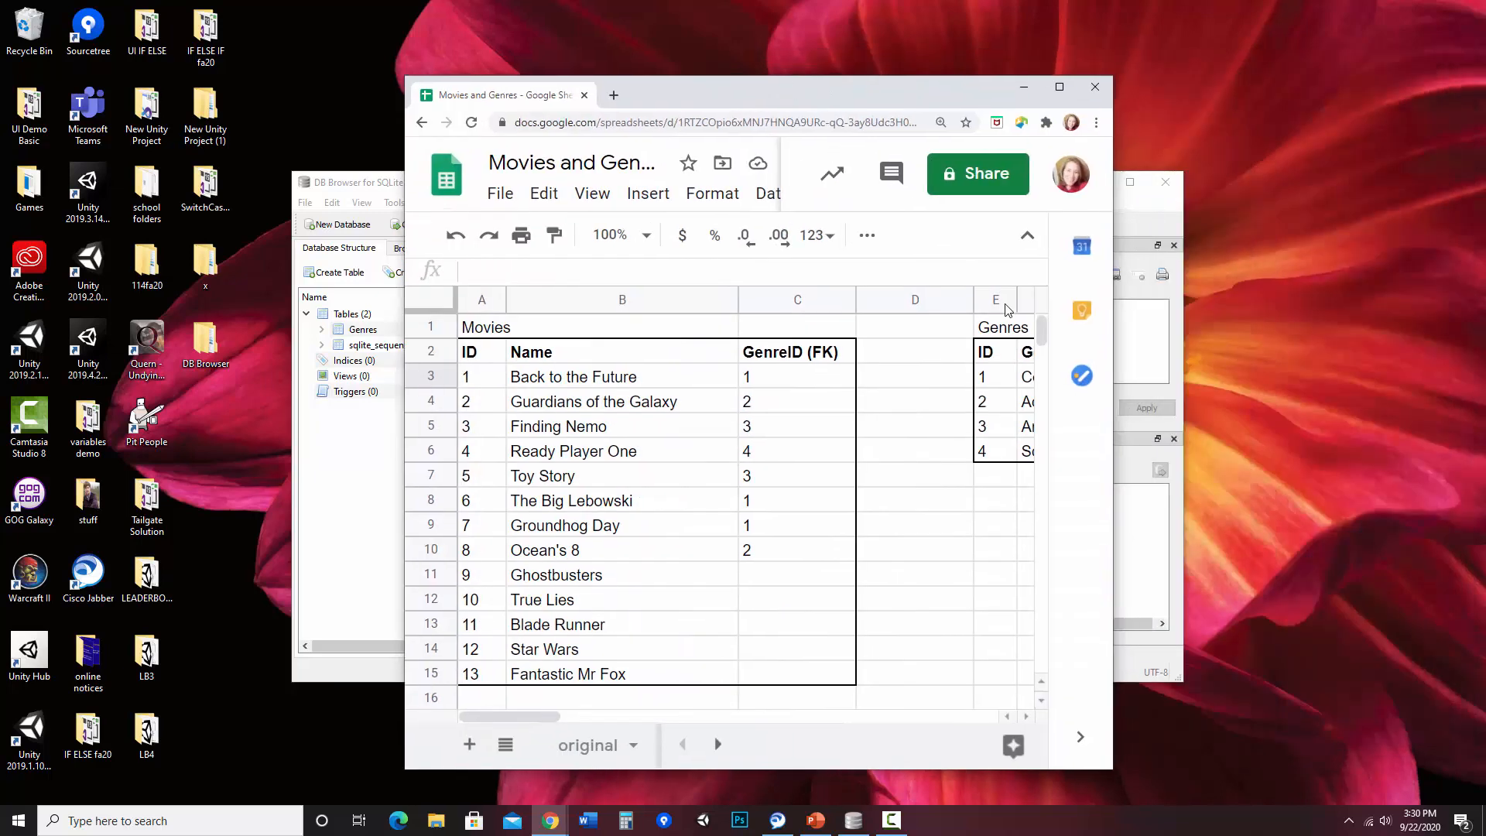
left_click_drag(1112, 340, 1316, 334)
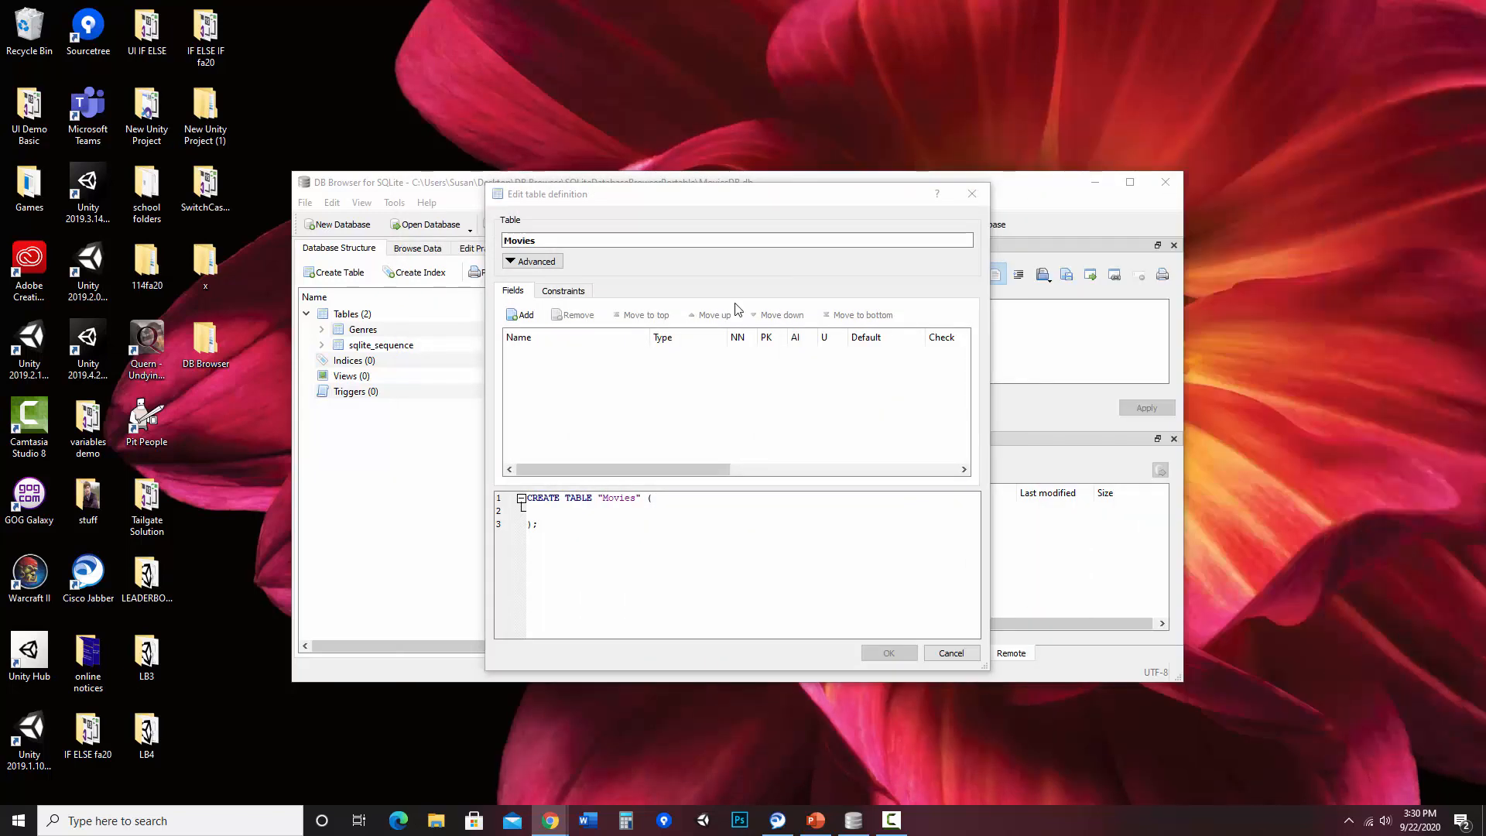
Add an INTEGER field named ID to the Movies table and make it an auto-incrementing primary key
left_click(521, 315)
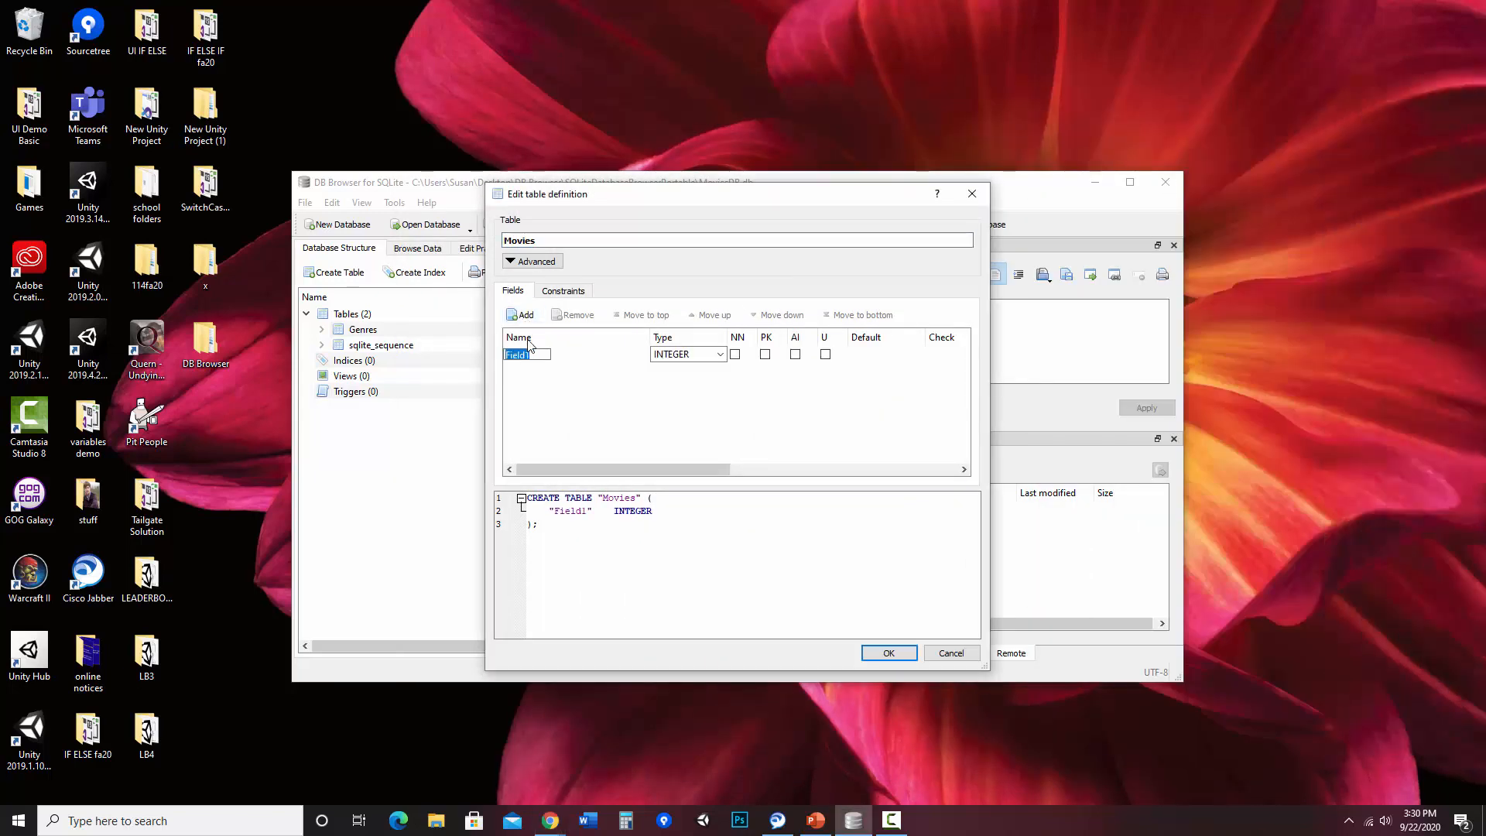
key("BackSpace")
left_click(765, 355)
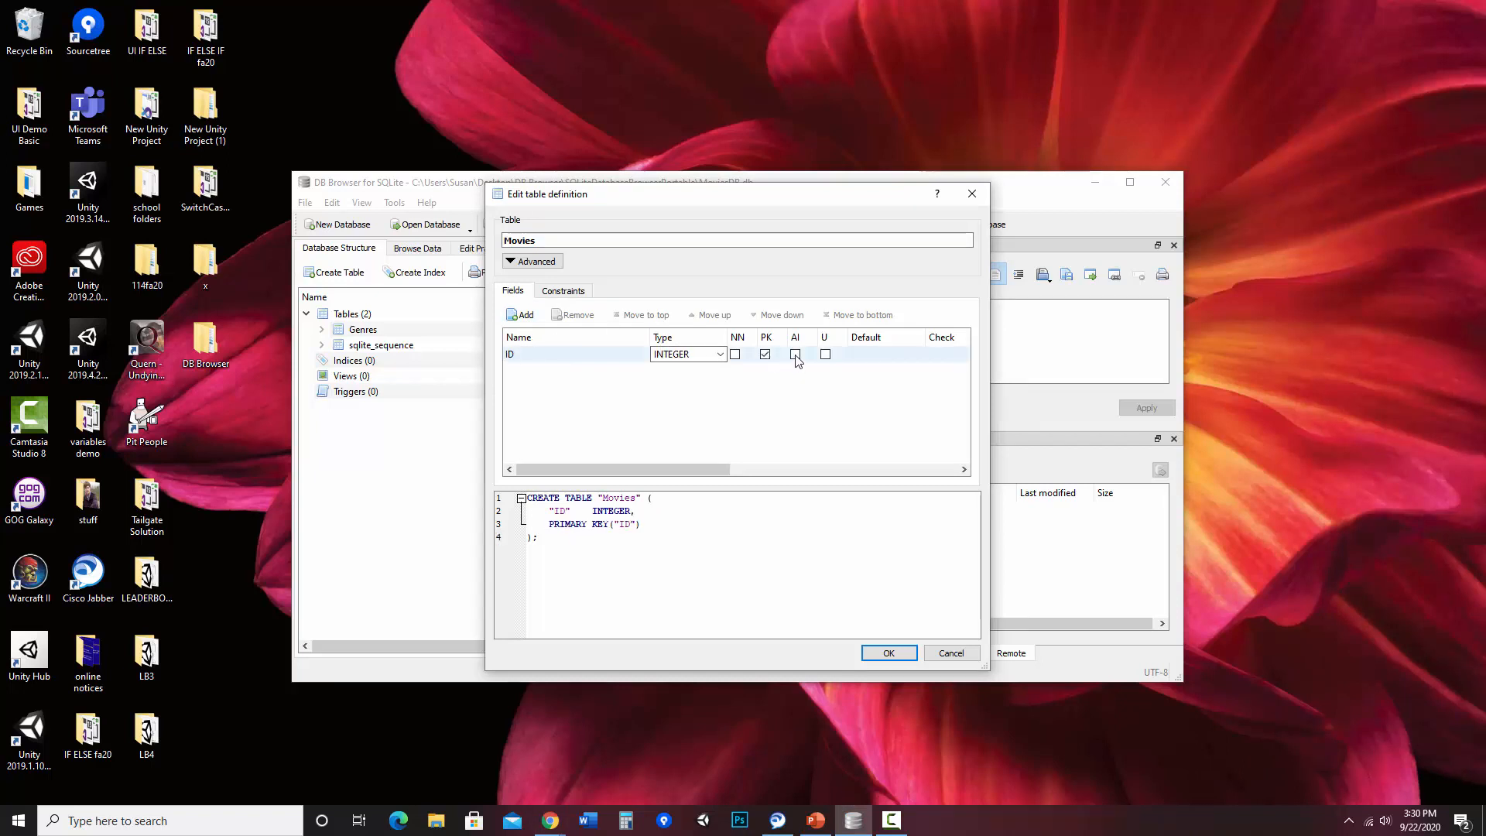
left_click(795, 354)
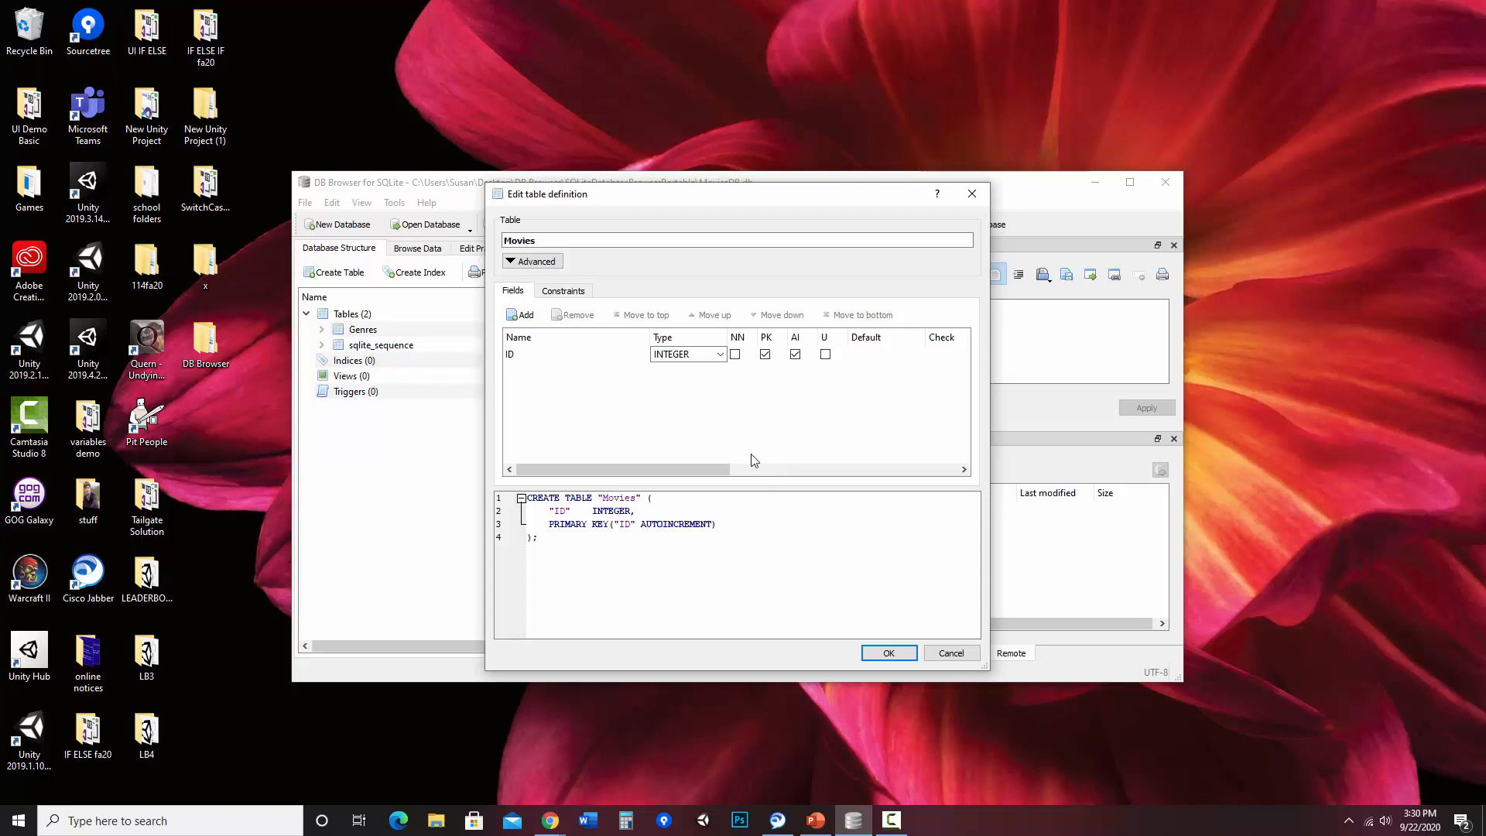
Add a second field named Name to the Movies table with the type VARCHAR(50)
left_click(524, 316)
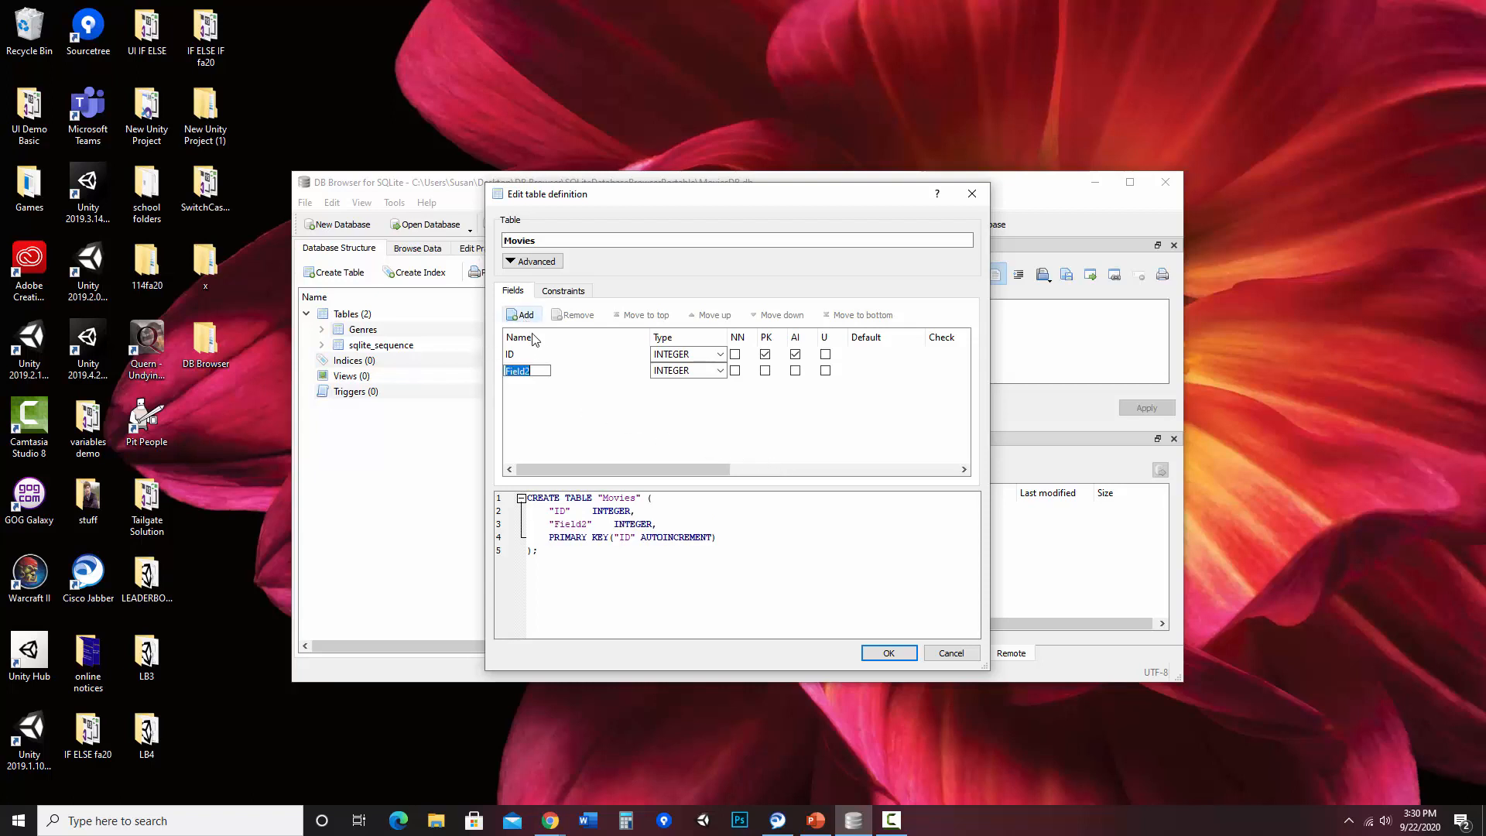
type("Name")
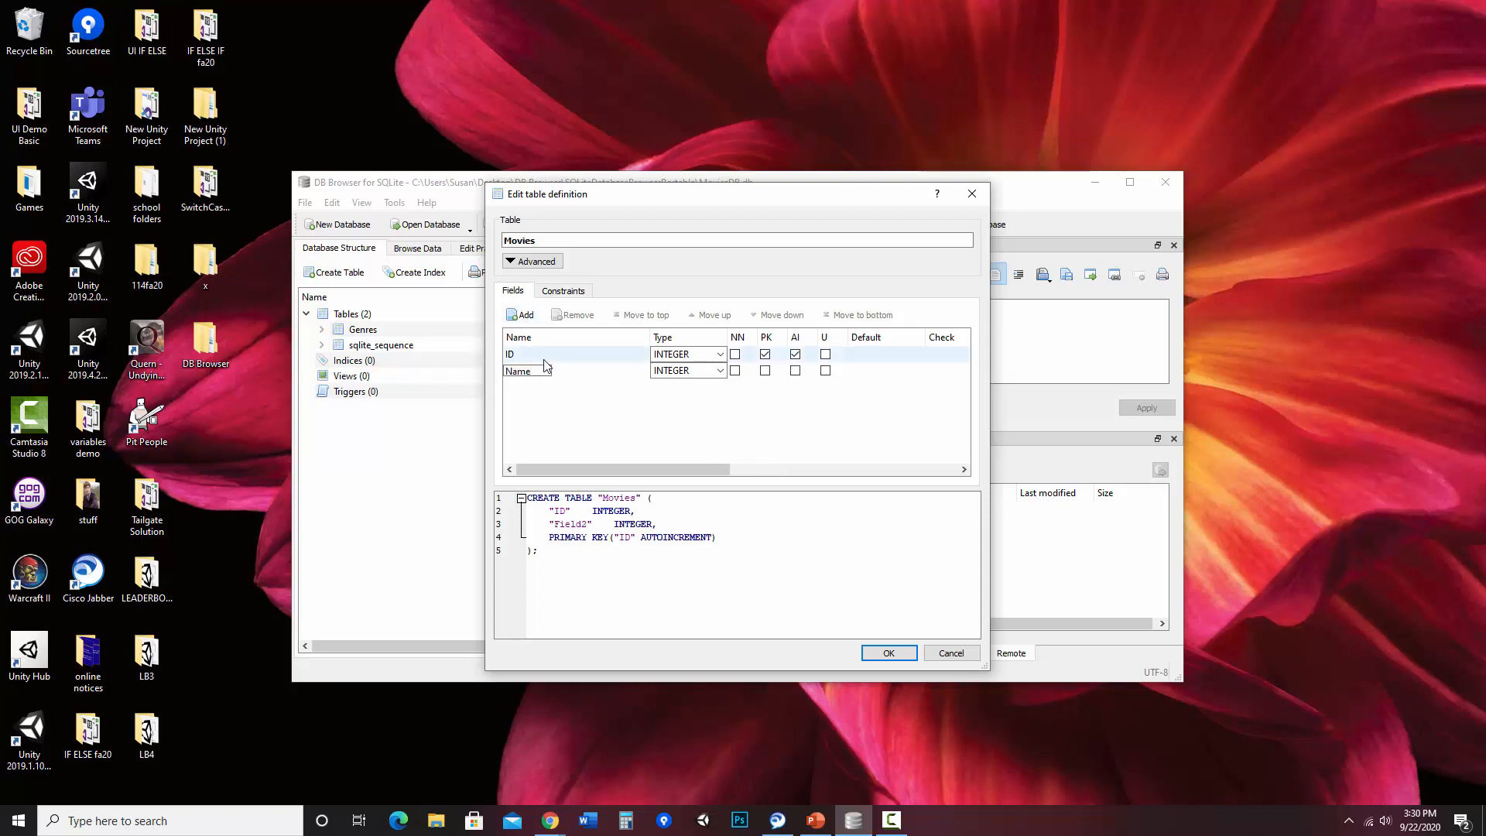
key("Return")
left_click(720, 370)
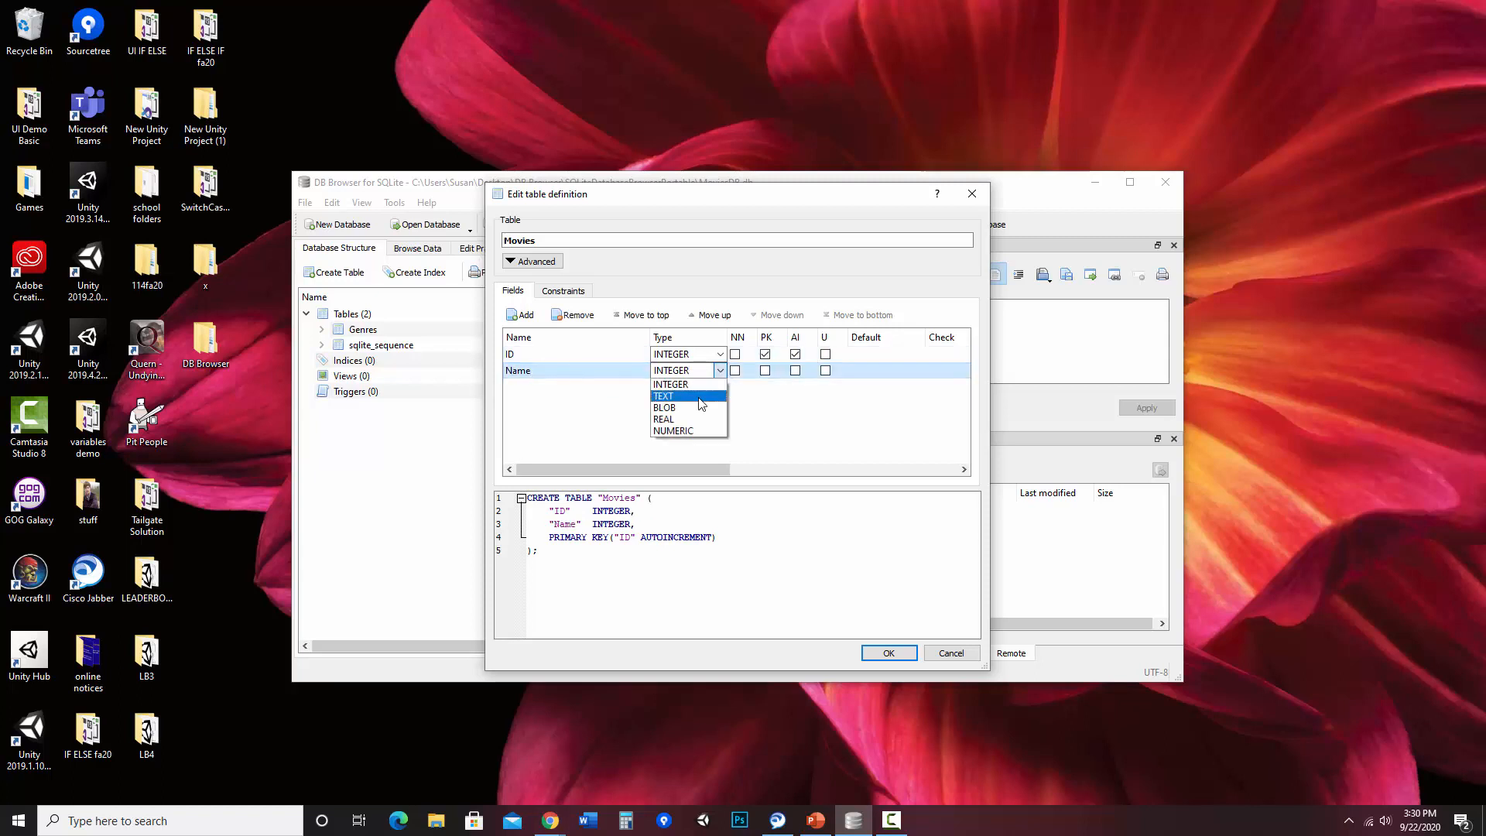
left_click(670, 384)
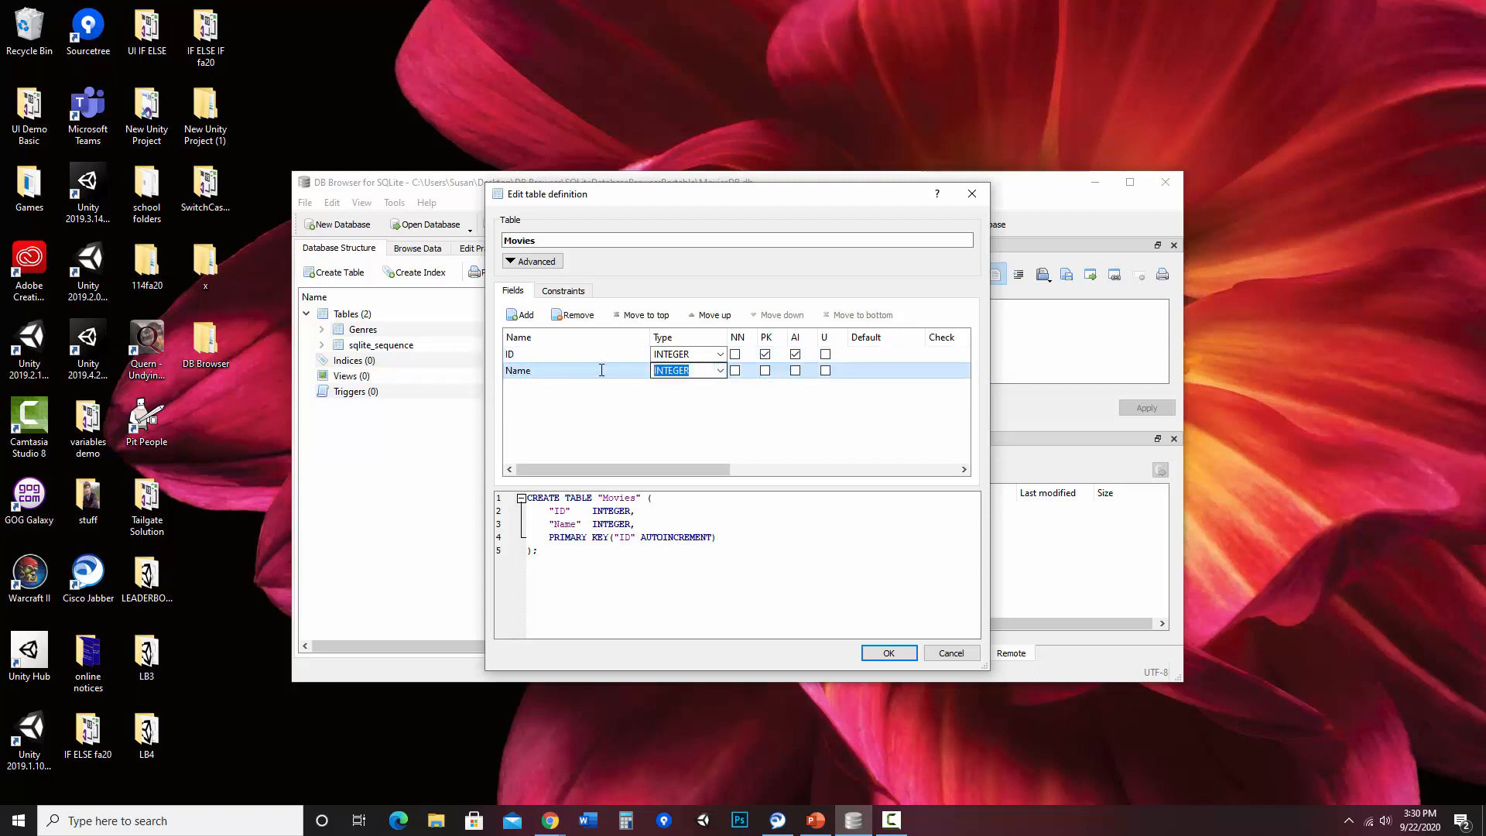
type("VARCHAR(50")
Add an INTEGER field named GenreID to the Movies table and widen the table definition to show its Foreign Key column
left_click(527, 315)
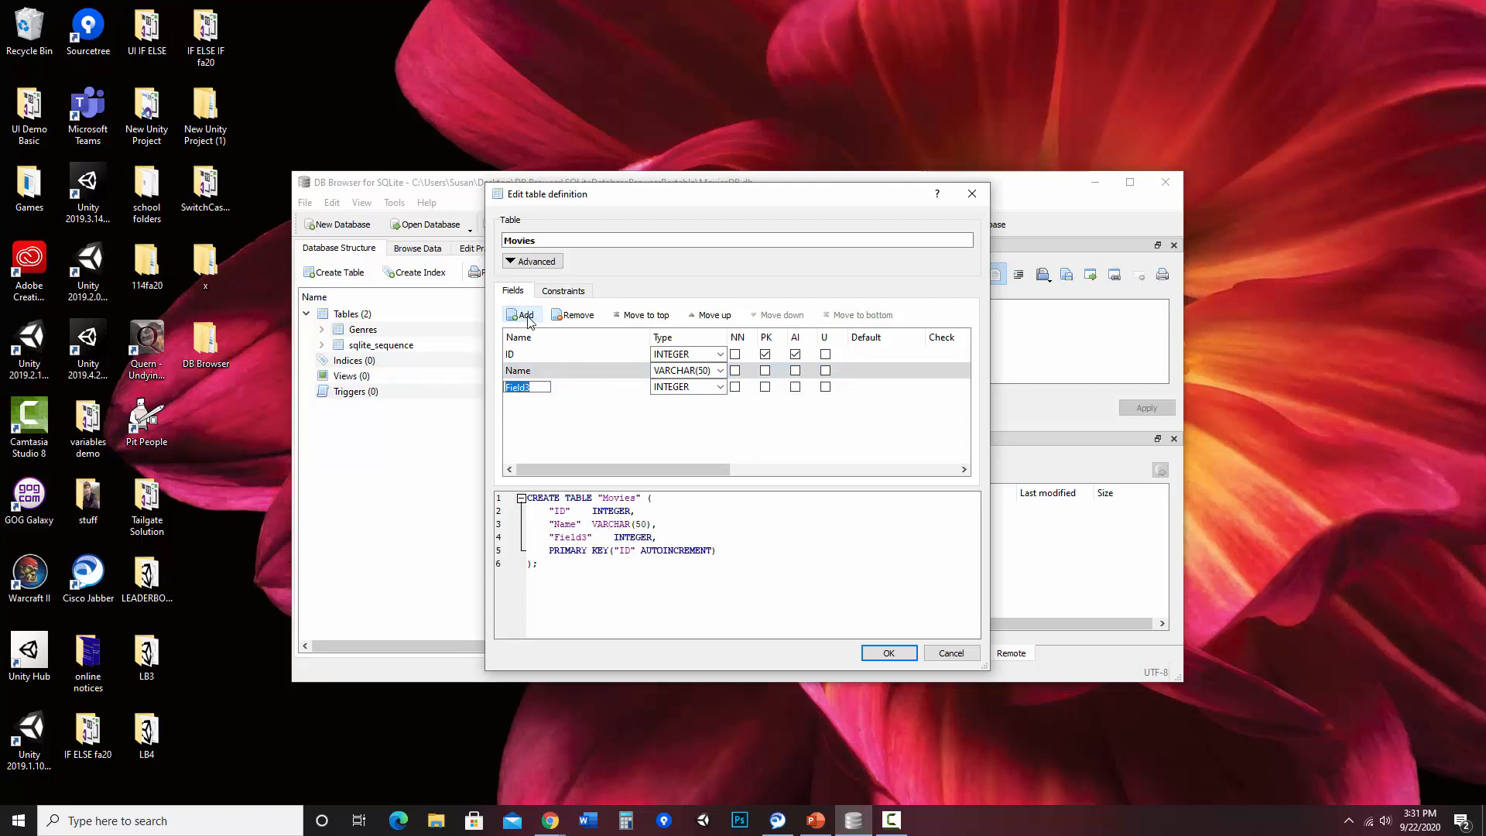
type("GerreID")
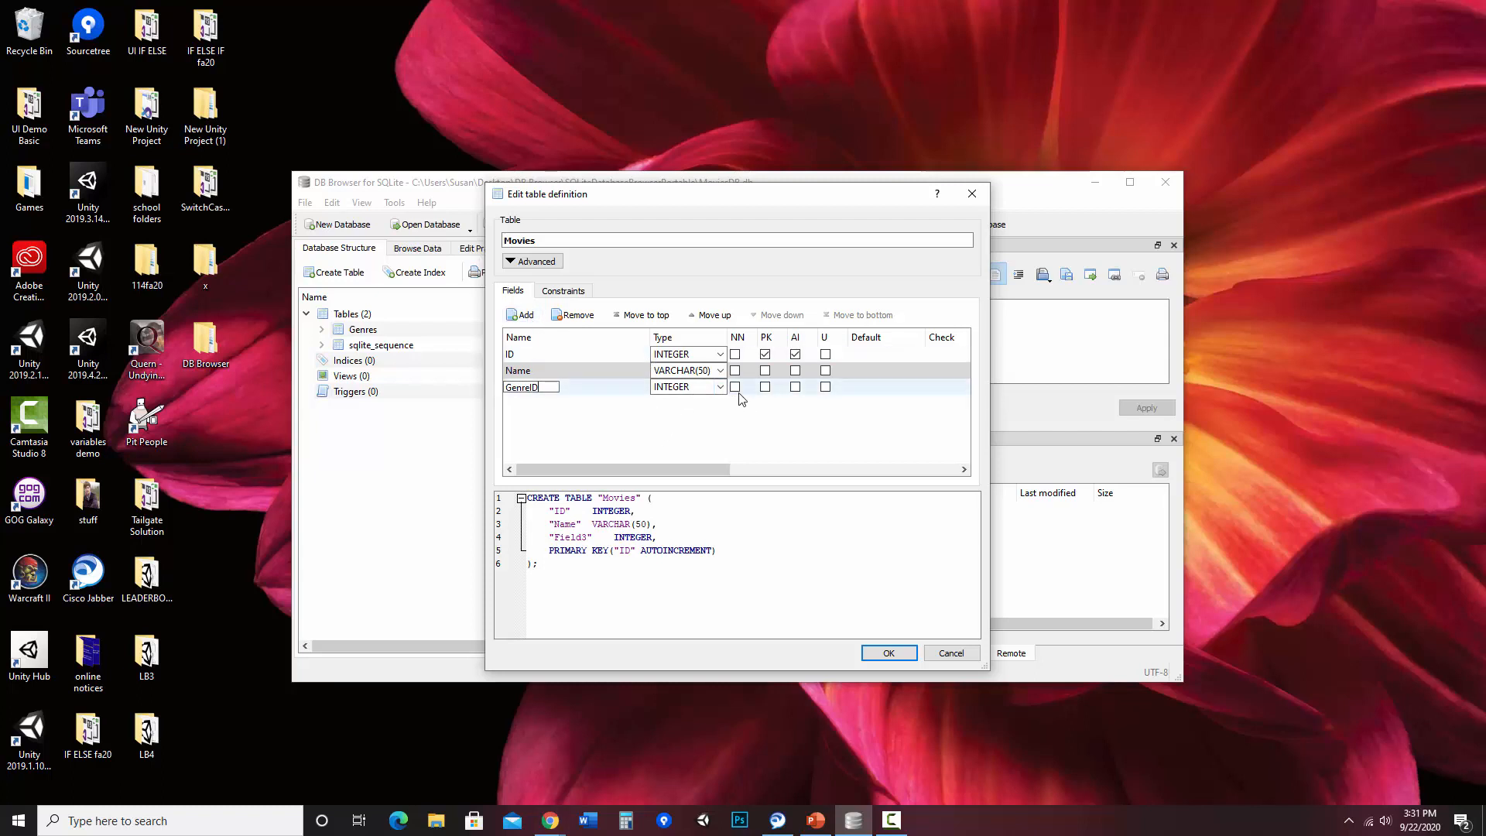
left_click_drag(880, 199, 599, 184)
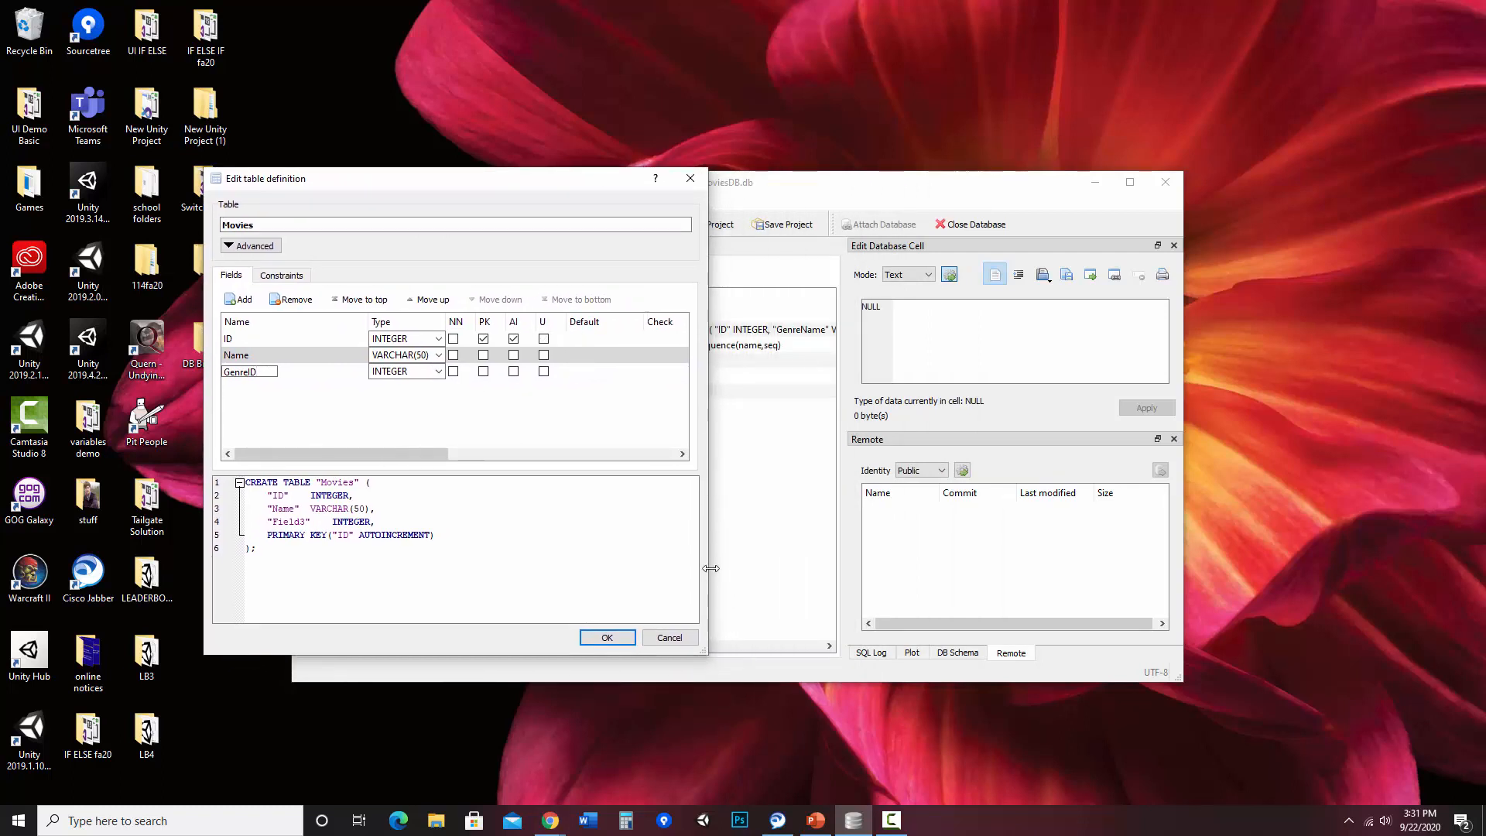
left_click_drag(711, 568, 1334, 532)
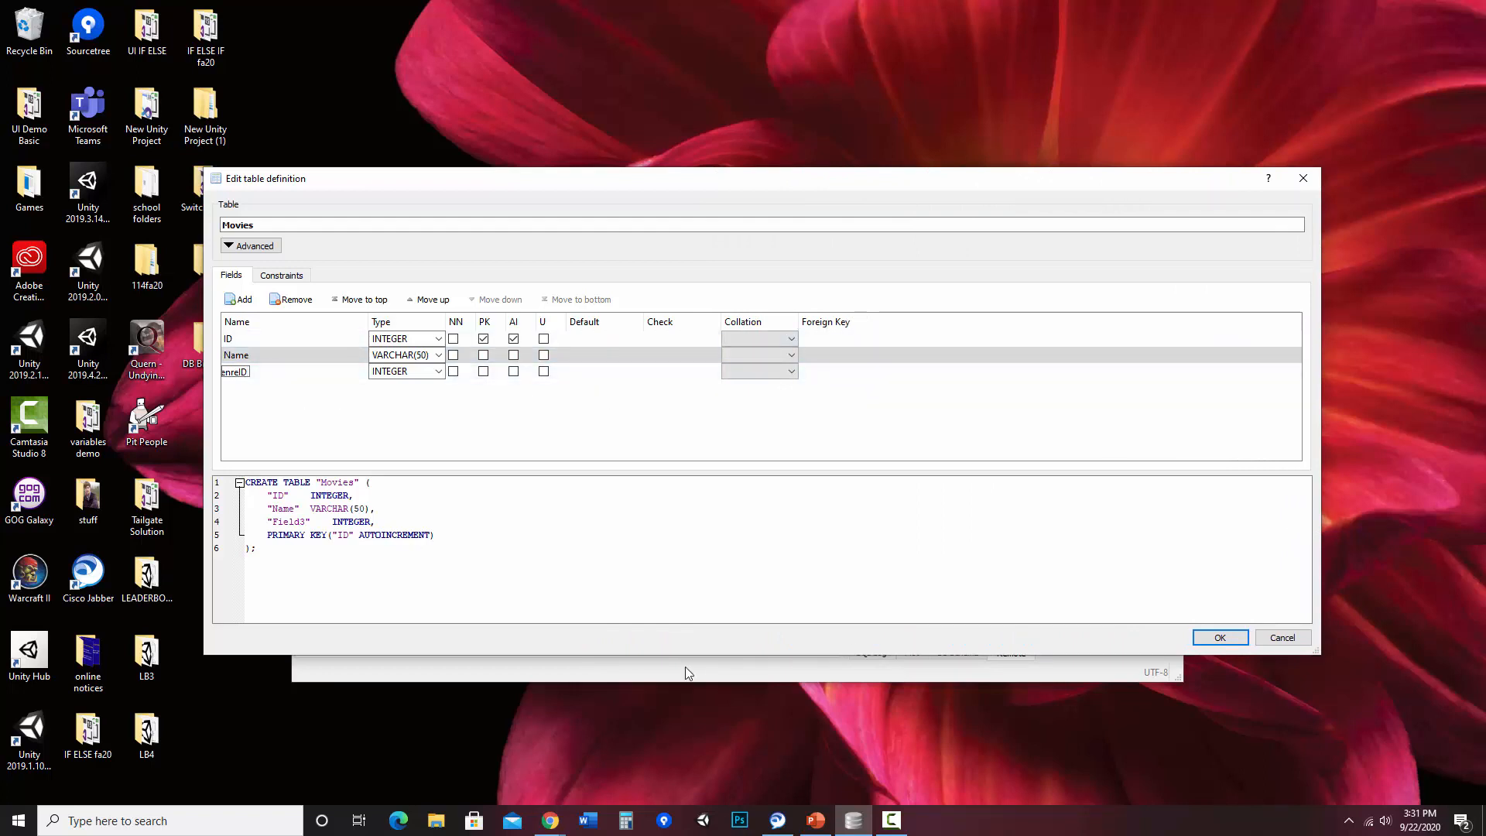
left_click_drag(246, 372, 220, 372)
left_click(326, 413)
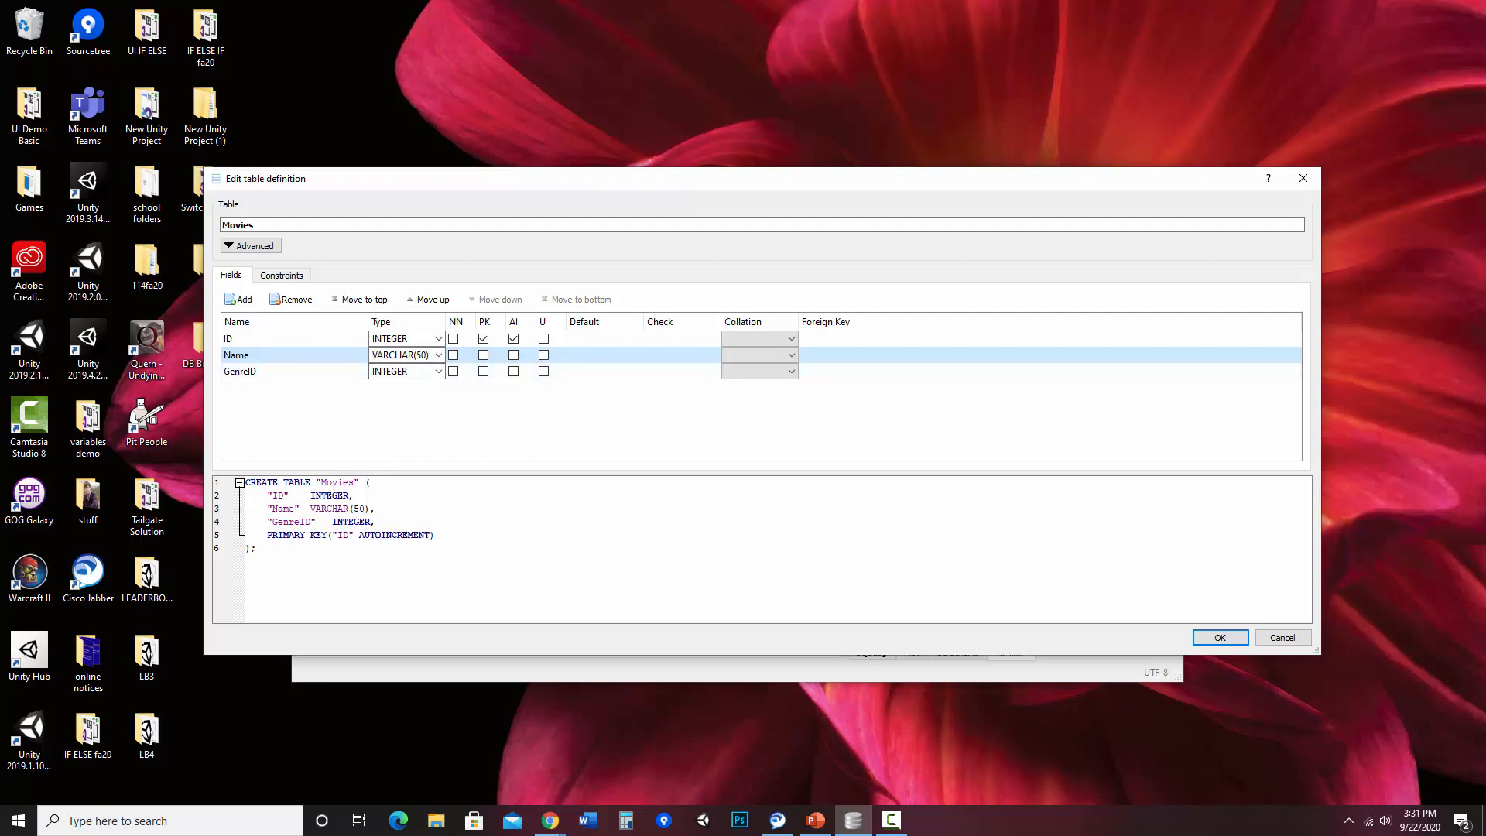
Switch to the Google Sheets workbook and examine how the GenreID column relates to the Genres table's ID
key("alt+Tab")
left_click_drag(1404, 72, 923, 96)
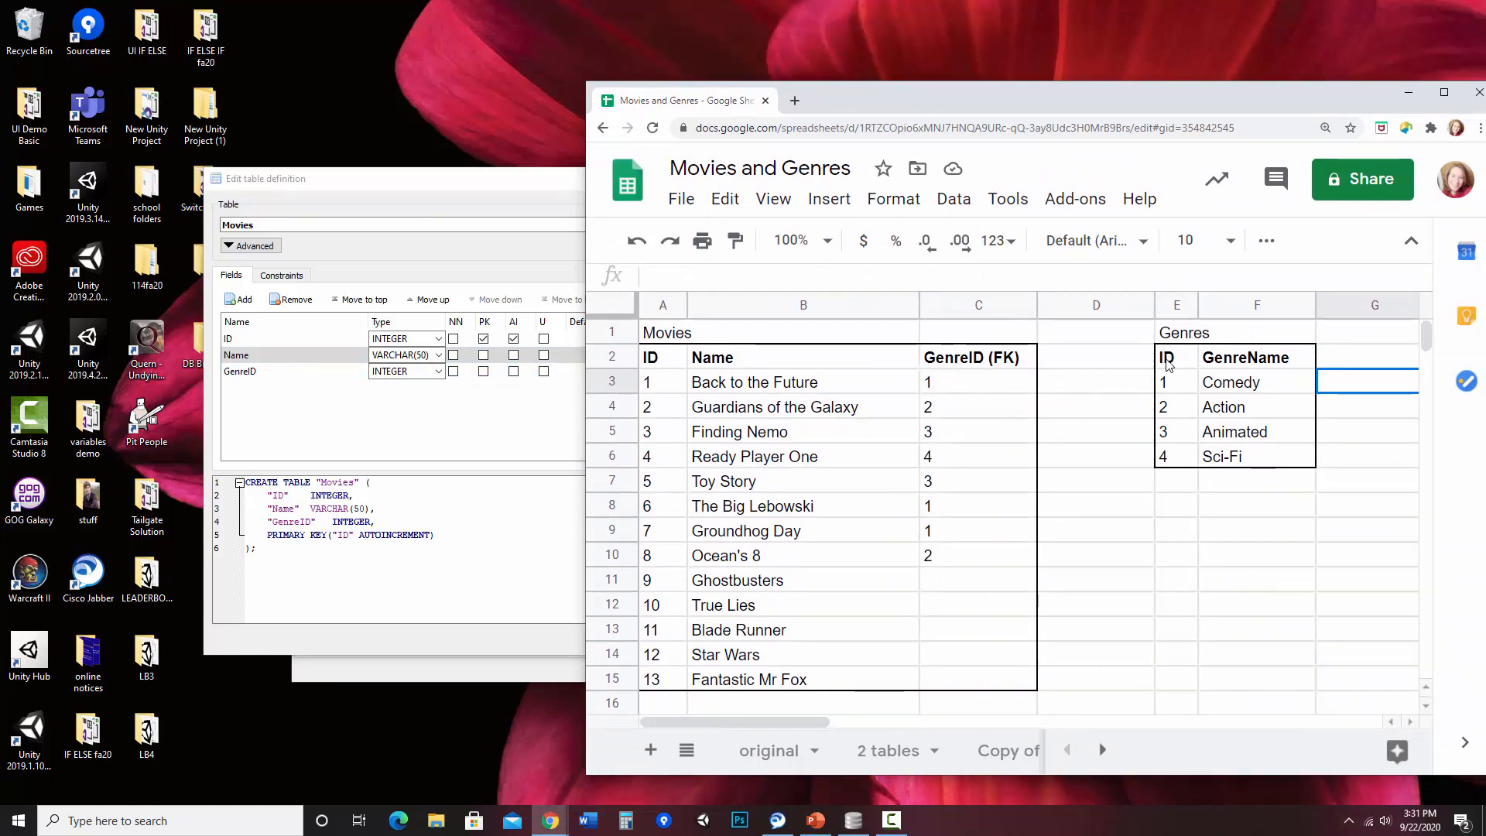
left_click_drag(912, 98, 1485, 99)
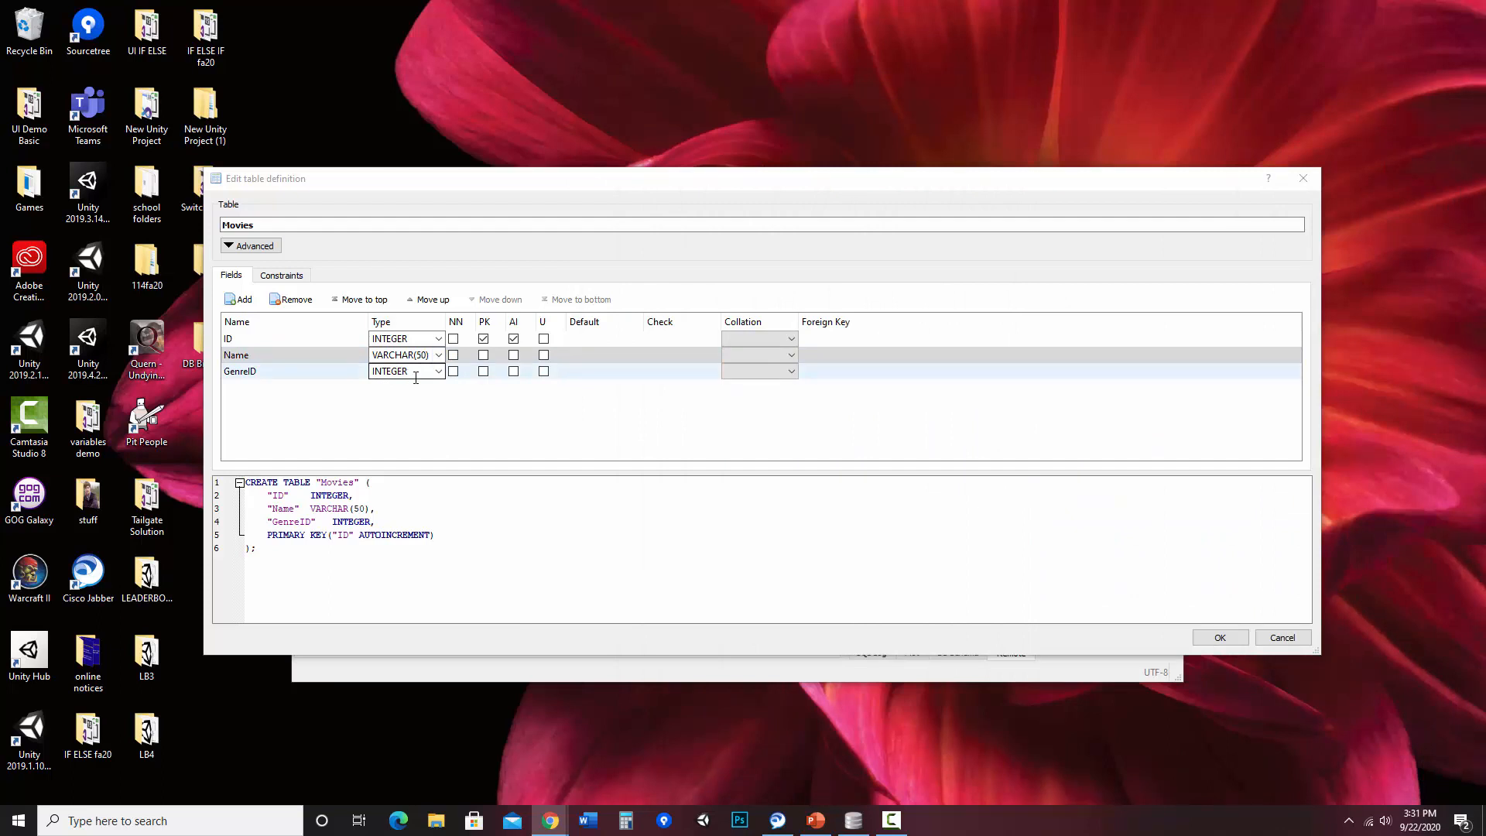
In DB Browser for SQLite, make GenreID a foreign key to the Genres table's ID field and compare it with the workbook
left_click(841, 379)
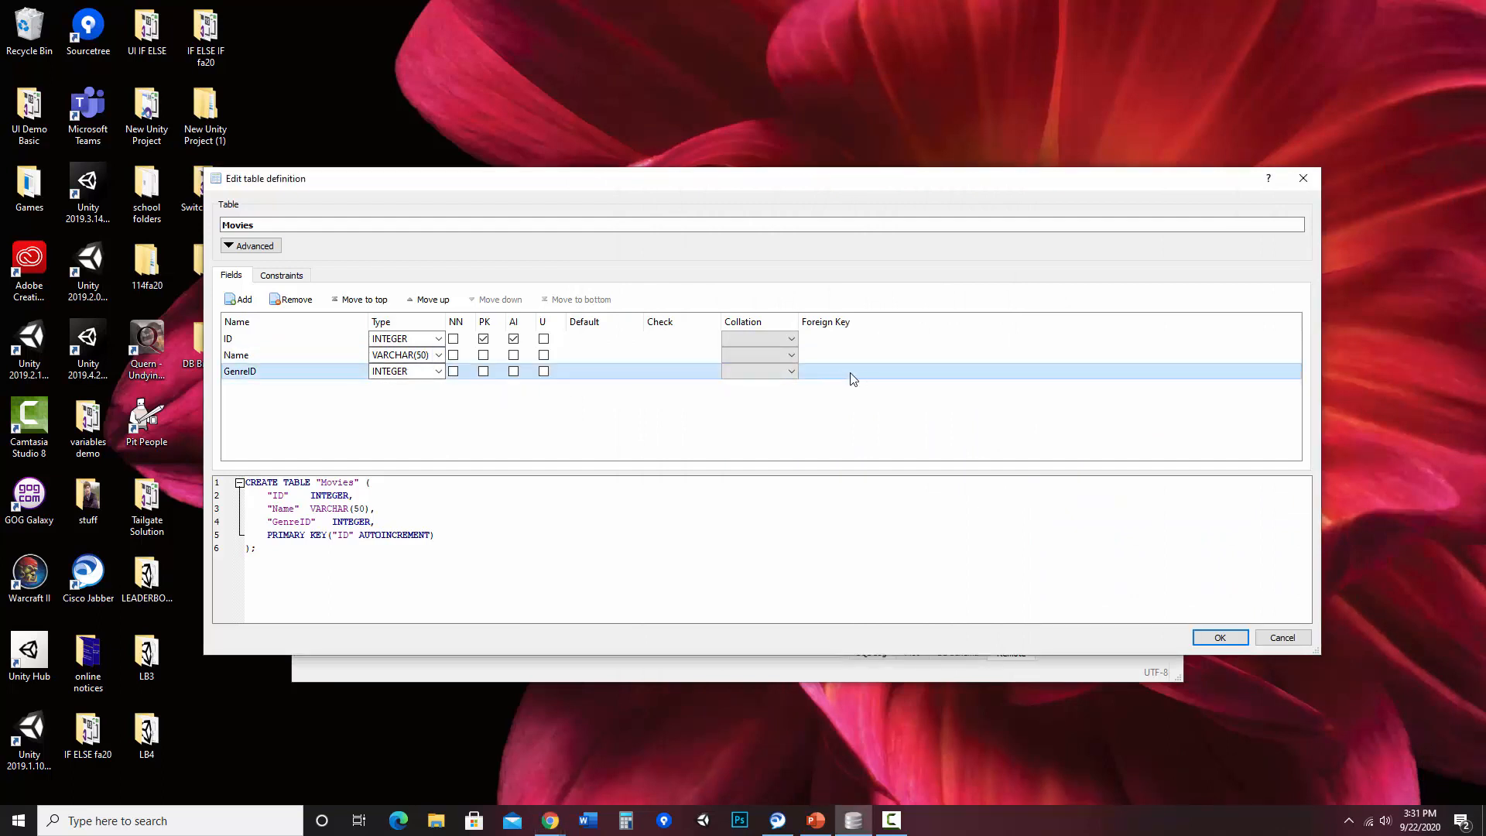
left_click(853, 378)
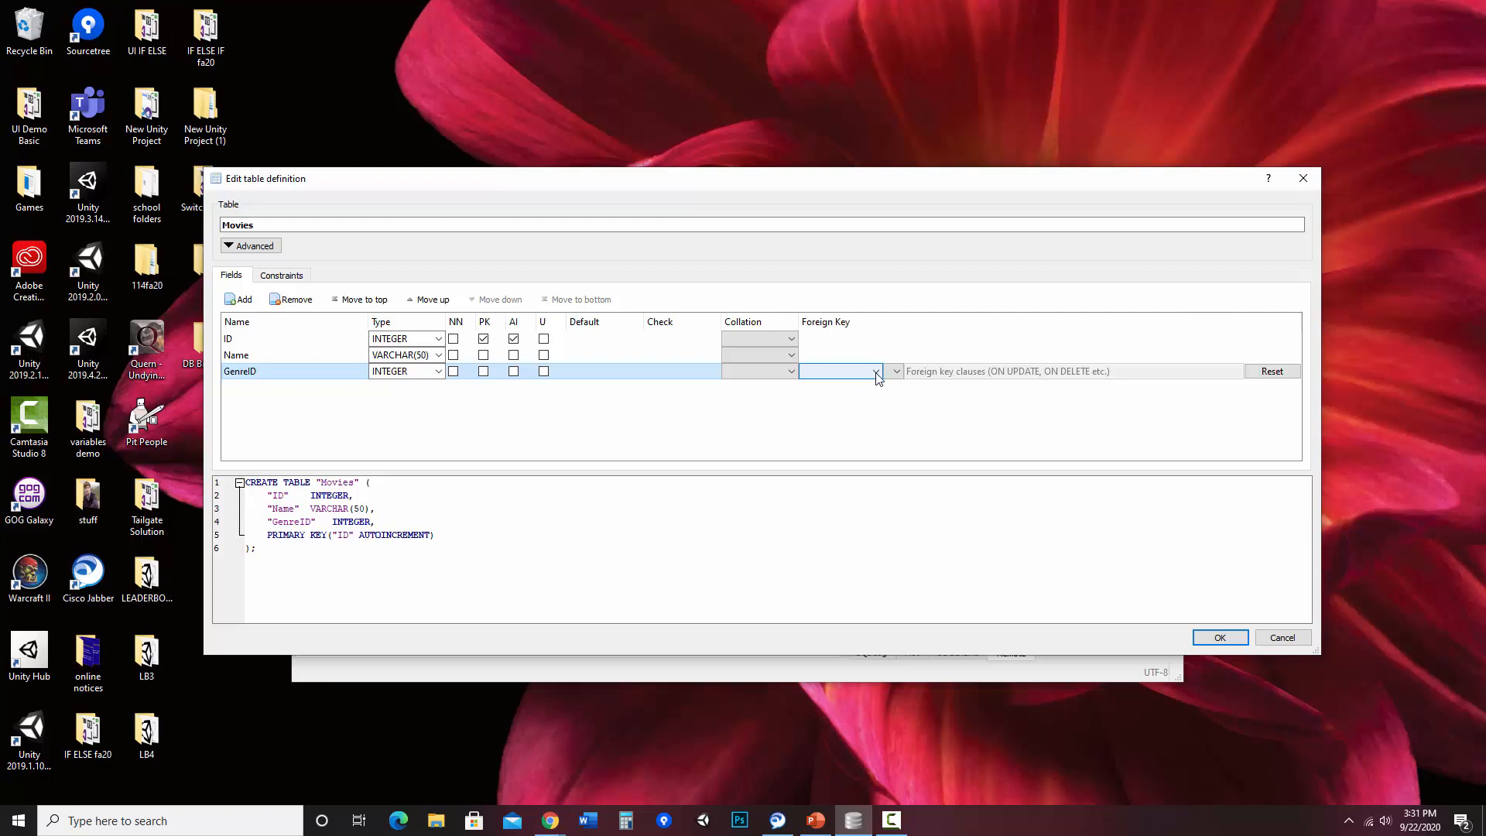
left_click(878, 375)
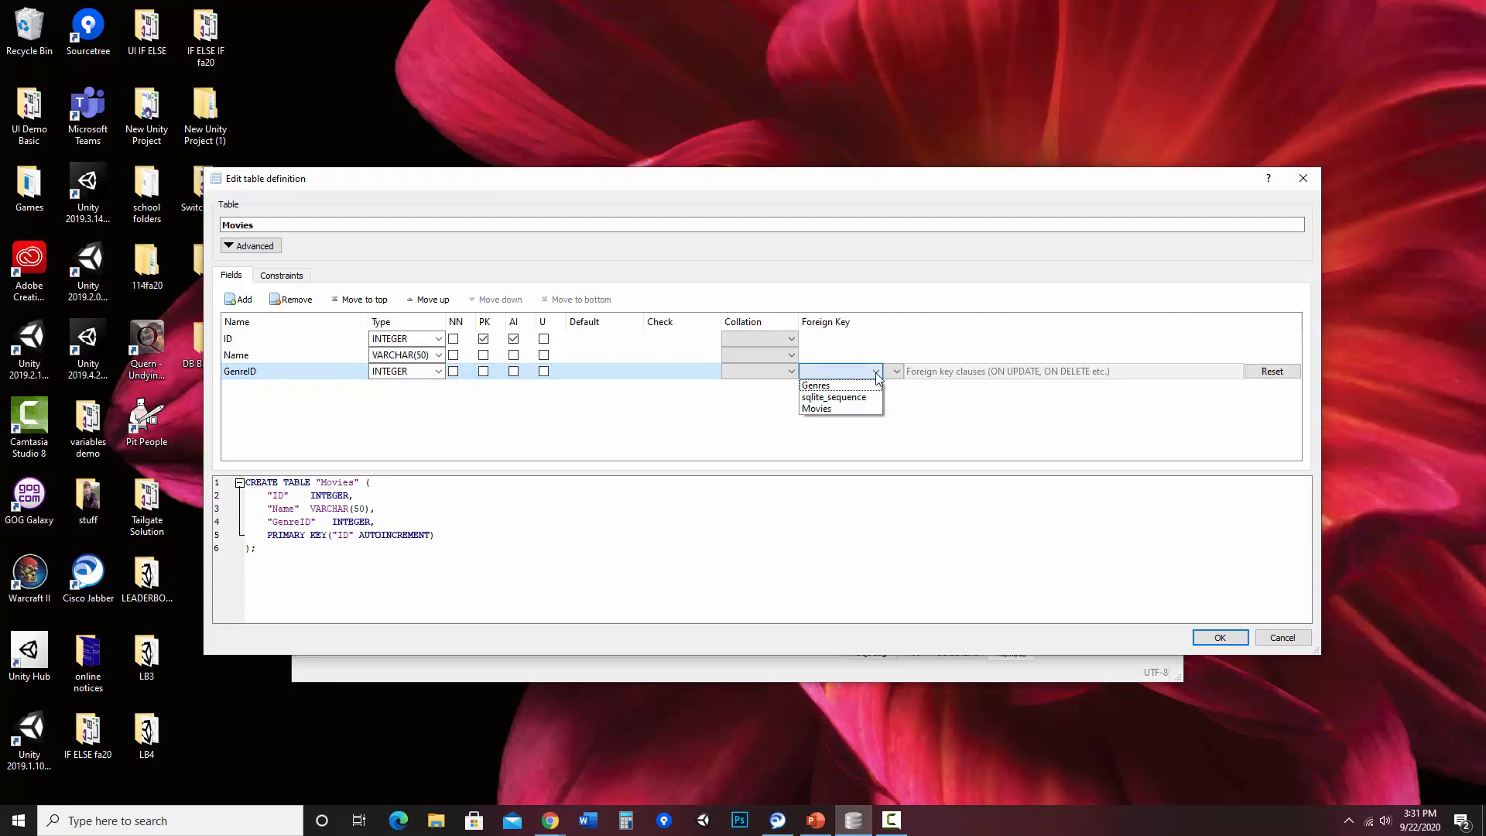
left_click(829, 387)
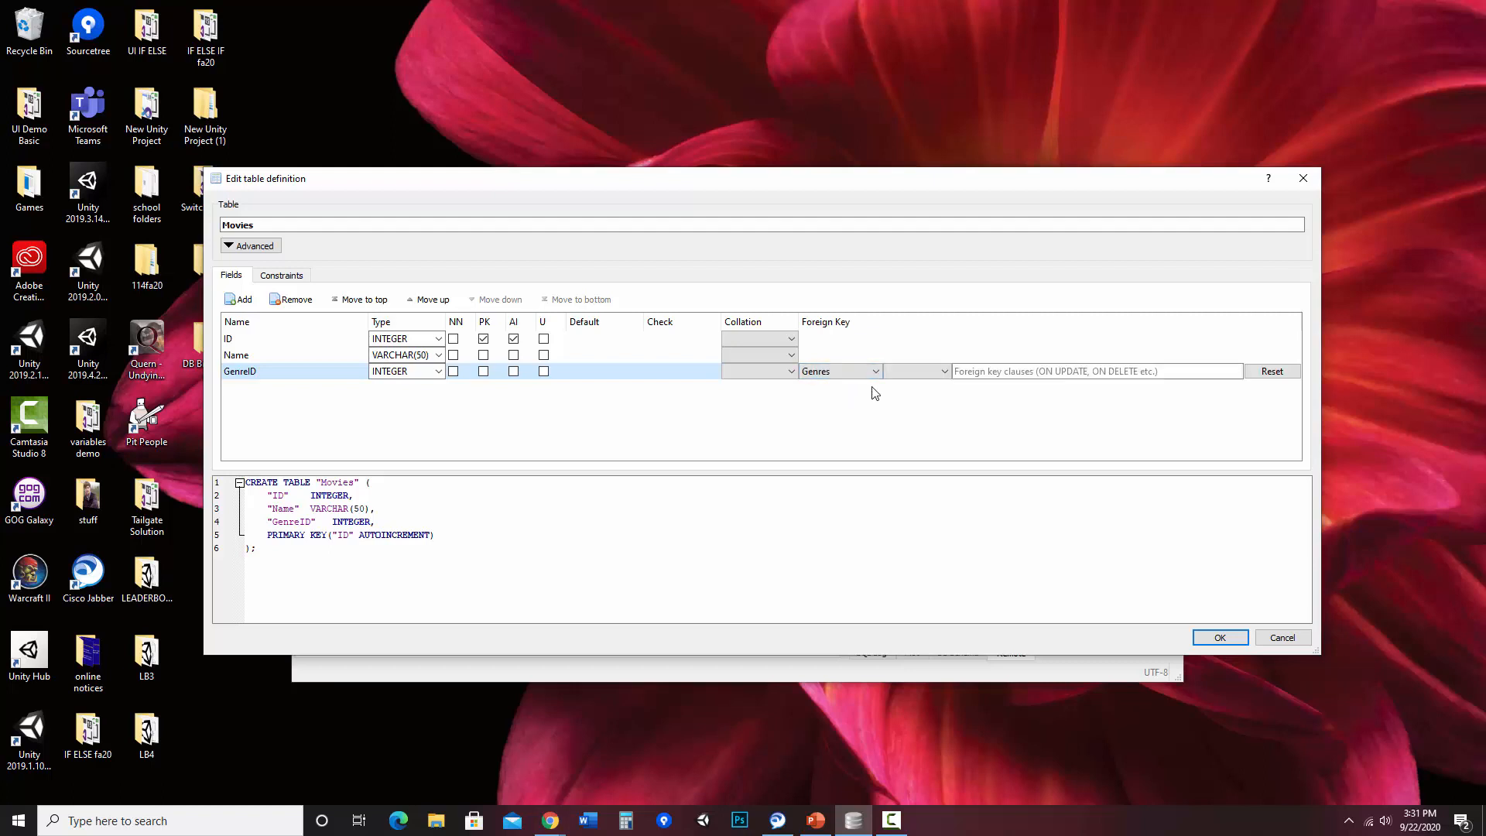
left_click(946, 373)
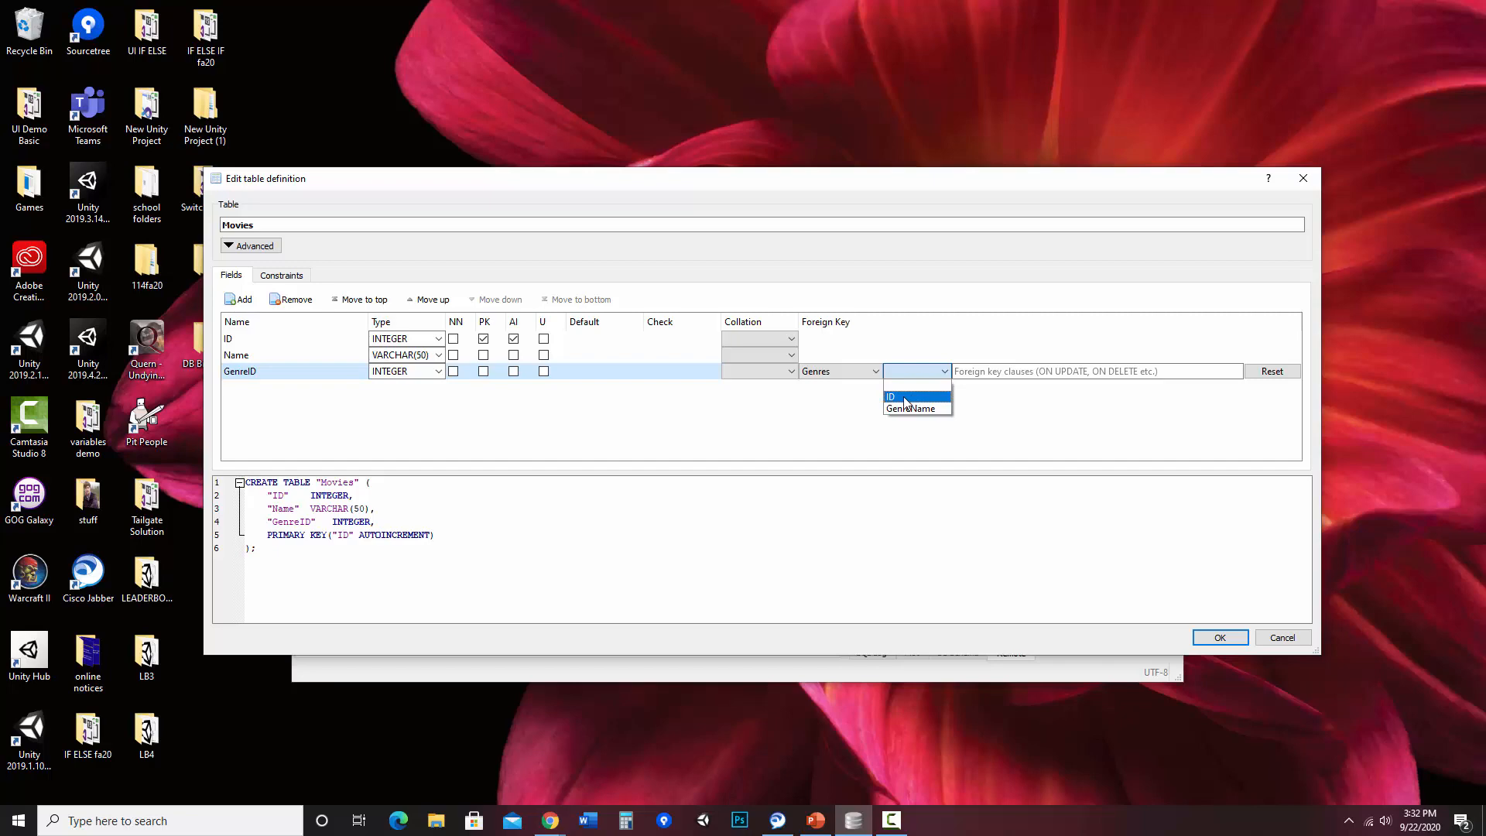
left_click(906, 397)
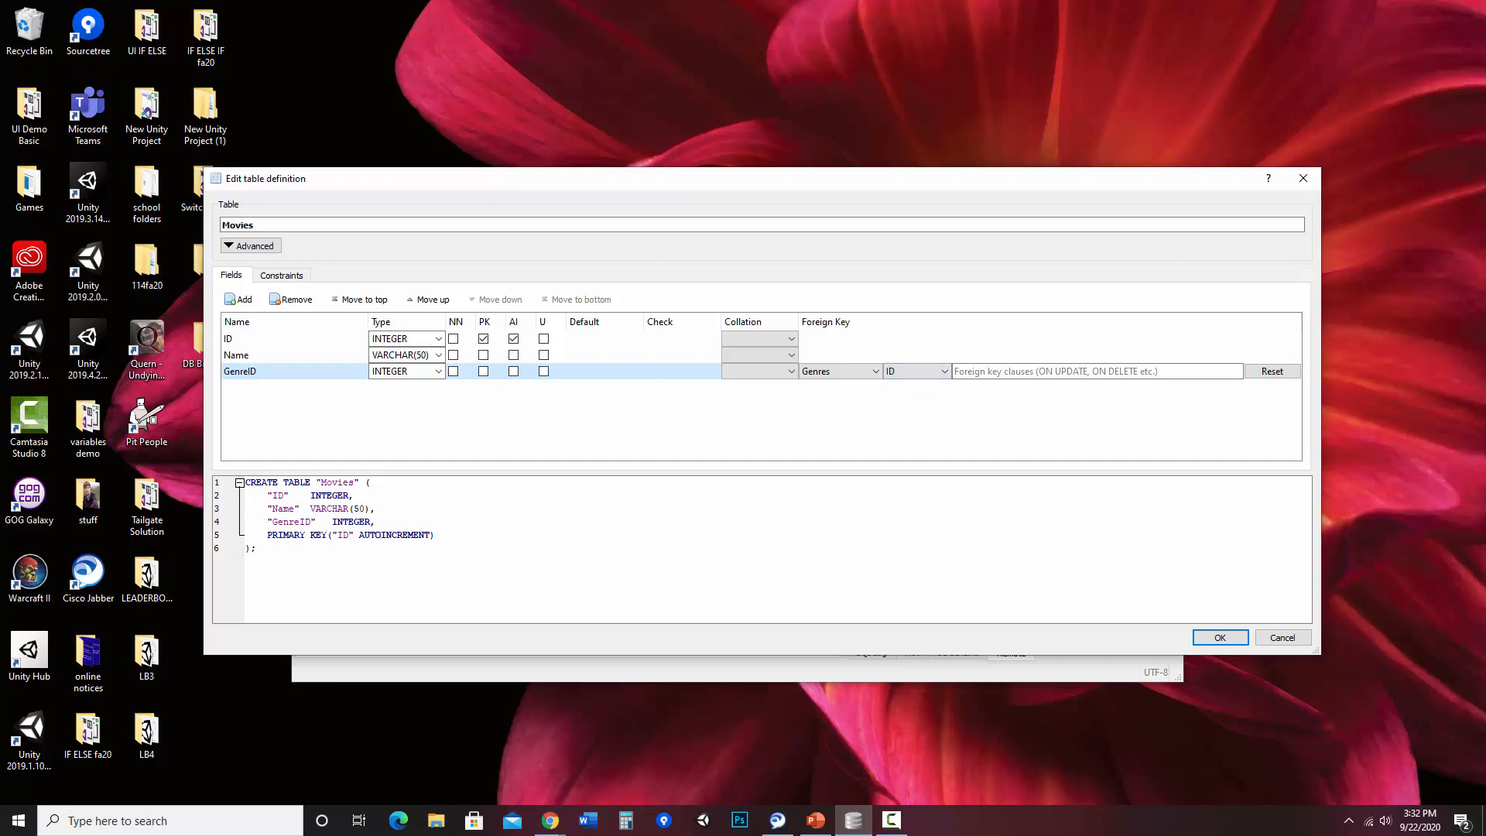
key("alt+Tab")
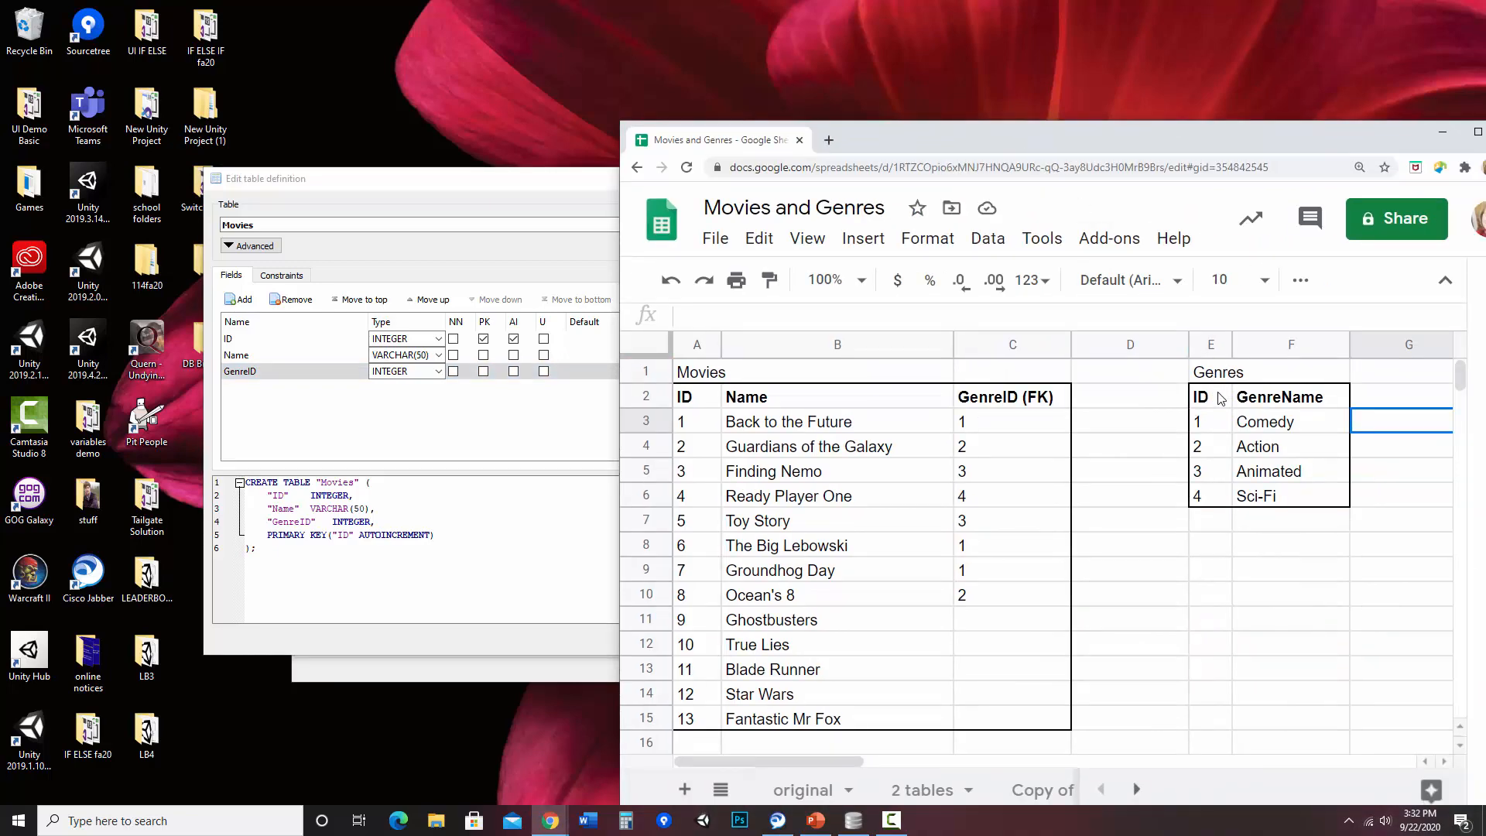
left_click(1443, 131)
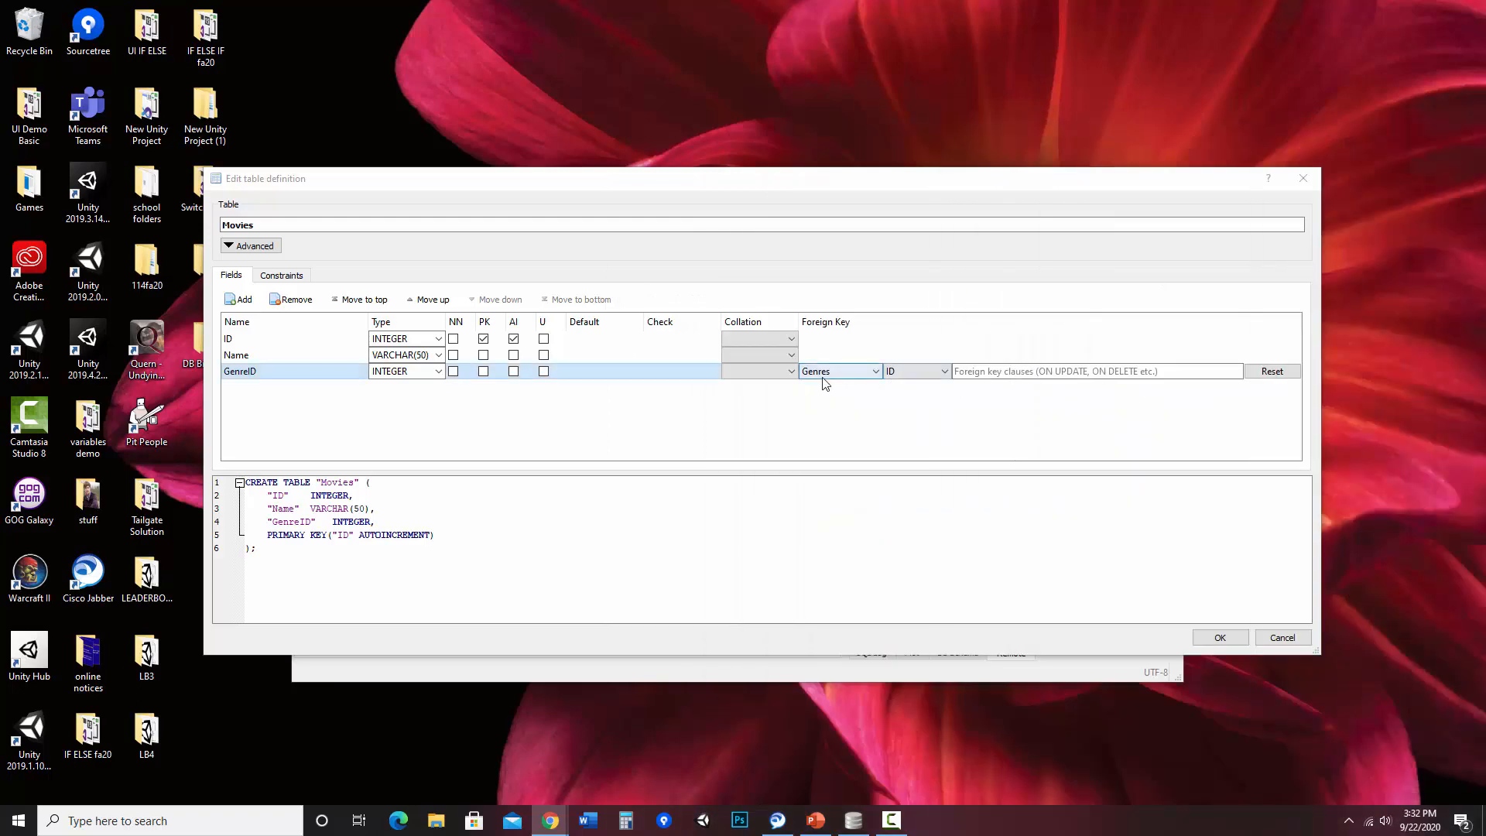
Keep ID as the Genres field referenced by GenreID, check the resulting FOREIGN KEY line, and save the Movies table definition
left_click(927, 374)
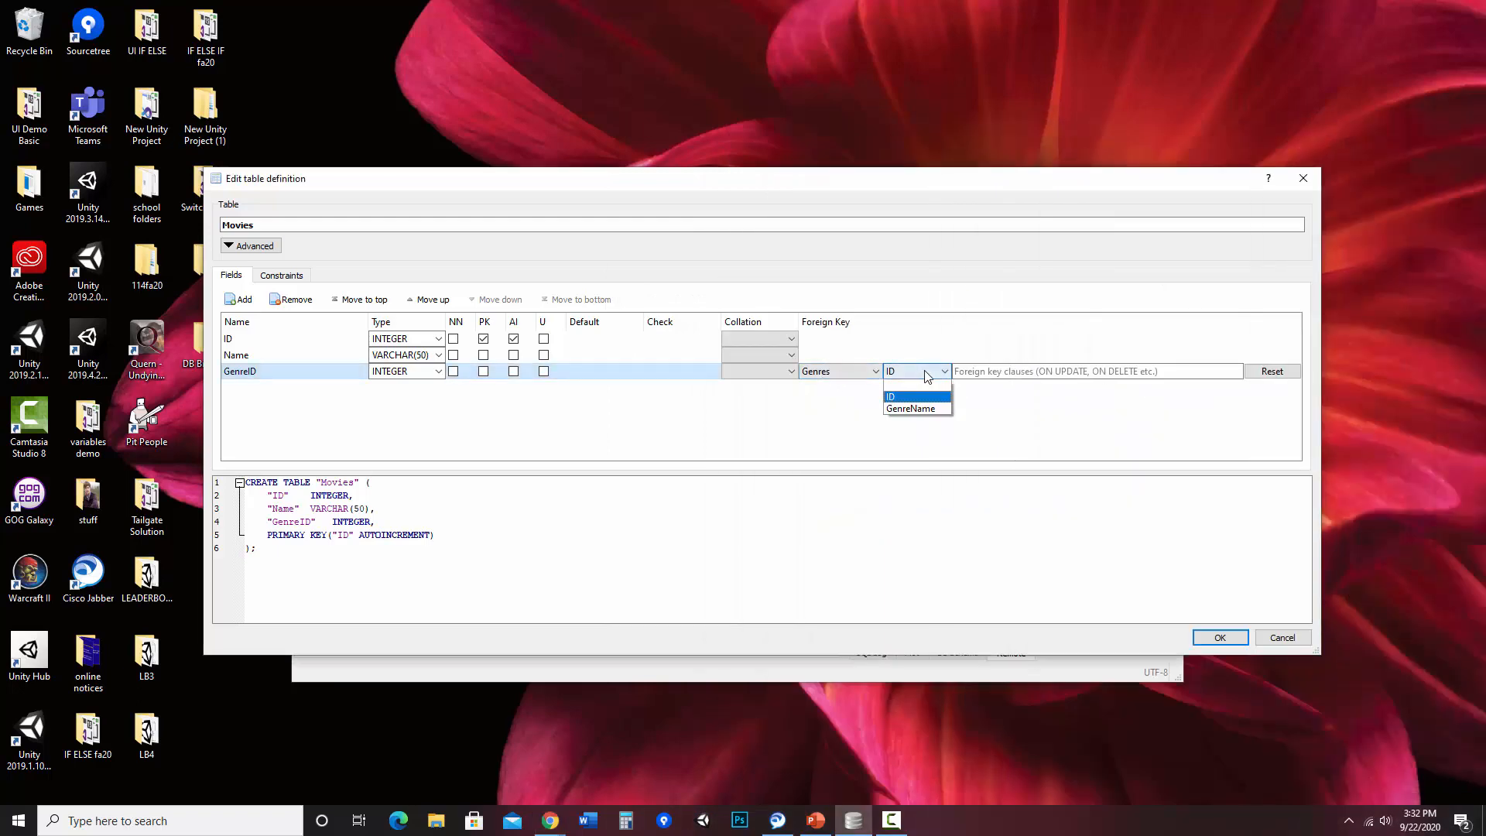
left_click(928, 375)
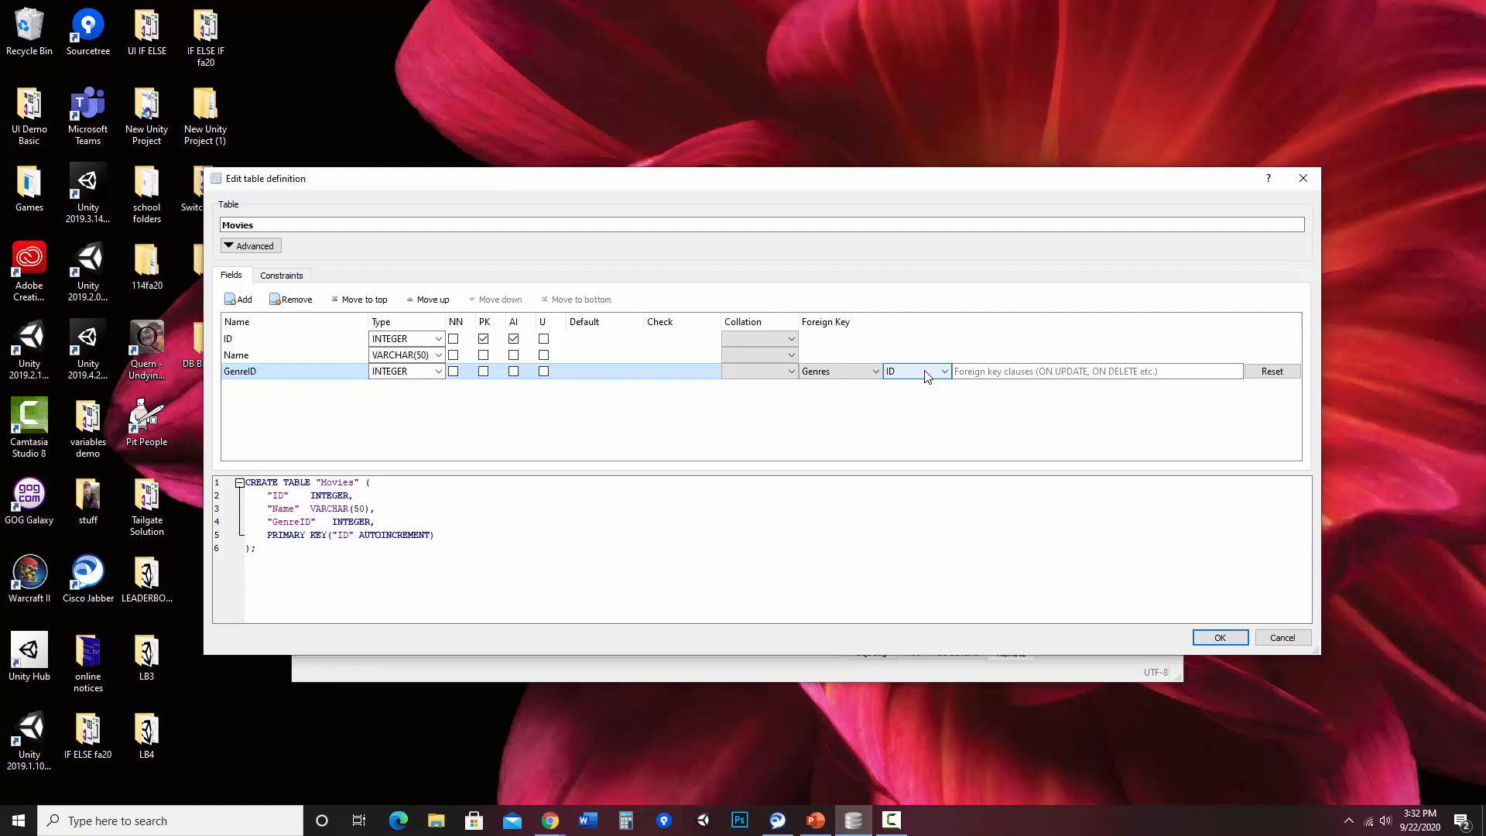
key("Return")
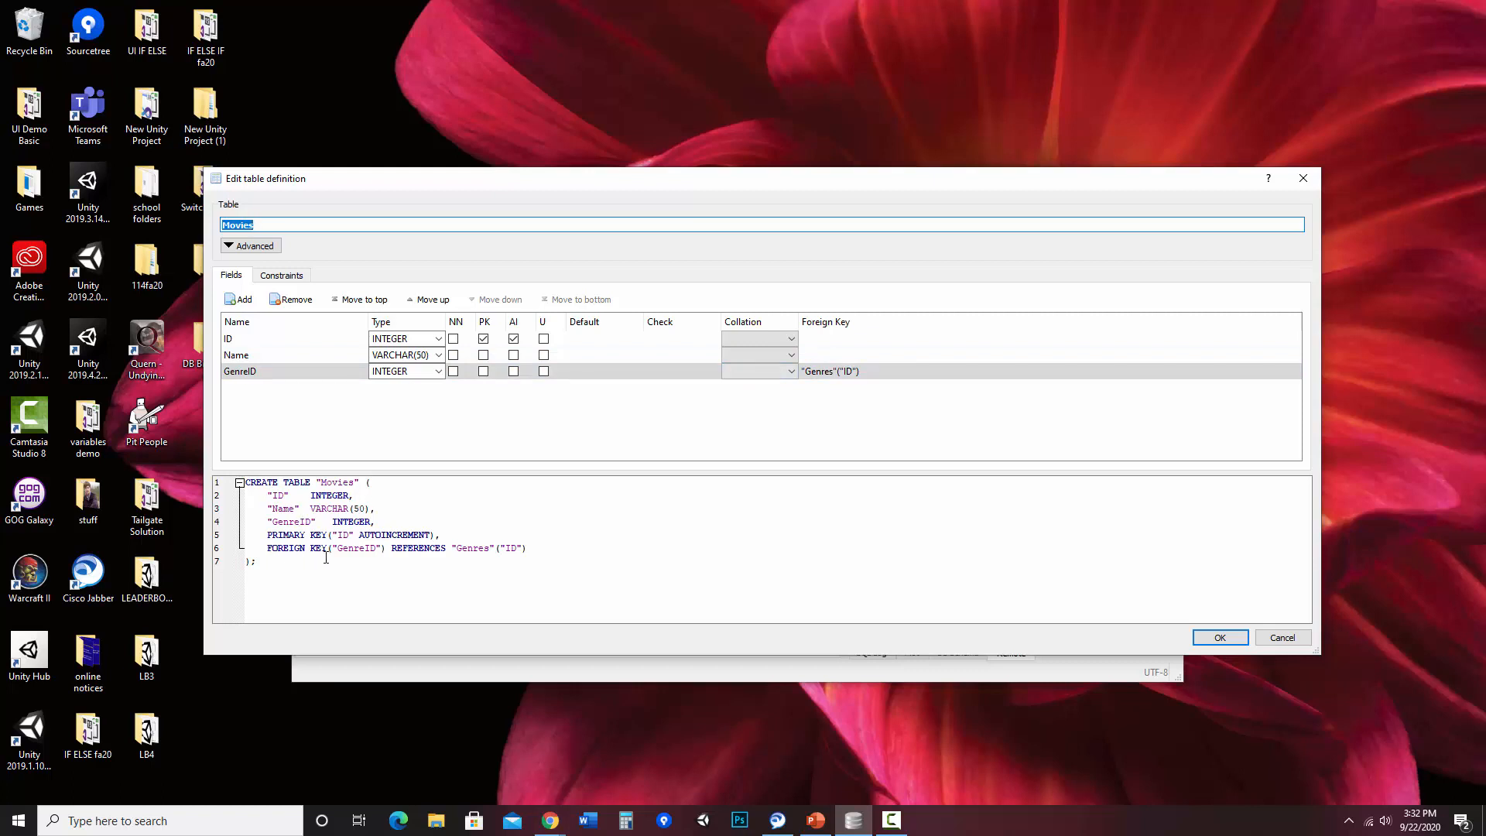
left_click_drag(557, 548, 464, 549)
left_click(557, 547)
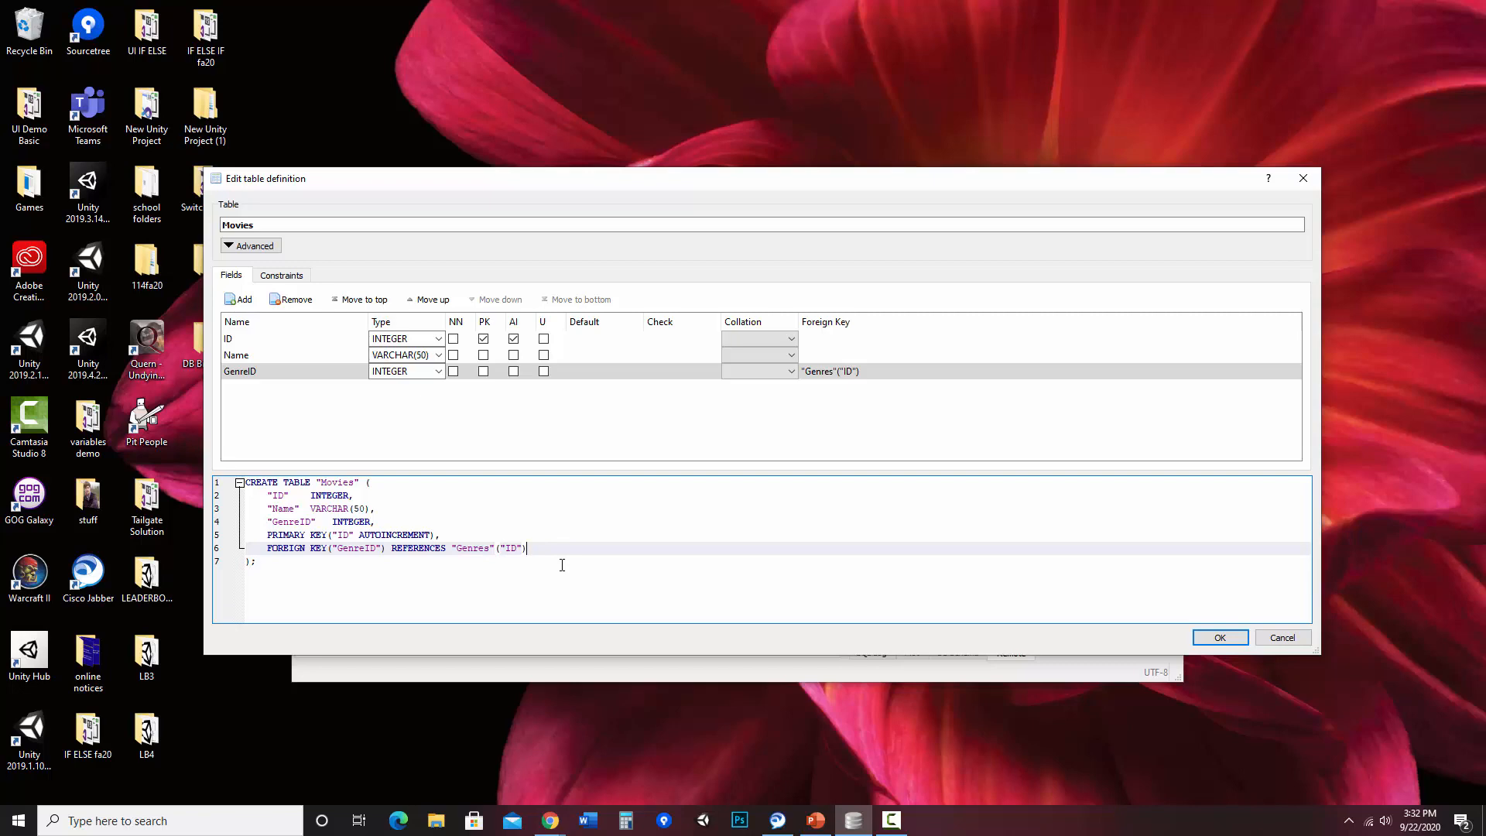
left_click(1236, 635)
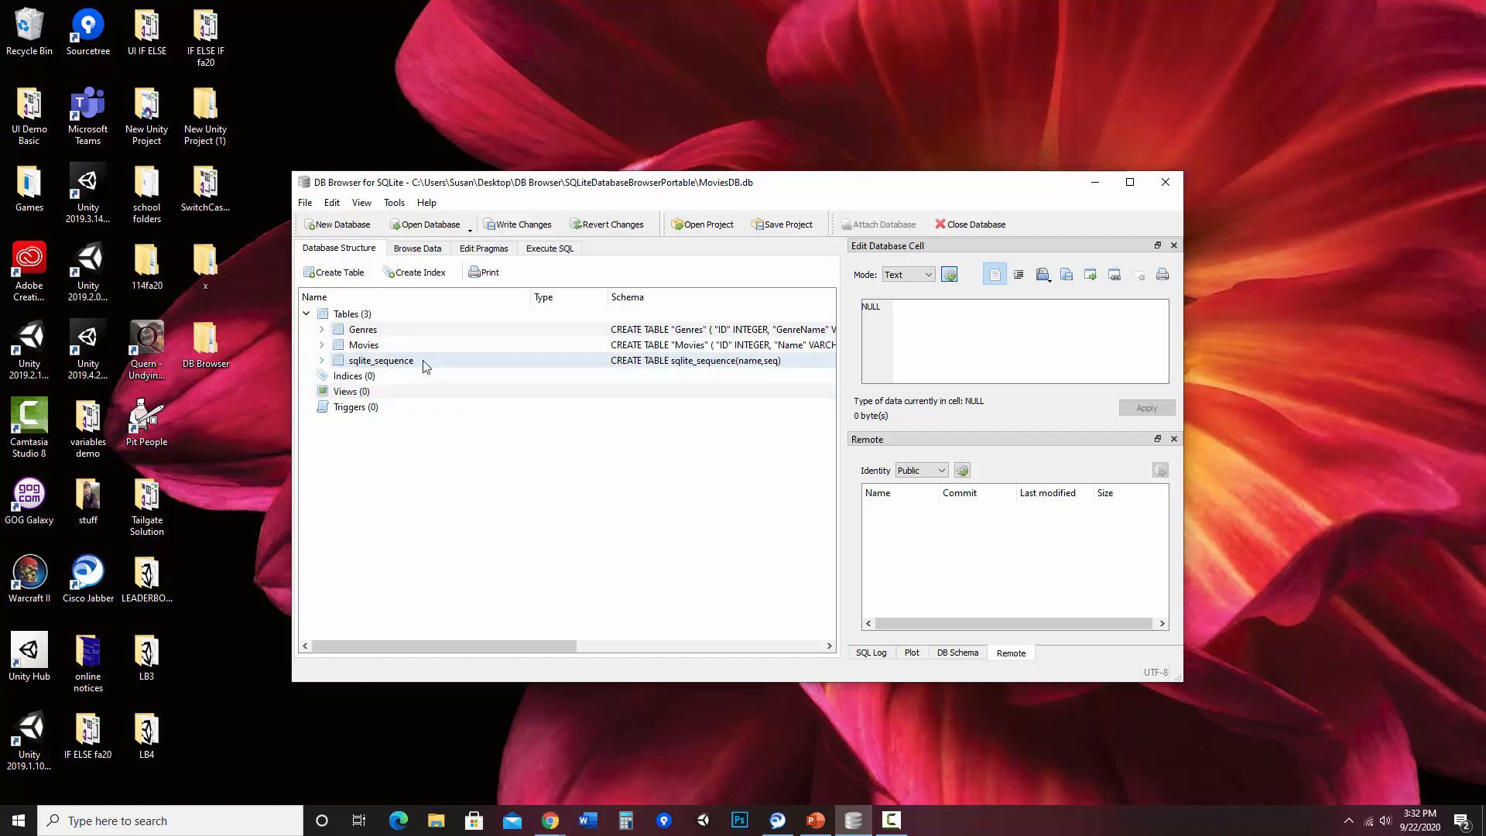
Expand the Genres and Movies tables to check their fields, and open the Genres table's data for browsing
left_click(322, 329)
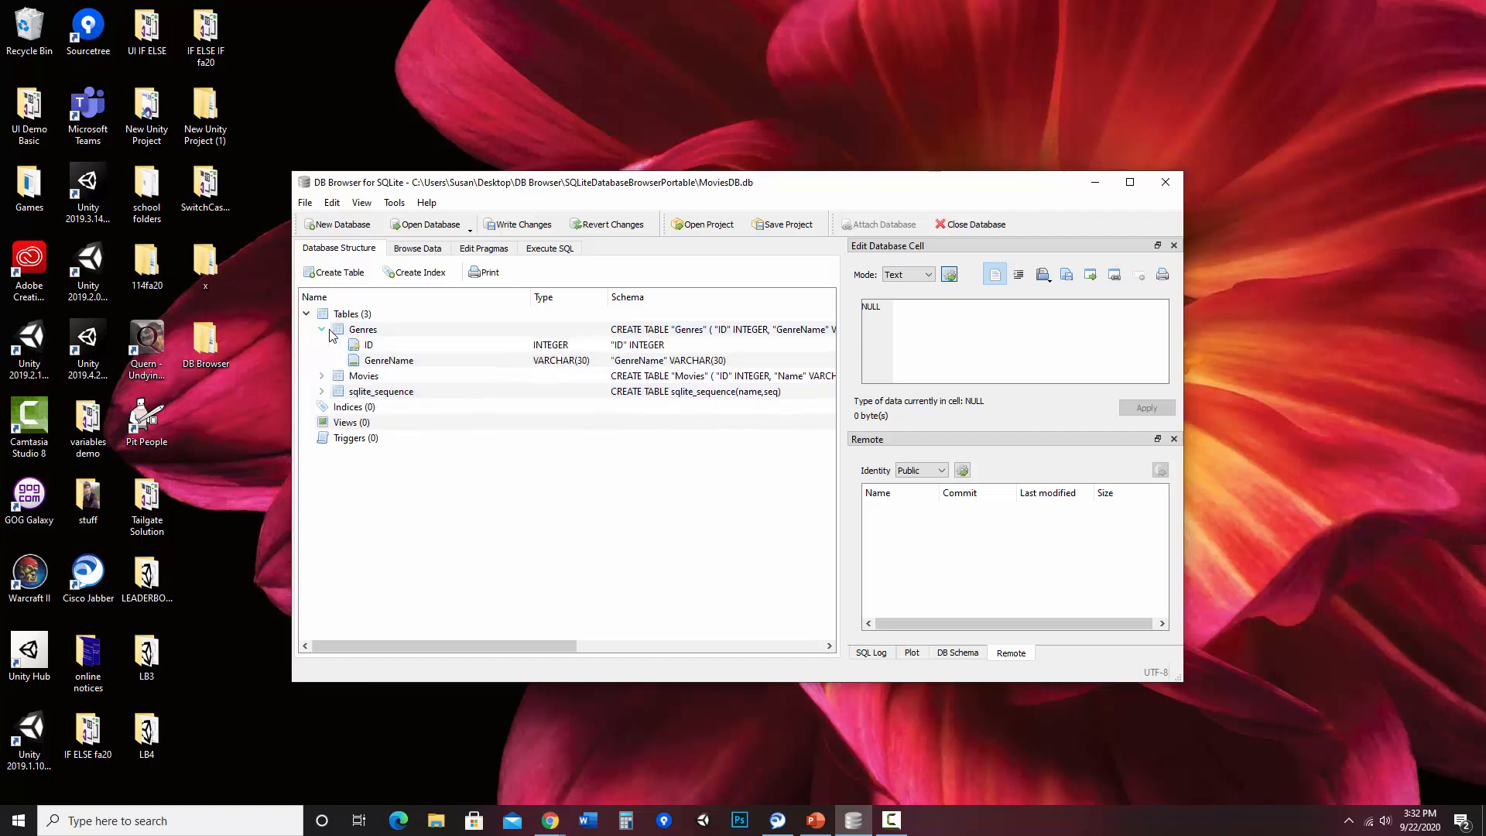
left_click(322, 377)
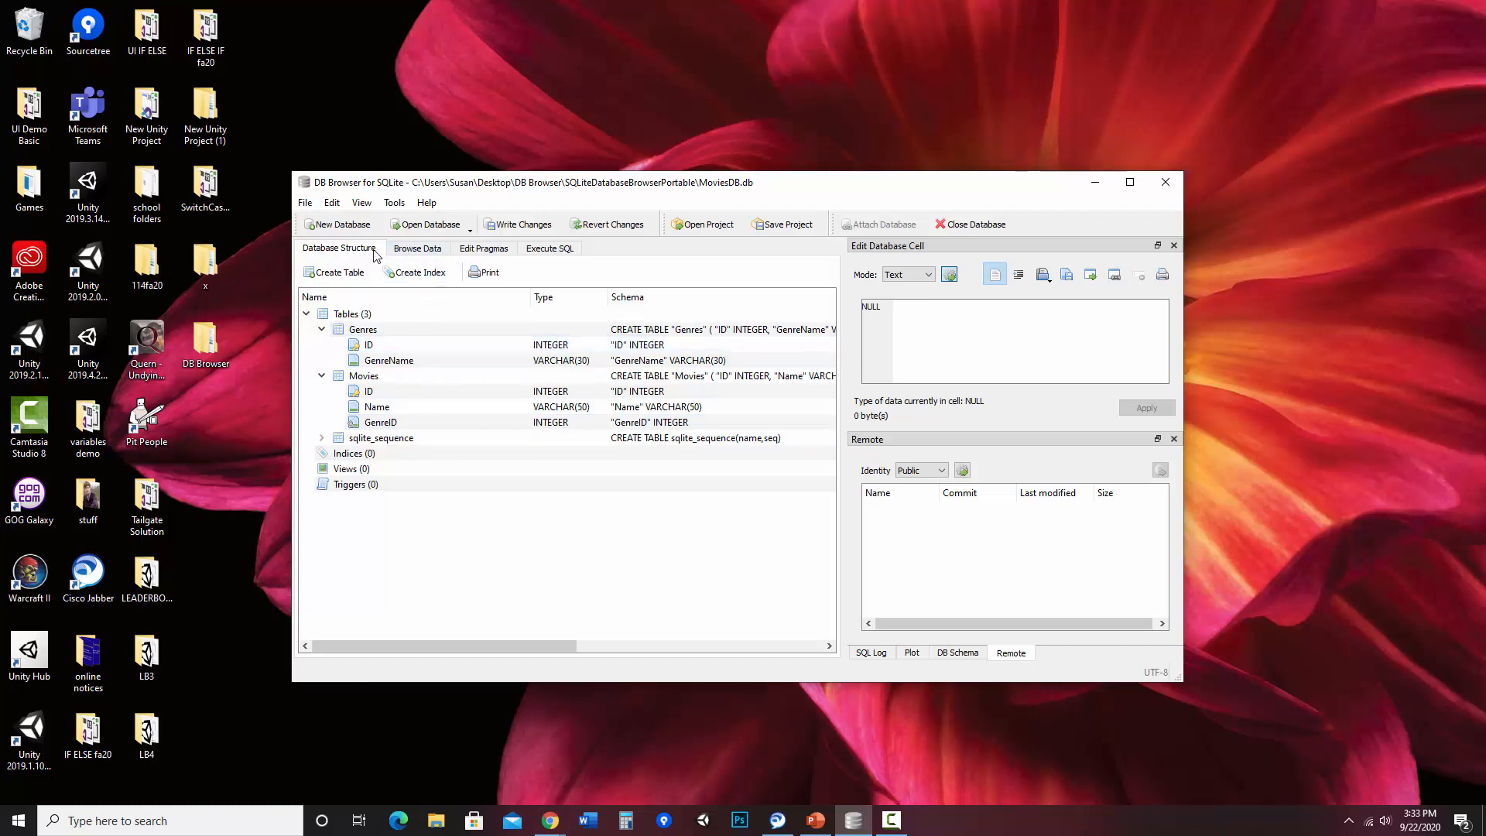
left_click(417, 250)
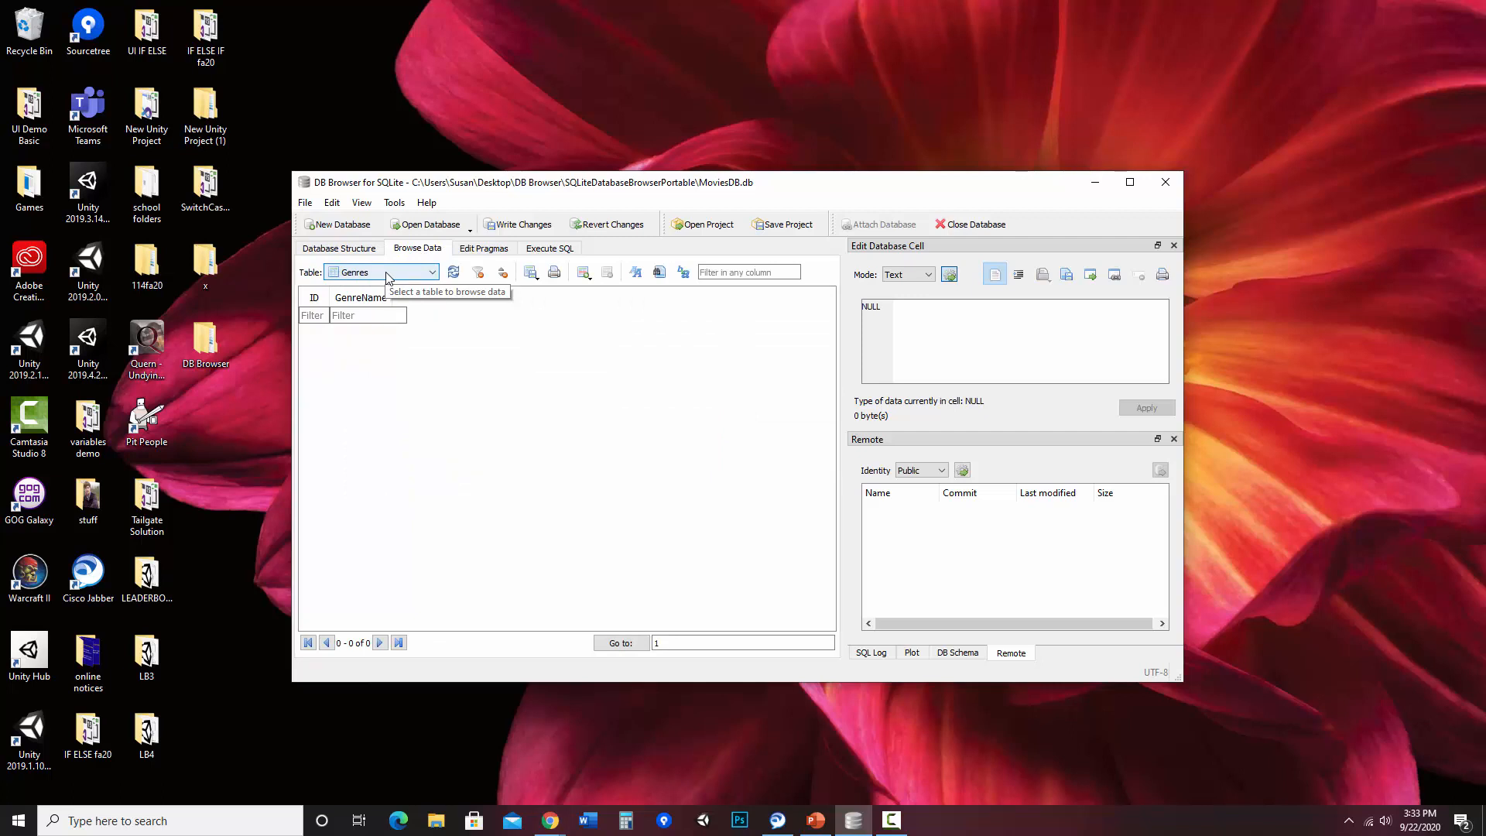
Arrange the database window beside the Movies and Genres workbook so the planned genre records can be read while entering data
left_click_drag(809, 190, 535, 174)
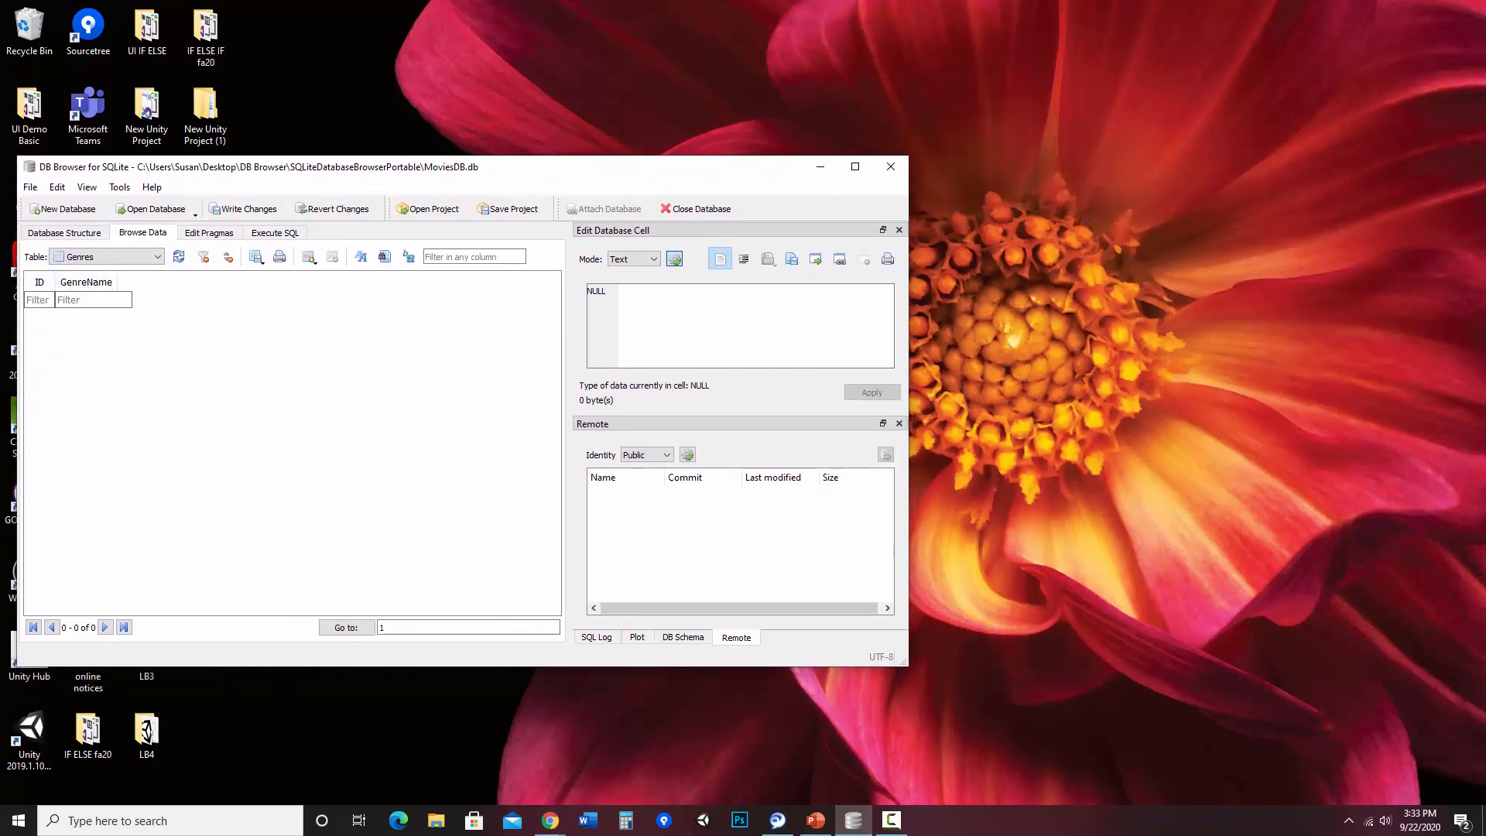
left_click_drag(1485, 85, 1163, 80)
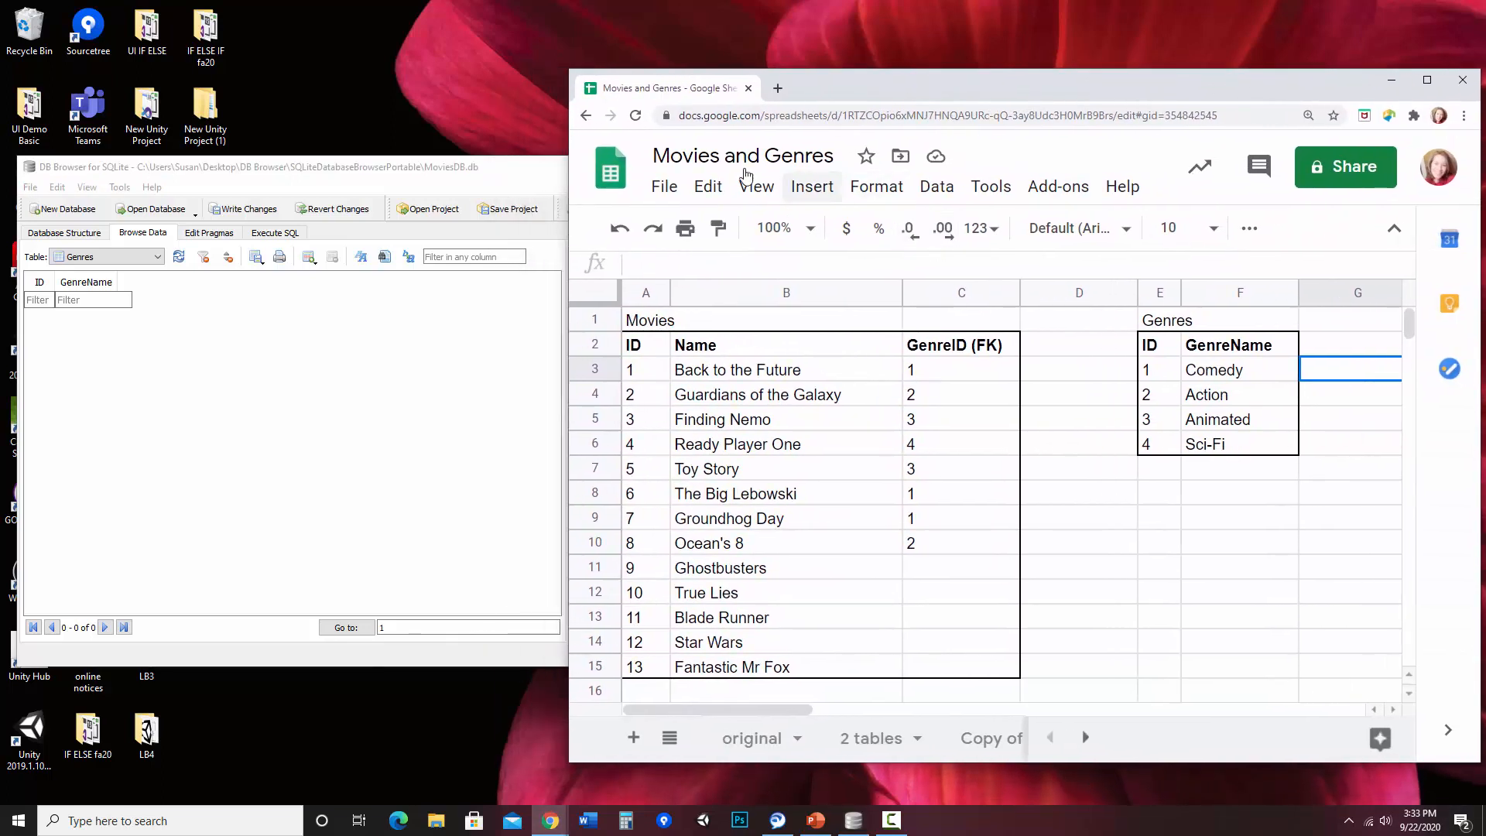
left_click_drag(567, 132, 657, 132)
left_click(526, 169)
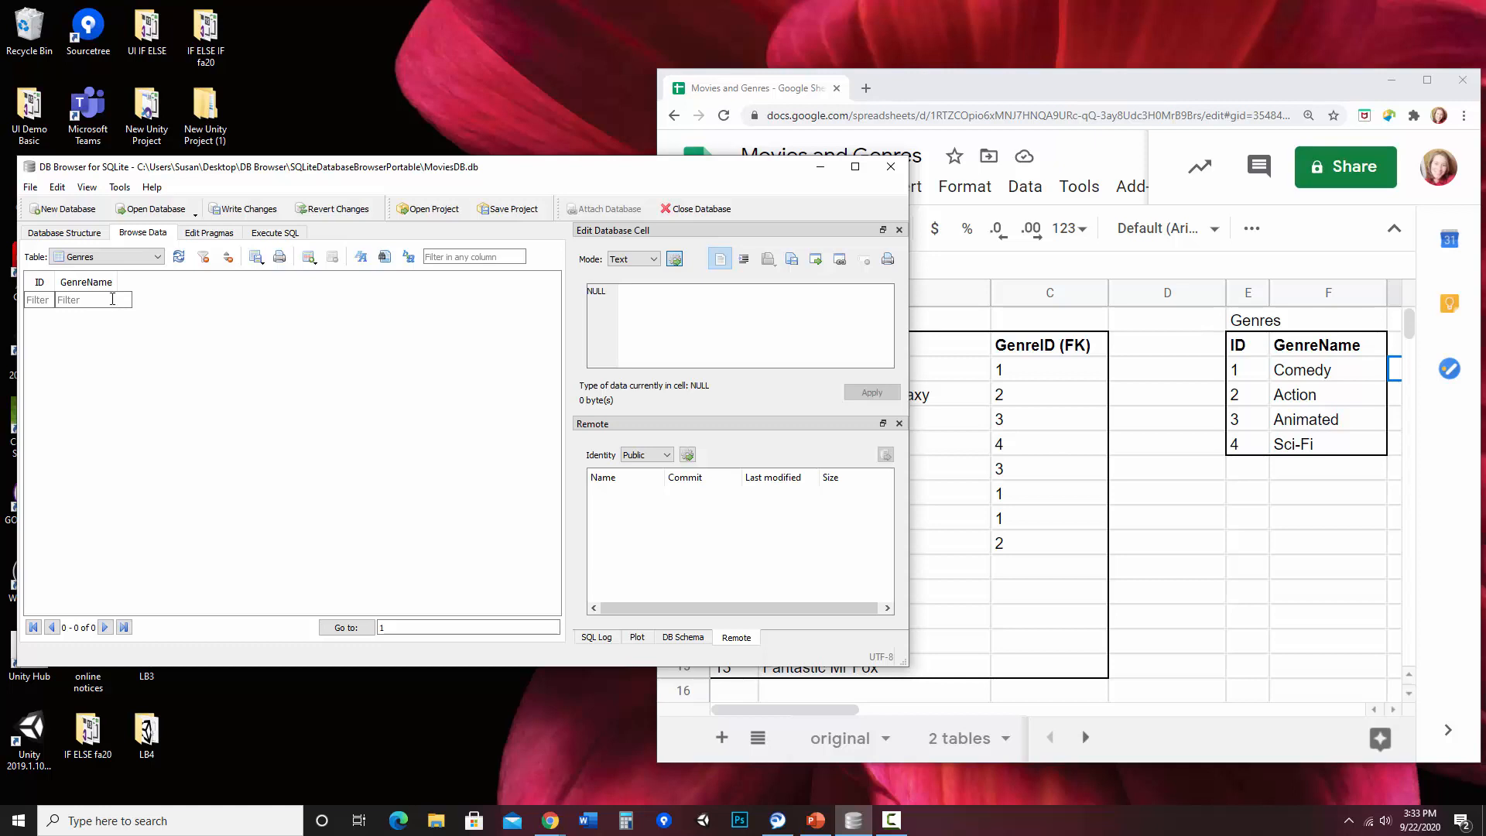
Insert a first record in the Genres table, widen its columns, and set its GenreName to Comedy
left_click(309, 258)
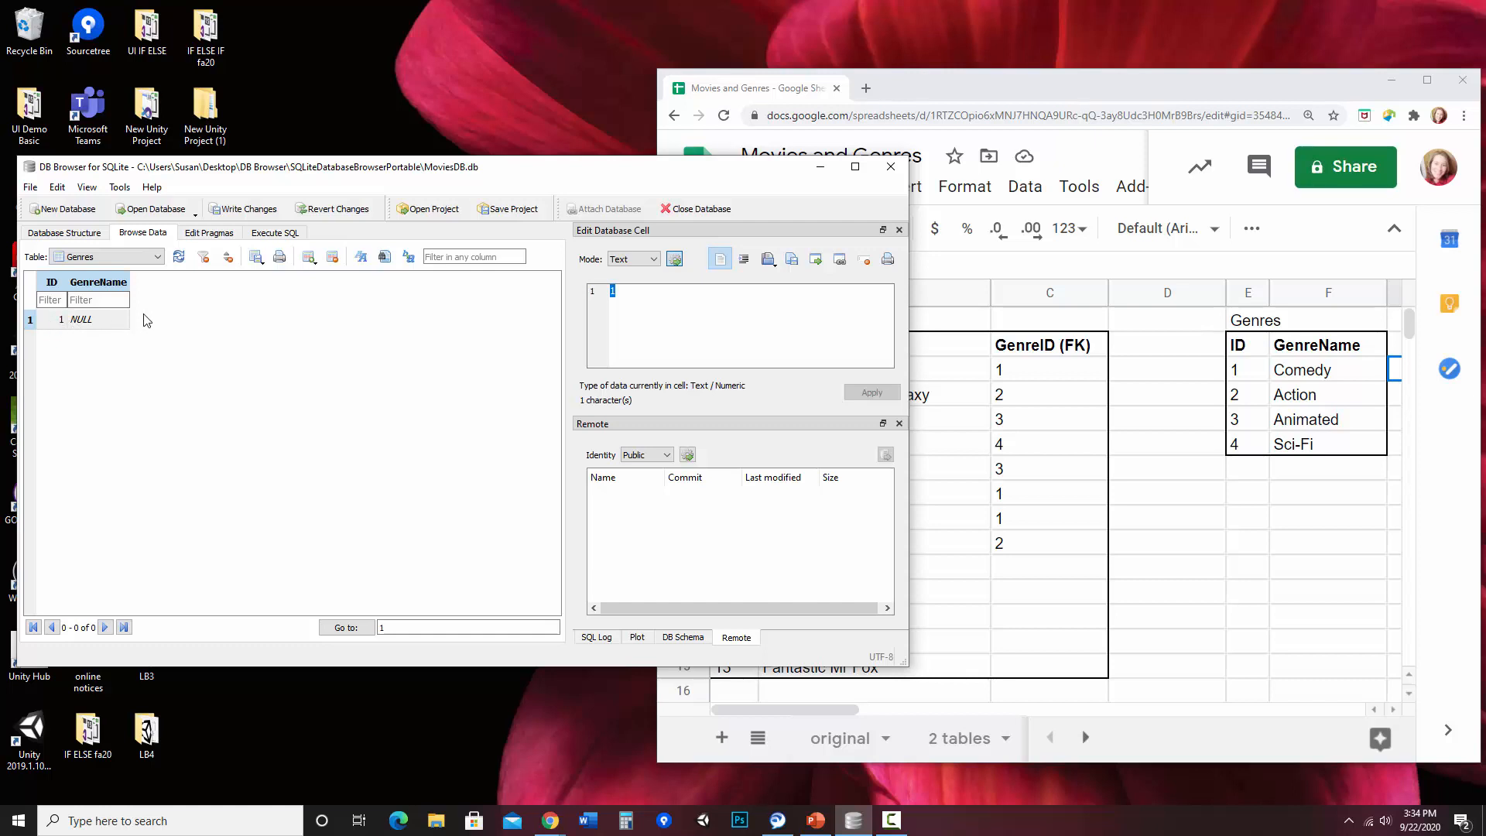
left_click(128, 284)
left_click_drag(221, 286, 178, 291)
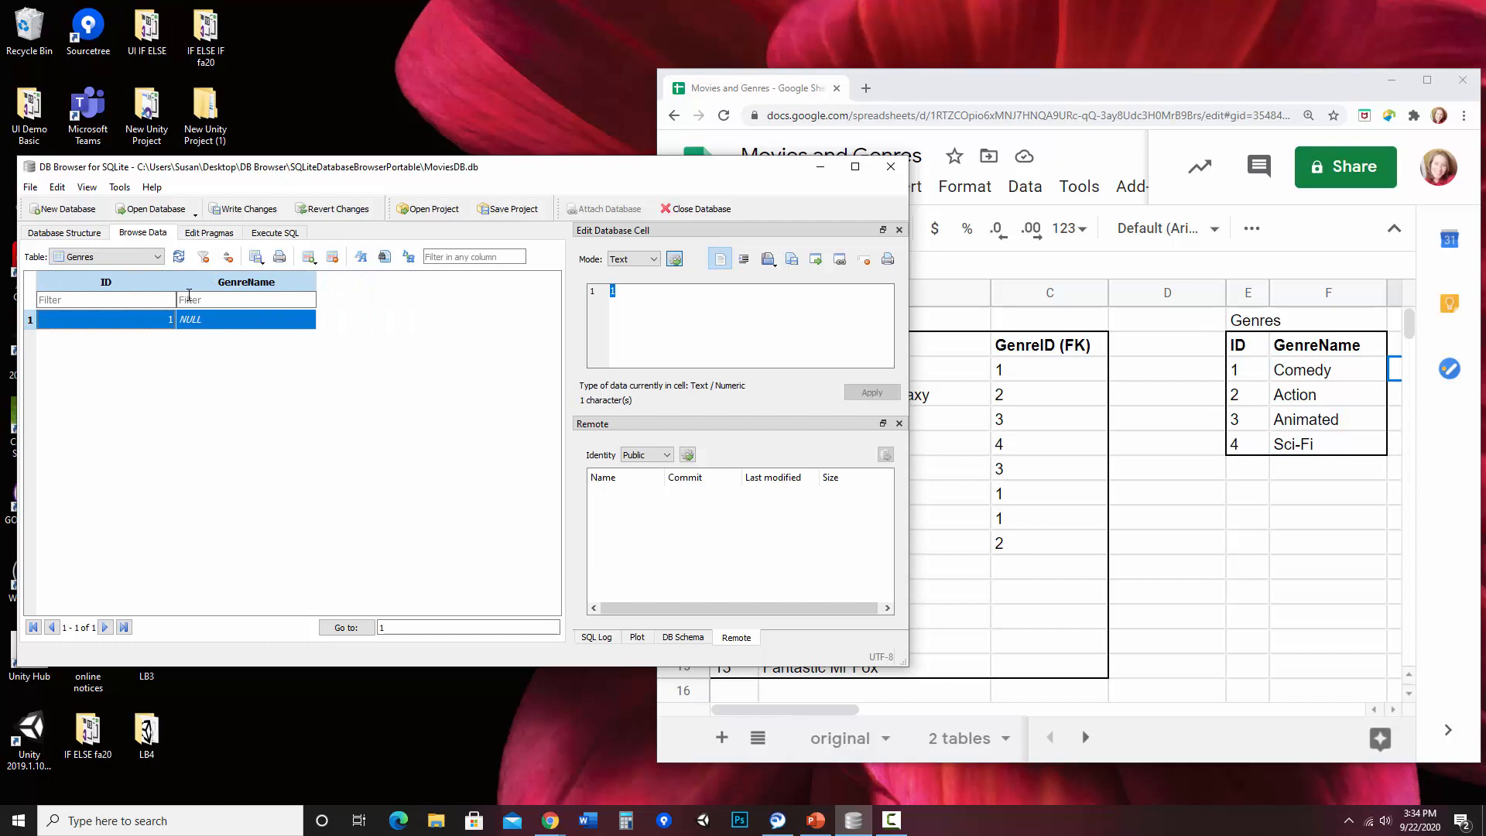
left_click(225, 320)
left_click(222, 318)
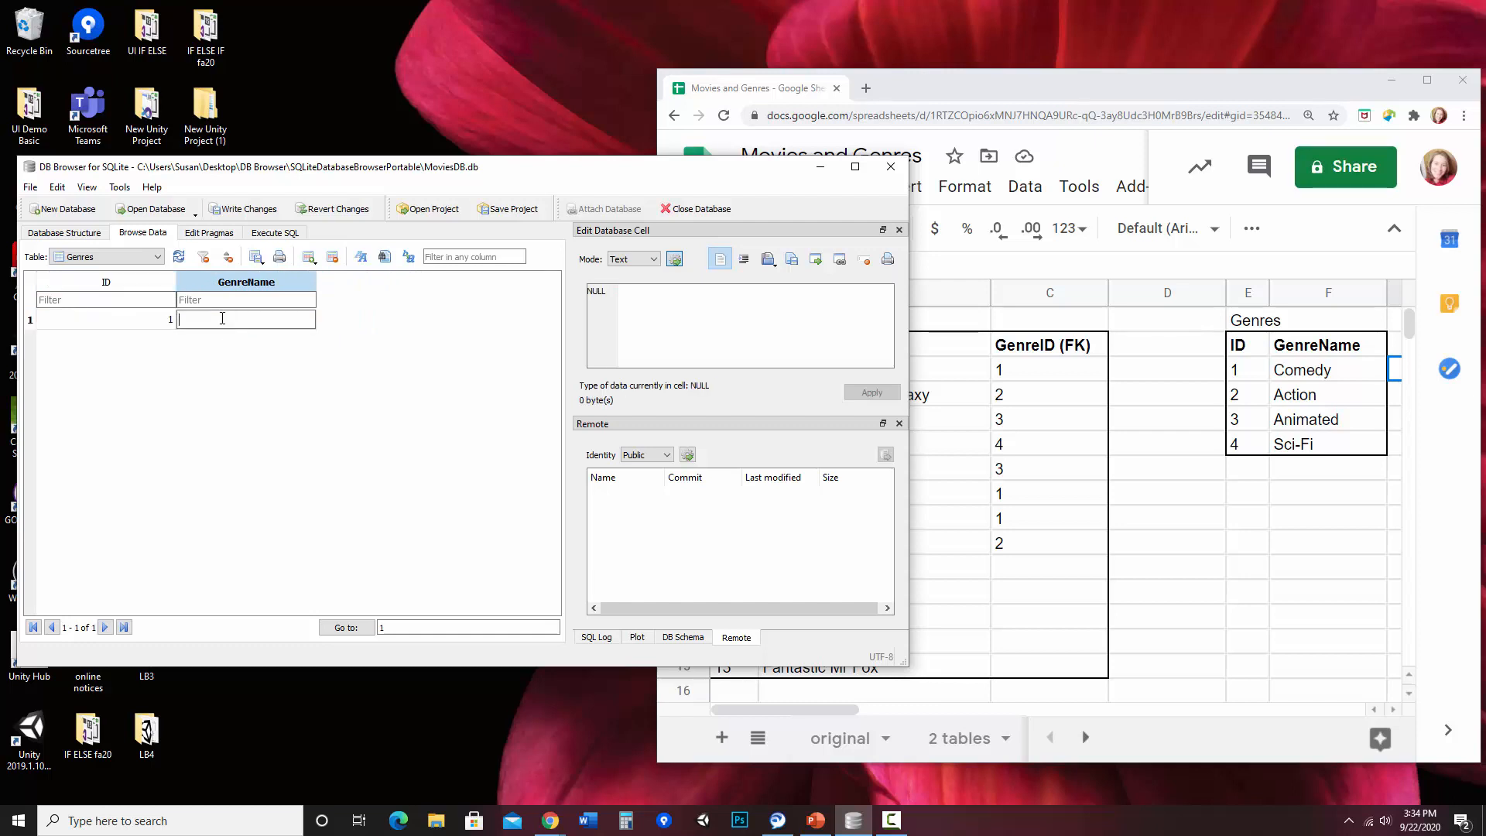
type("Comedy")
key("Return")
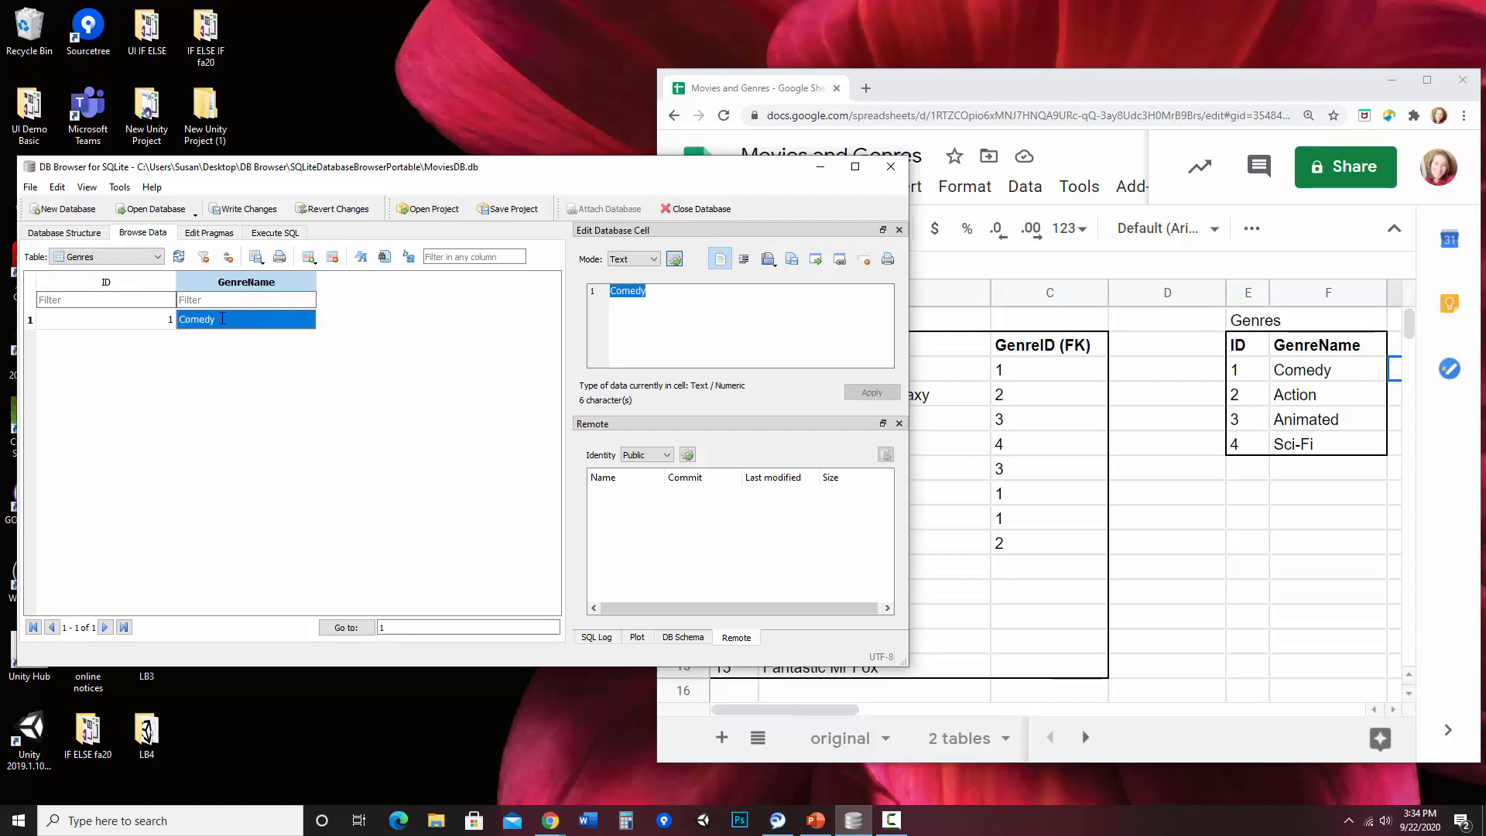
Add a second record to the Genres table with the GenreName Action
key("Tab")
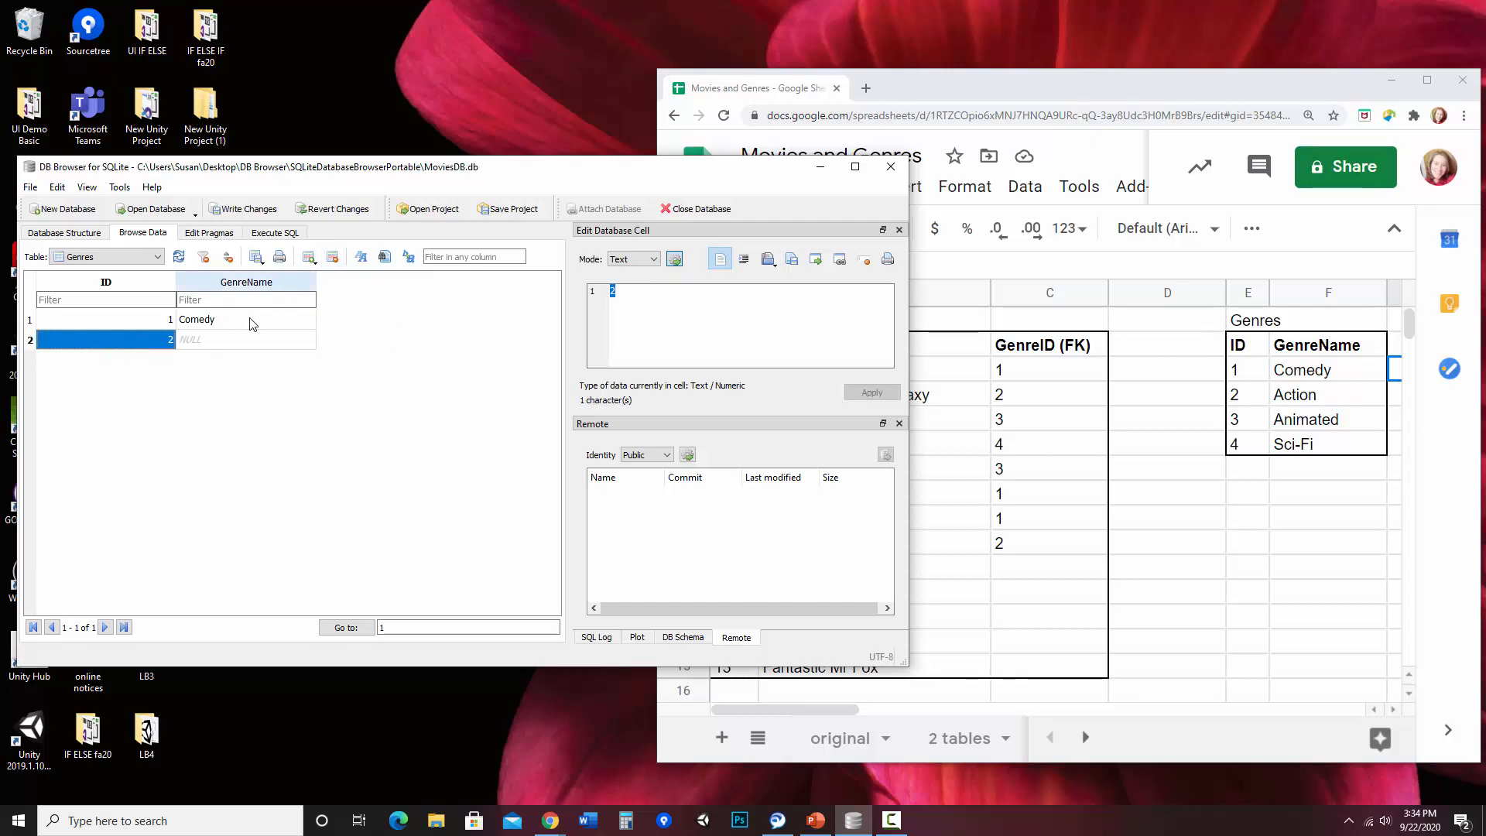
left_click(223, 343)
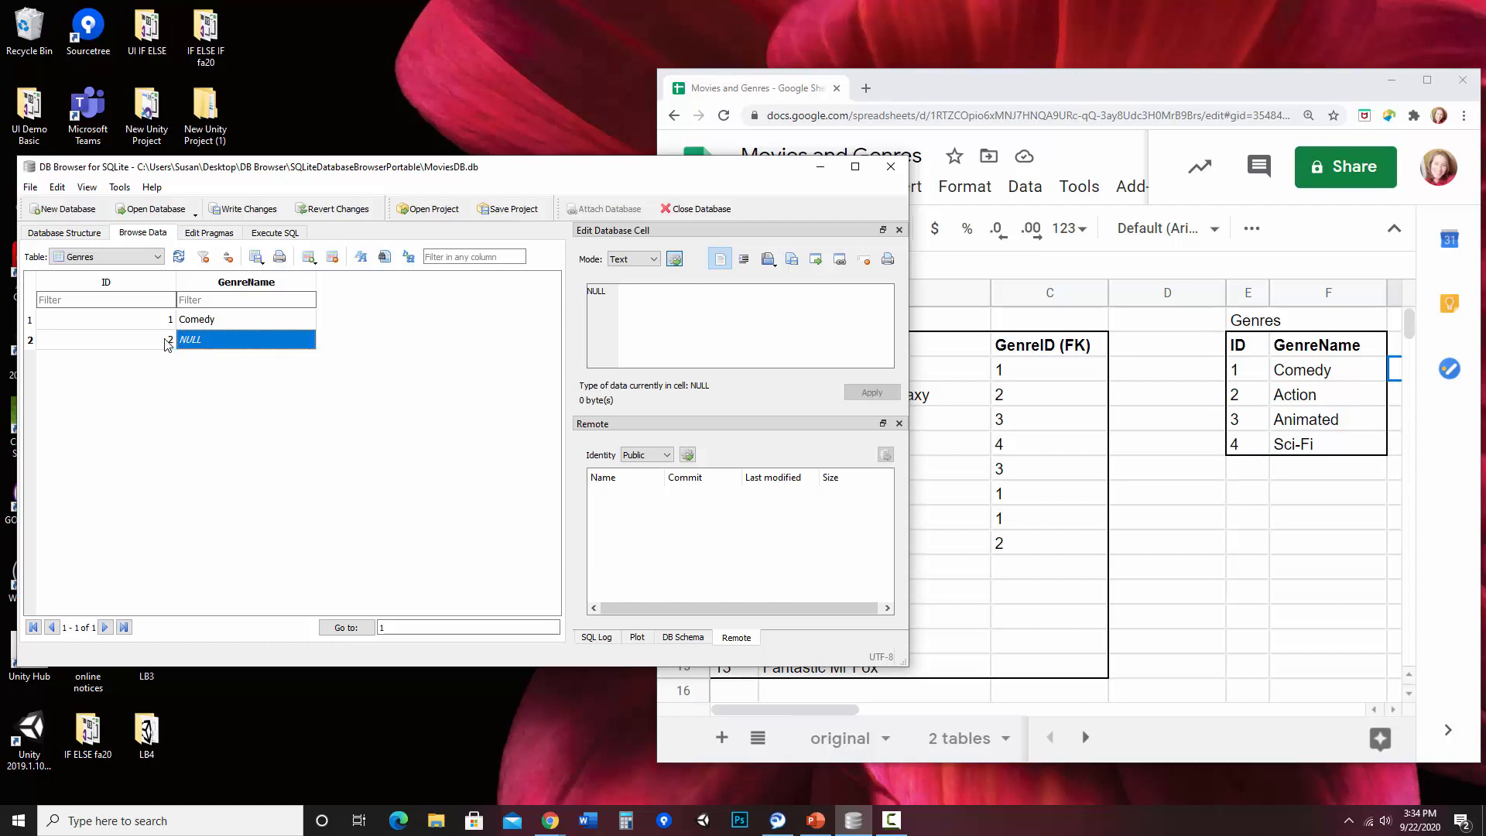
double_click(209, 347)
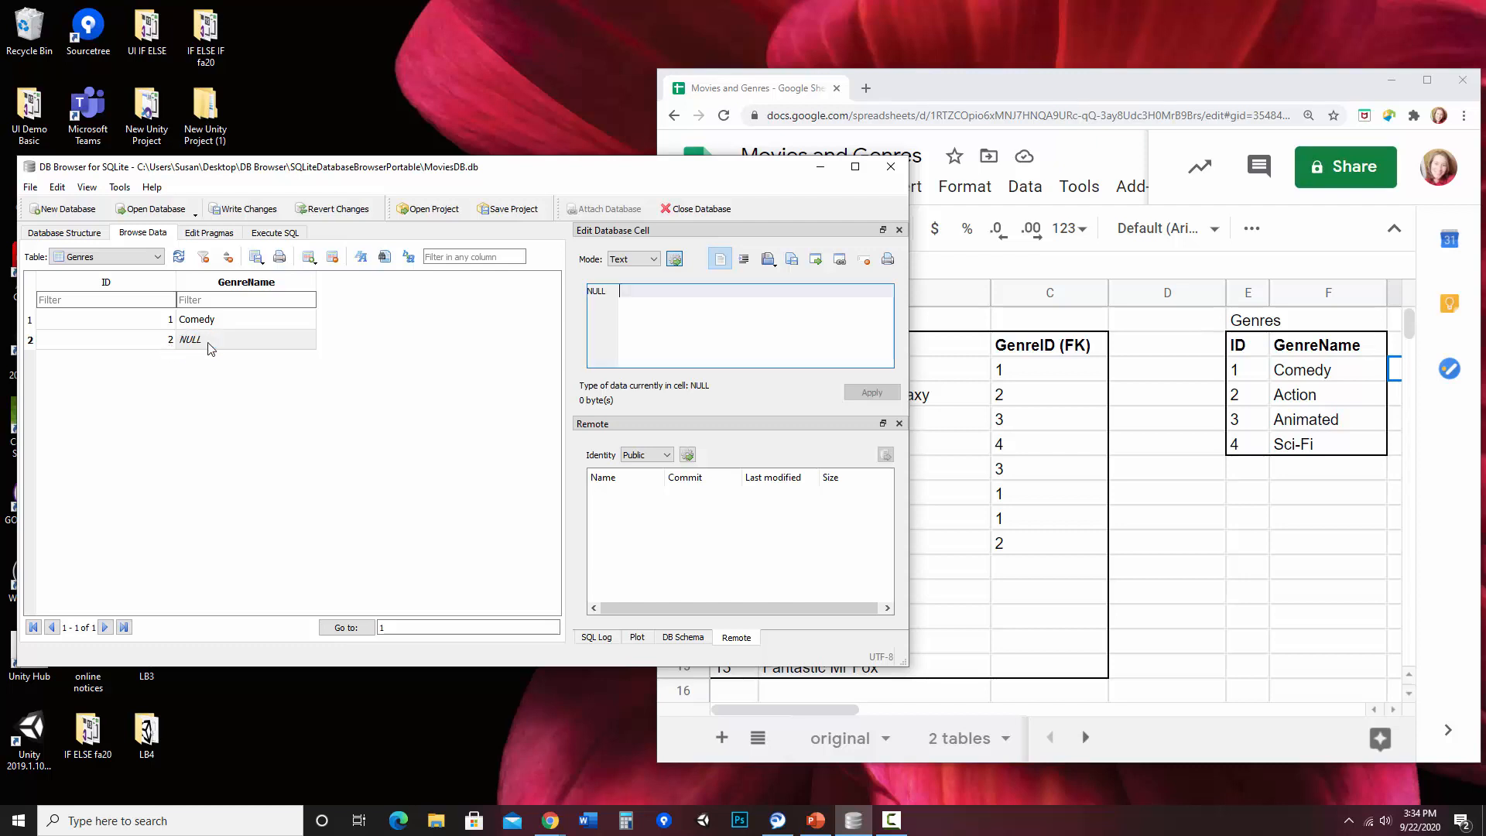
left_click(210, 347)
left_click(211, 347)
left_click(211, 347)
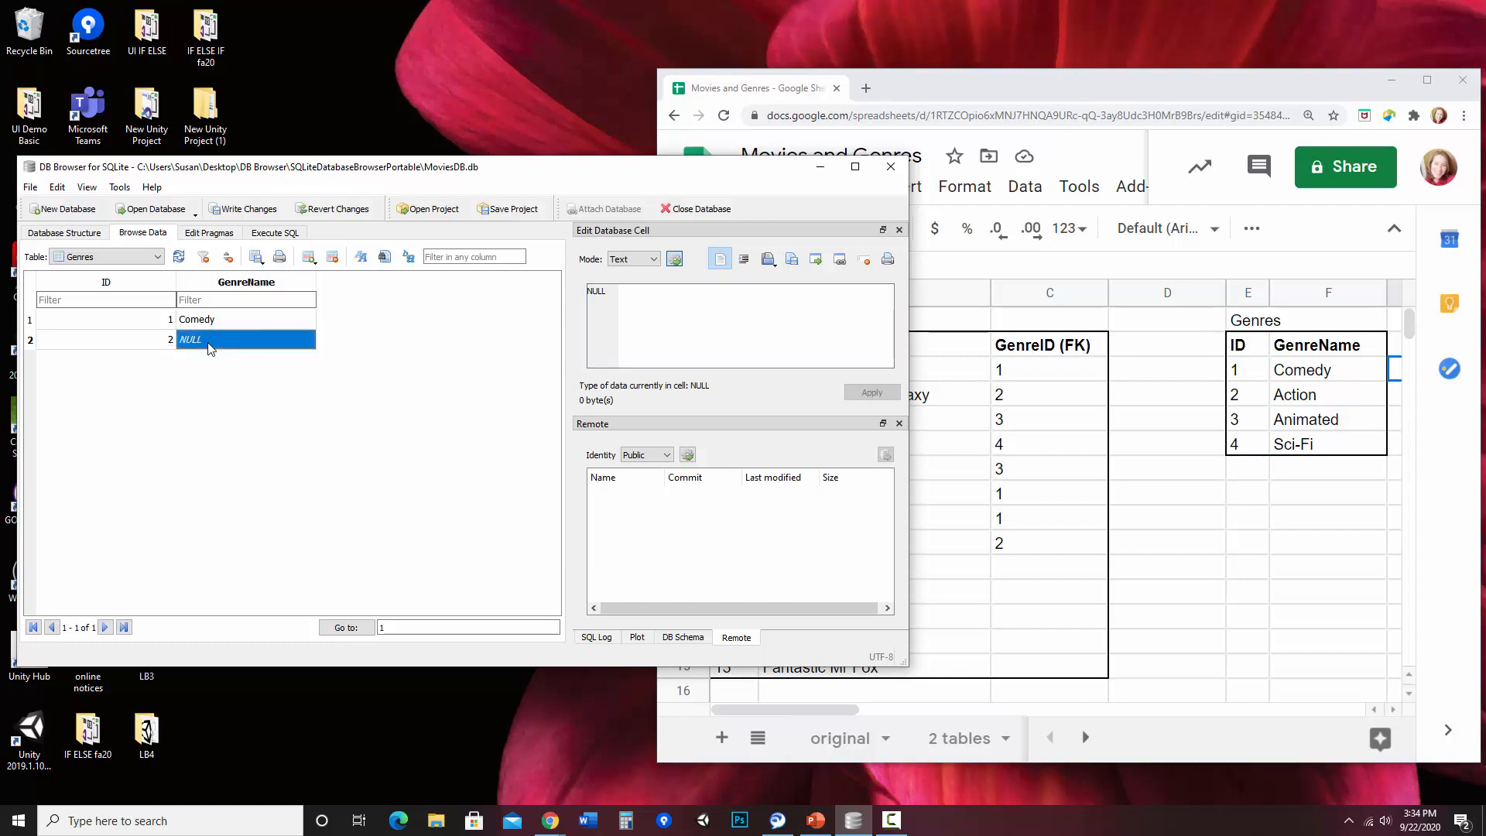
double_click(210, 347)
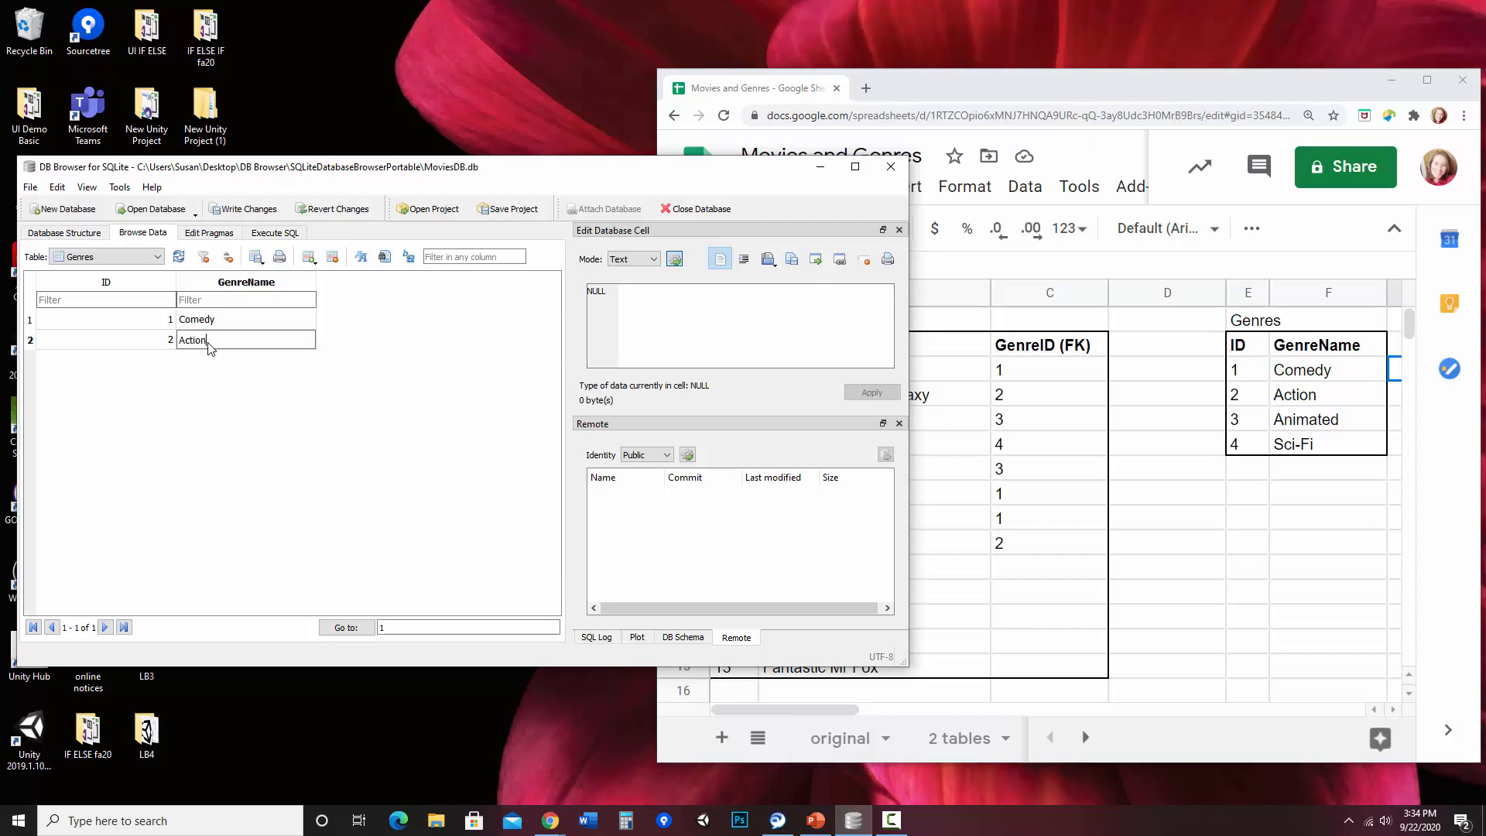
key("Return")
Add a third record to the Genres table with the GenreName Animated
key("Tab")
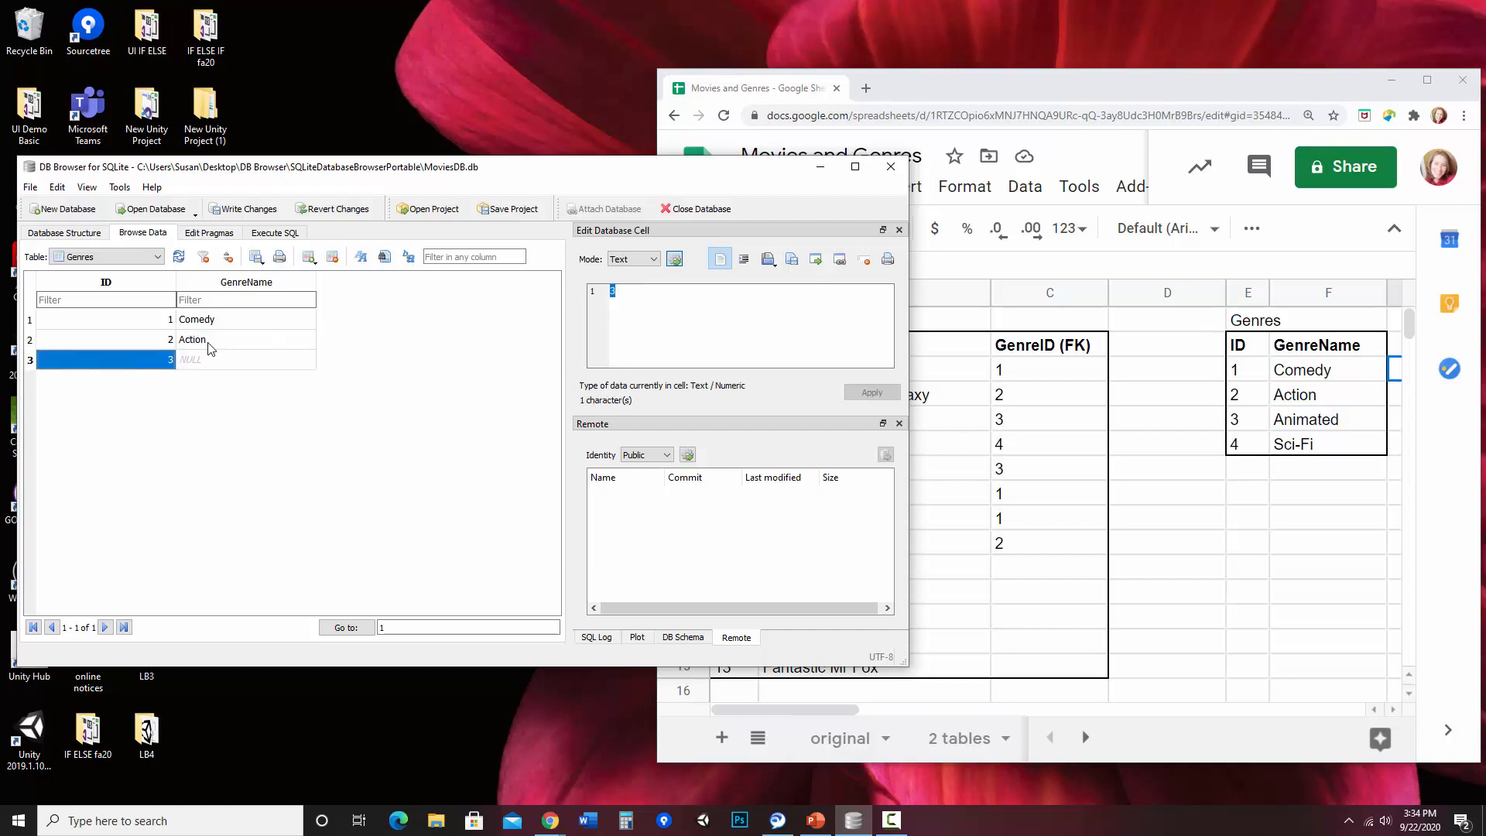
key("Tab")
type("Anima")
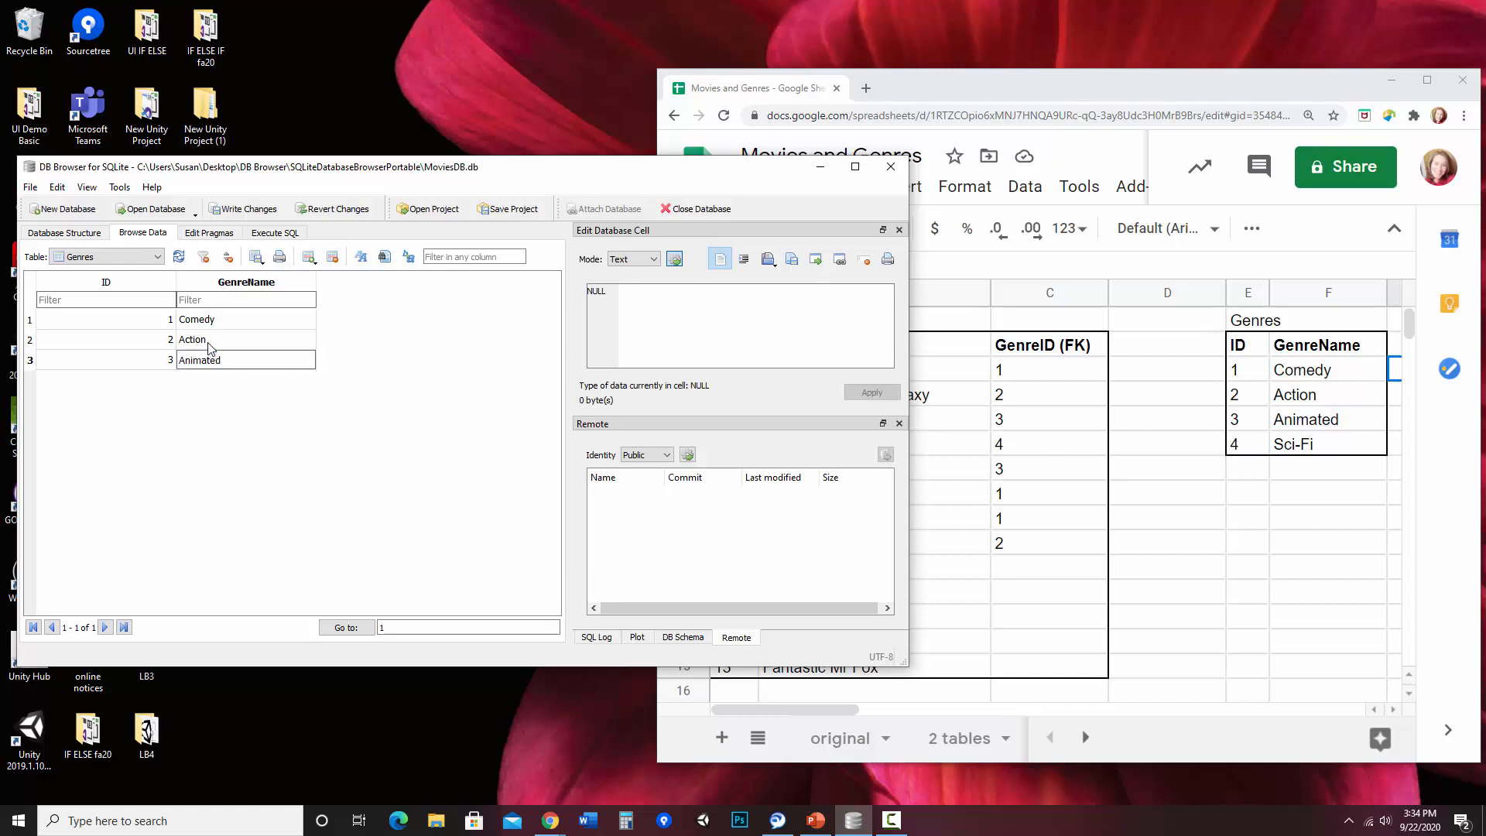
type("ted")
key("Return")
Add a fourth record to the Genres table with the GenreName Sci-Fi
key("Tab")
key("Tab")
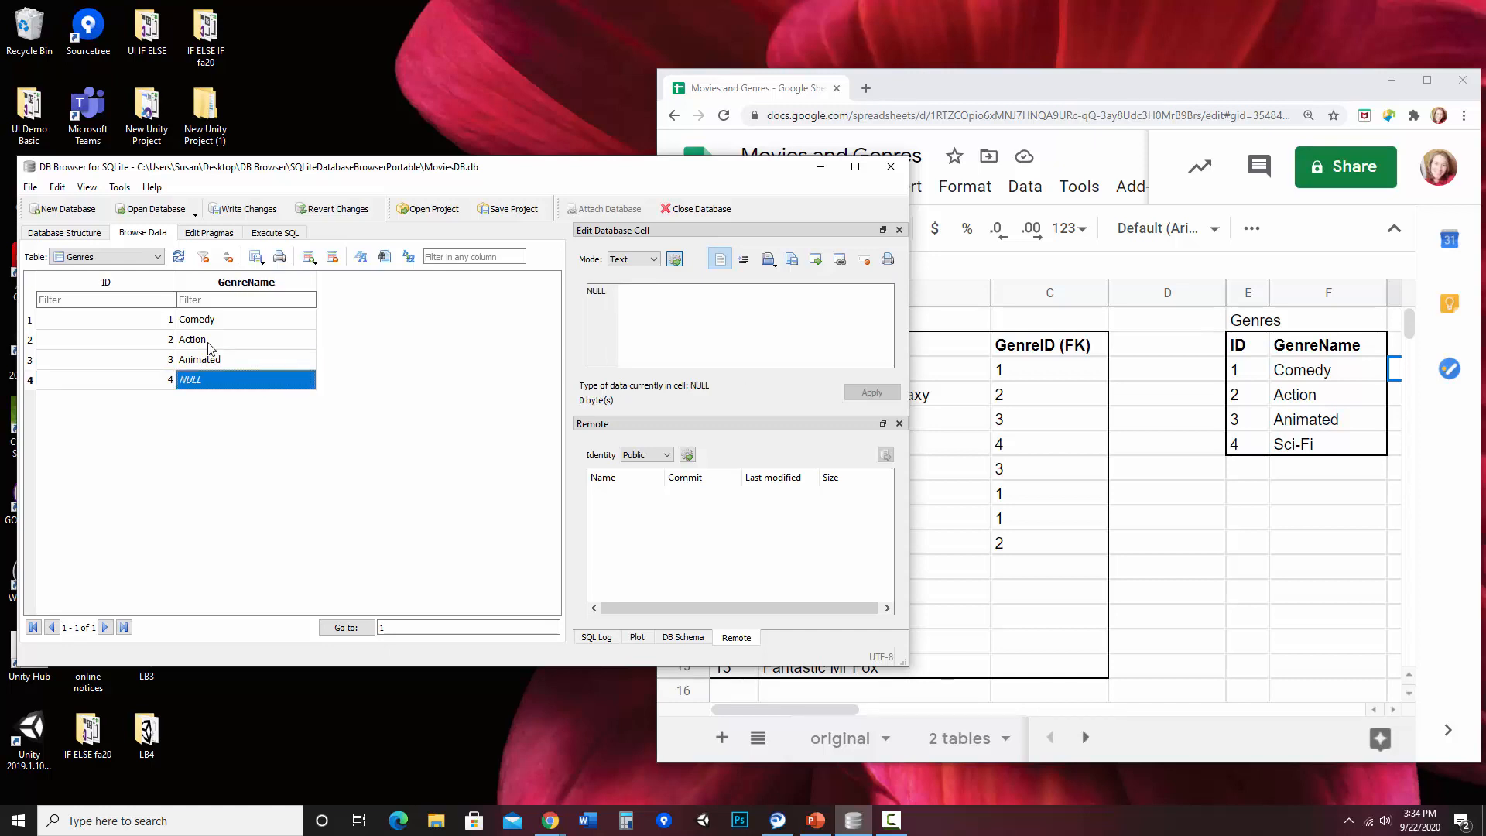
type("S")
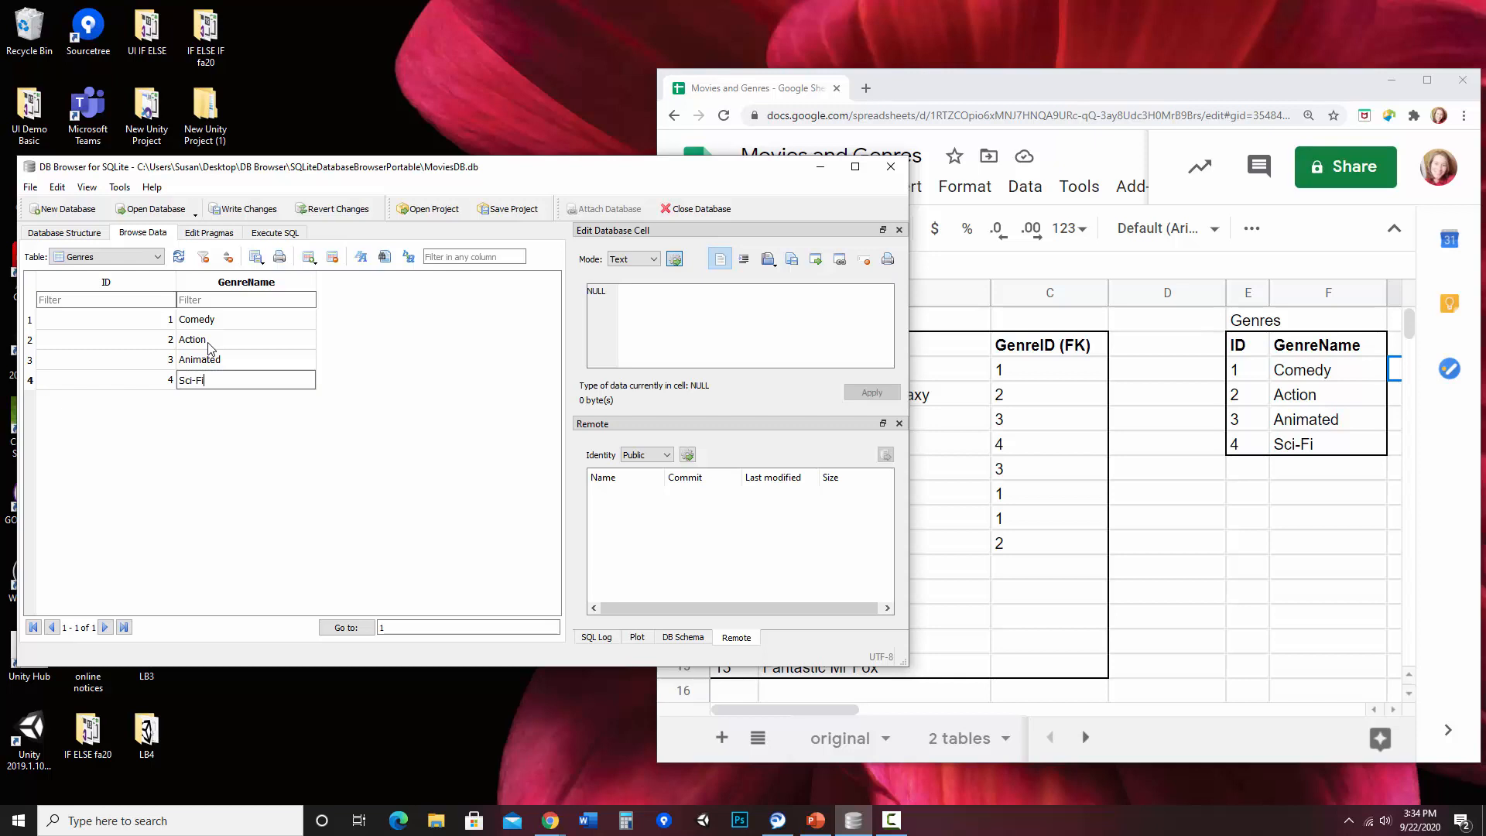
type("ci-Fi")
key("Return")
left_click(337, 372)
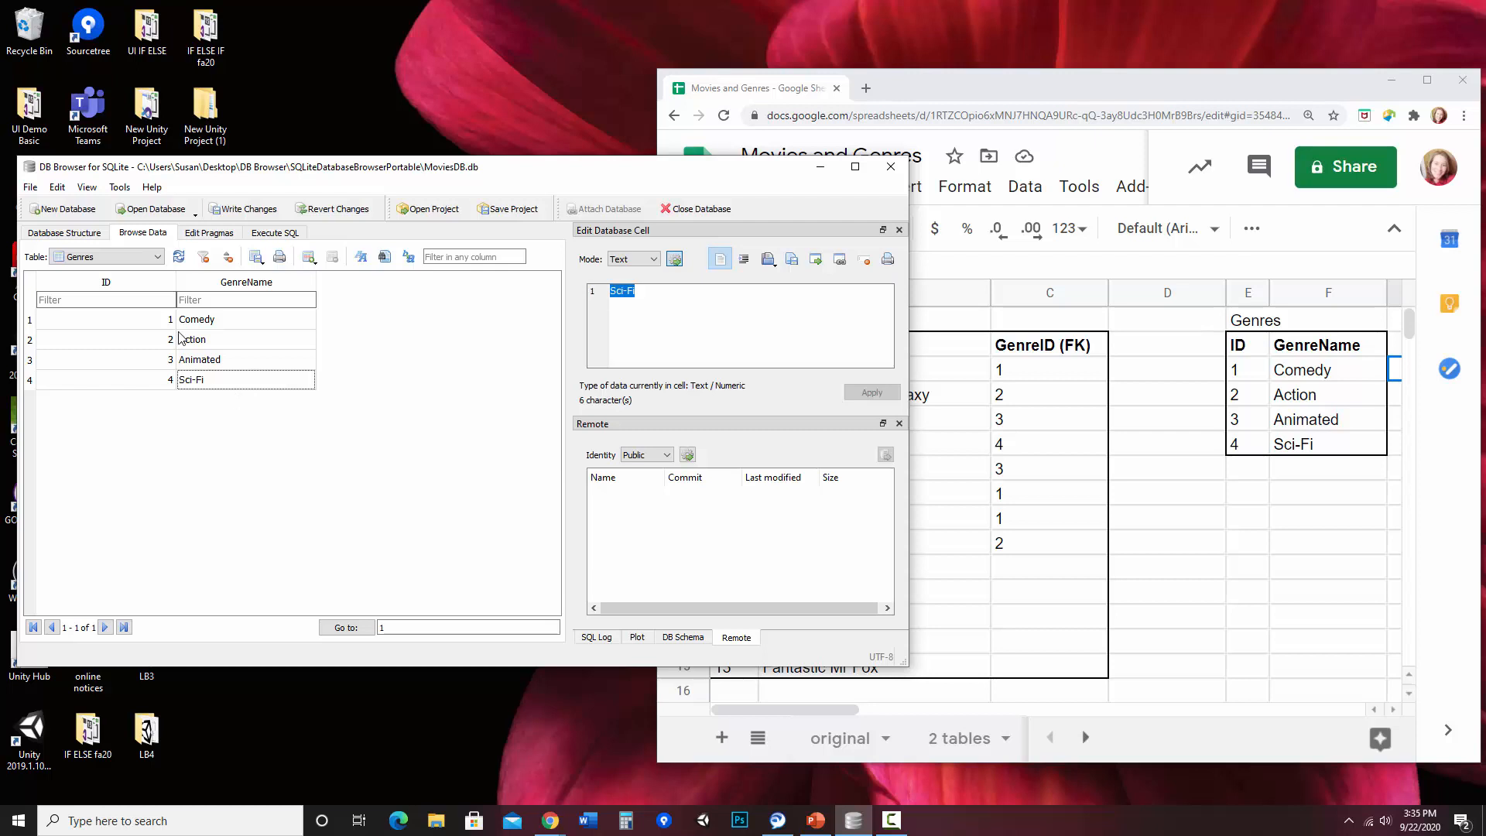
Switch the browsed data from Genres to Movies, check the Genres records once more, and return to the Movies table
left_click(159, 258)
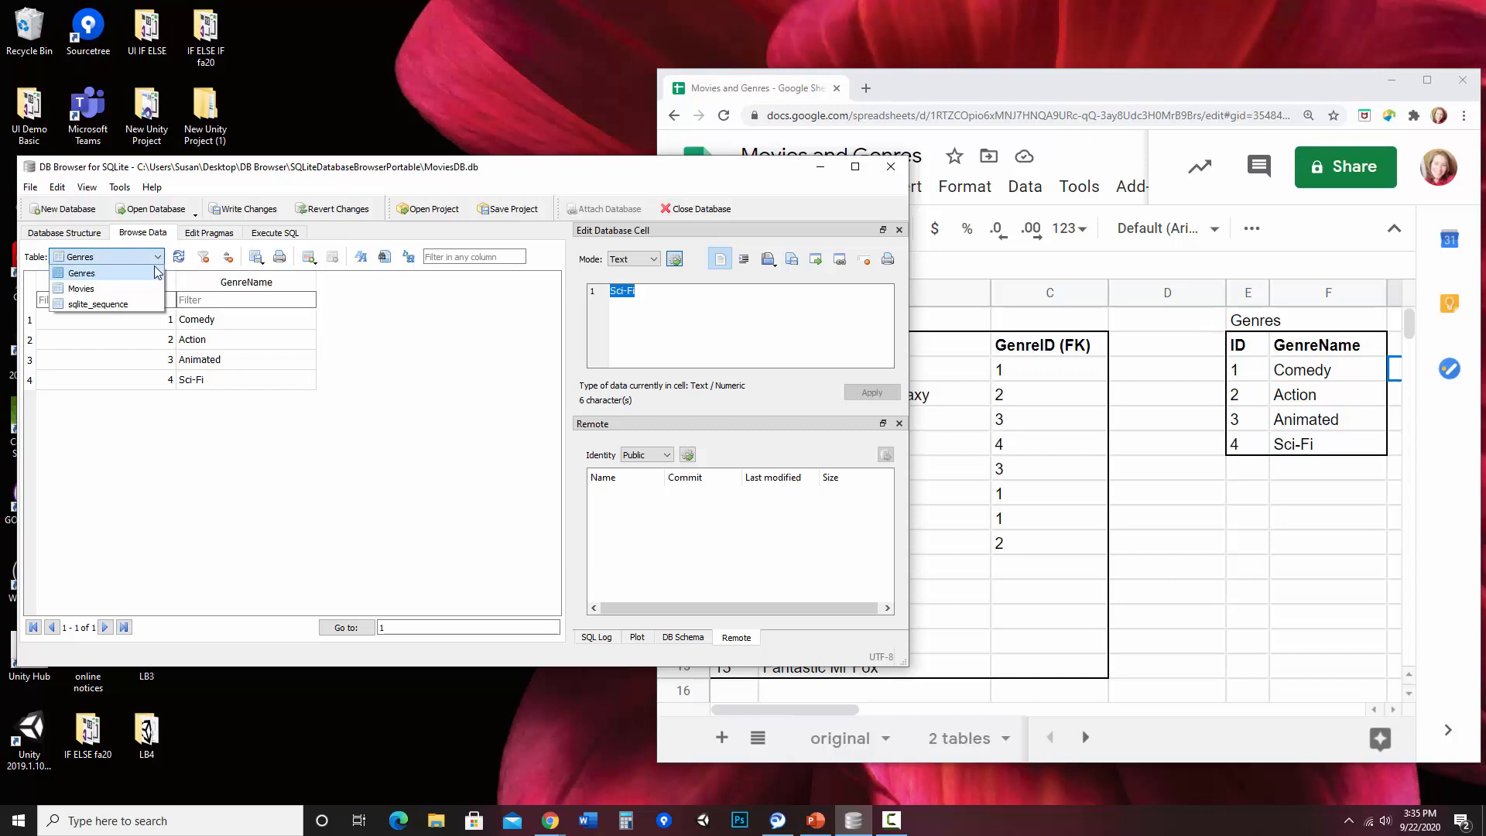
left_click(83, 289)
left_click(159, 258)
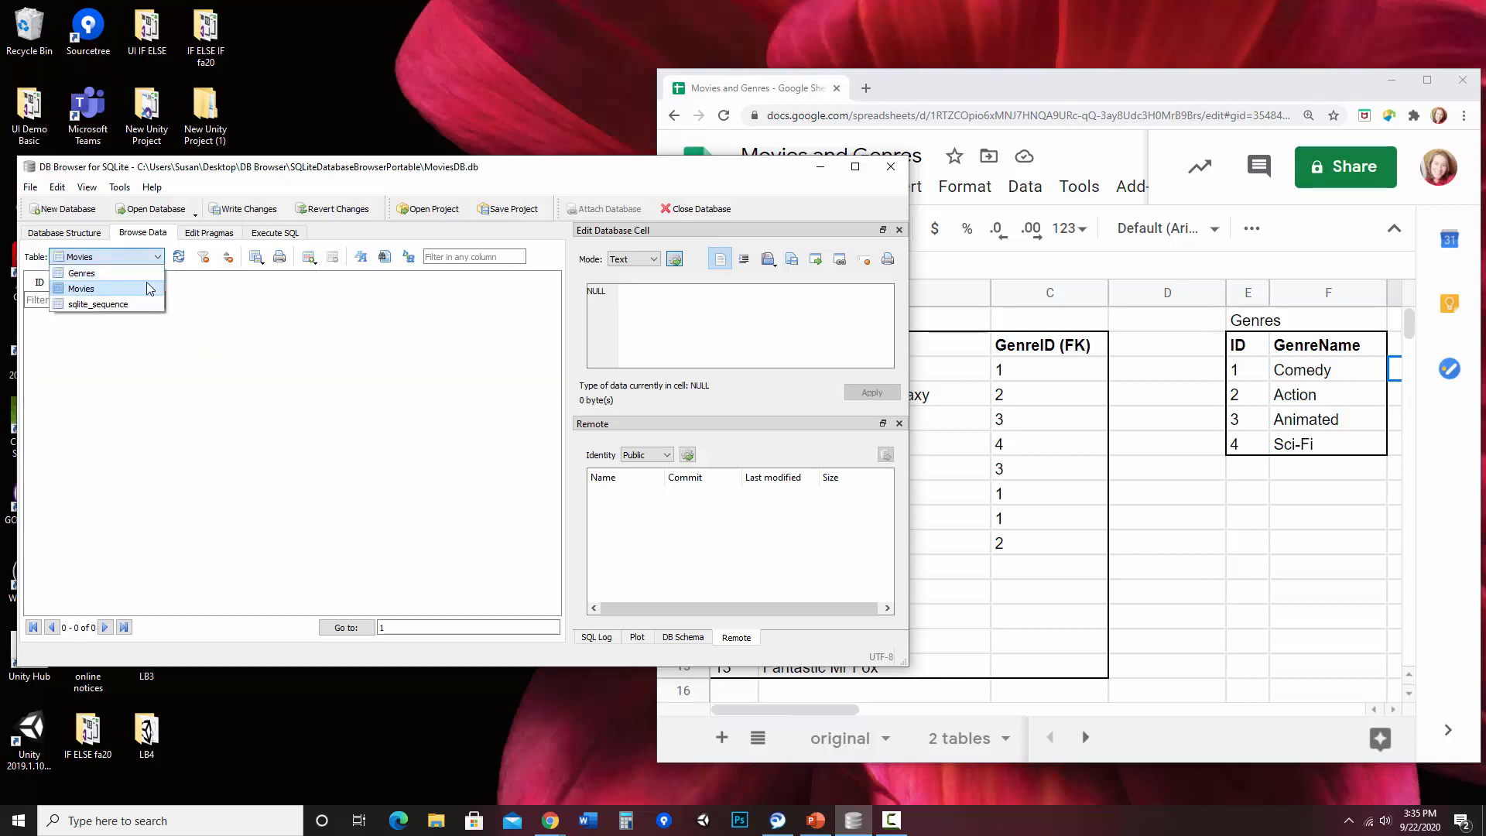
left_click(78, 275)
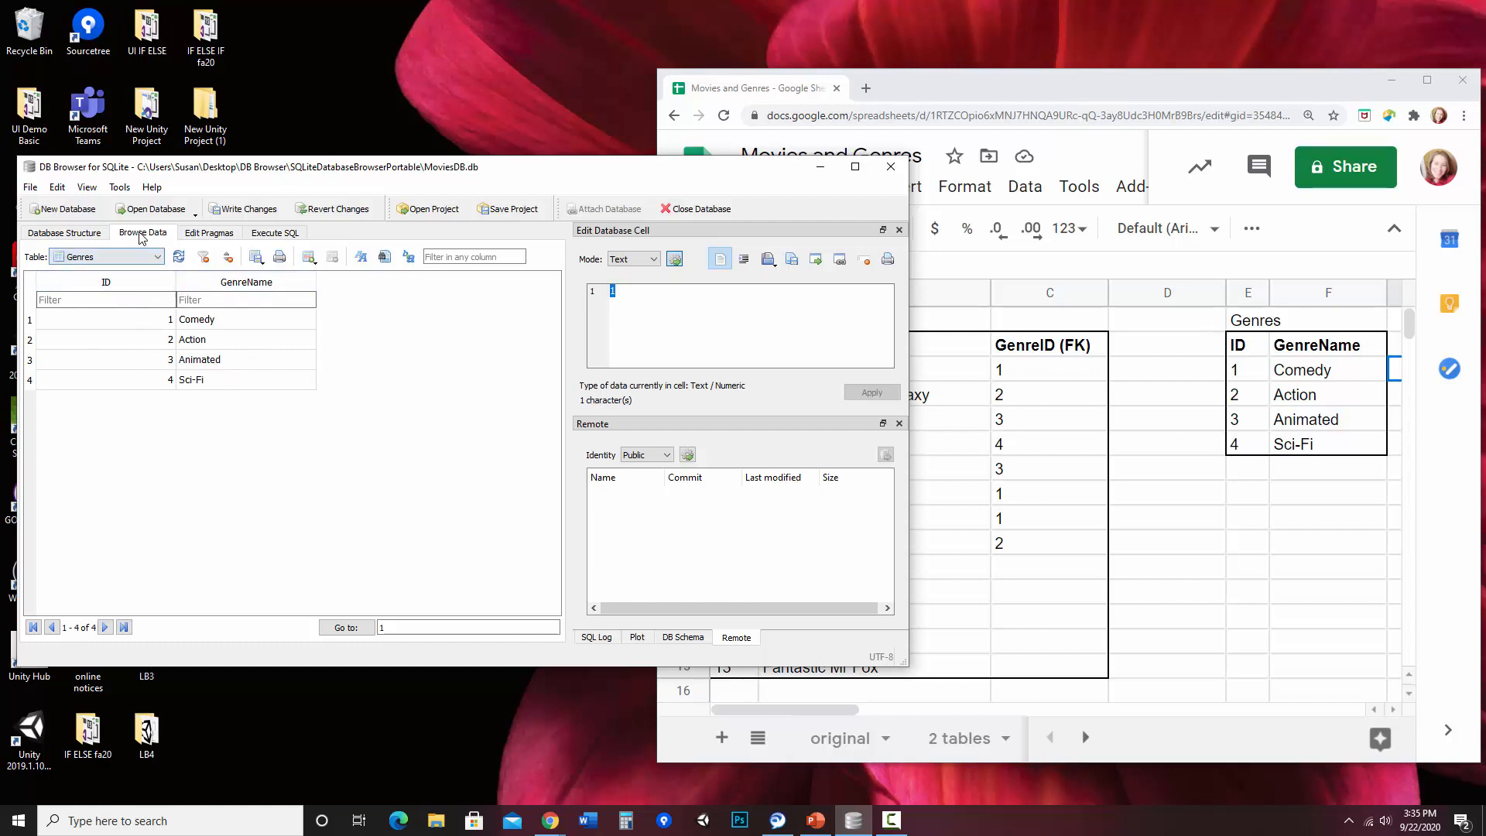
left_click(155, 257)
left_click(156, 289)
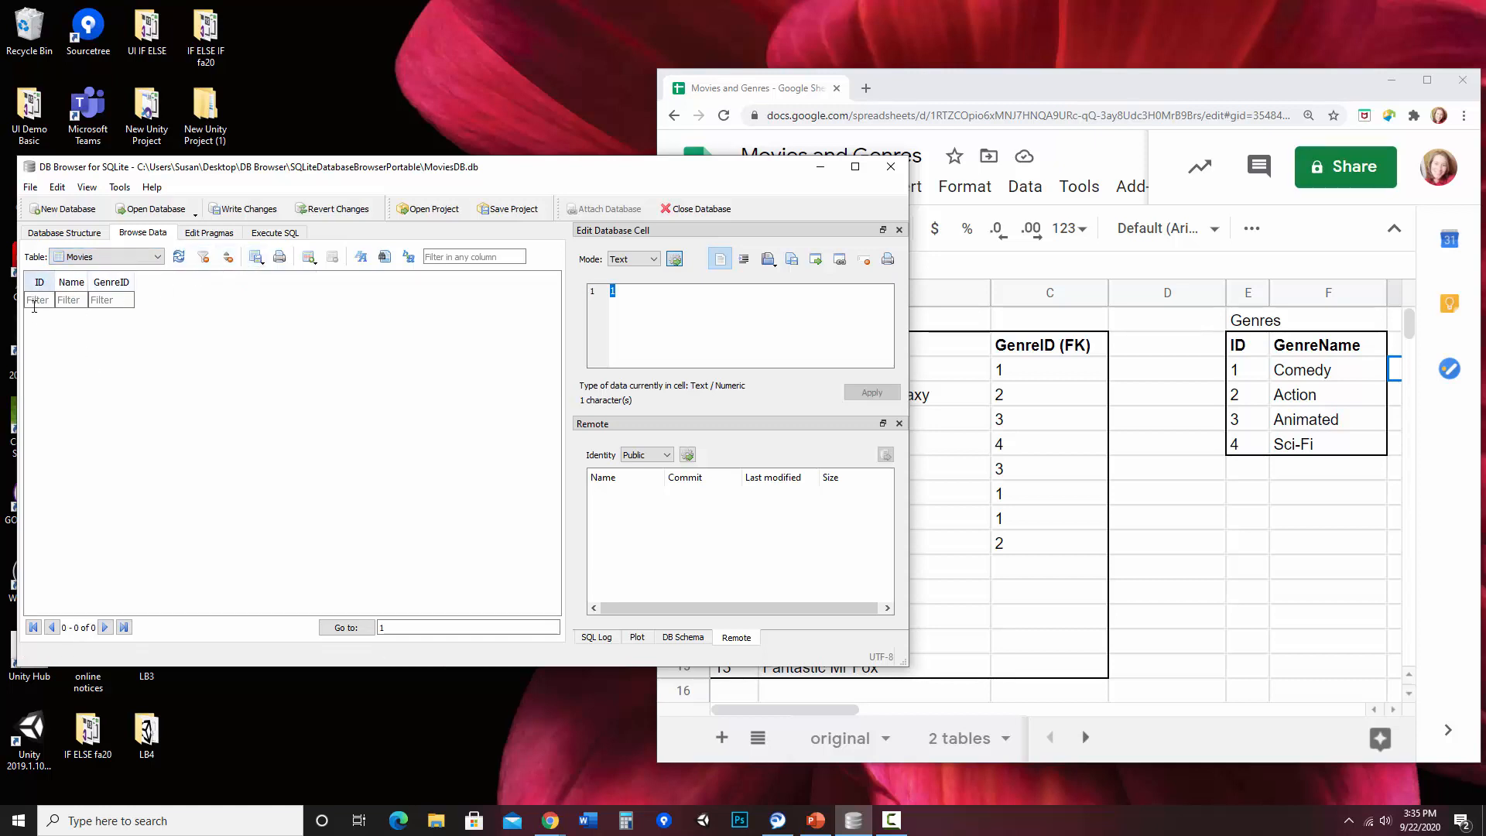
Insert a first record in the Movies table, widen its columns, and open its Name cell for editing
left_click(308, 259)
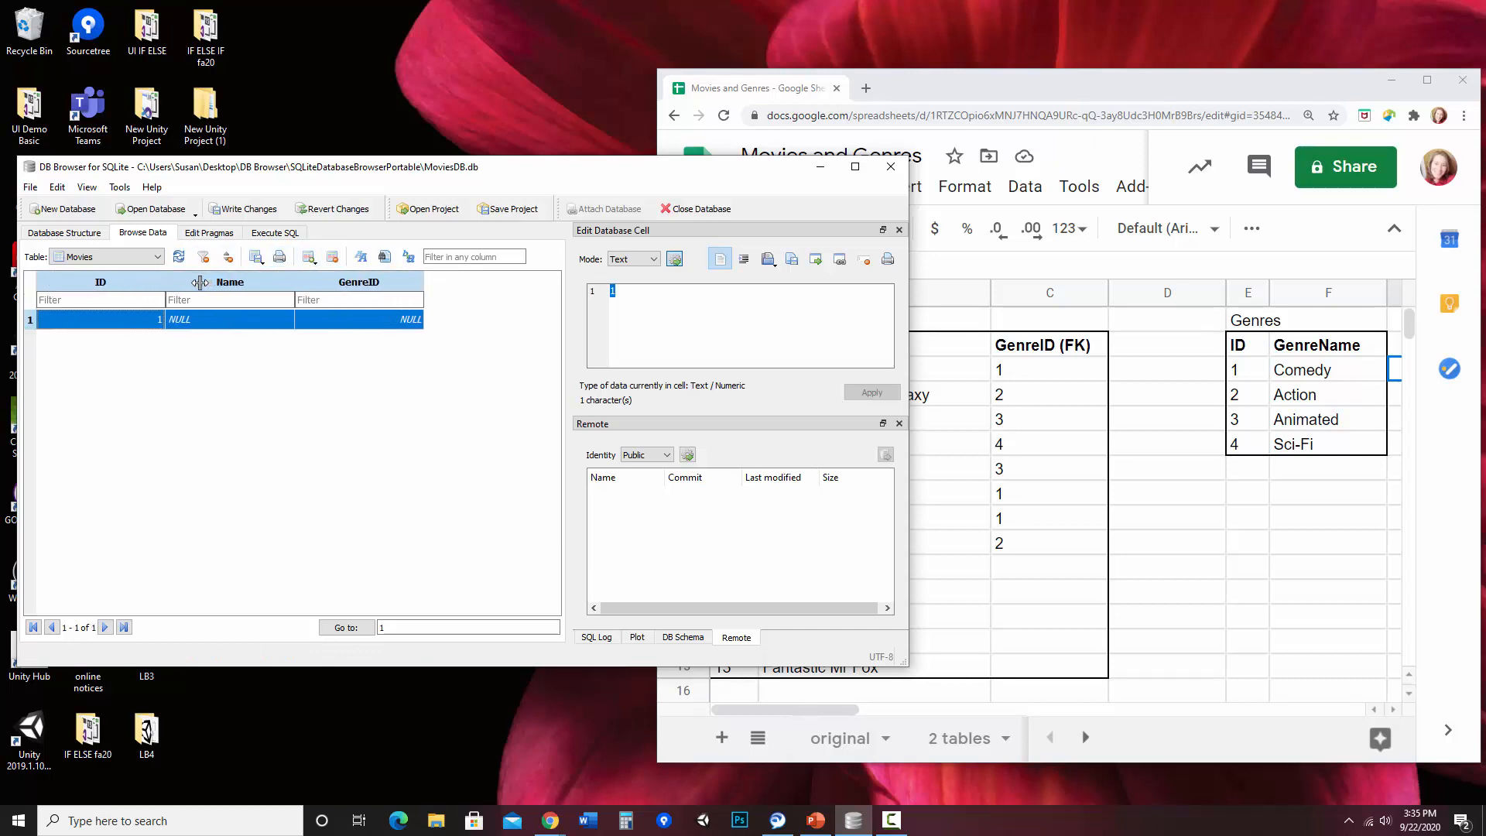
left_click_drag(217, 281, 109, 280)
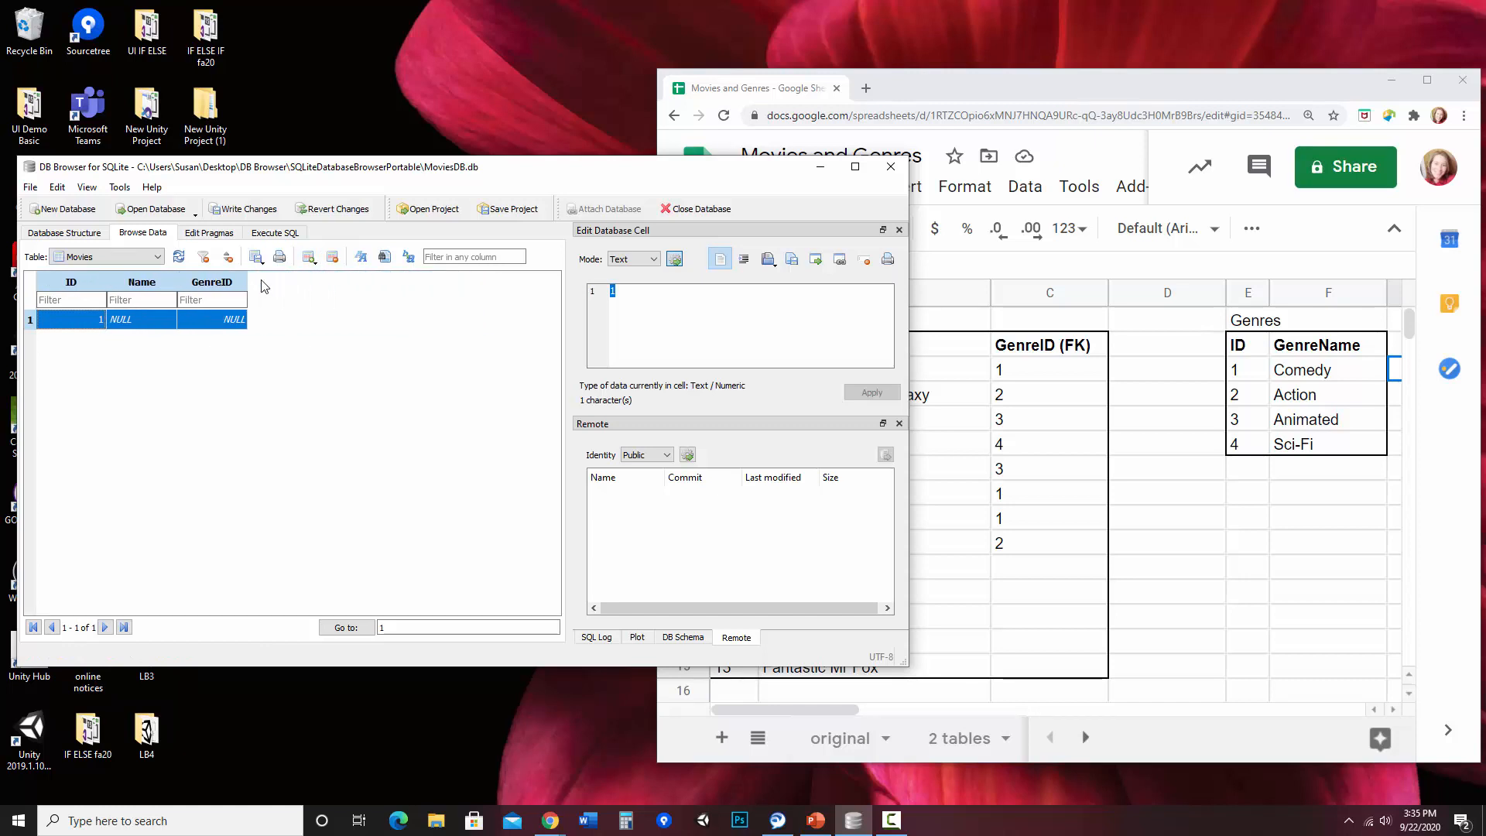
left_click_drag(249, 279, 348, 298)
double_click(294, 325)
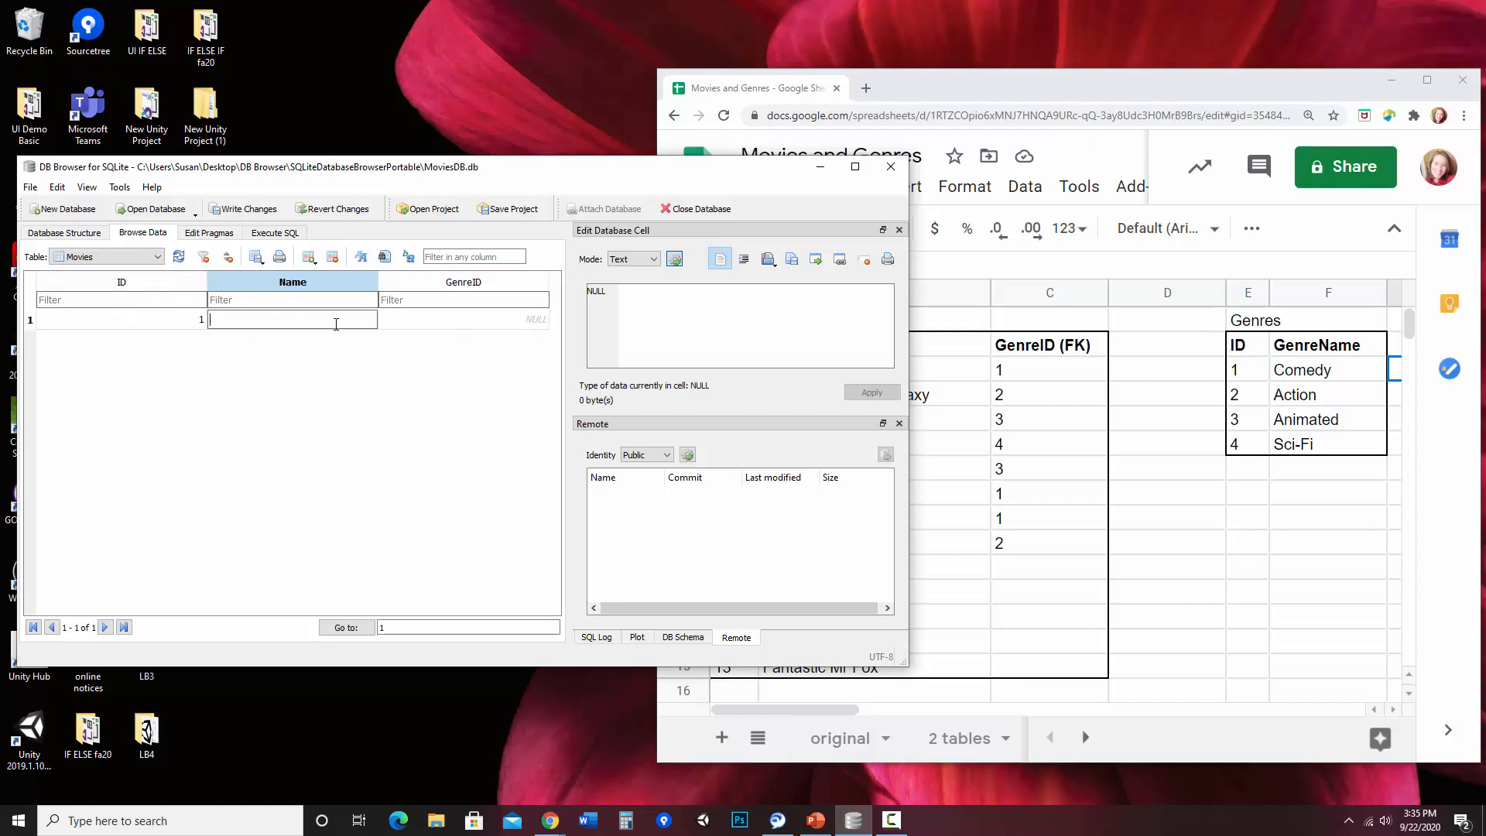
Move the workbook window clear of the database window and narrow the empty column D between the Movies and Genres tables
left_click_drag(924, 90, 1012, 94)
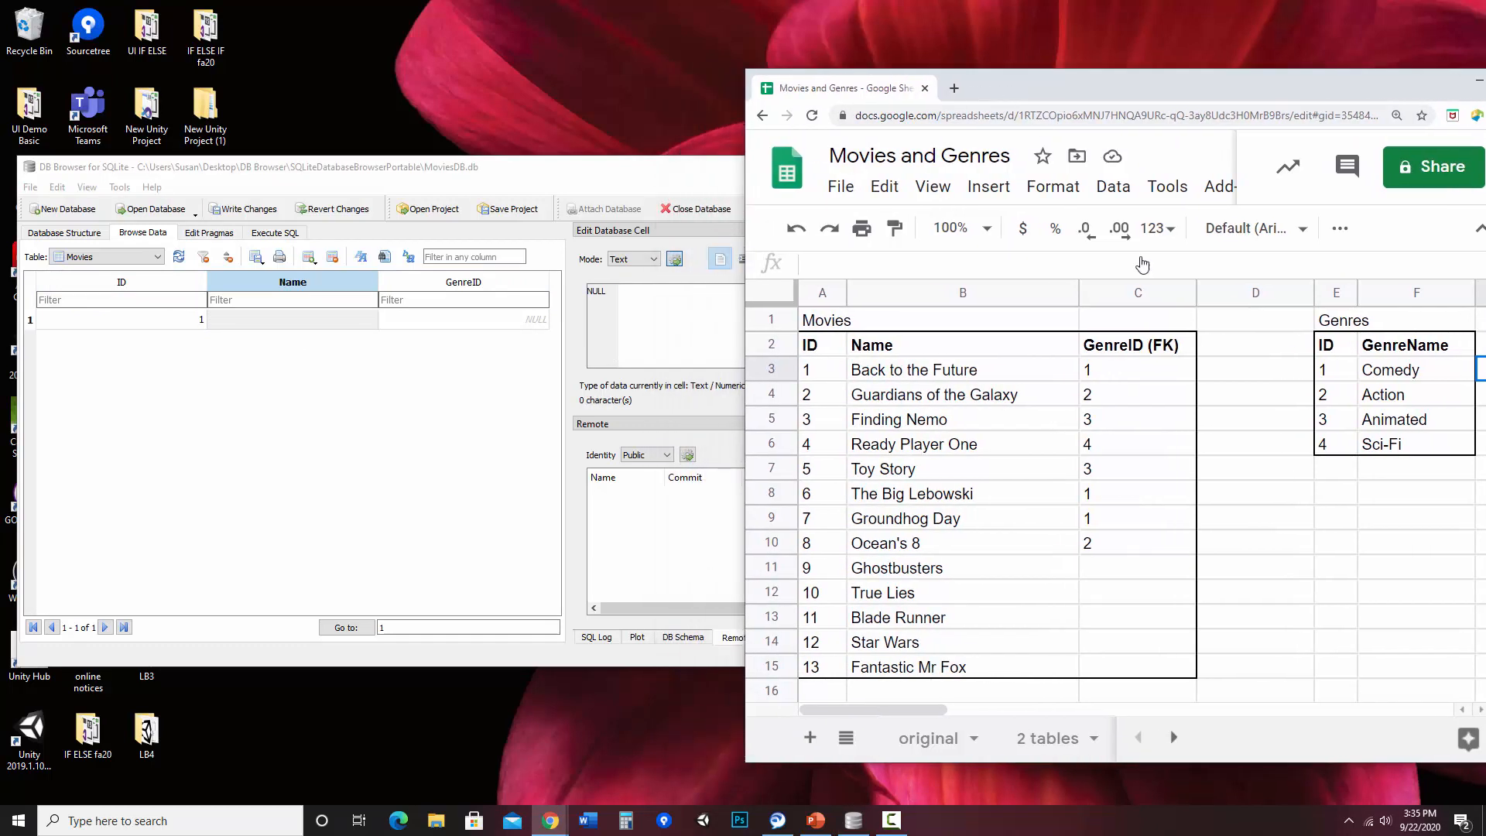
left_click_drag(1315, 292, 1239, 293)
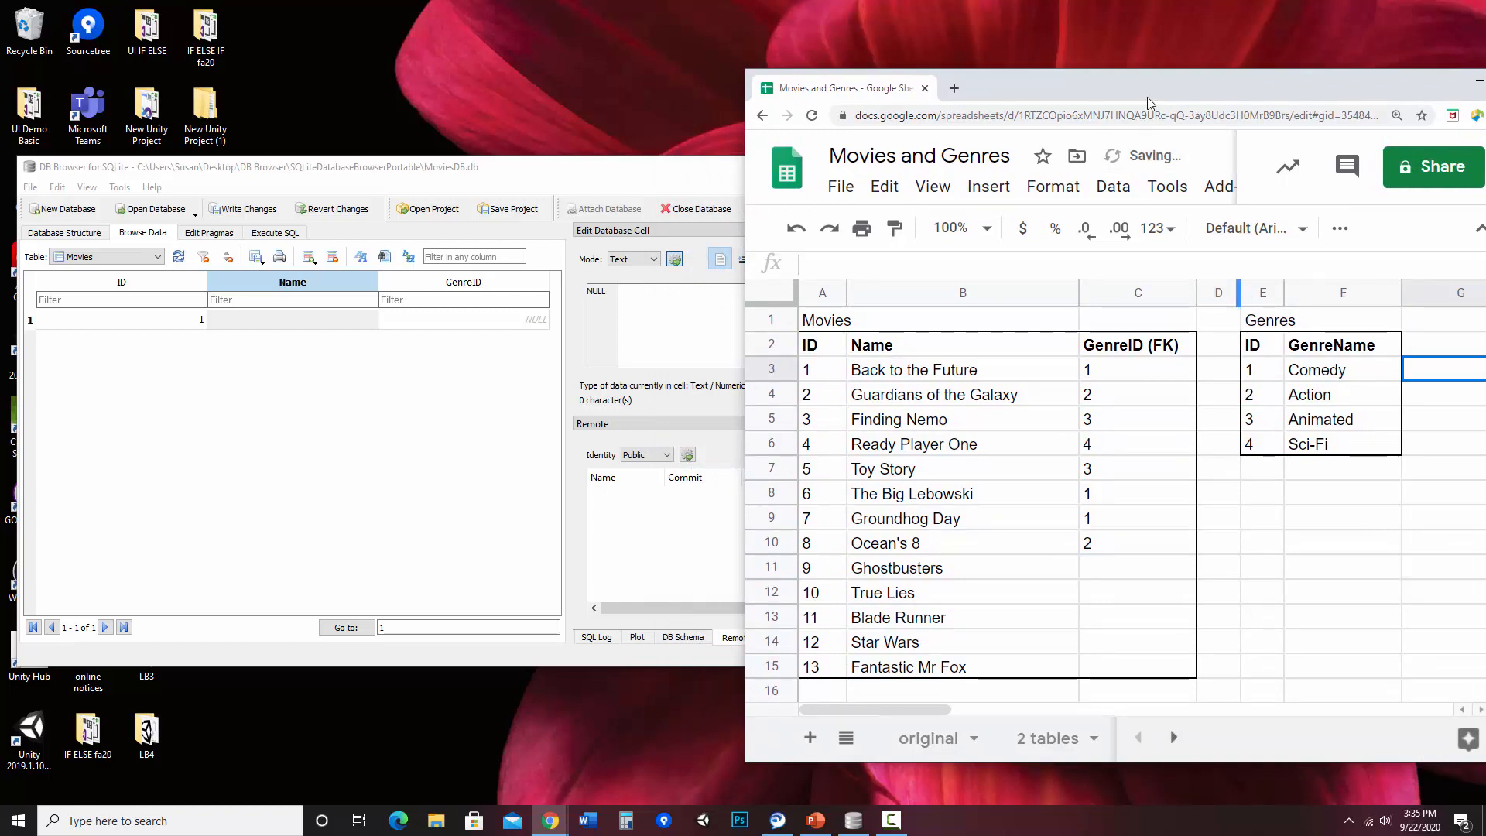
left_click_drag(1148, 96, 1224, 90)
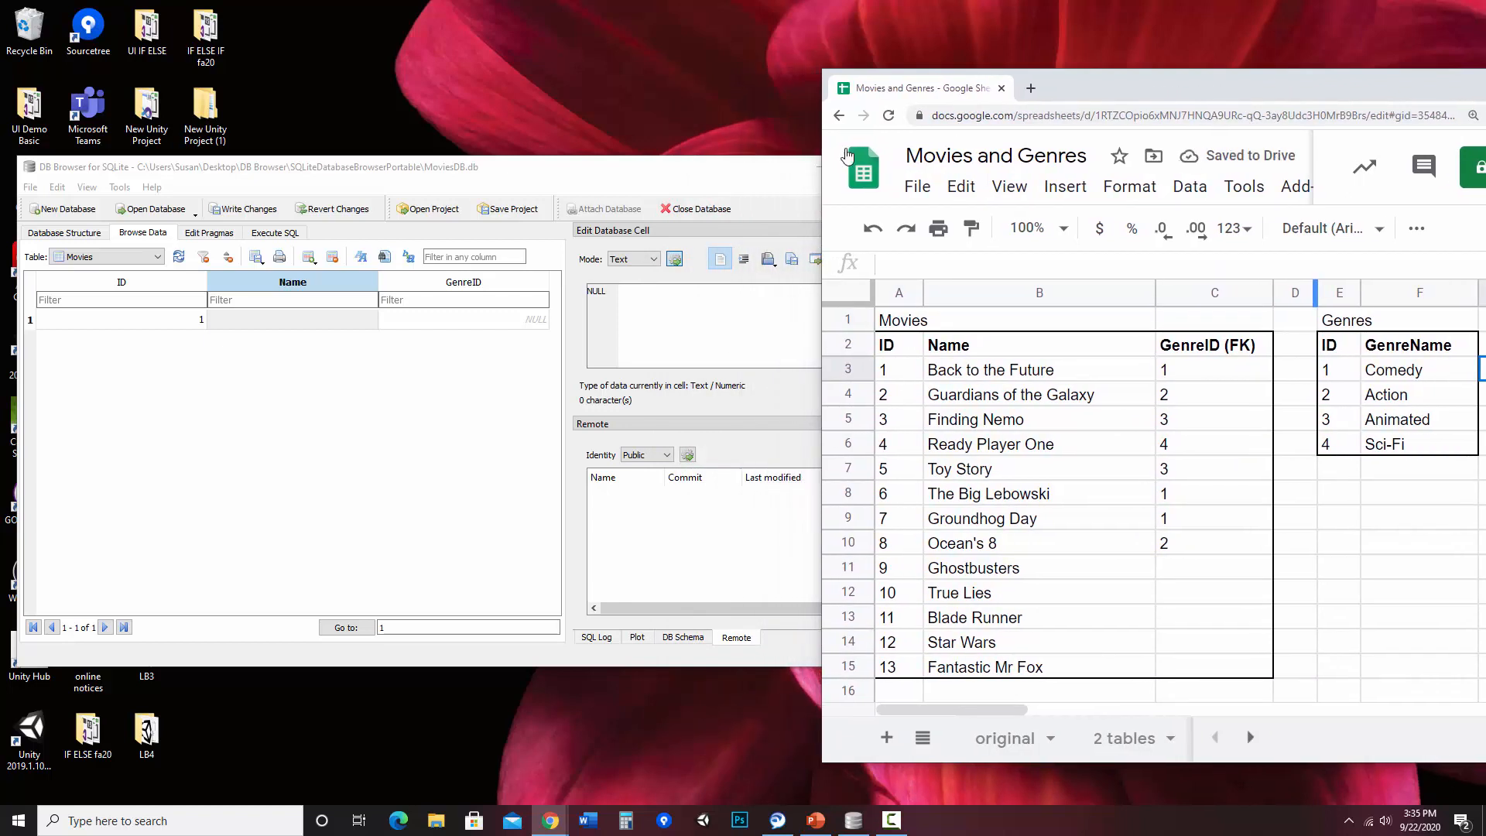
Return to the database window and enter Back to the Future as the Name of the first Movies record
left_click(706, 186)
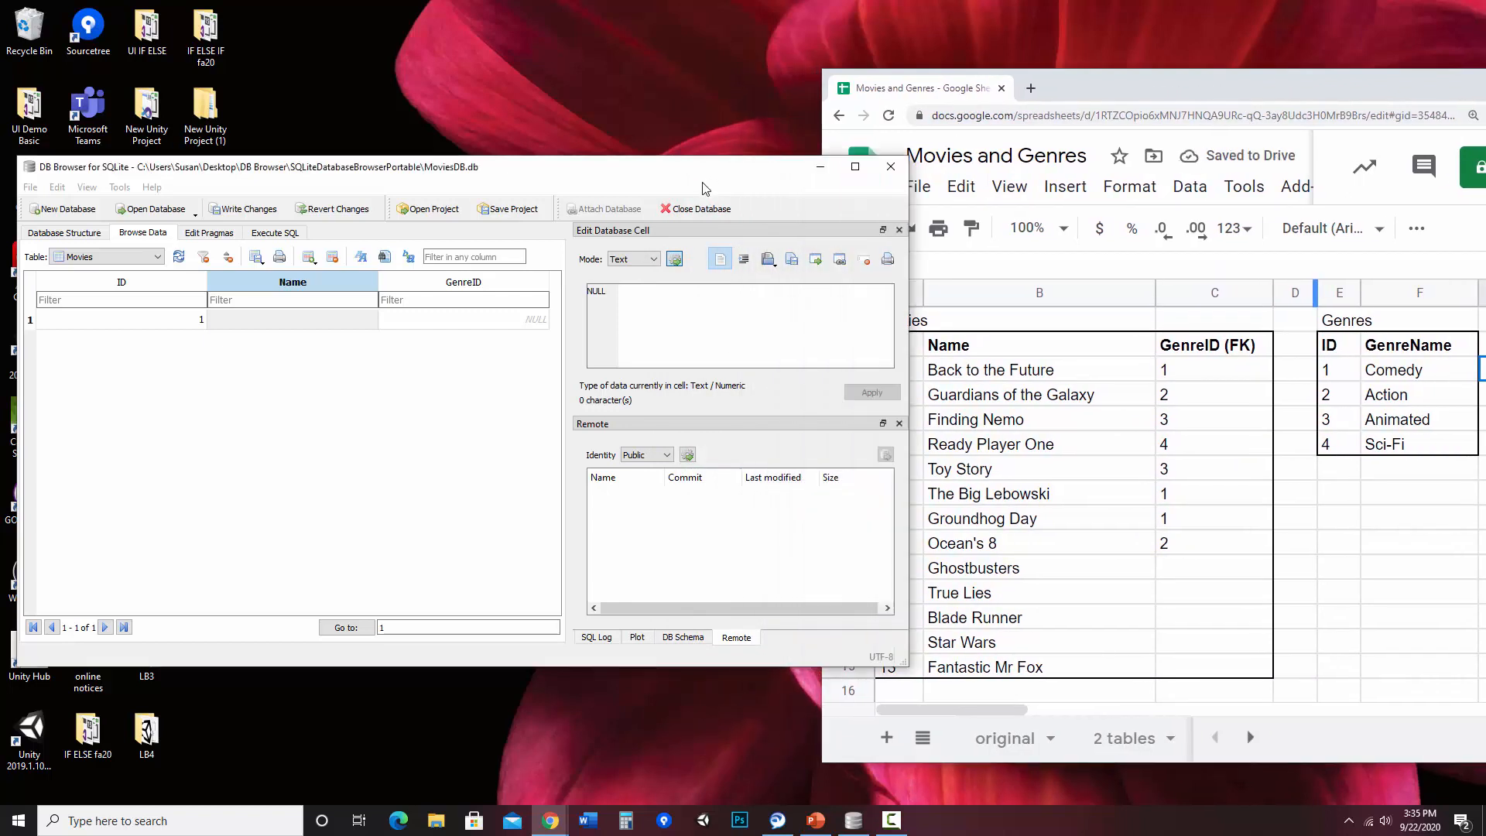
left_click(307, 323)
double_click(308, 329)
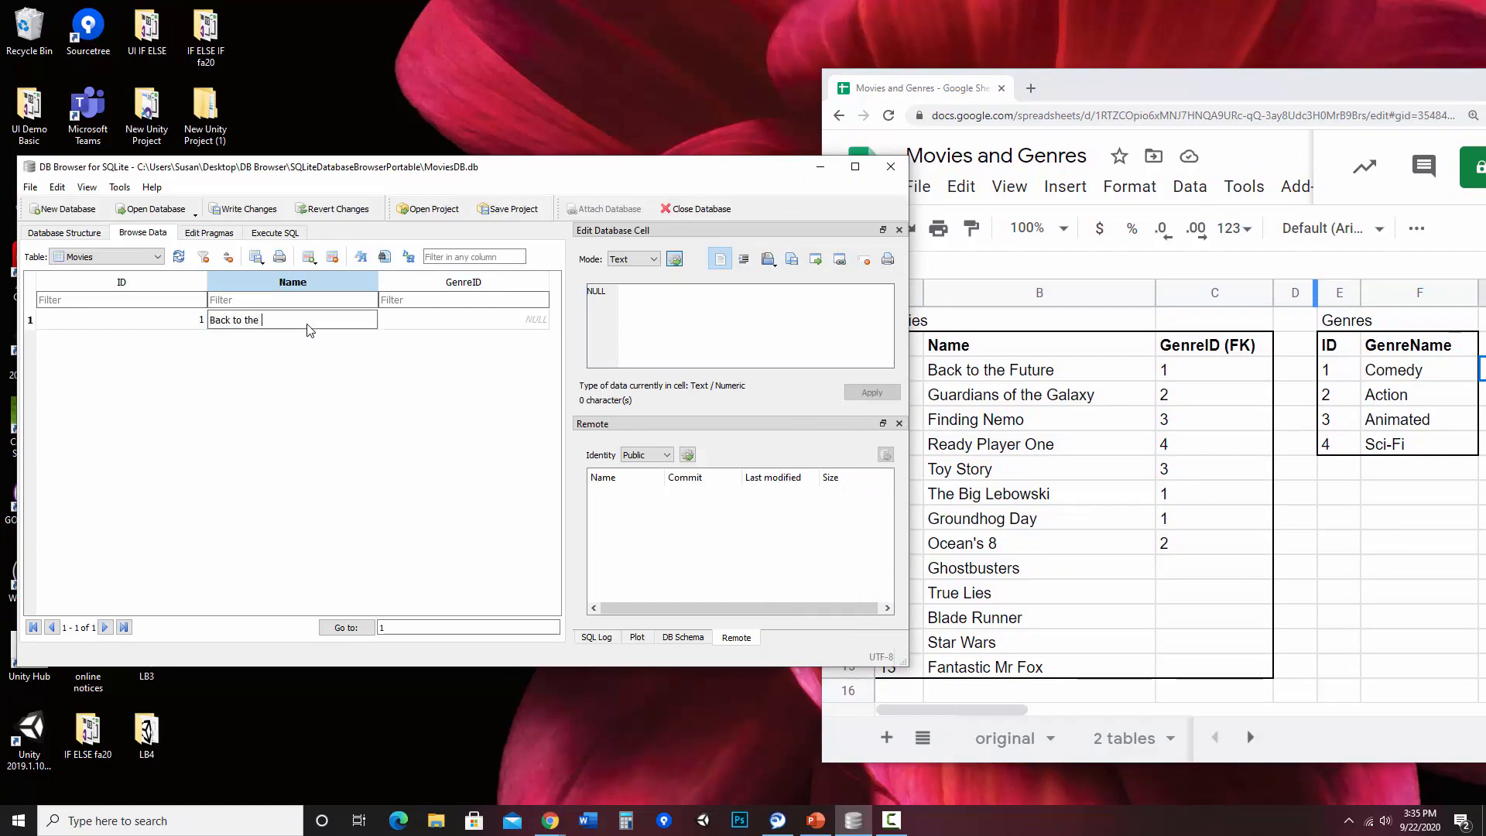
type("Back to the Future")
key("Tab")
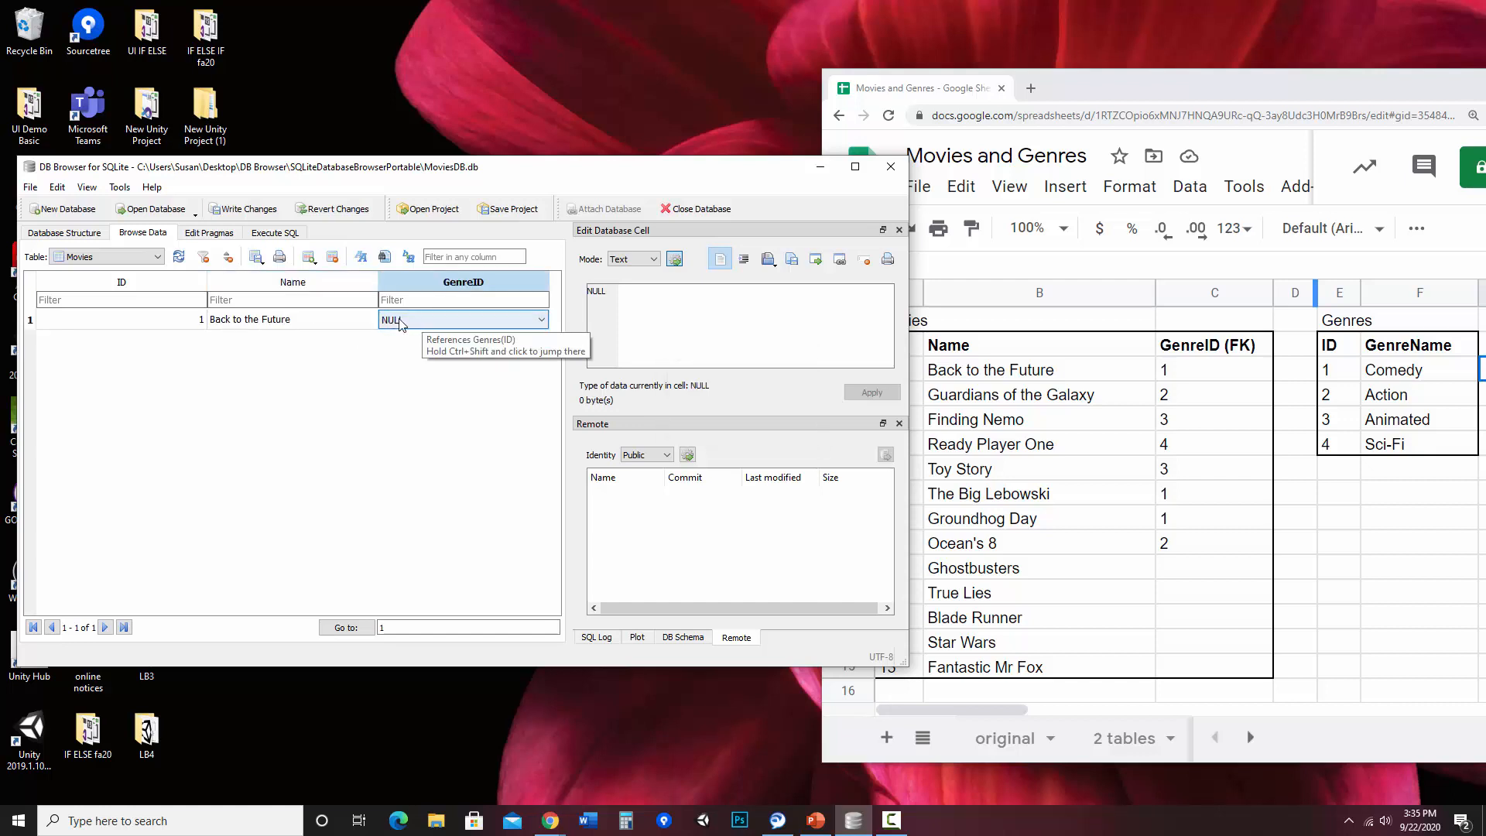
Set the GenreID of the Back to the Future record to 1 and insert a second record in the Movies table
left_click(108, 257)
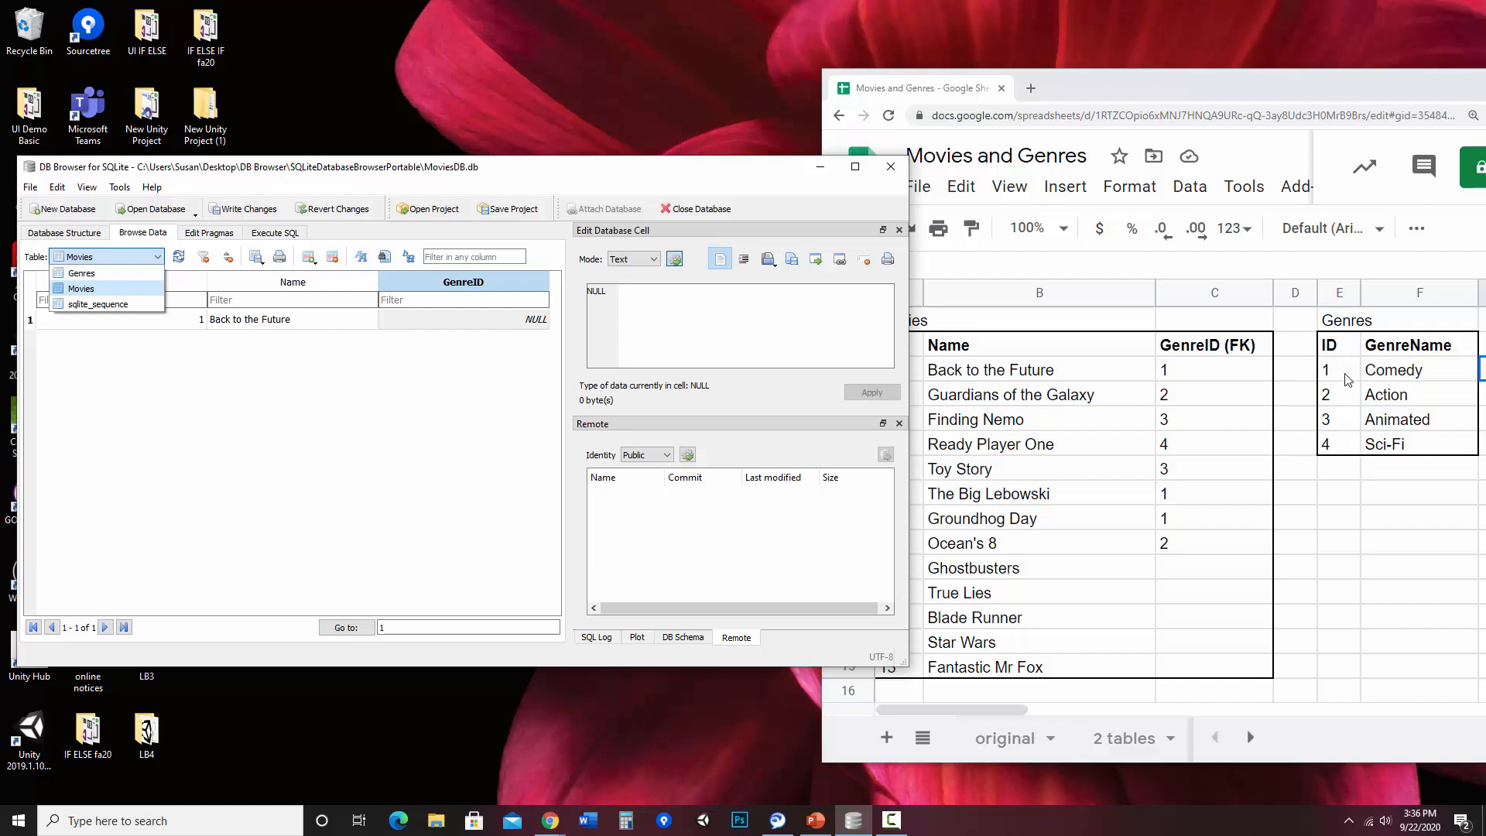
left_click(403, 324)
double_click(402, 323)
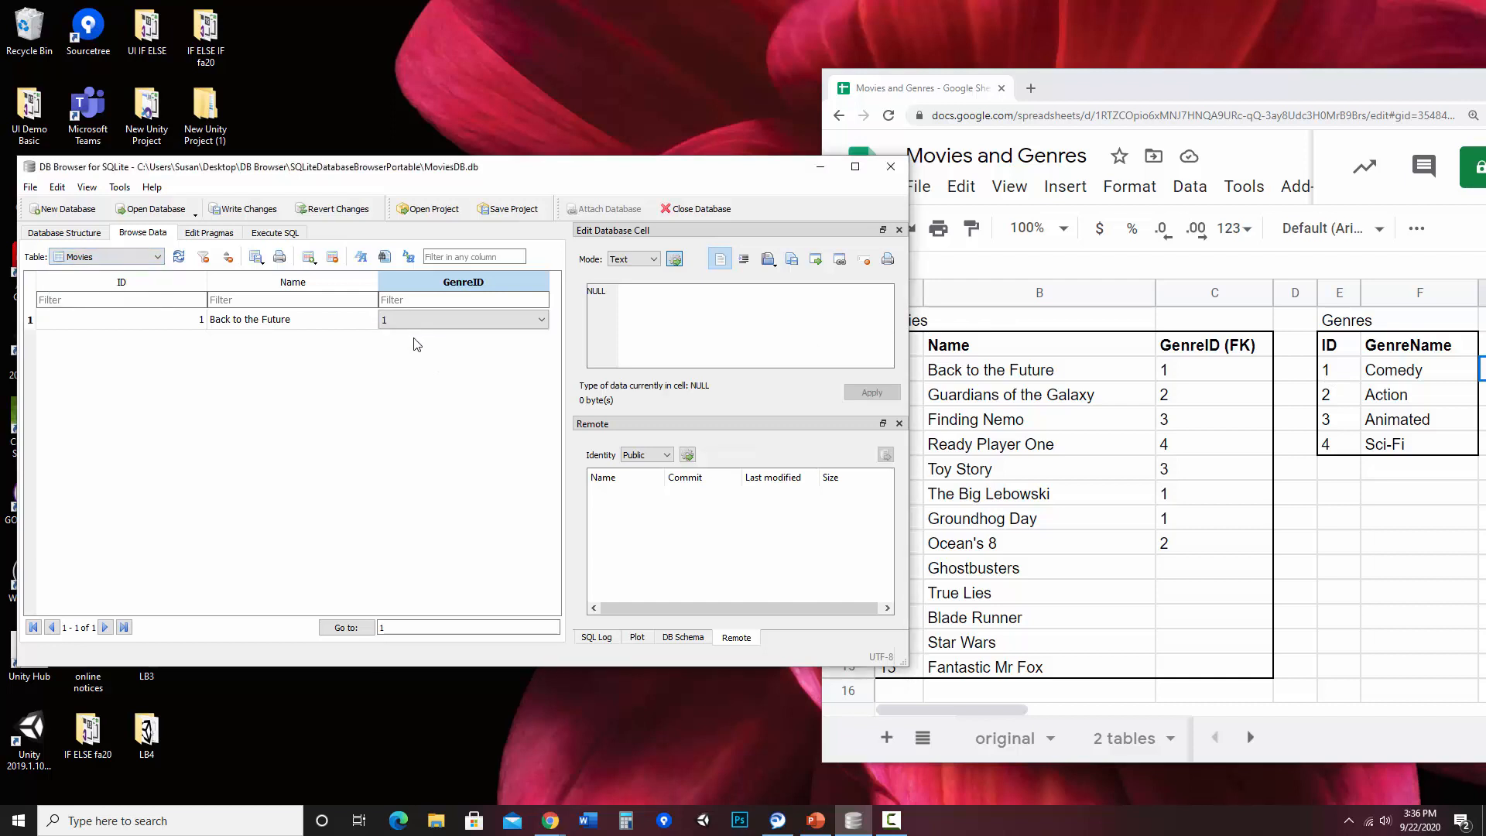
key("Return")
key("Tab")
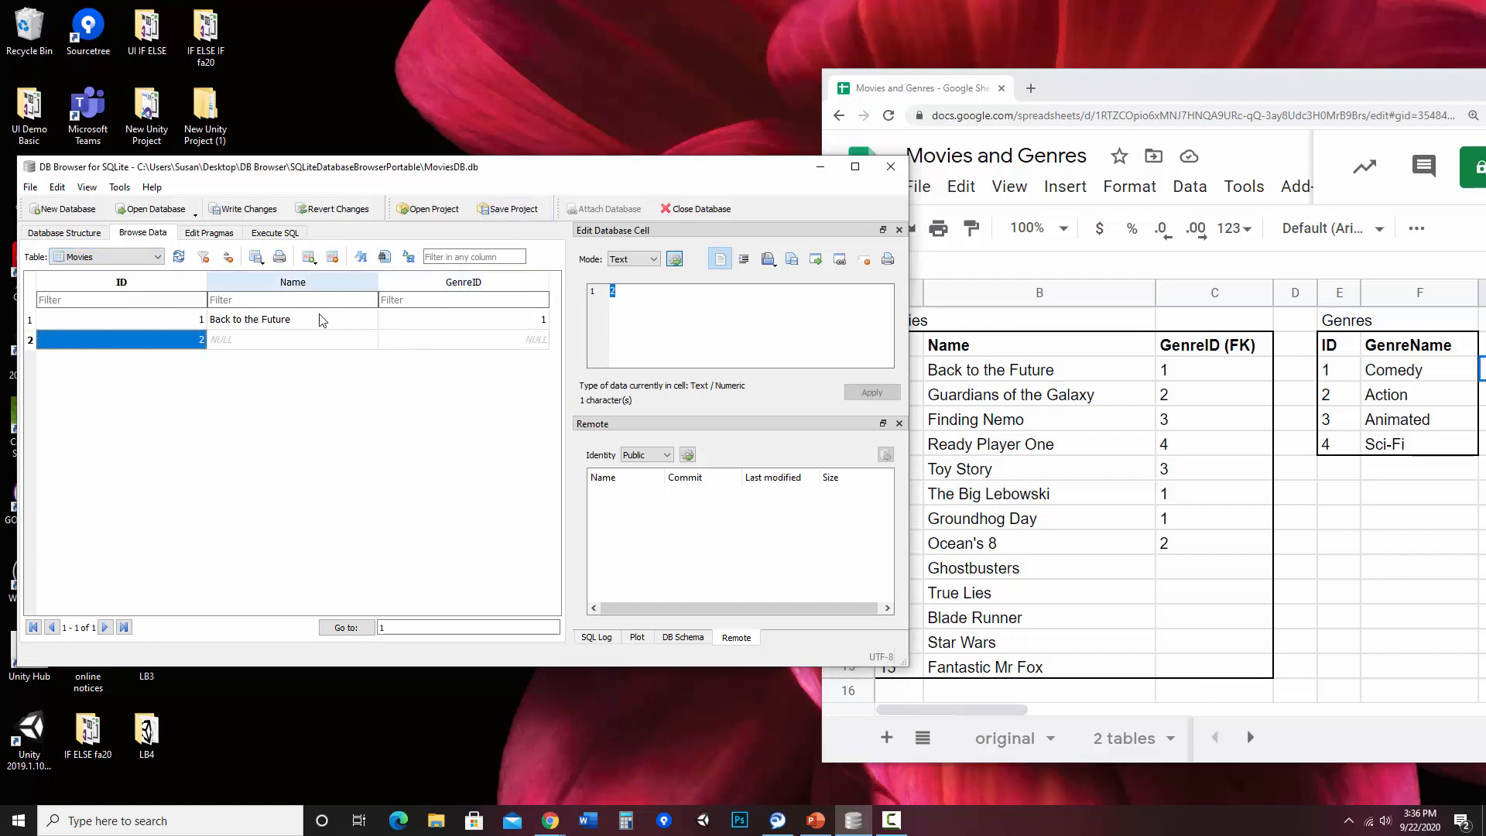
Fill in the second Movies record with the Name Guardians of the Galaxy and GenreID 2
left_click(302, 348)
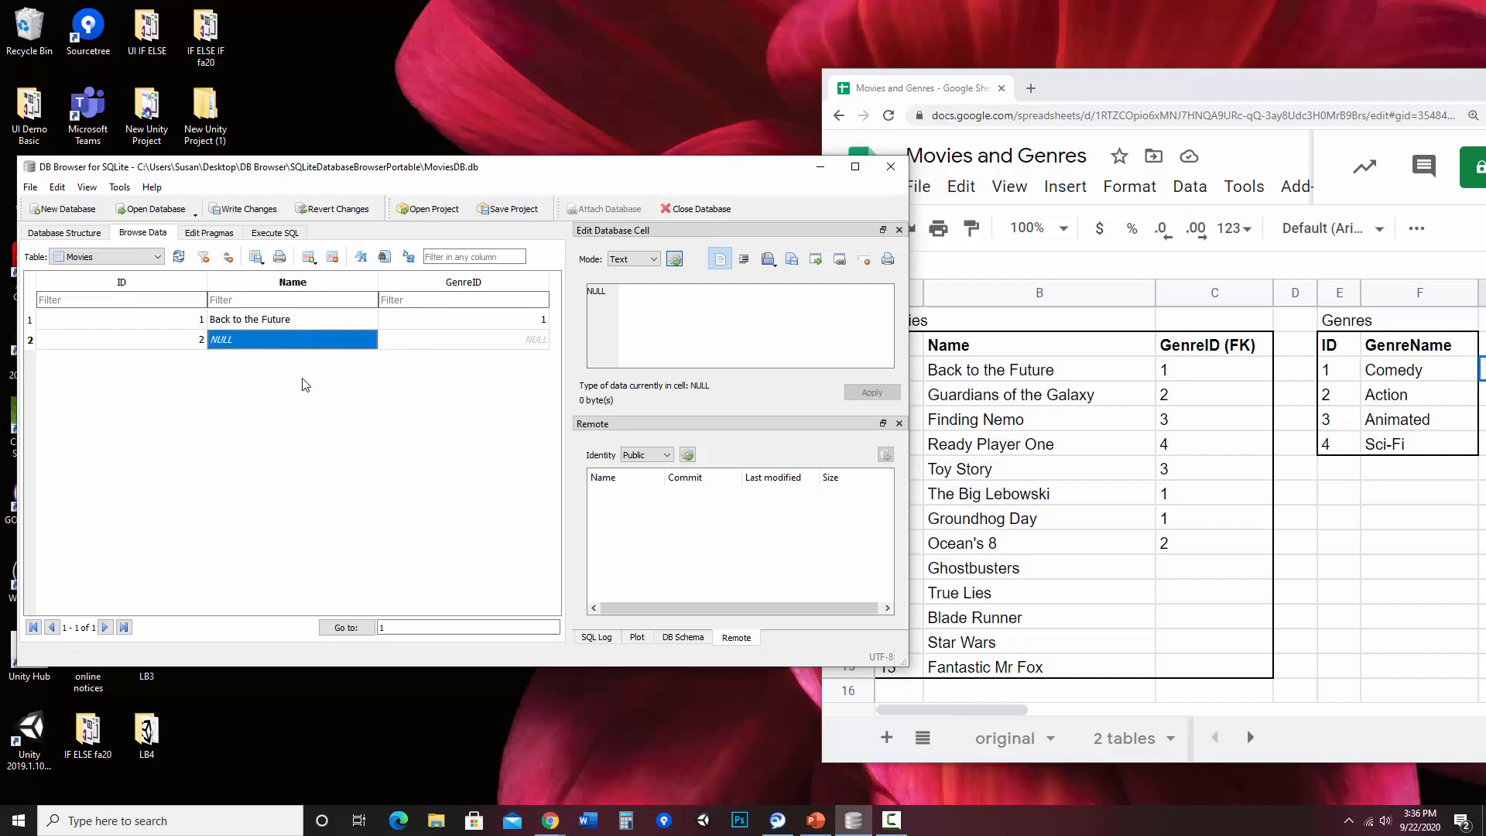
type("Guardian")
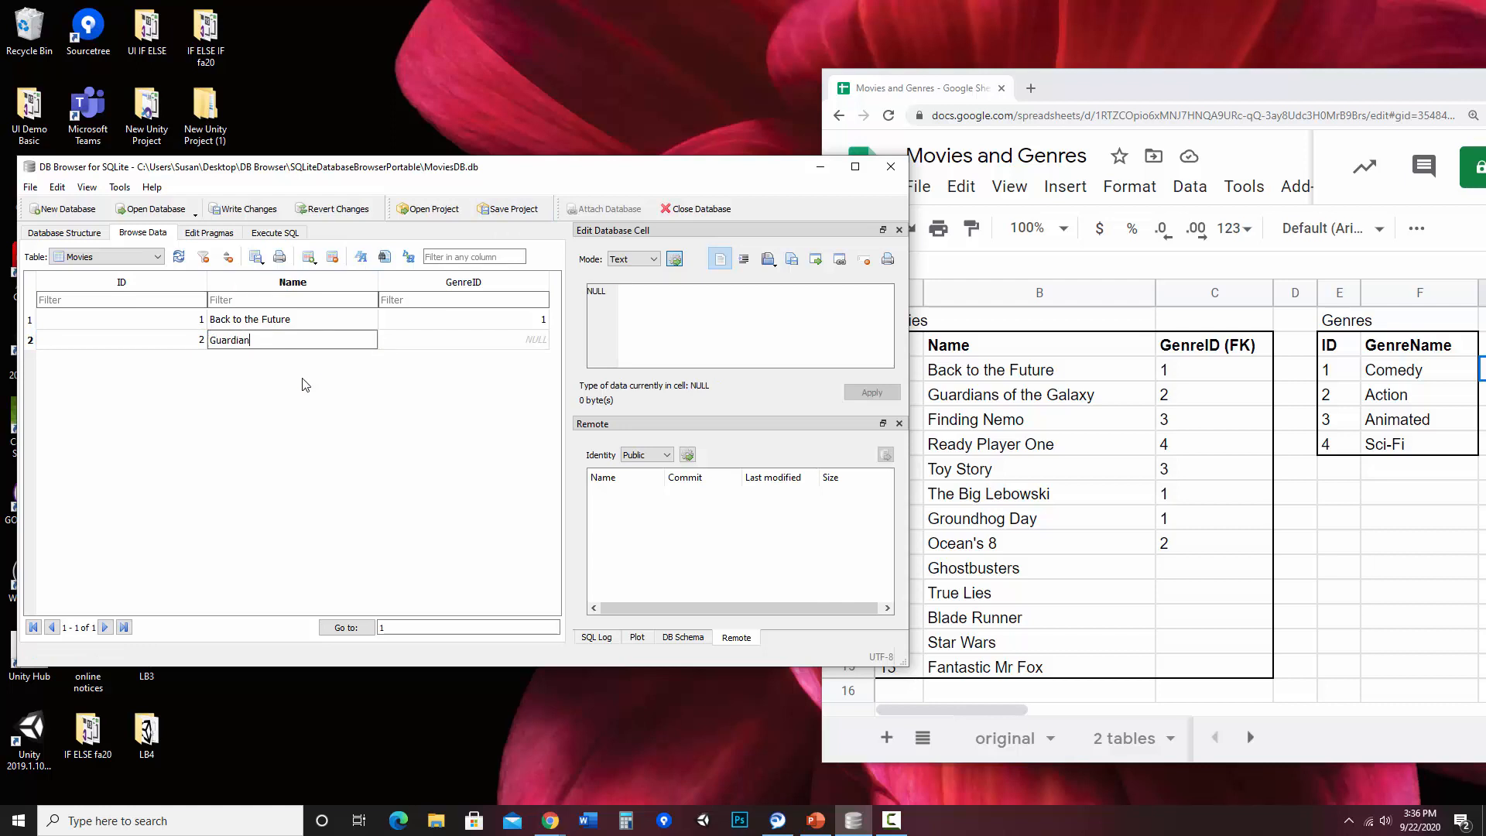
type("s of the Galaxy")
key("Tab")
double_click(391, 342)
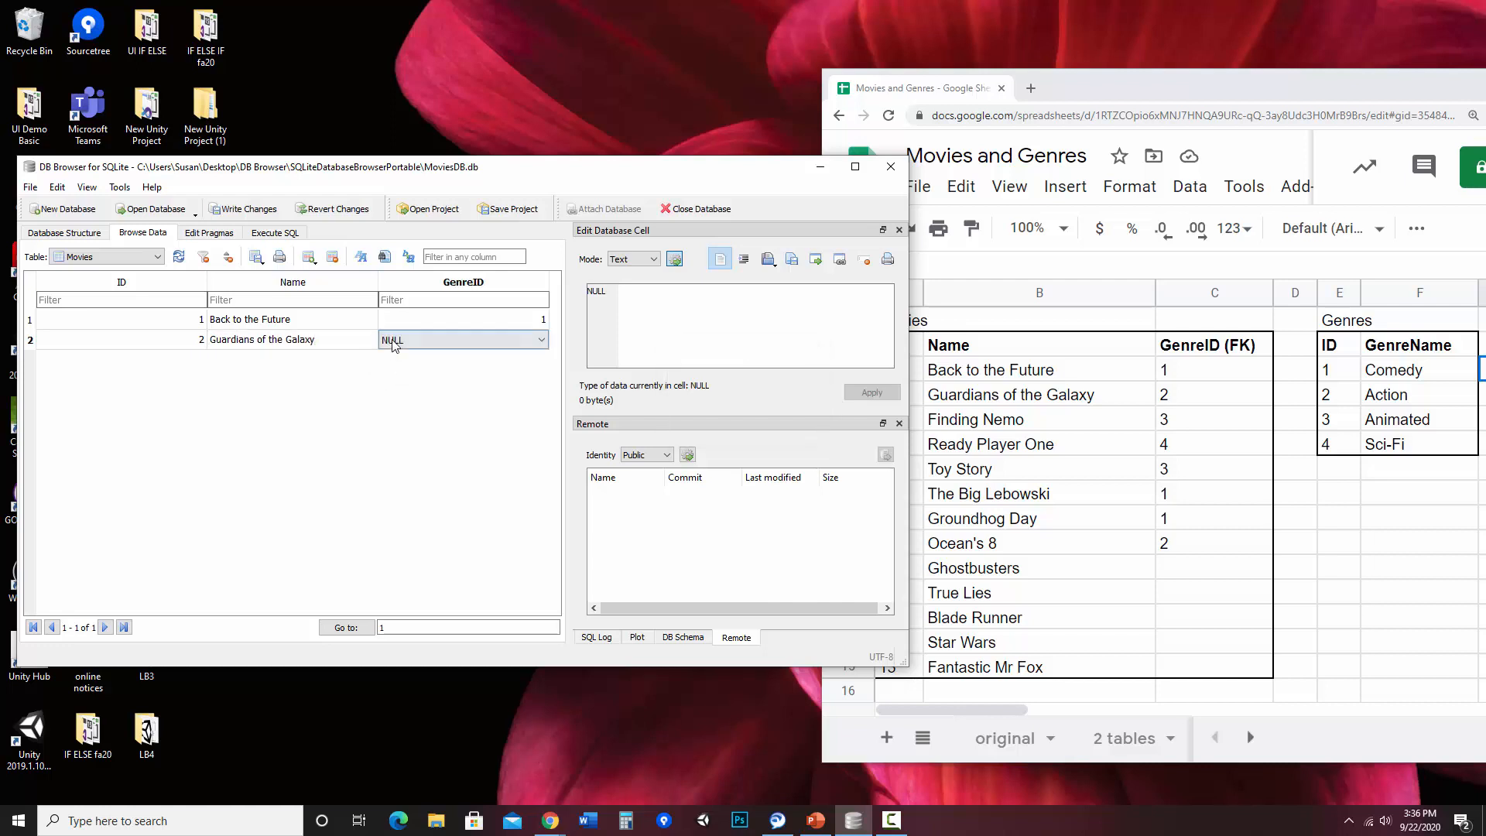
left_click(533, 341)
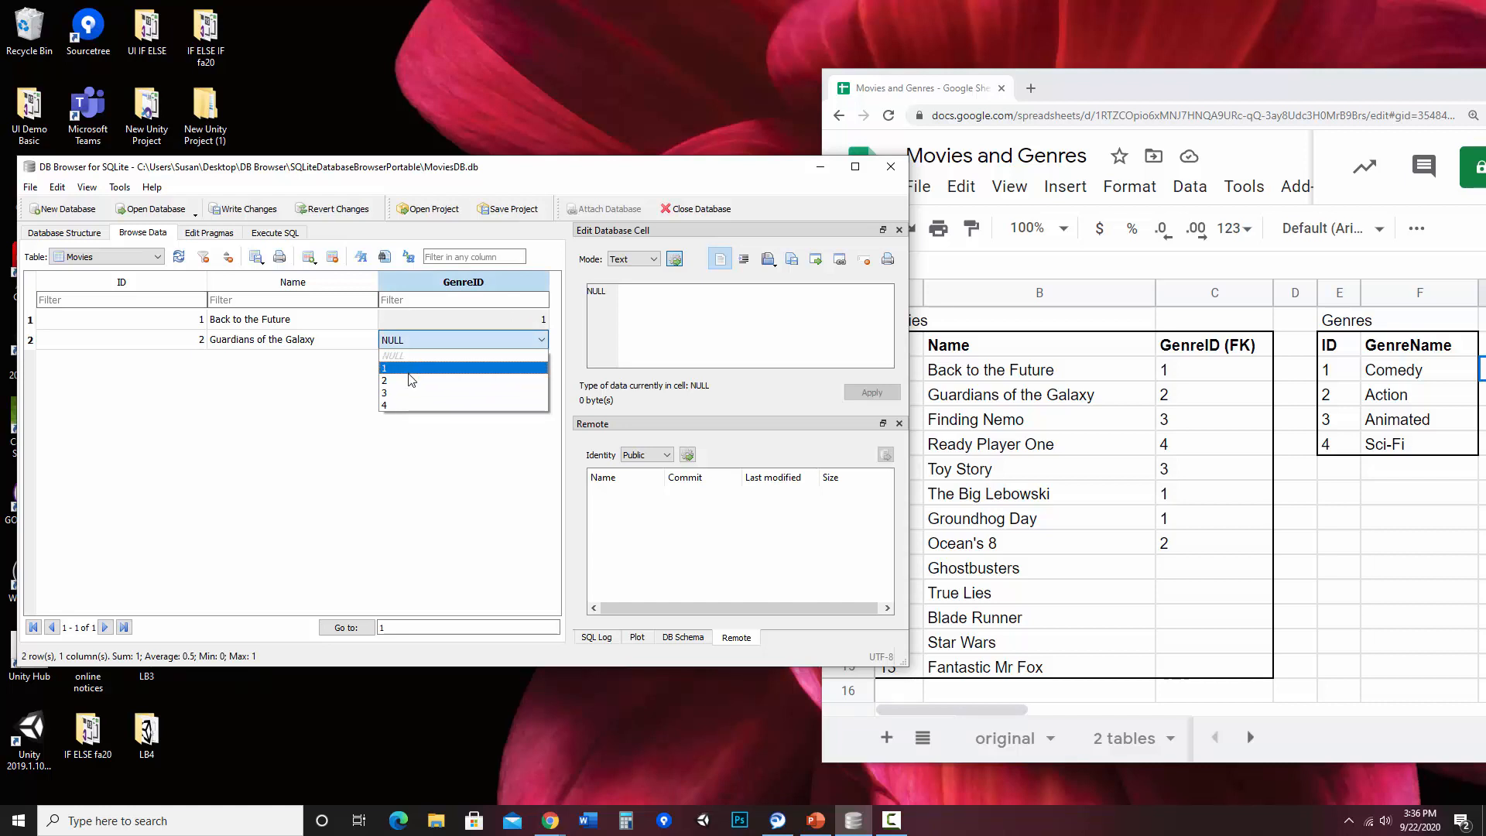
left_click(434, 380)
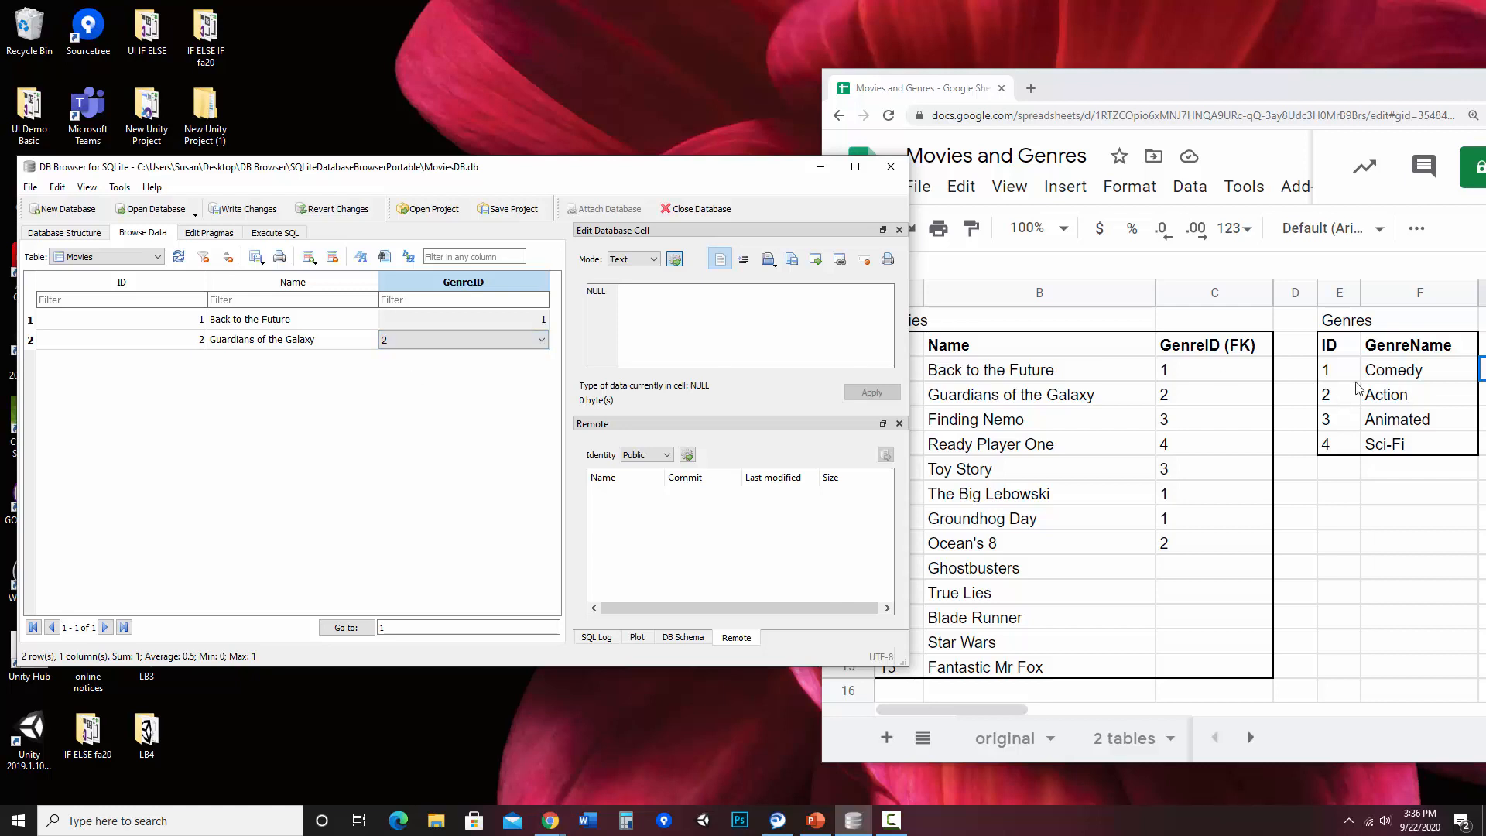
left_click(478, 373)
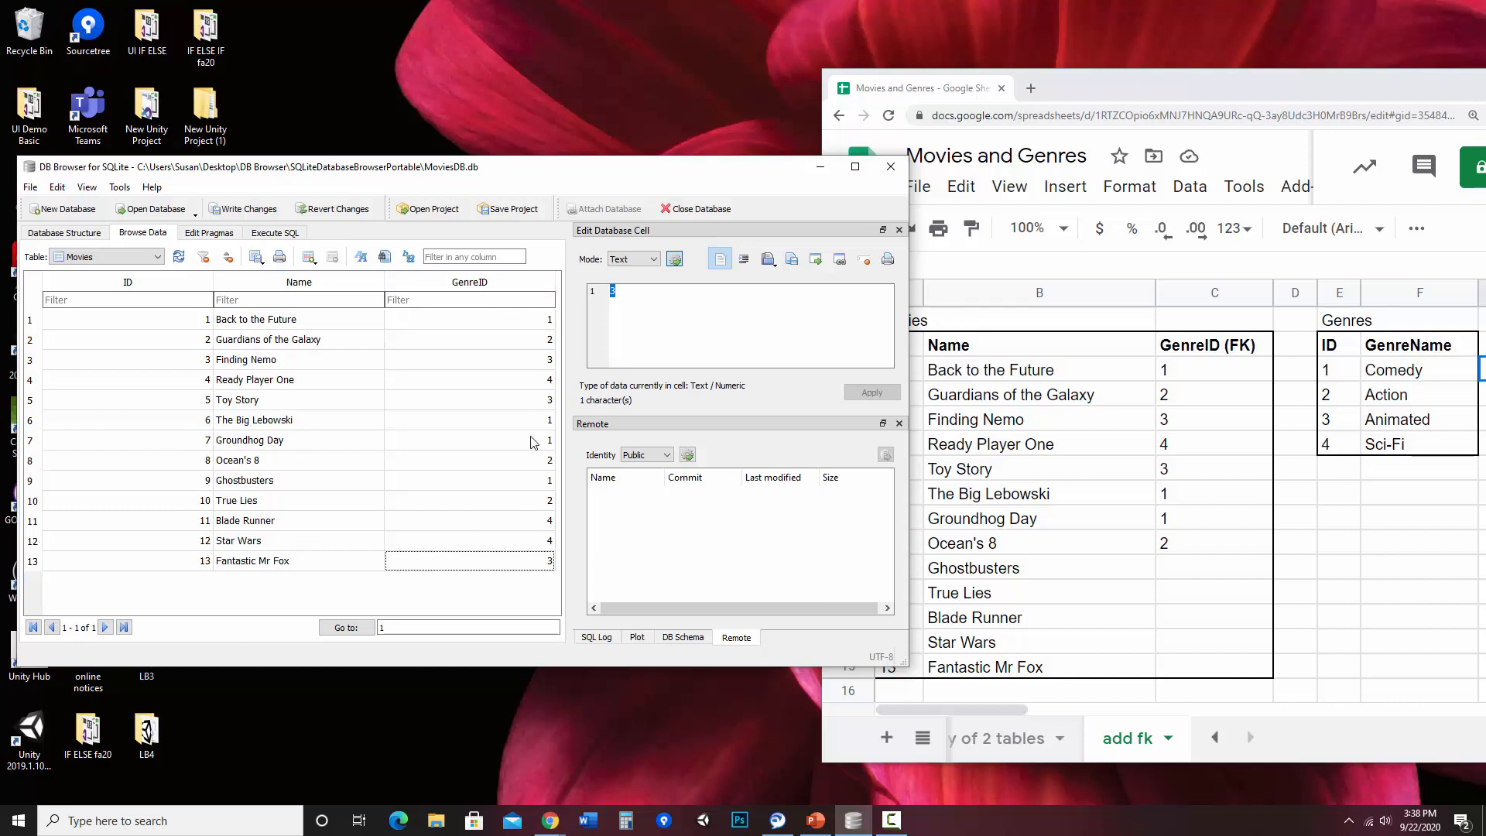
Compare the GenreID values in the Movies table with the Genres records, ending on the Genres table
left_click(115, 258)
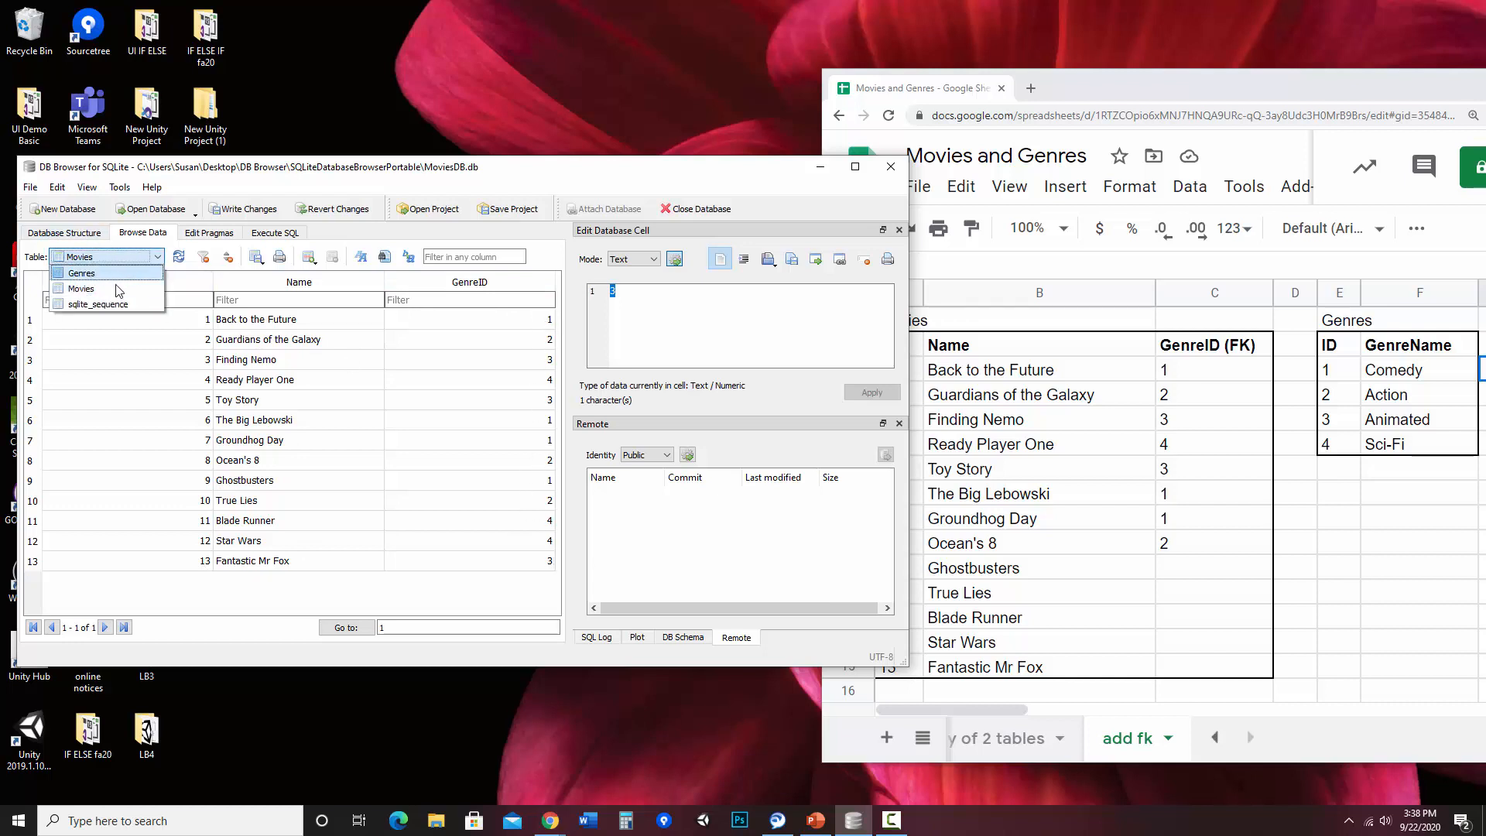
left_click(109, 271)
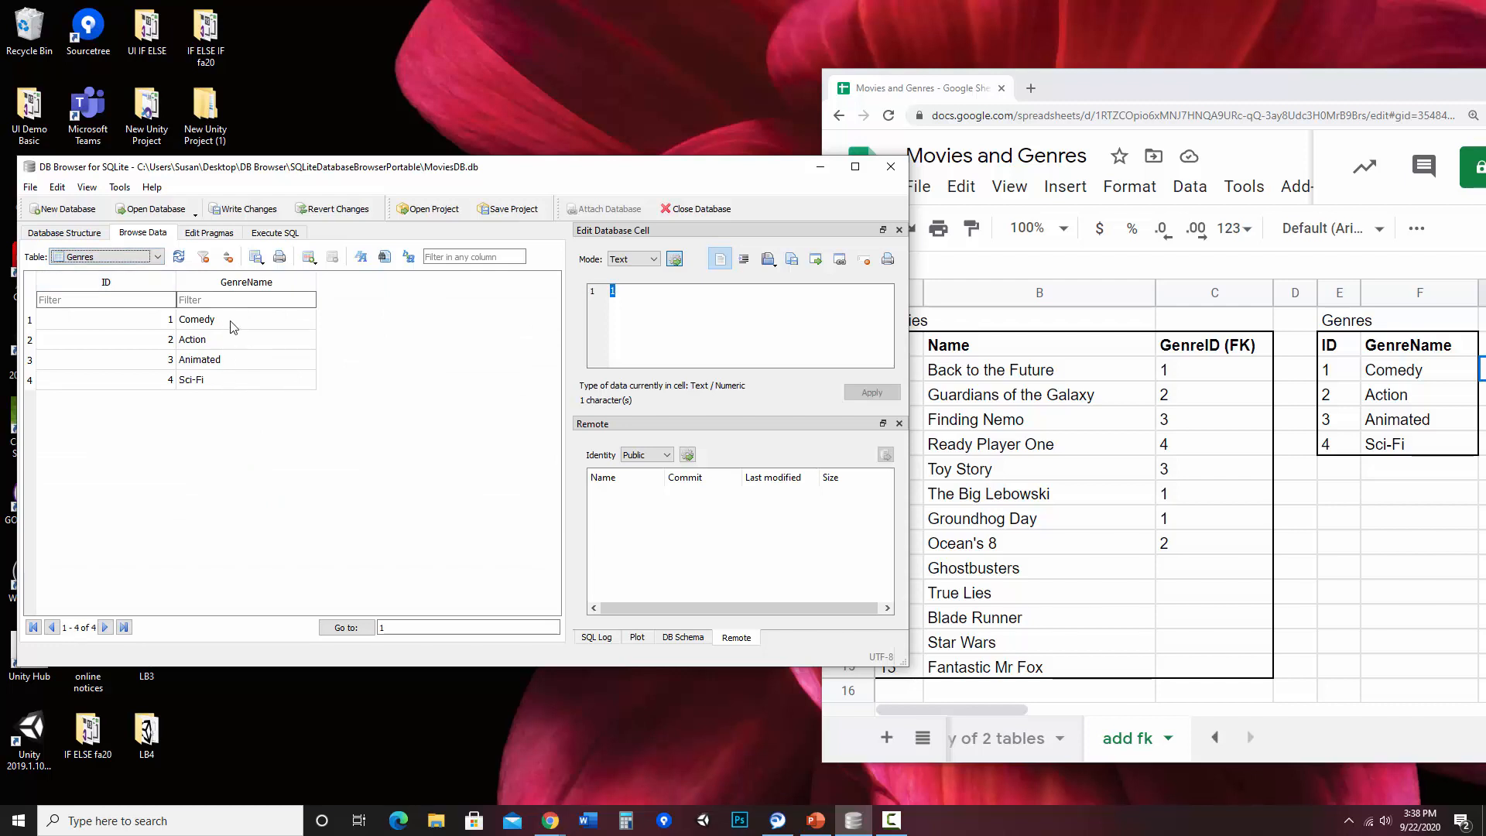
left_click(139, 258)
left_click(116, 275)
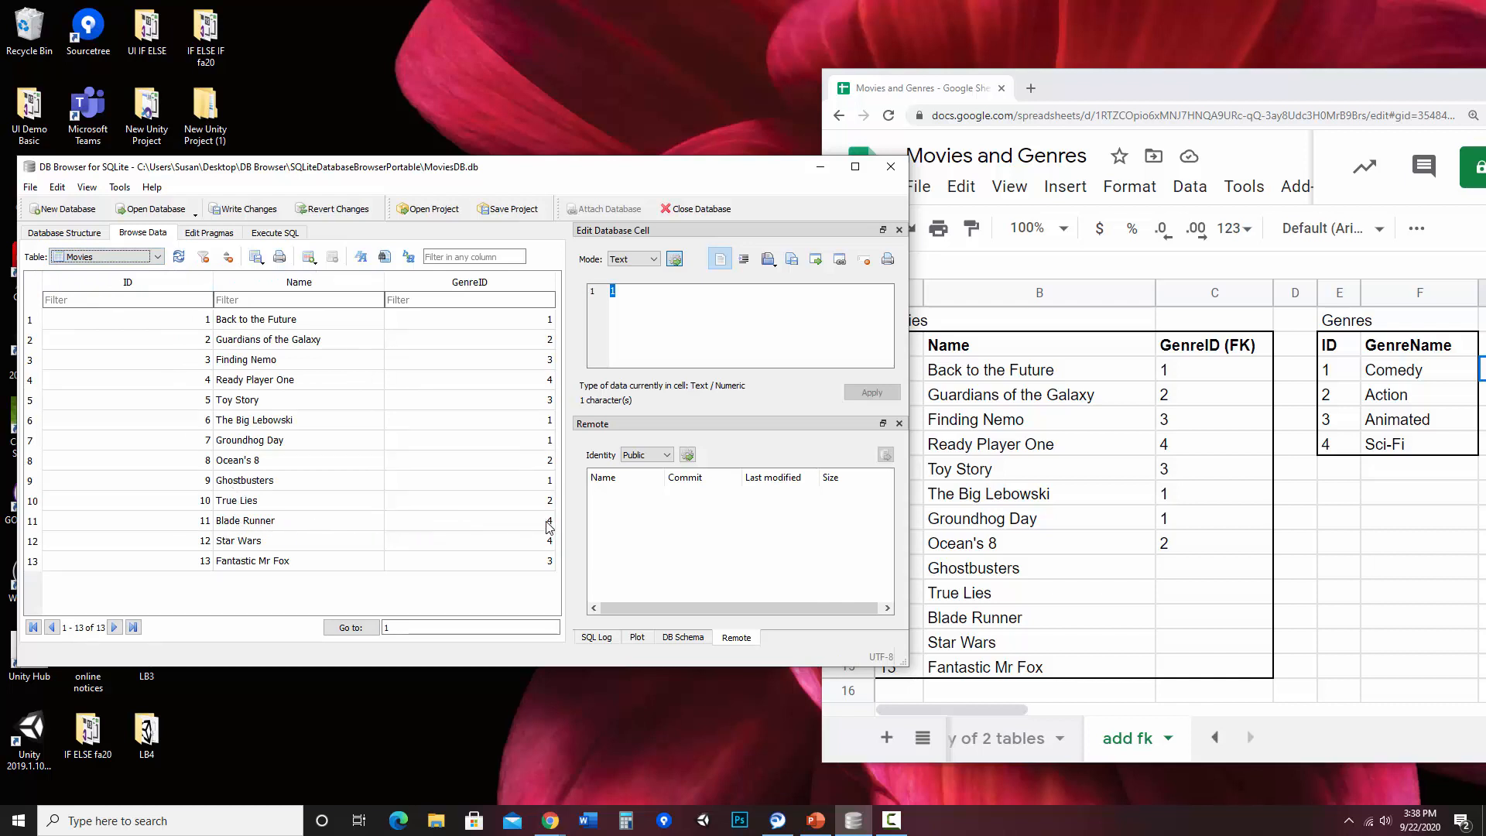
left_click(127, 260)
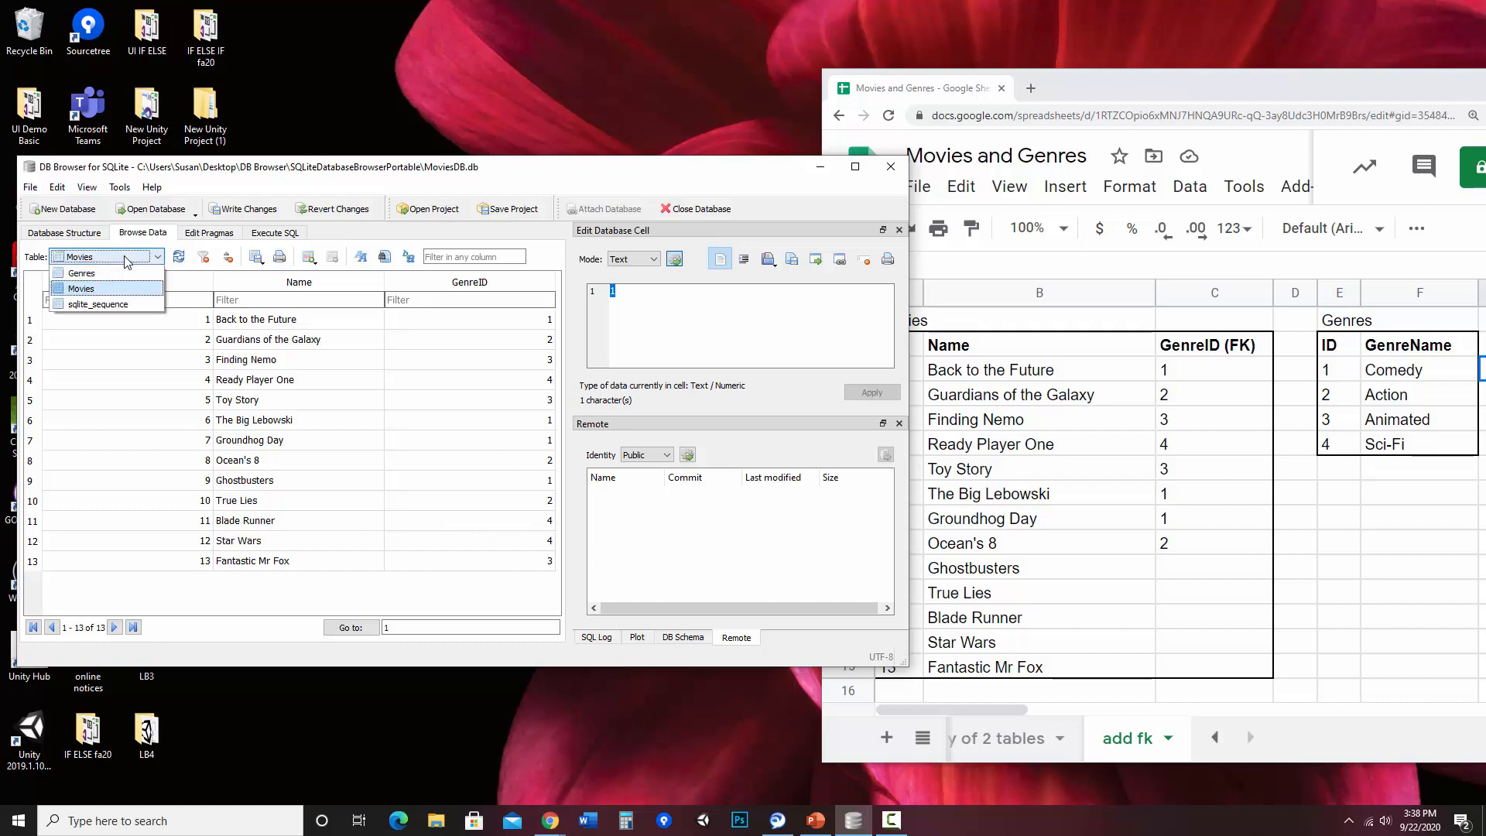
left_click(85, 273)
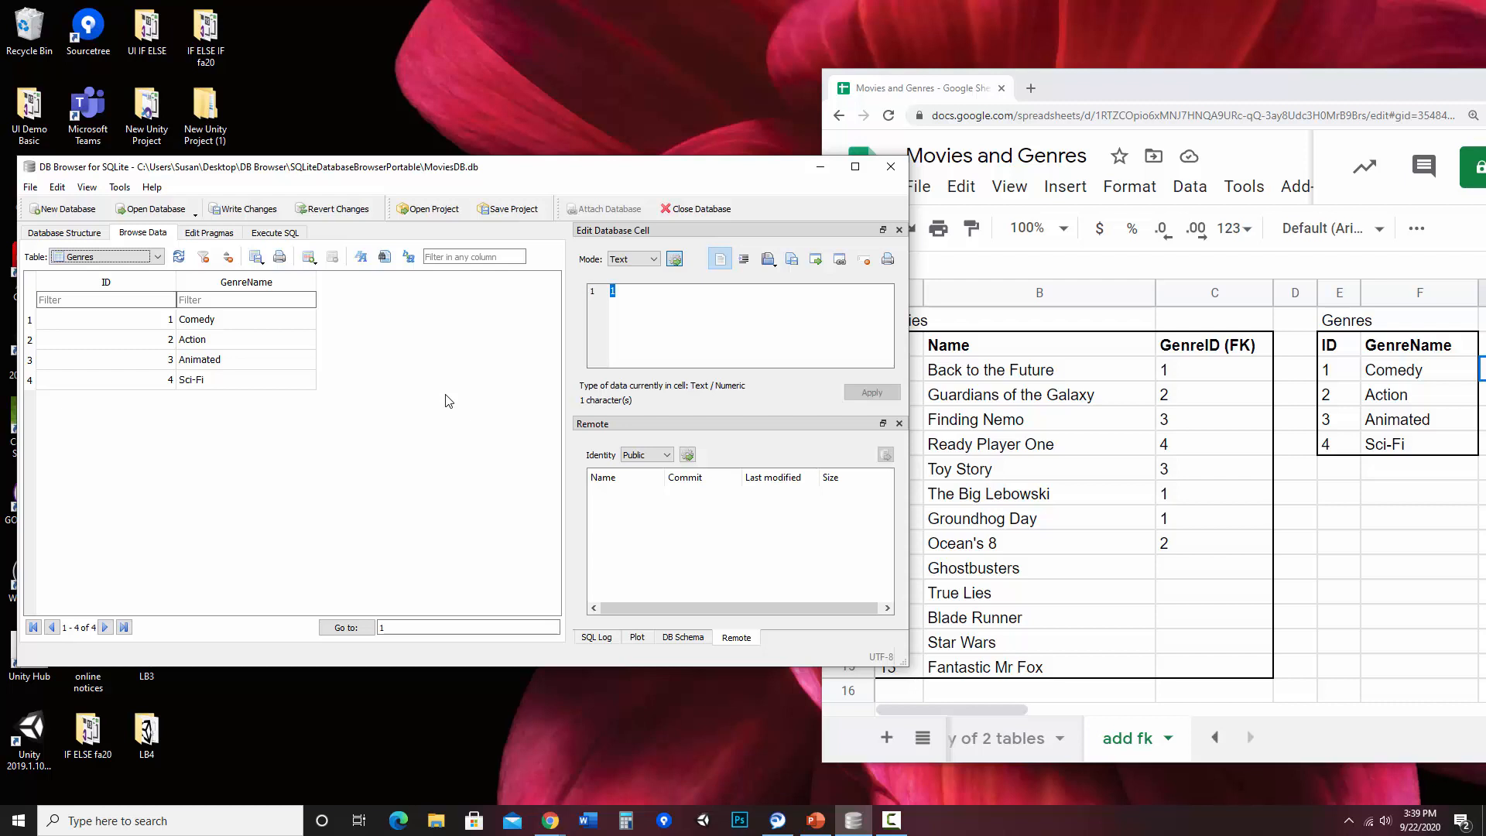
Run the SQL query SELECT * FROM Movies and enlarge the results area over the execution message area
left_click(277, 235)
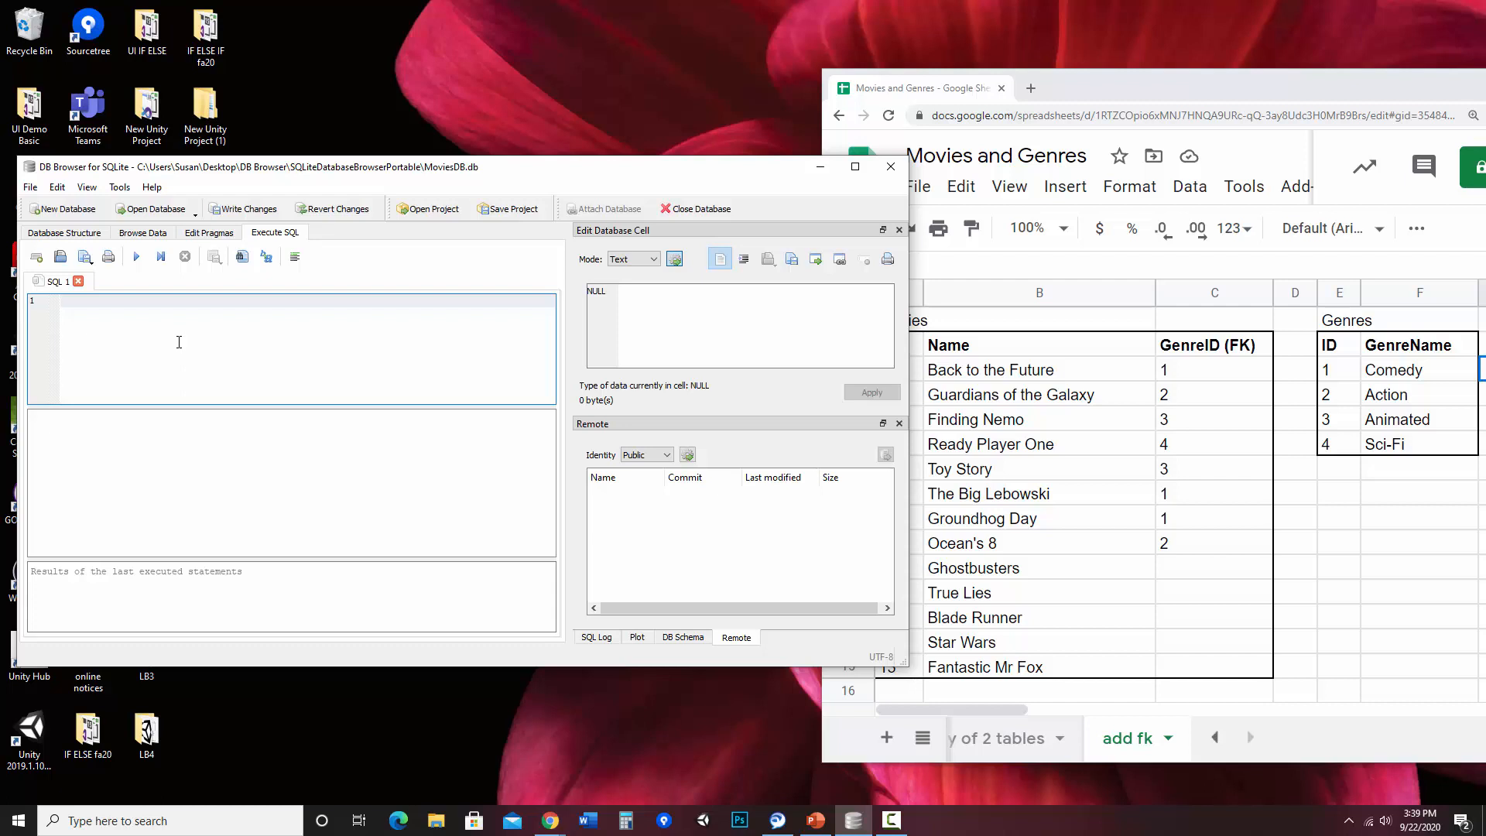
type("SELECT * FROM")
type("Movies")
key("Escape")
left_click(137, 257)
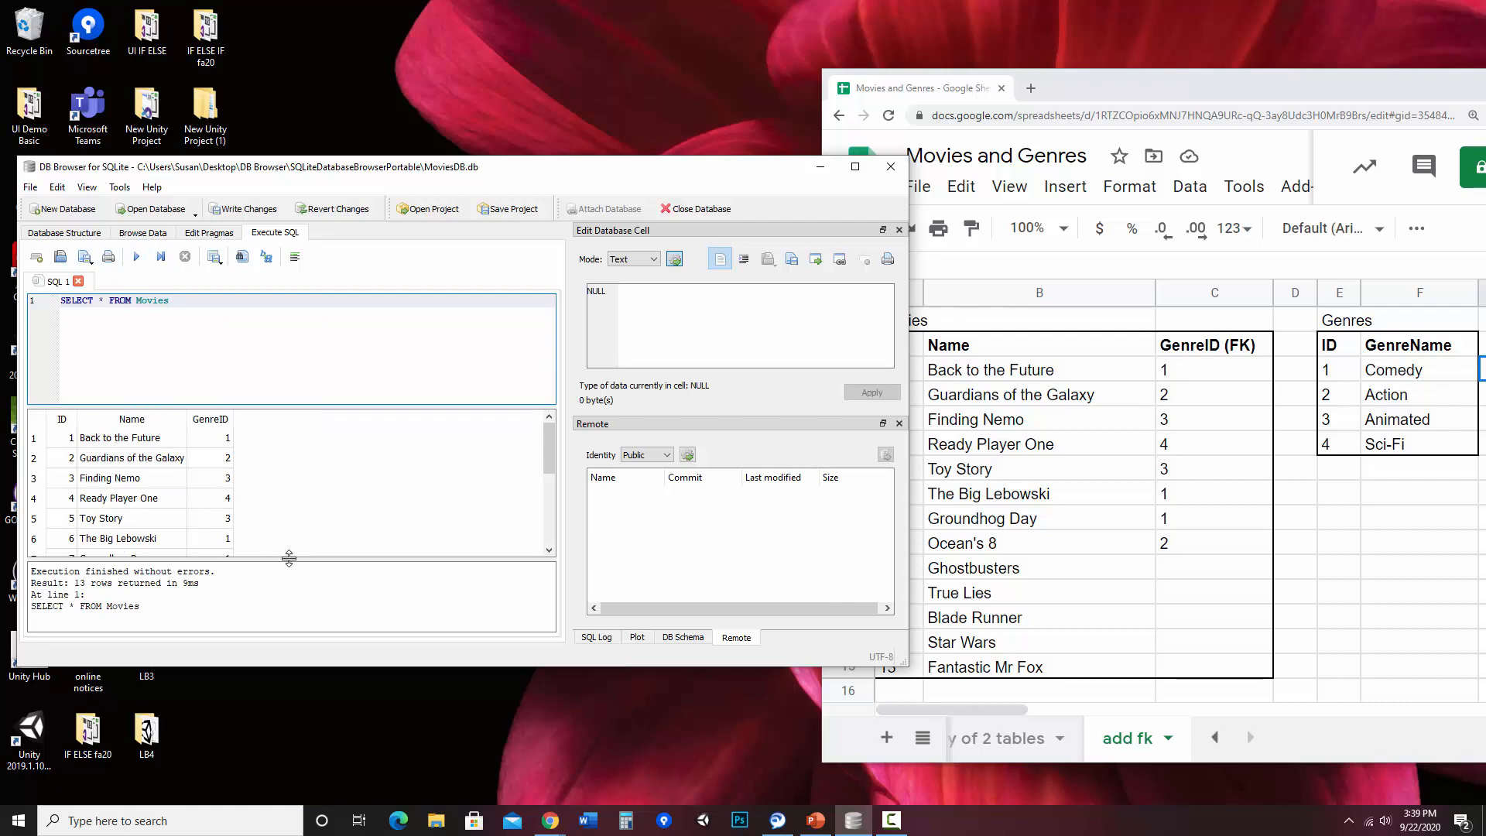
left_click_drag(288, 559, 295, 626)
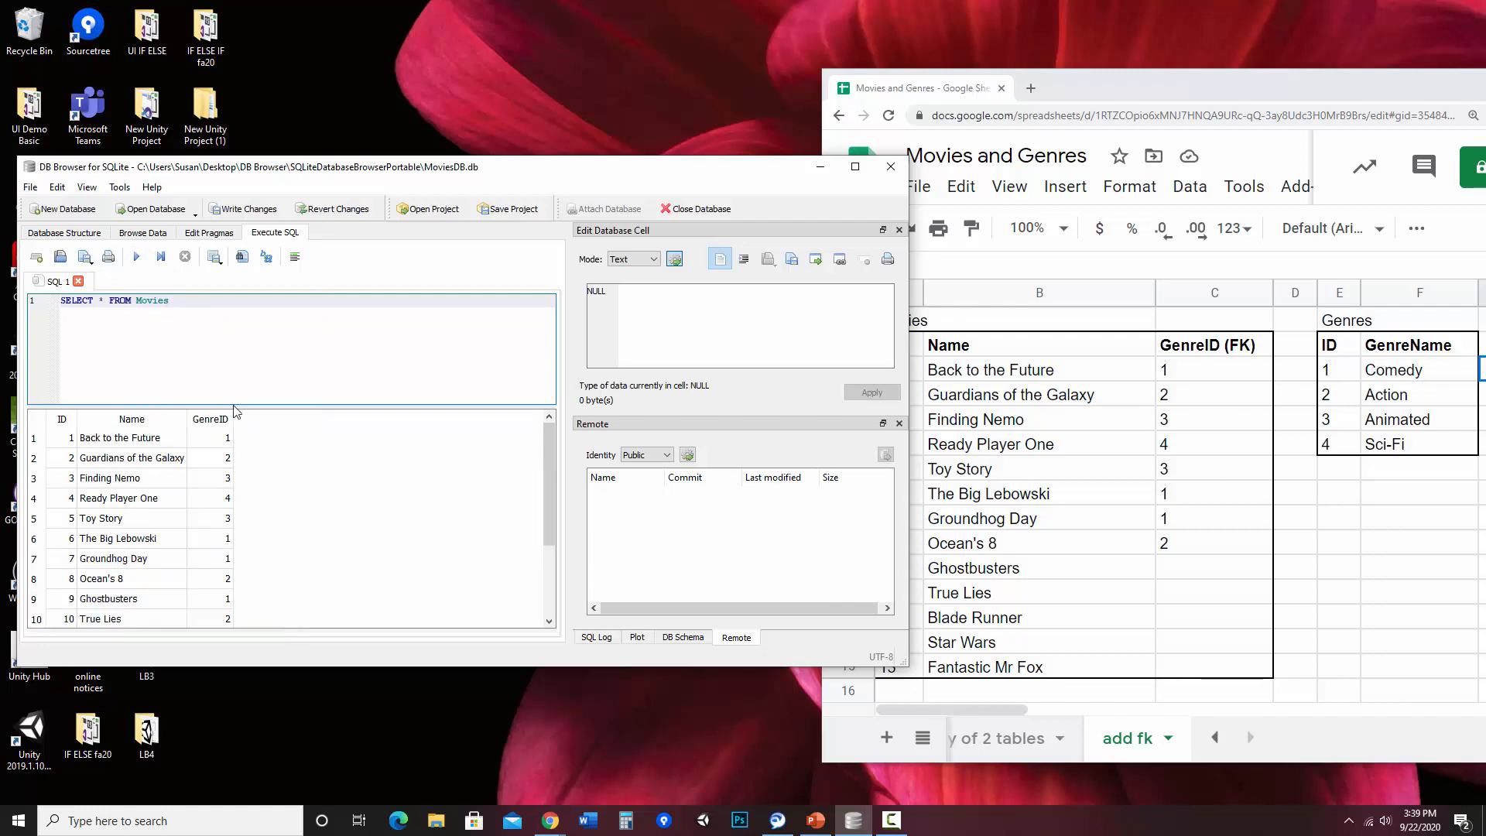
Add the condition WHERE GenreID = 4 to the Movies query and execute it
left_click(192, 302)
type("WHE")
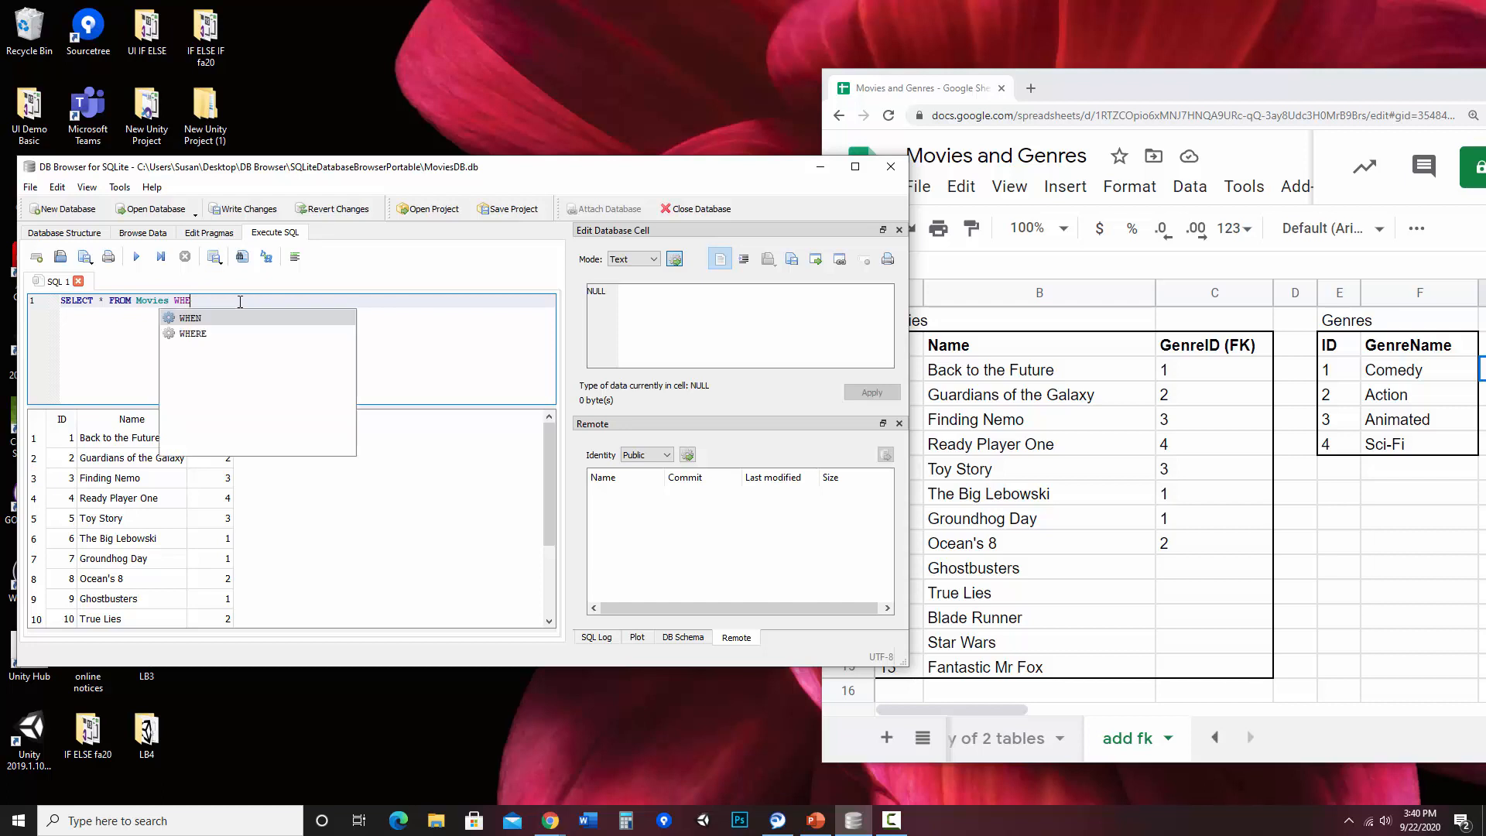
type("RE Genr")
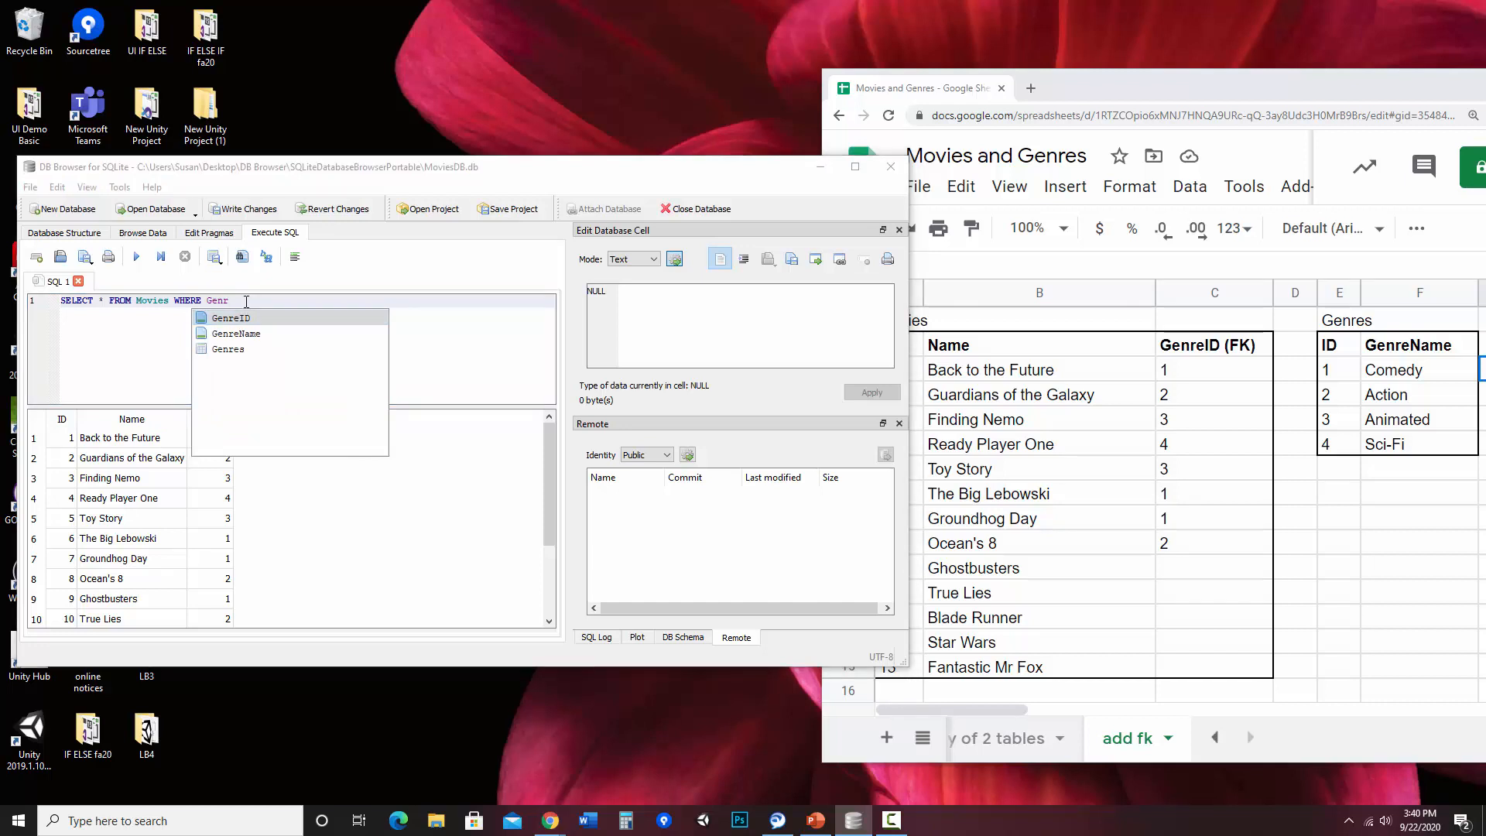
left_click(248, 314)
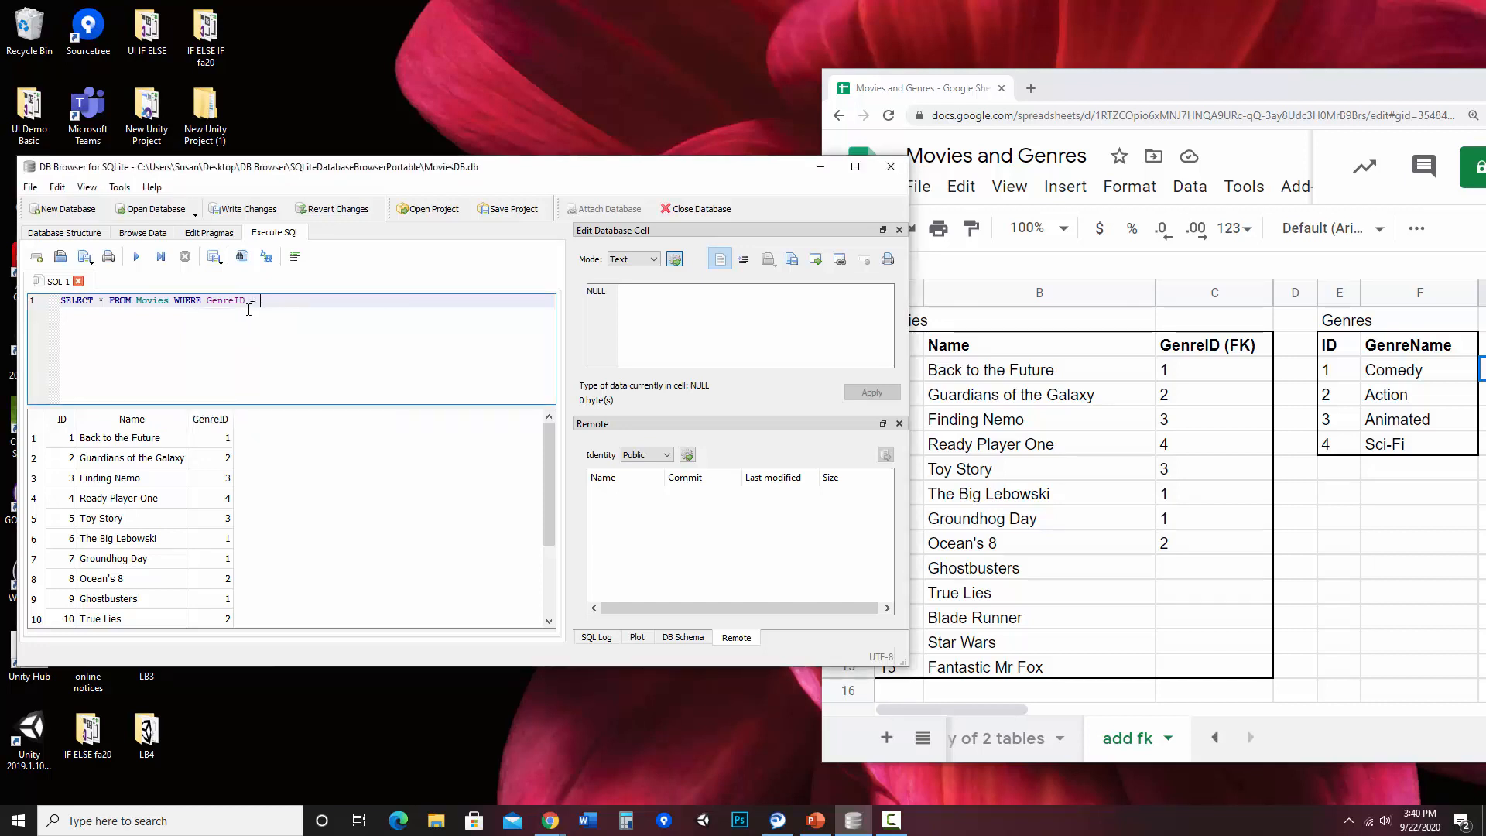
type("= 4")
left_click(136, 256)
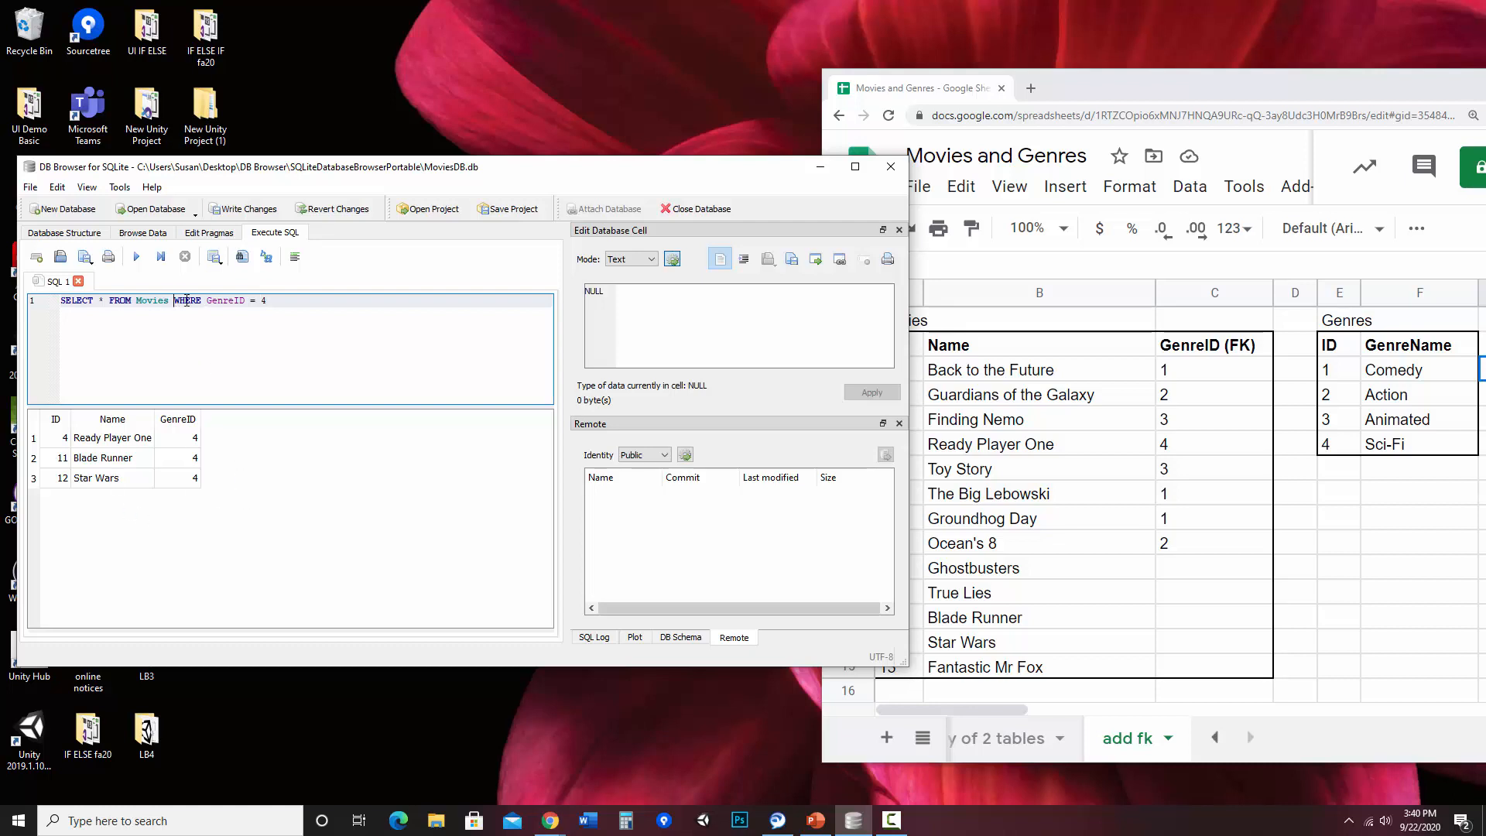
Replace the WHERE condition with Order by GenreID, execute the query, and look through all the sorted rows
left_click_drag(174, 302, 203, 302)
type("Order by")
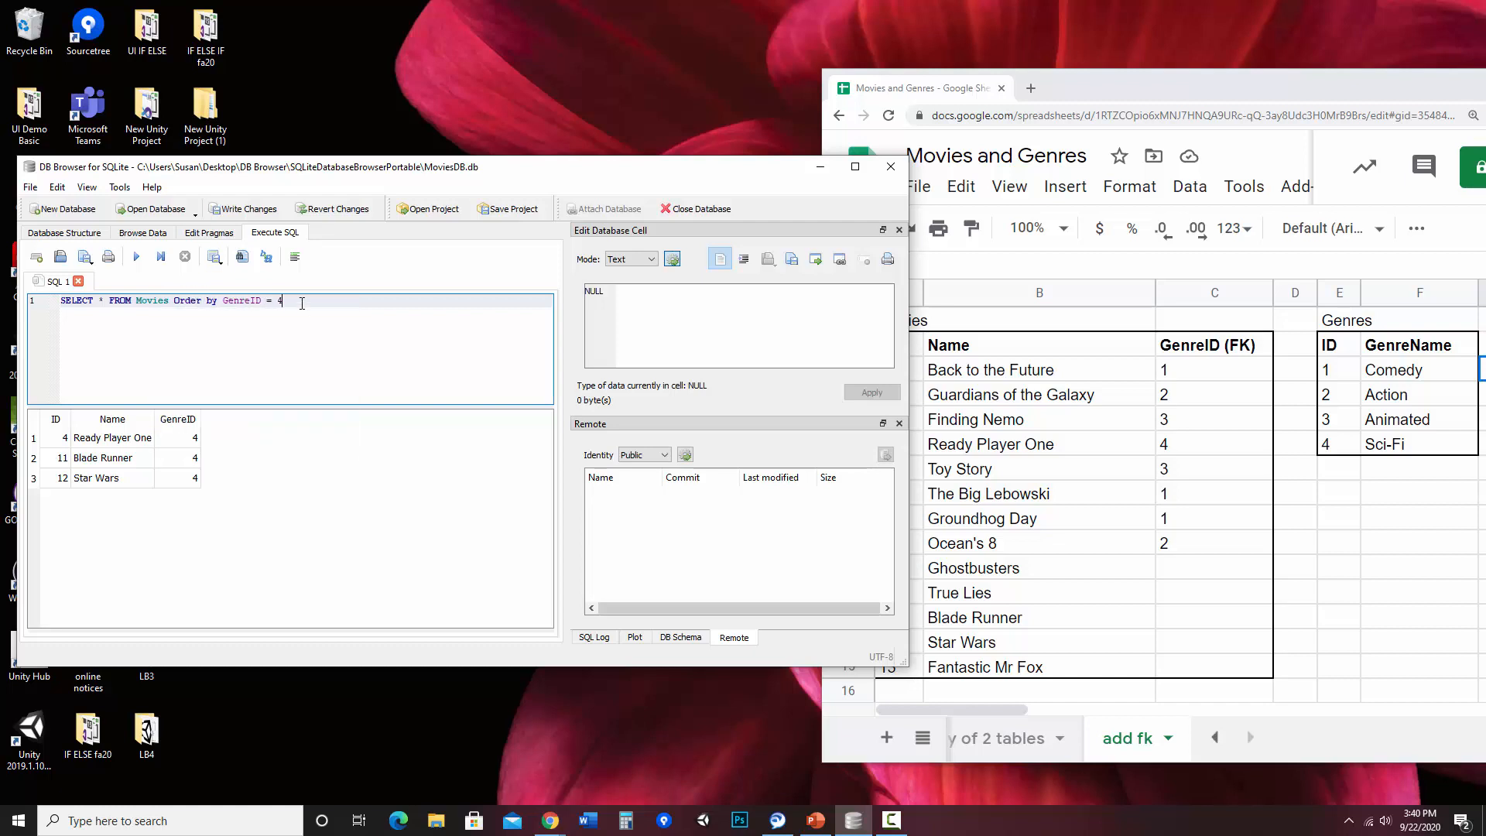
left_click_drag(302, 303, 267, 302)
key("BackSpace")
left_click(150, 257)
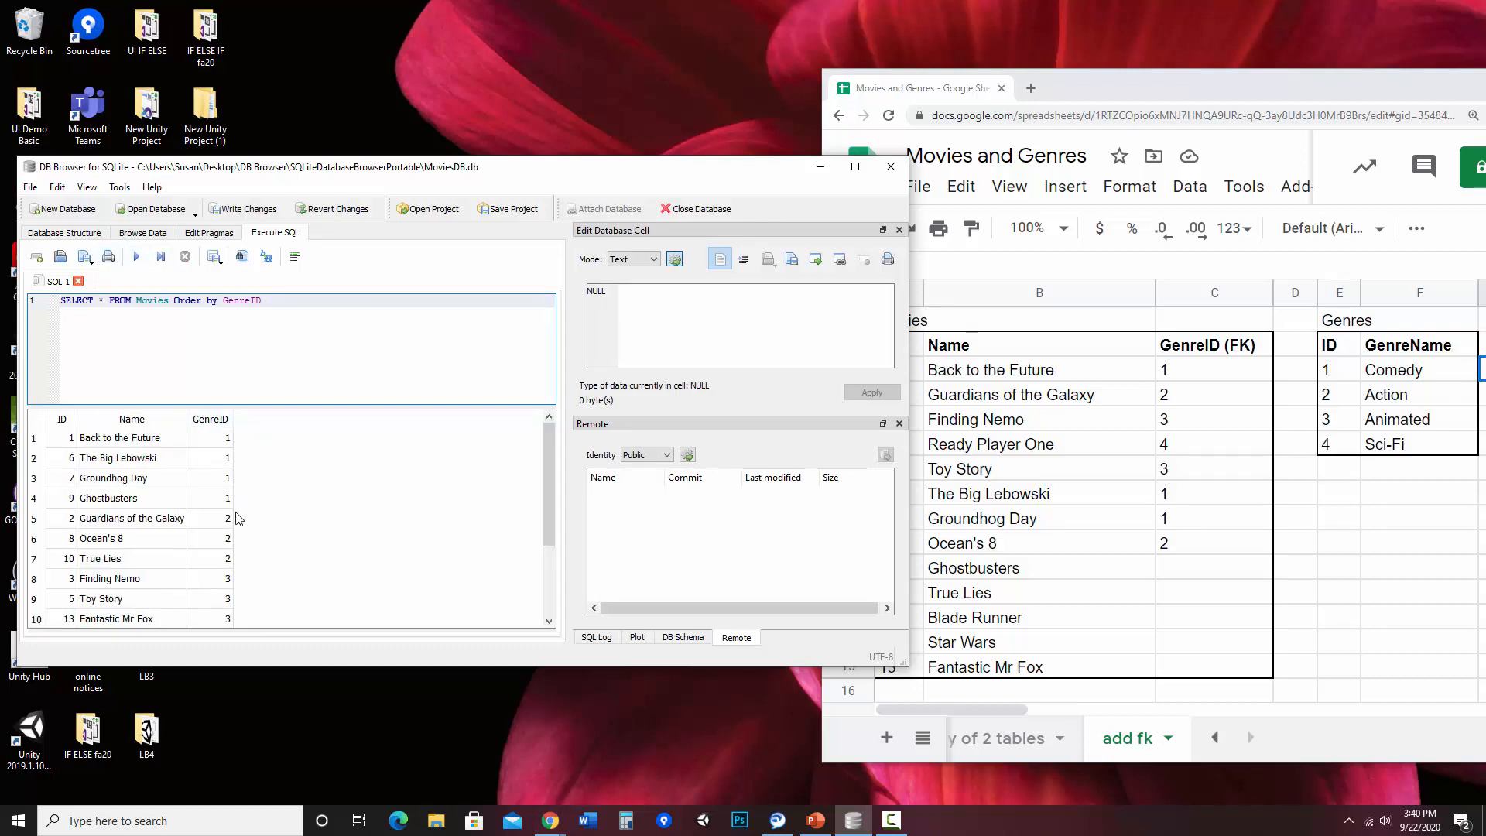
scroll(243, 581, "down", 1)
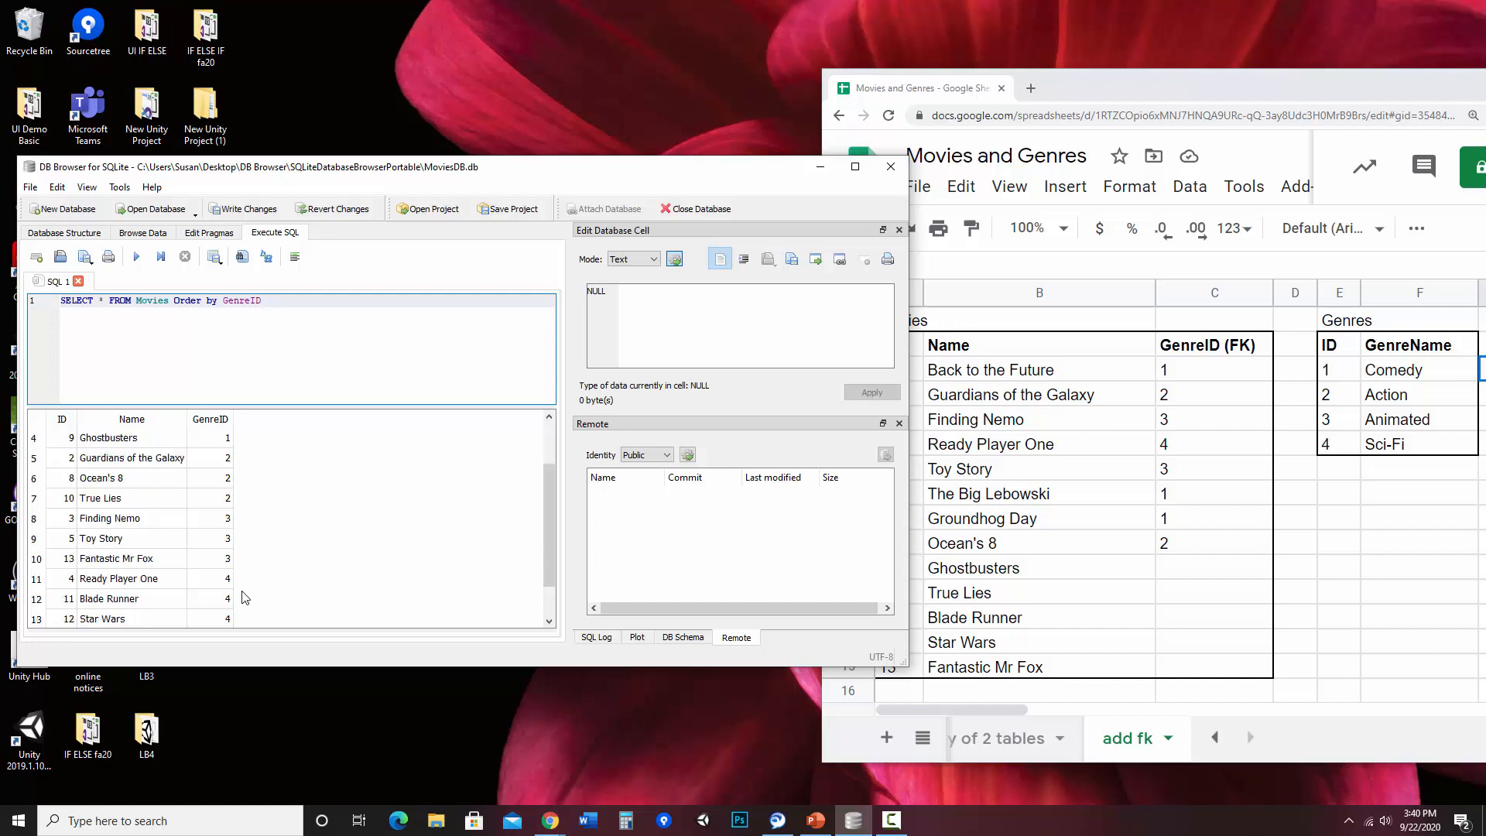
scroll(243, 596, "up", 1)
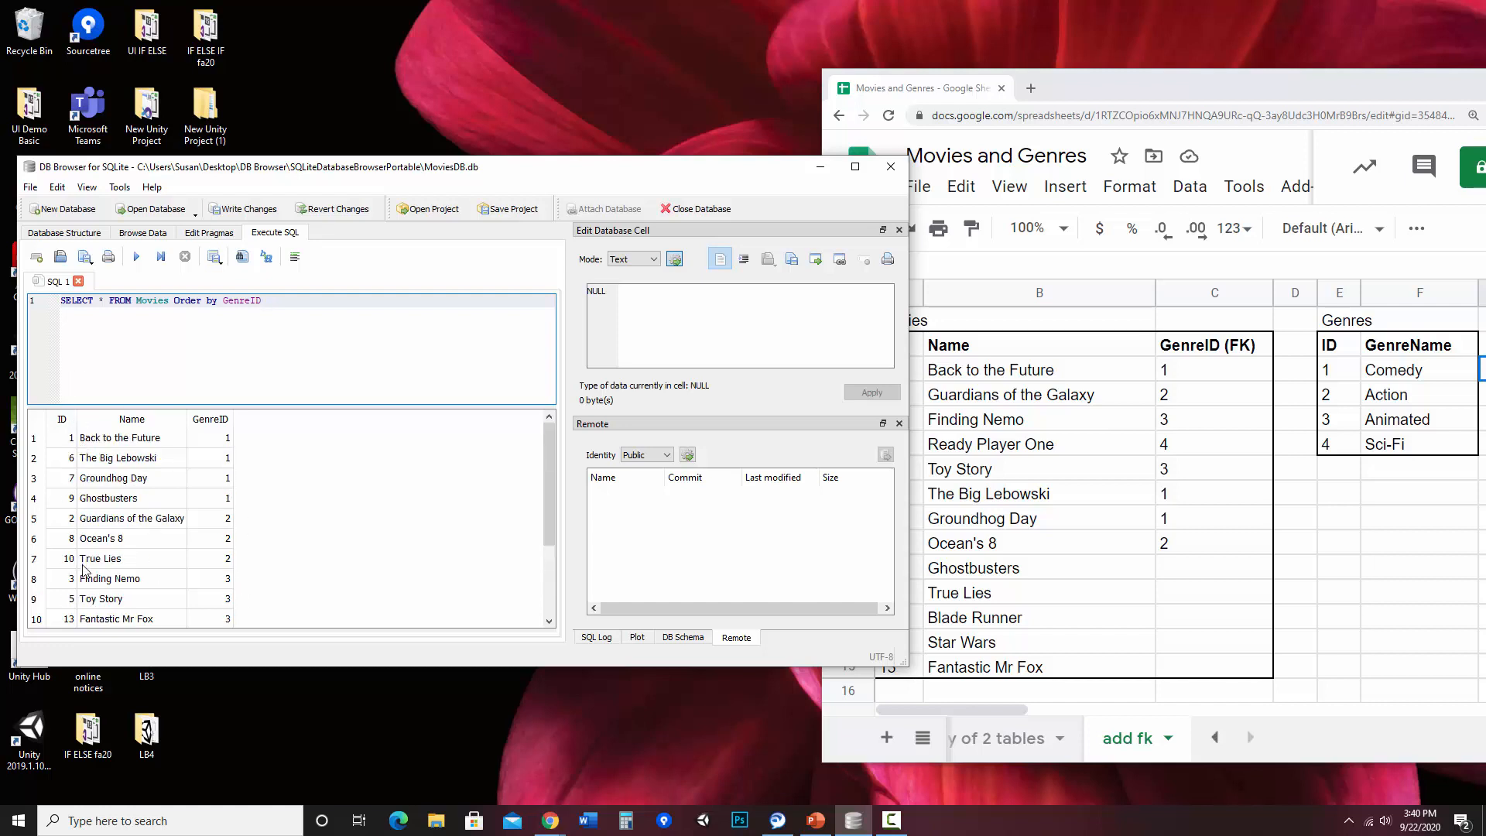
Change the query's sort column to Name and execute it again
left_click_drag(262, 300, 224, 301)
type("Name")
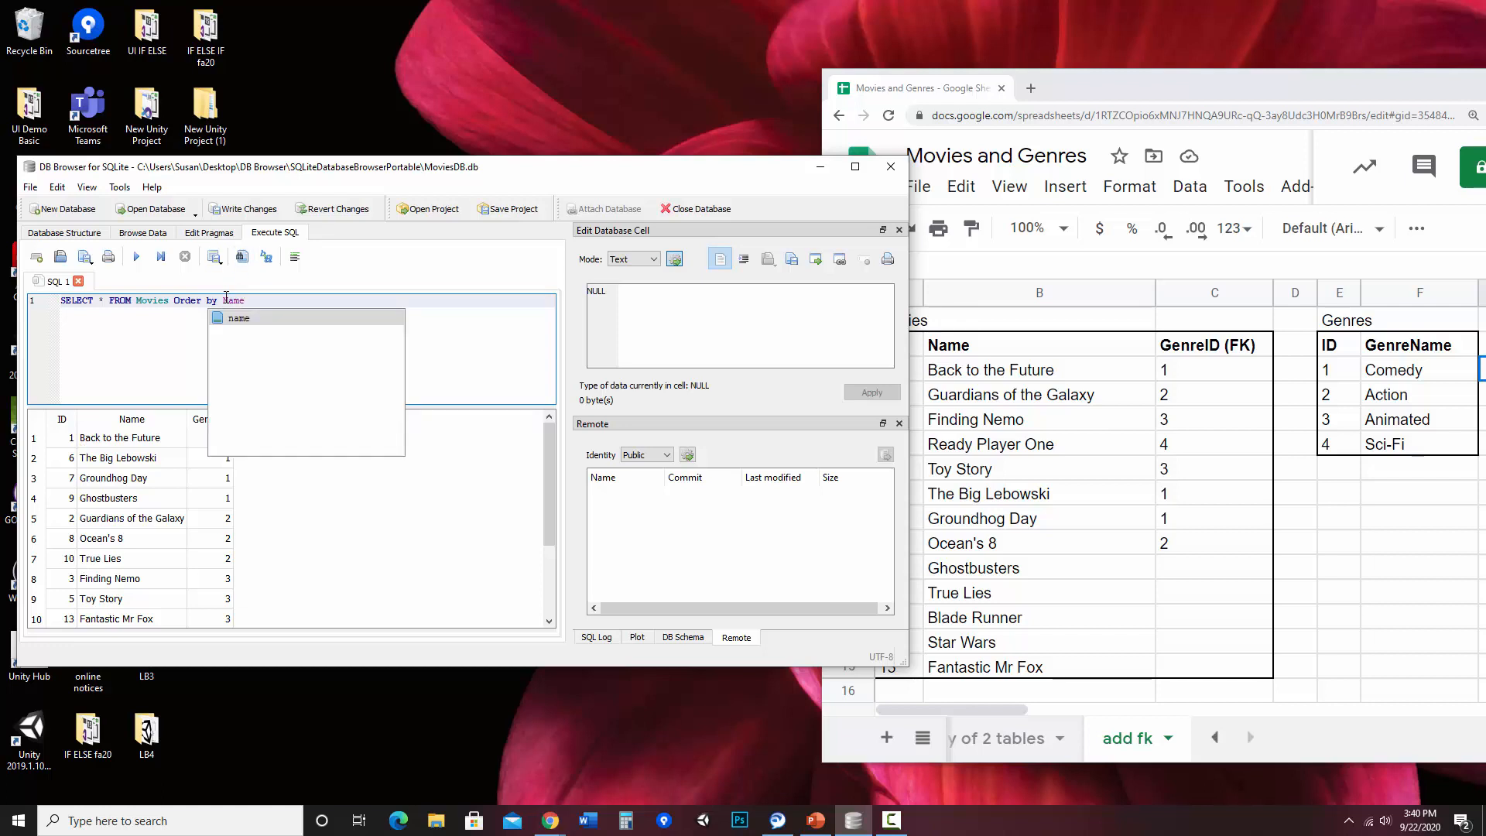
key("Escape")
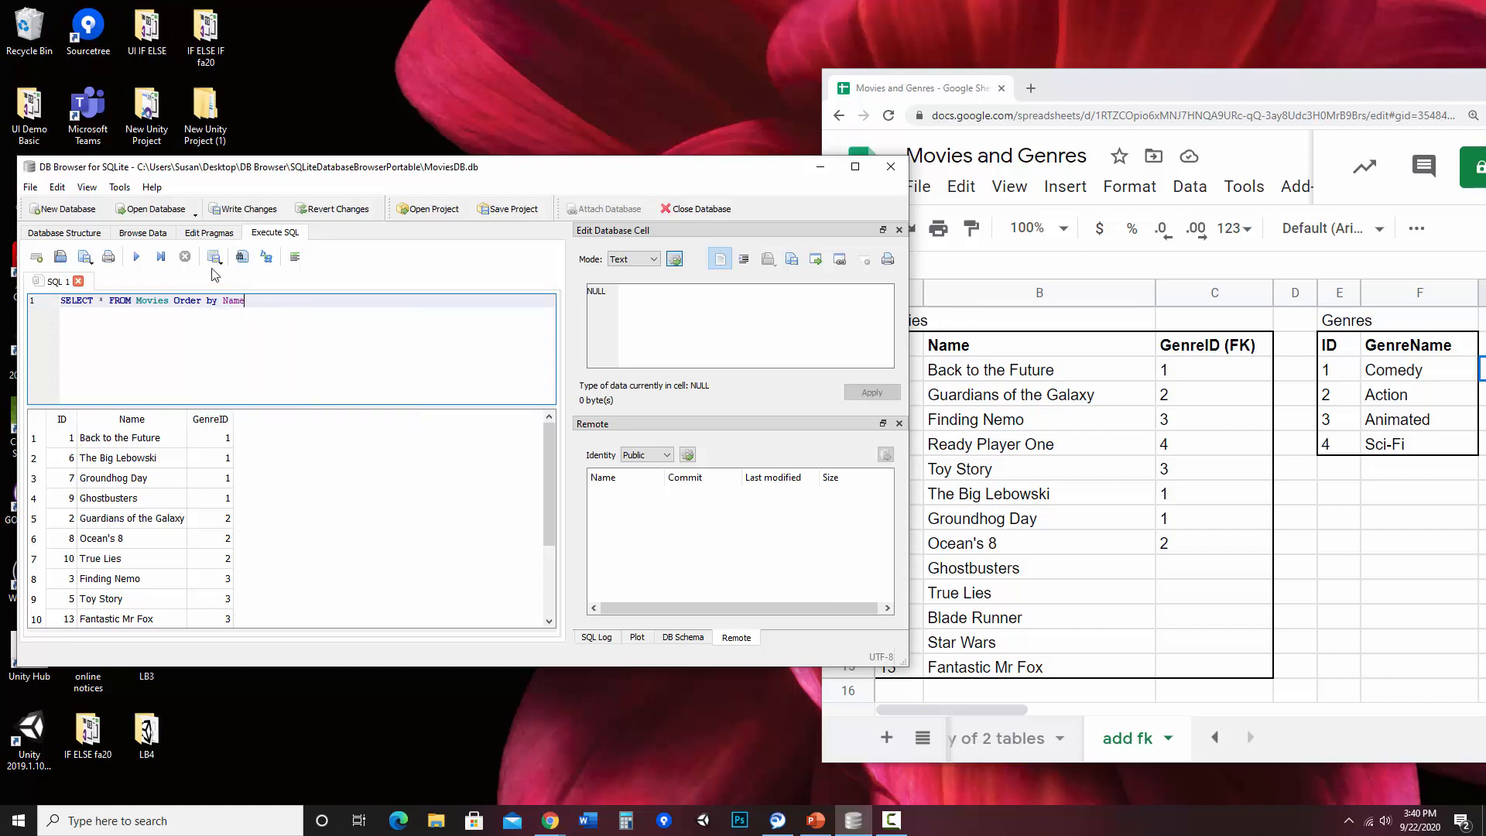
left_click(136, 258)
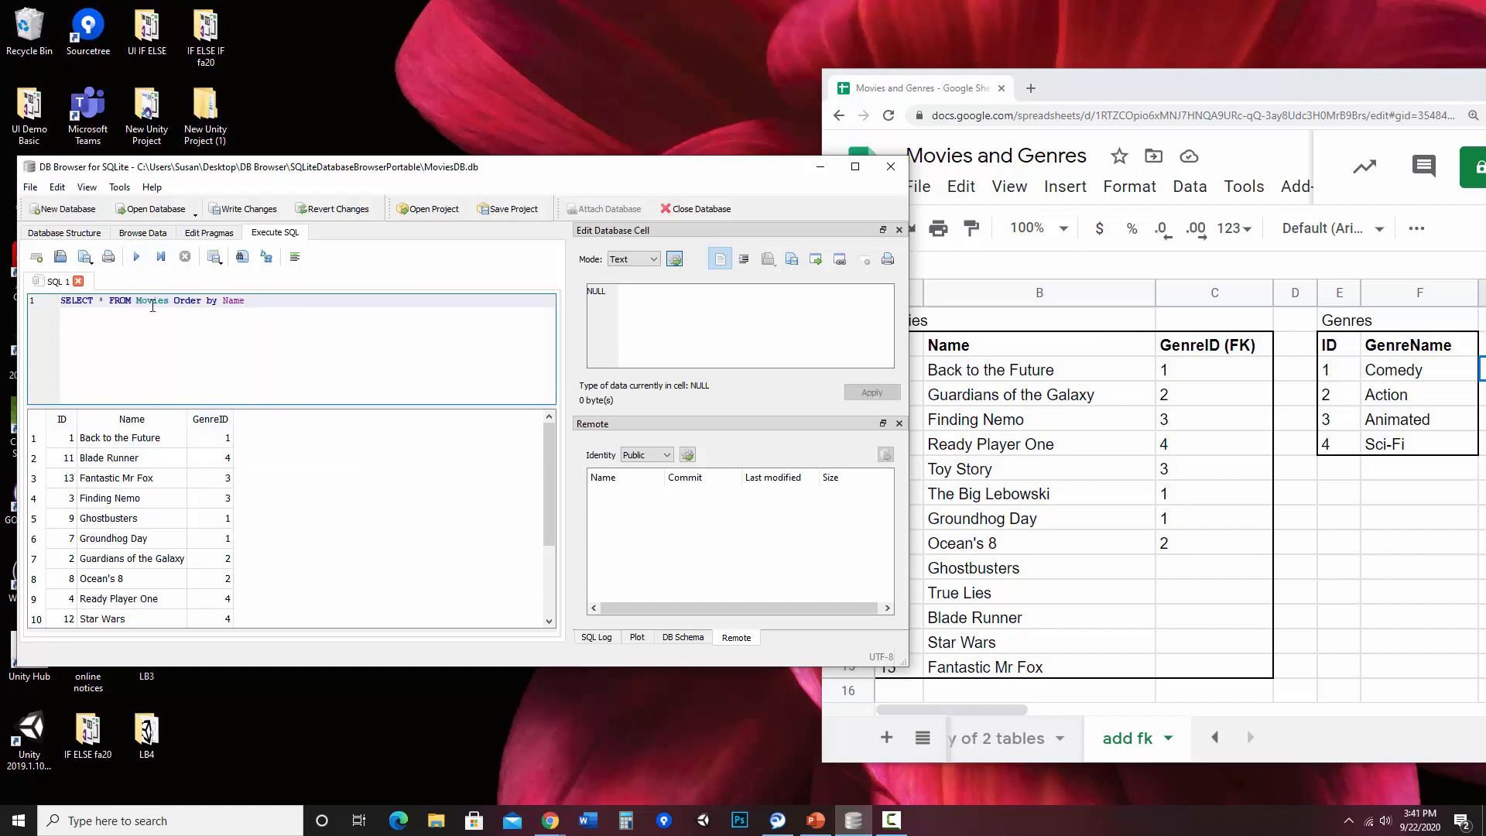
left_click_drag(62, 300, 246, 302)
left_click(280, 335)
left_click_drag(264, 308, 59, 306)
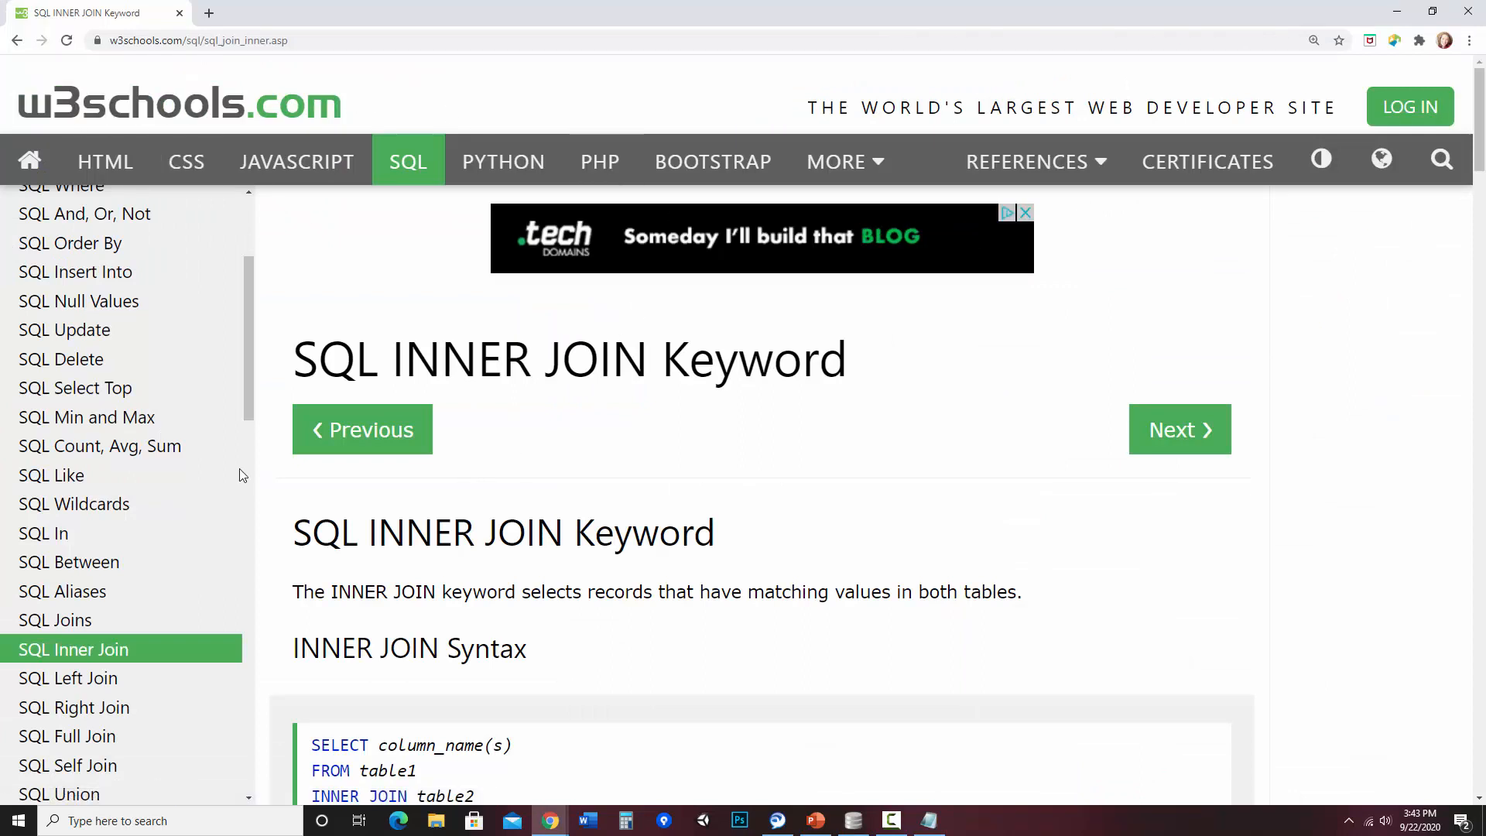
Review the SQL topic list and the INNER JOIN syntax and diagram on the w3schools page in the browser
scroll(70, 275, "up", 3)
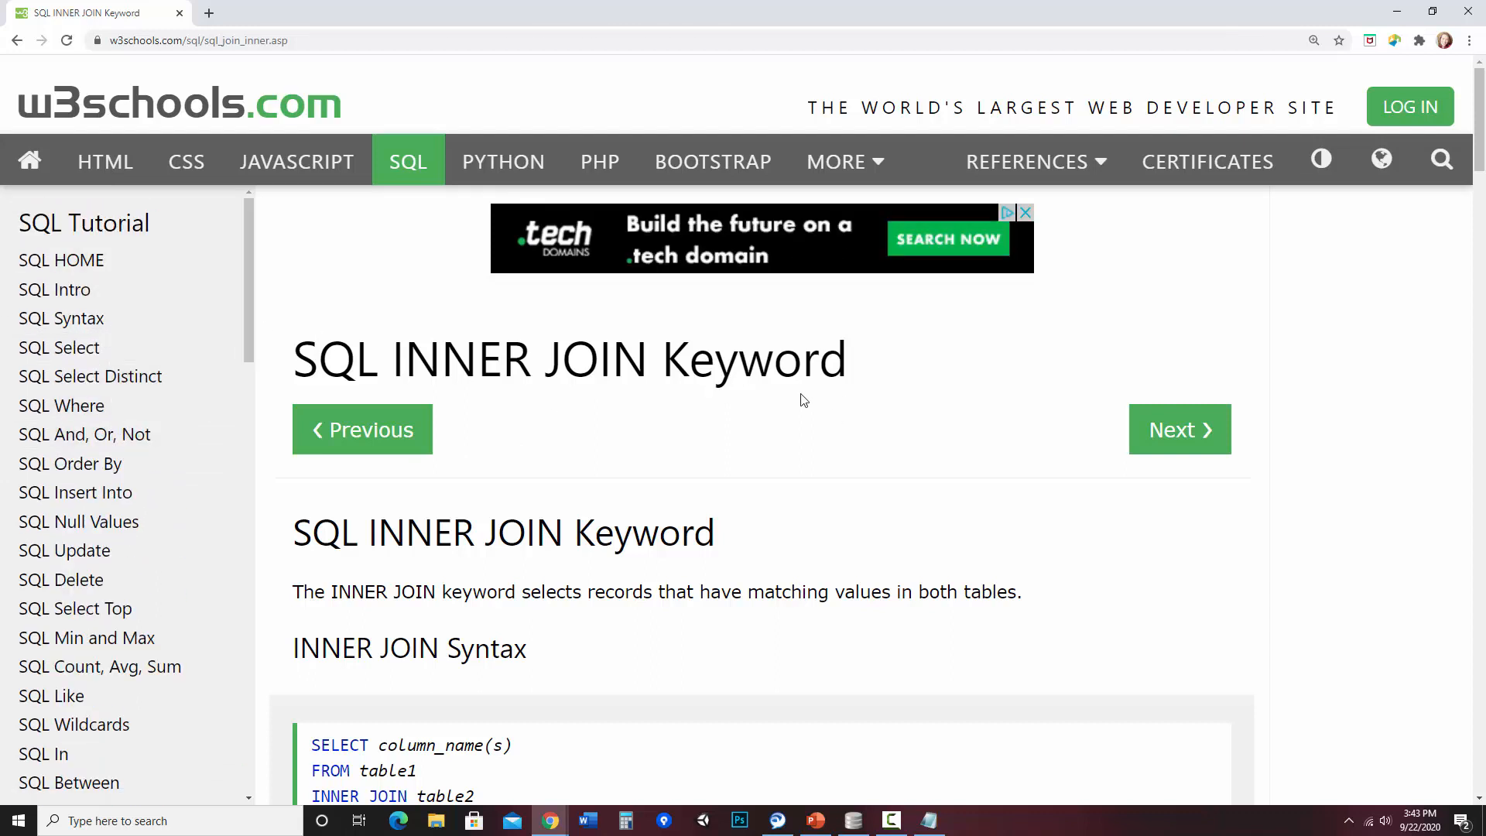
scroll(803, 398, "down", 3)
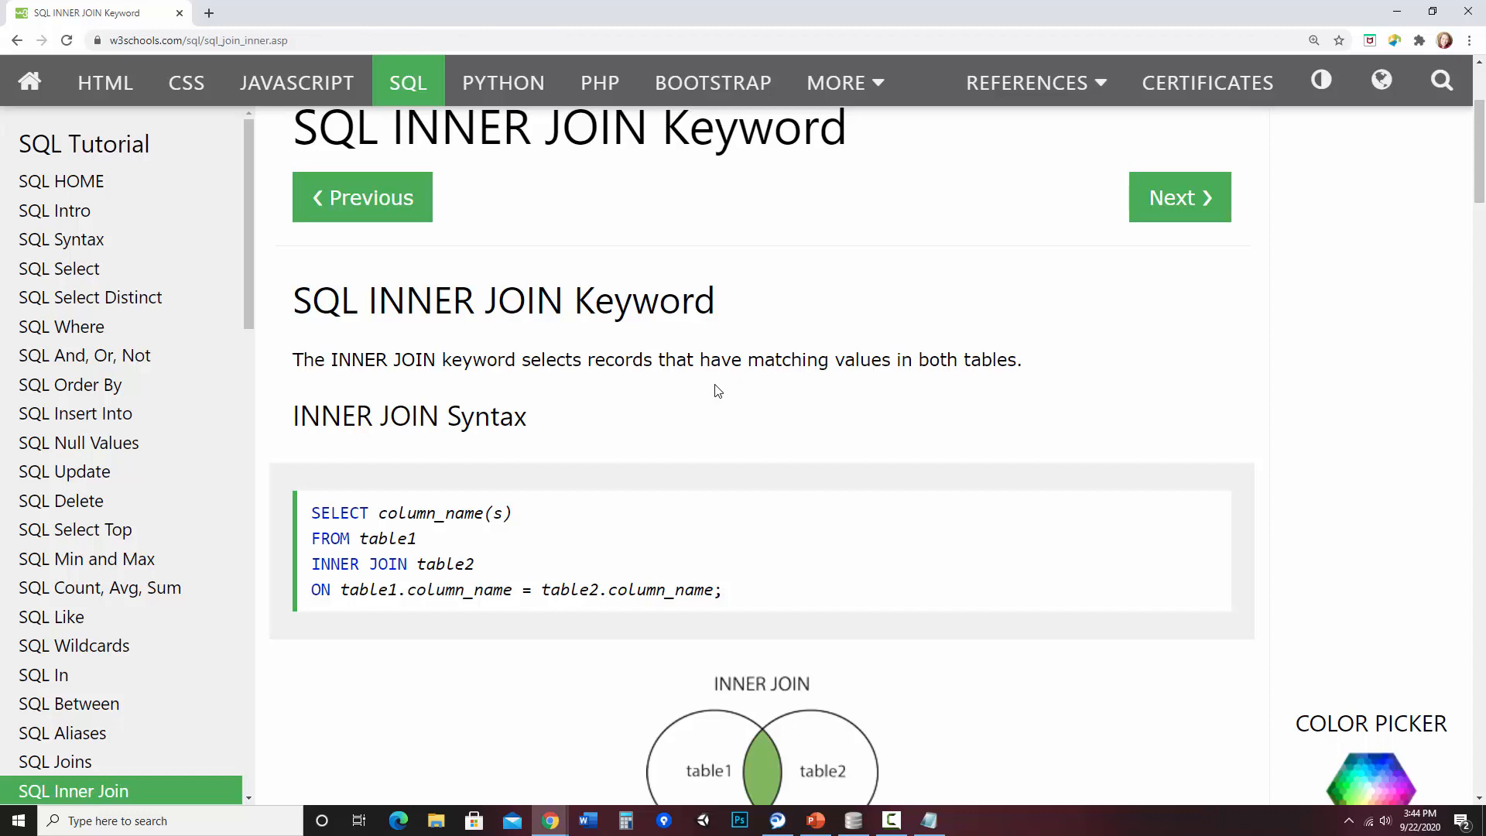
scroll(719, 391, "down", 1)
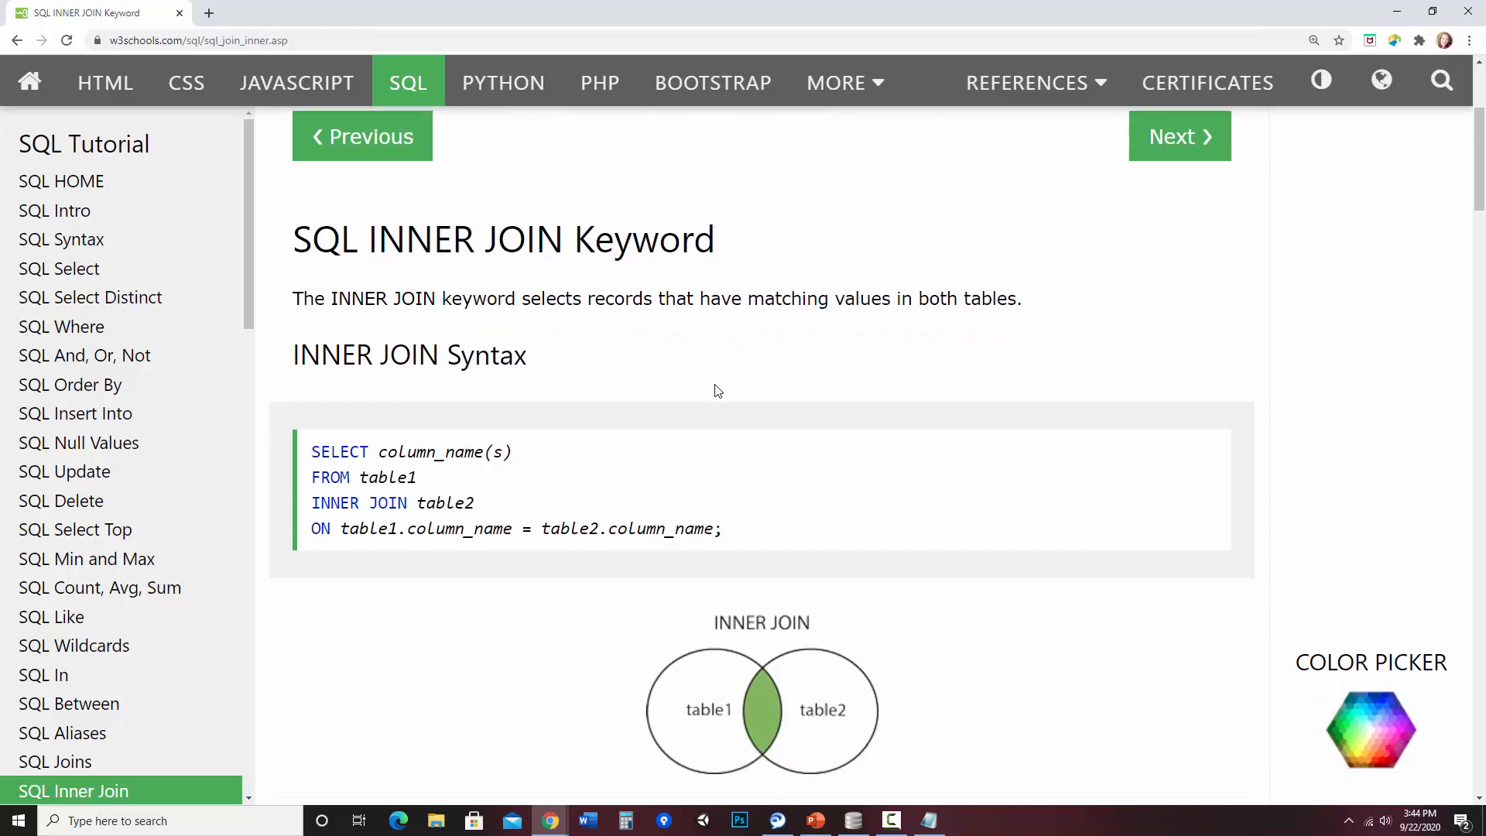
Examine the ON clause of the INNER JOIN syntax on the w3schools page, and move the browser window off the database program
scroll(718, 391, "down", 1)
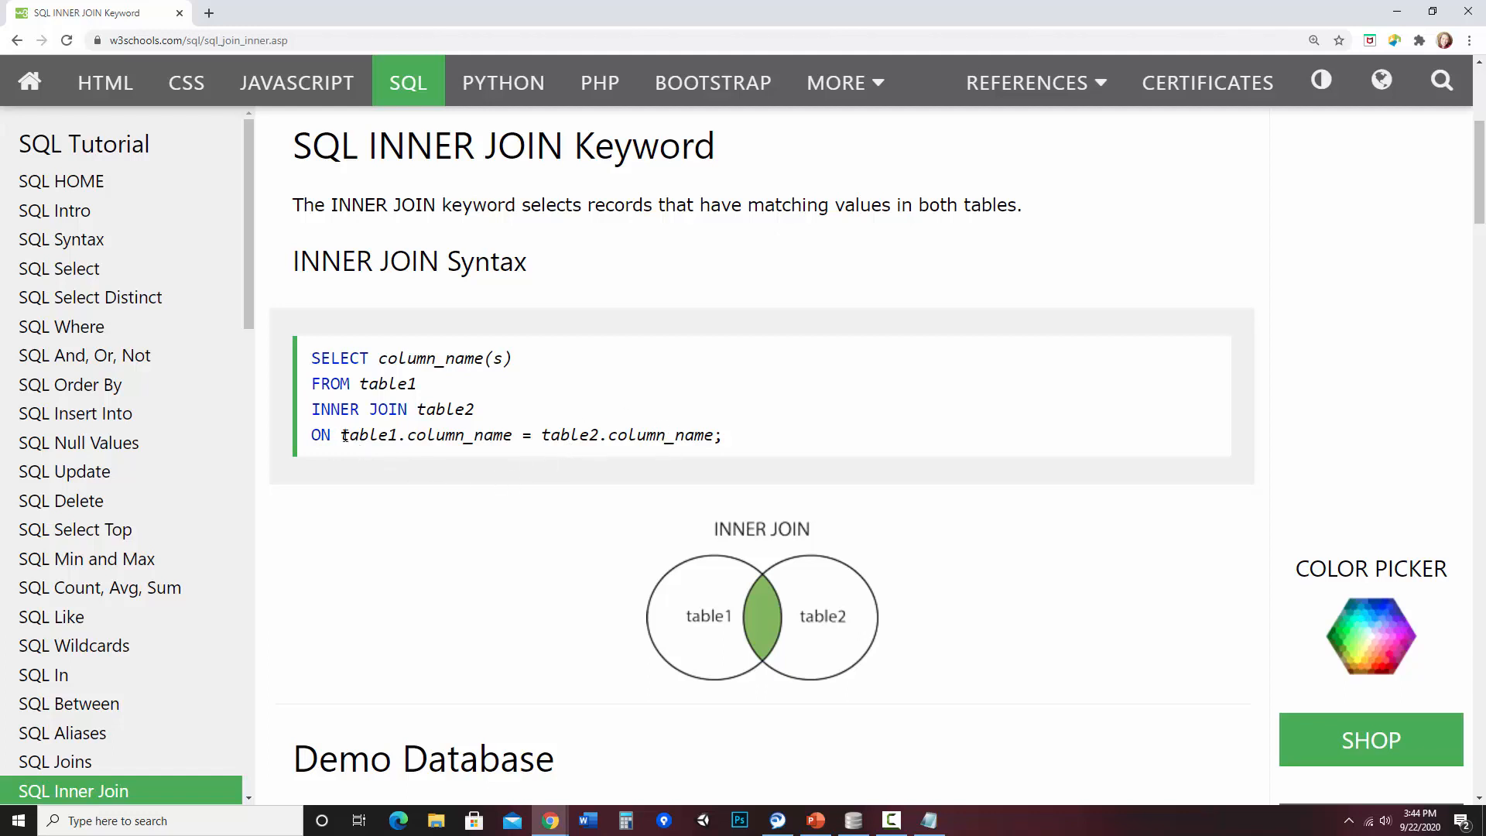
left_click_drag(343, 436, 726, 447)
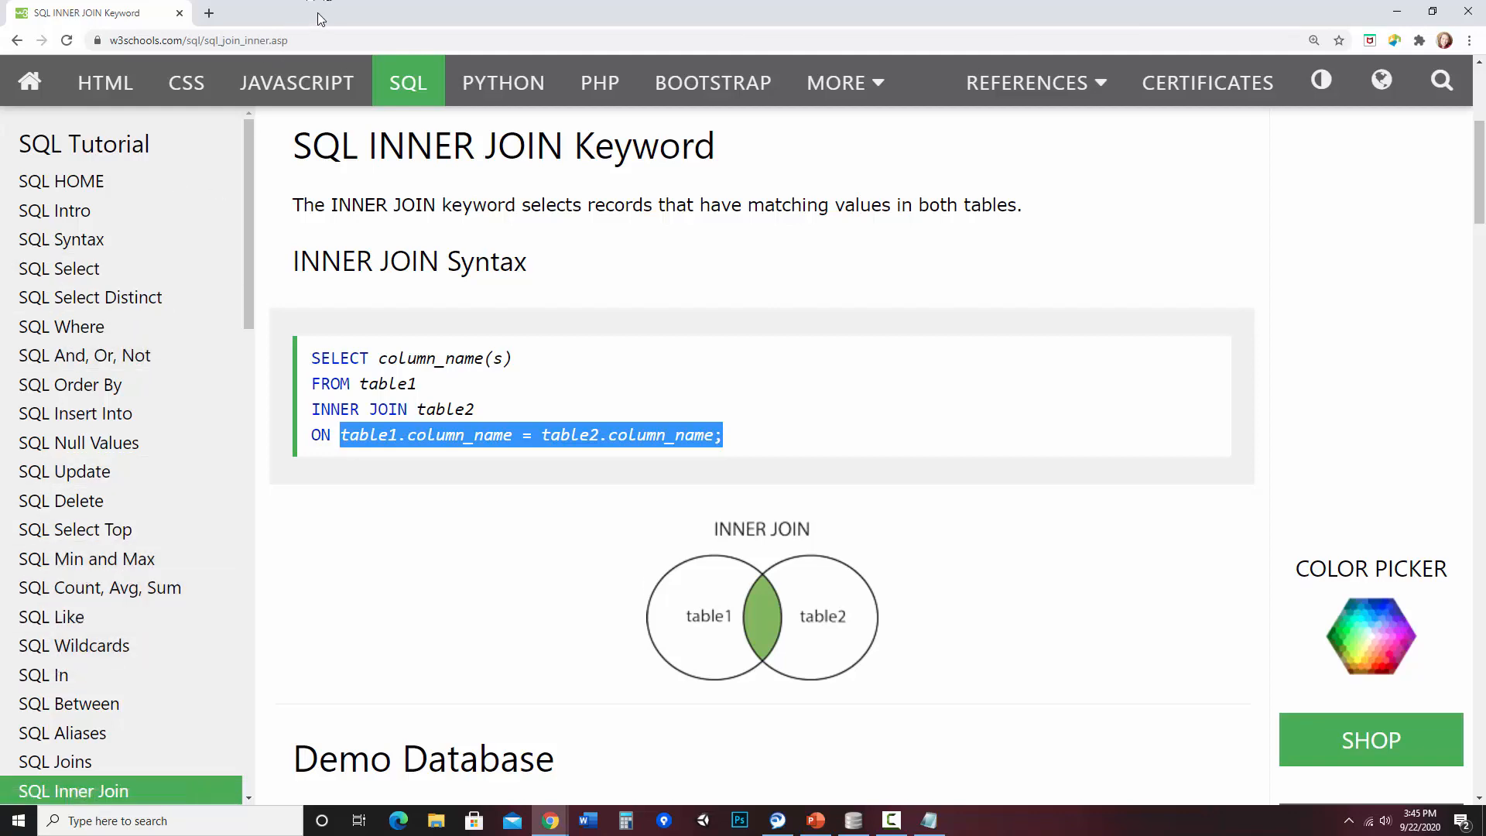
left_click_drag(319, 14, 1320, 103)
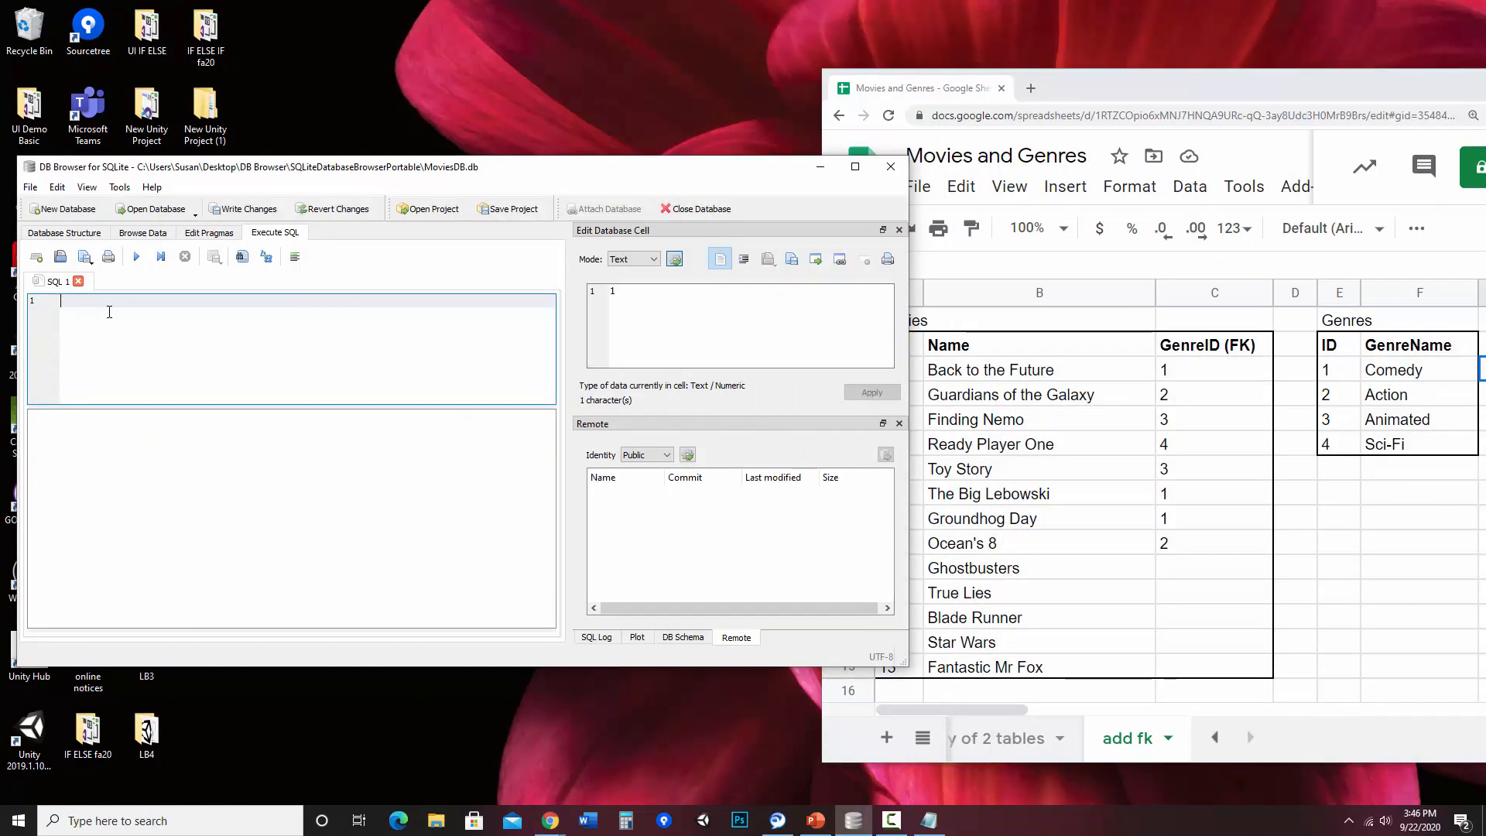
Write the query SELECT * FROM Movies INNER JOIN Genres on separate lines, and begin its ON clause
type("SELECT *")
key("Return")
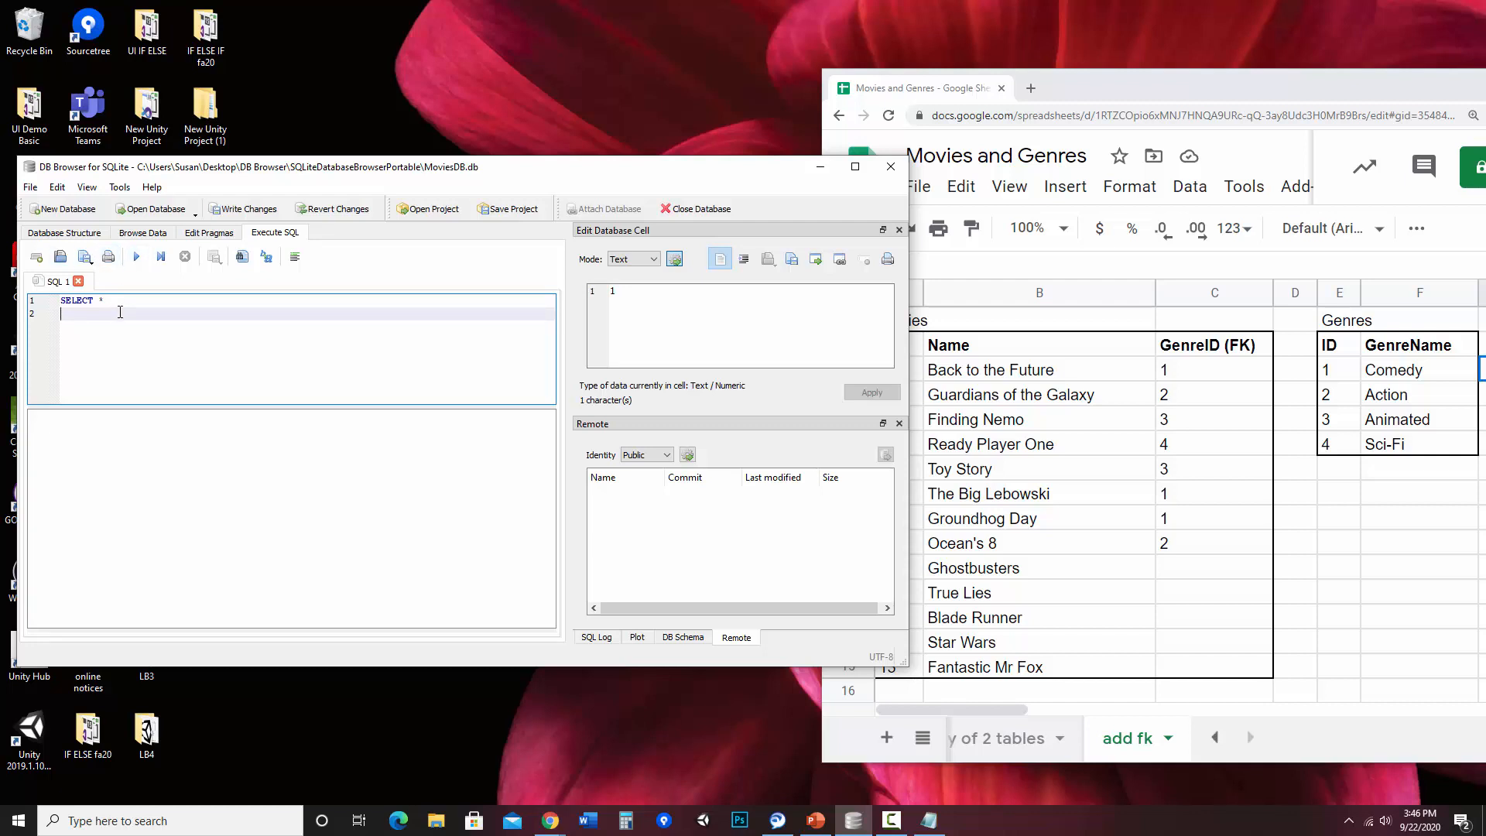
type("FROM Movies")
key("Escape")
key("Return")
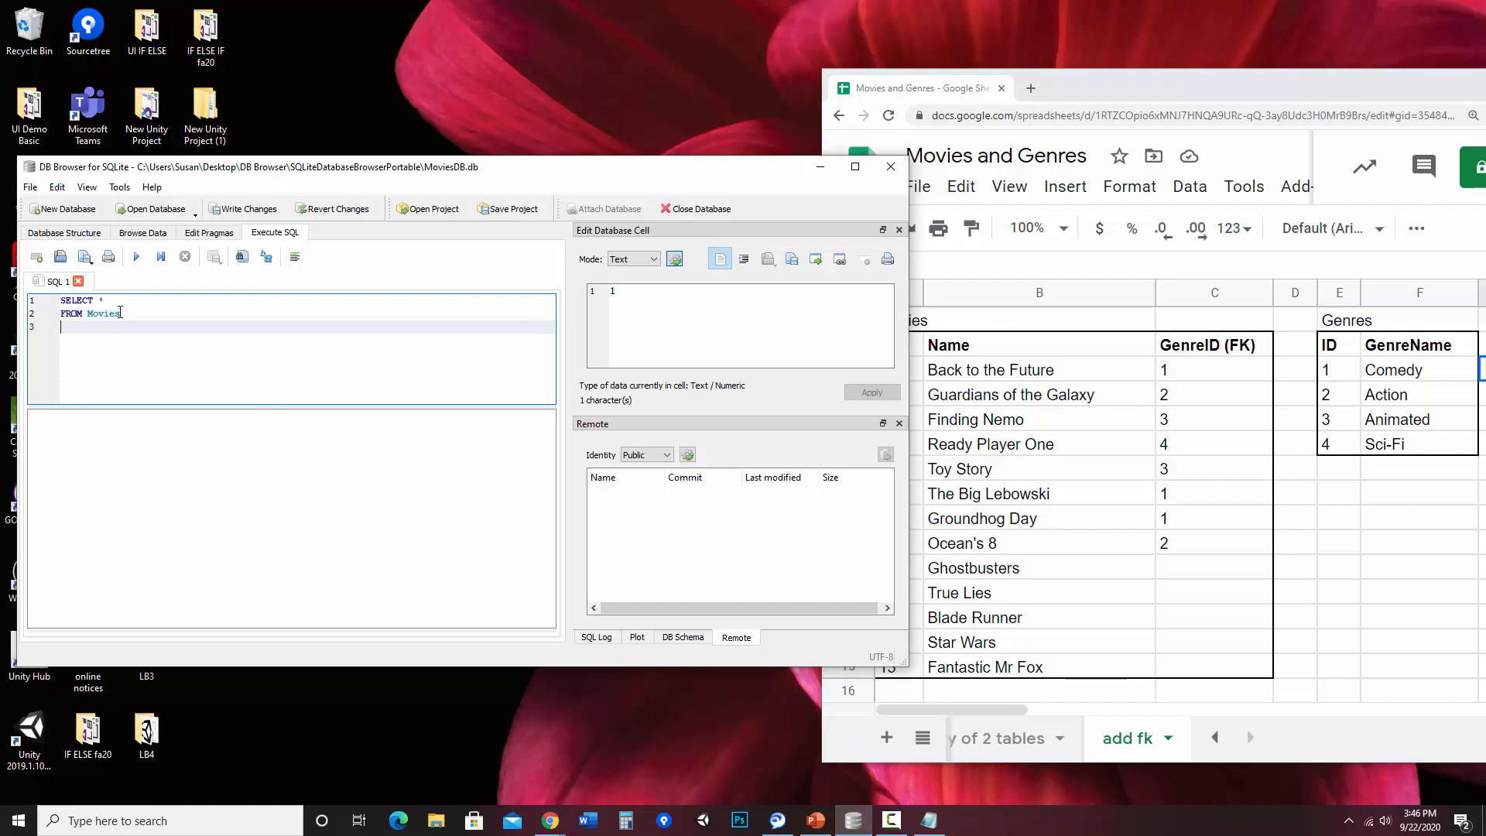
type("INNER JOIN Genres")
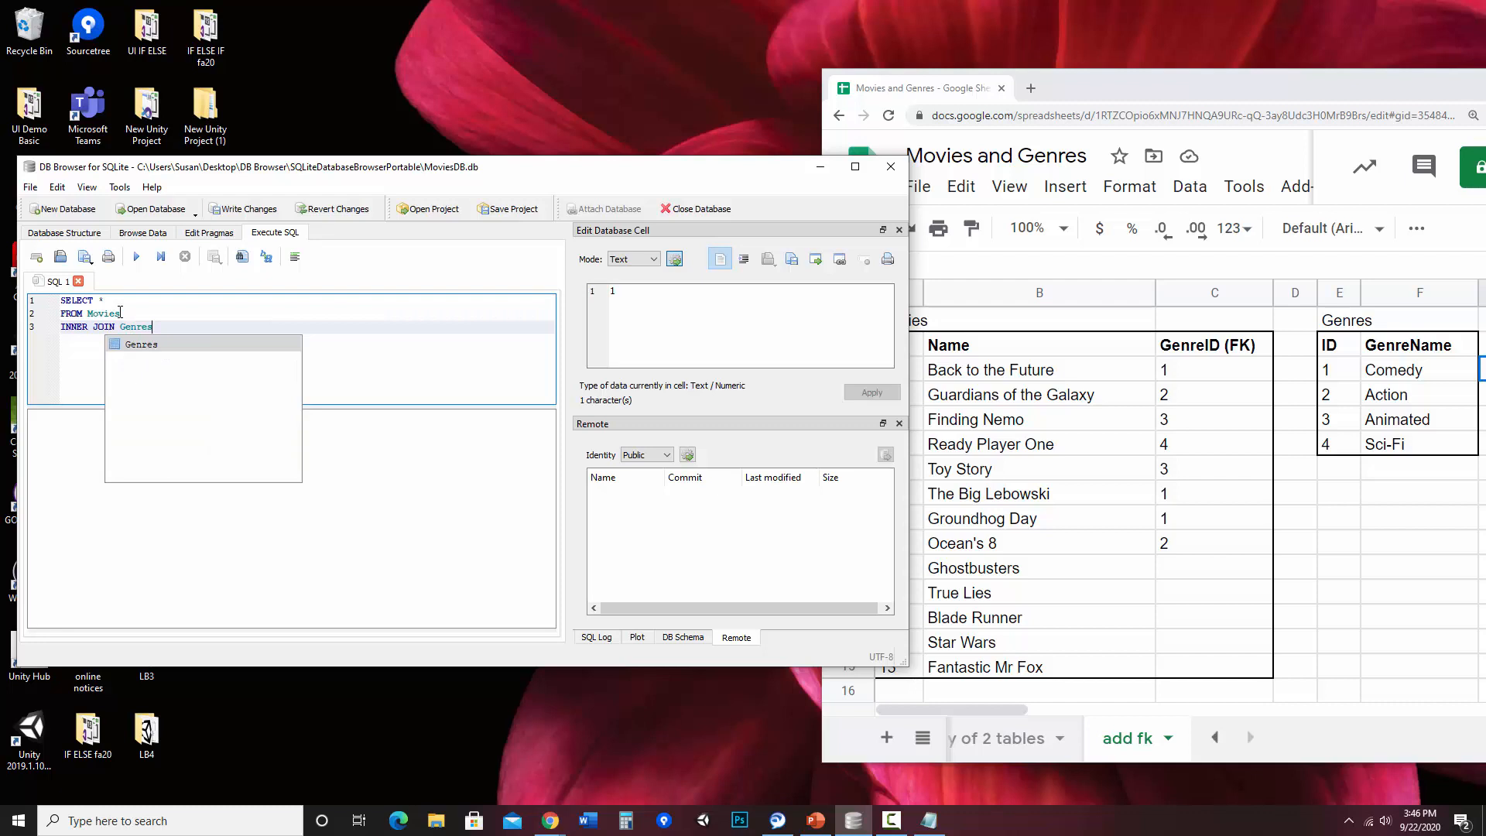
key("Return")
key("Return")
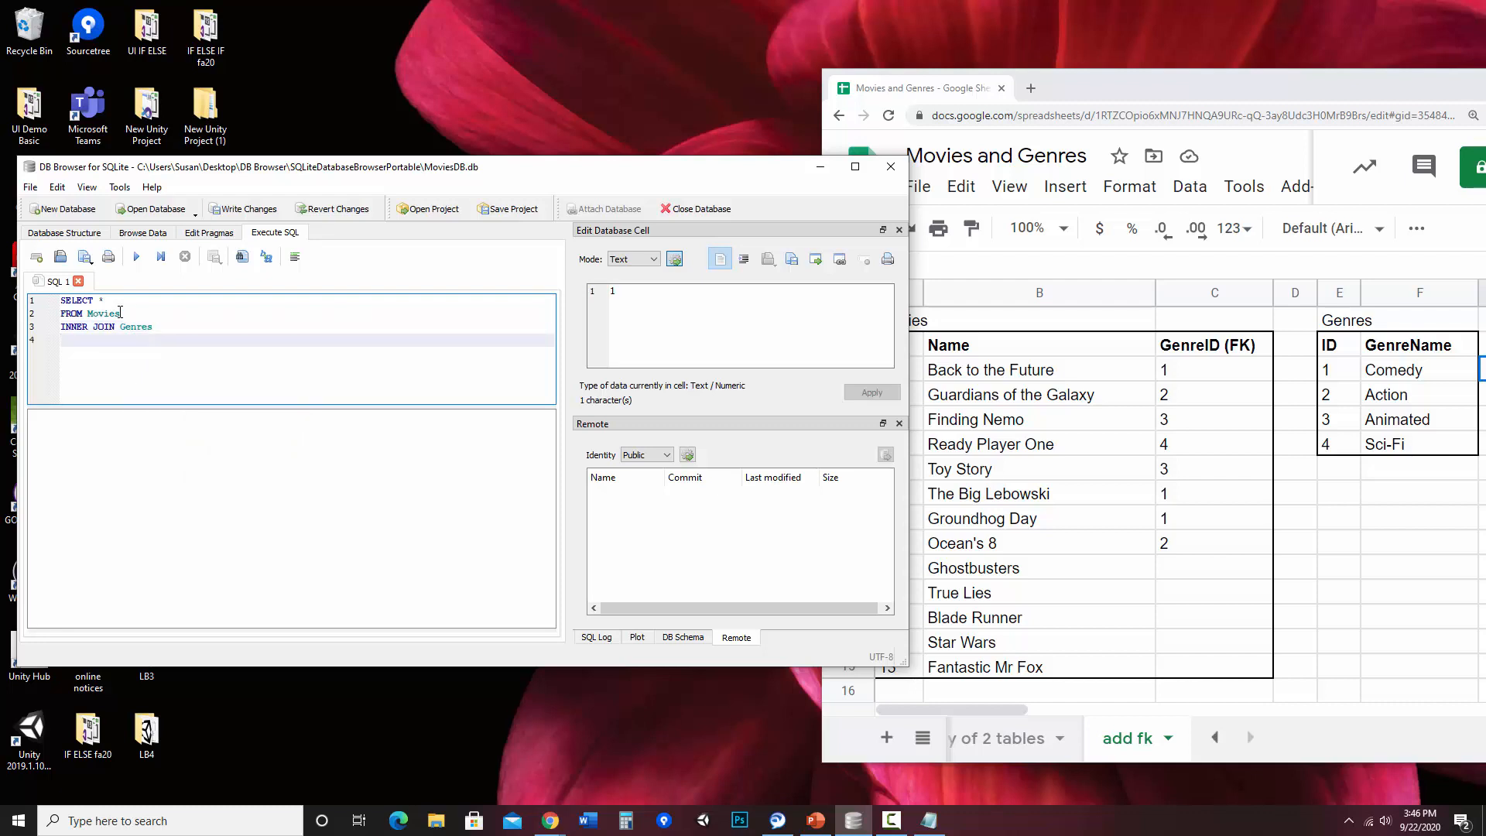
type("ONN")
Check the columns of the Genres and Movies tables in the data view, and return to the SQL editor
left_click(141, 233)
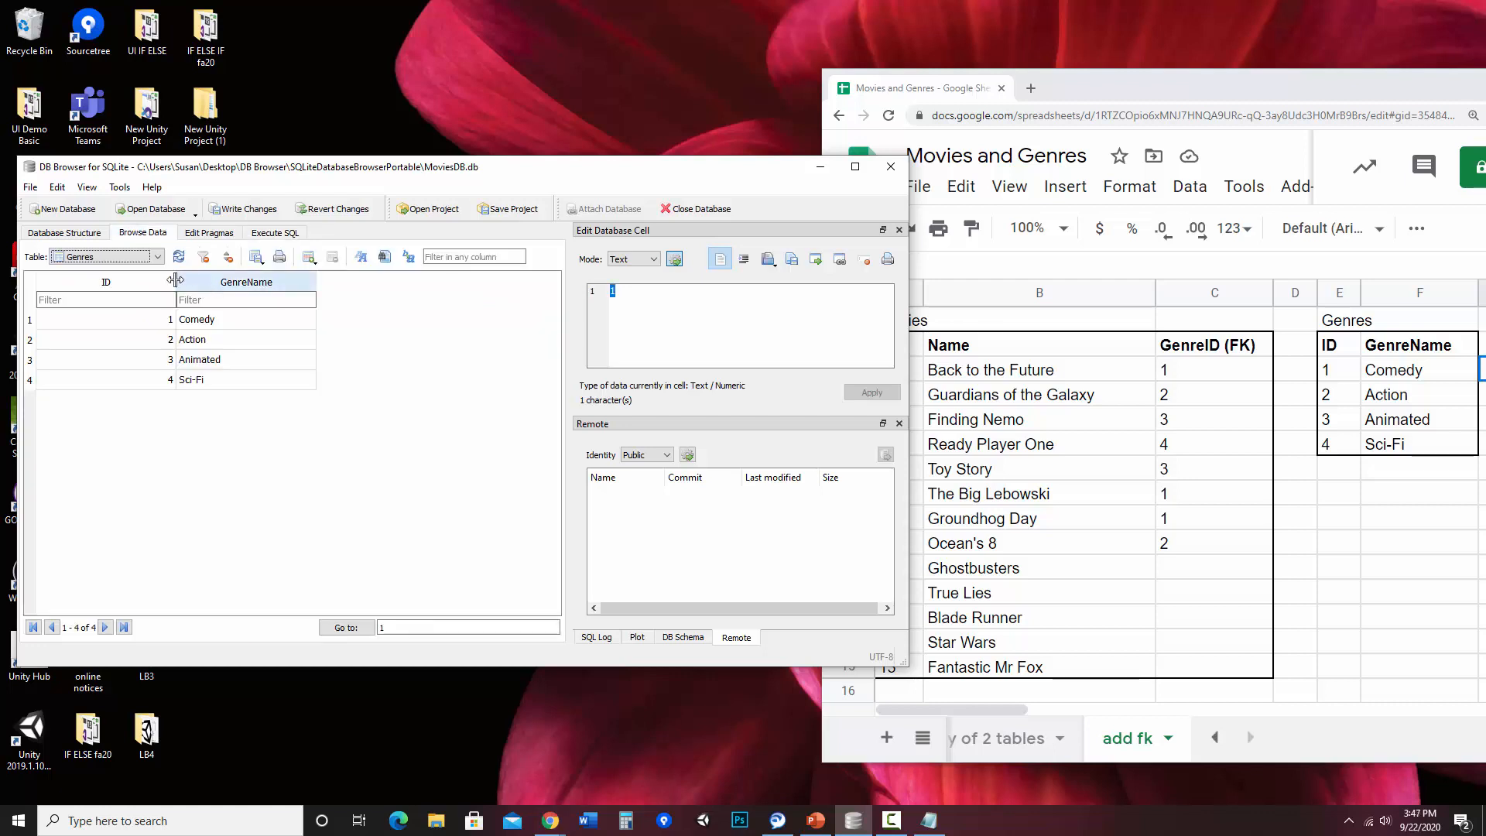
left_click(110, 261)
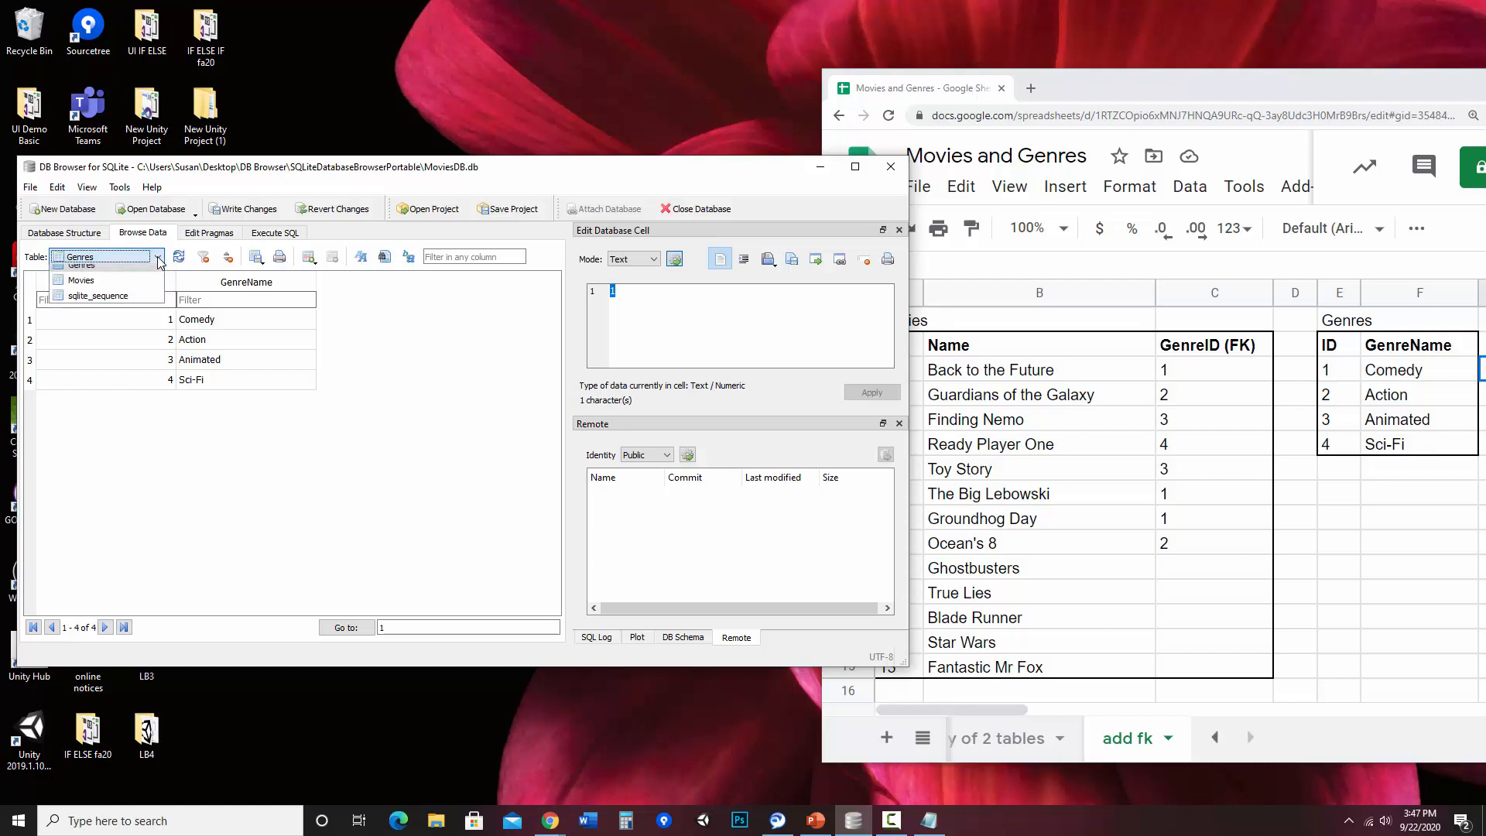
left_click(143, 289)
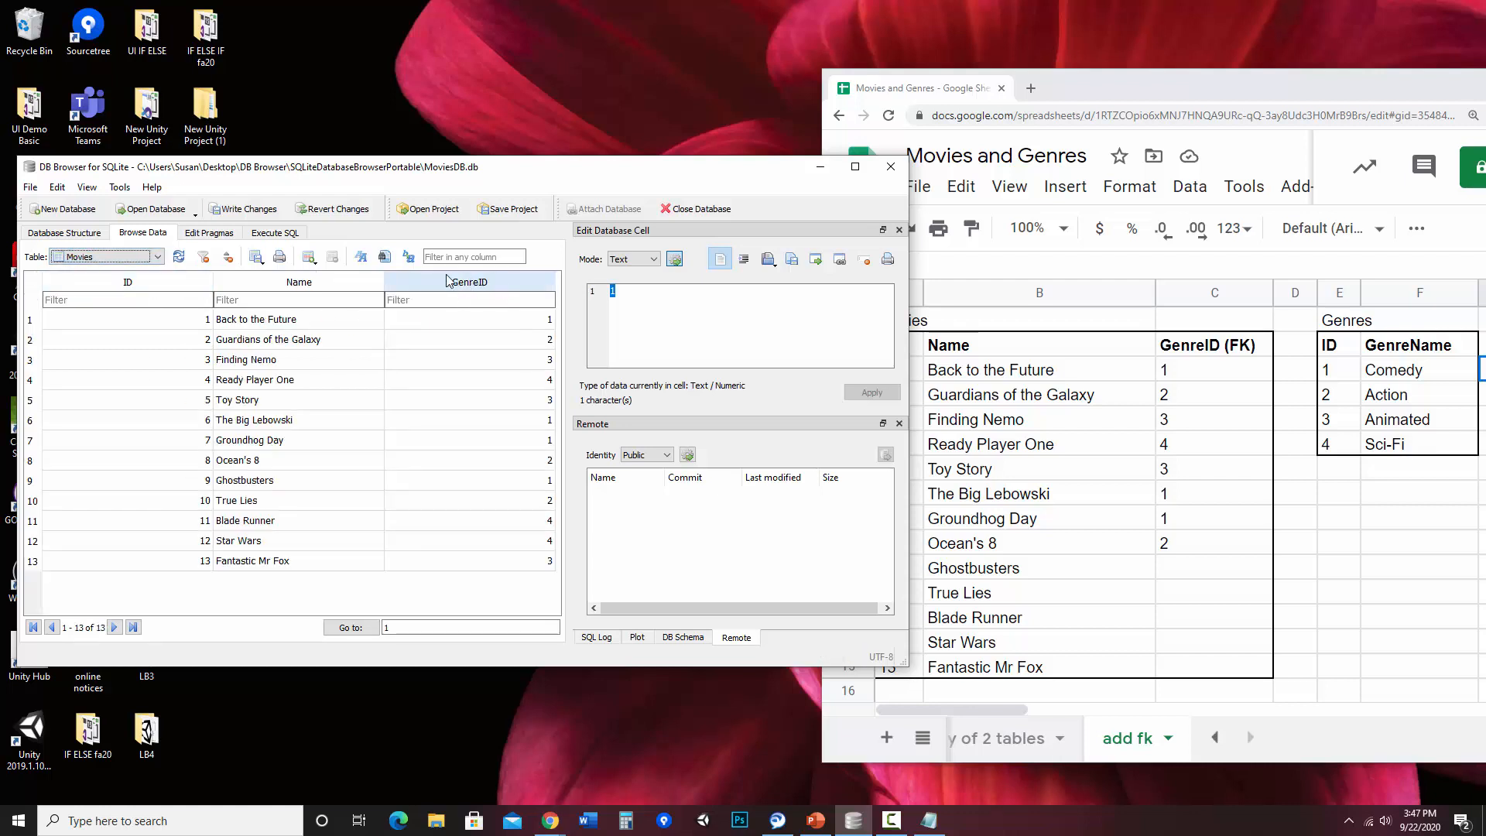
left_click(273, 233)
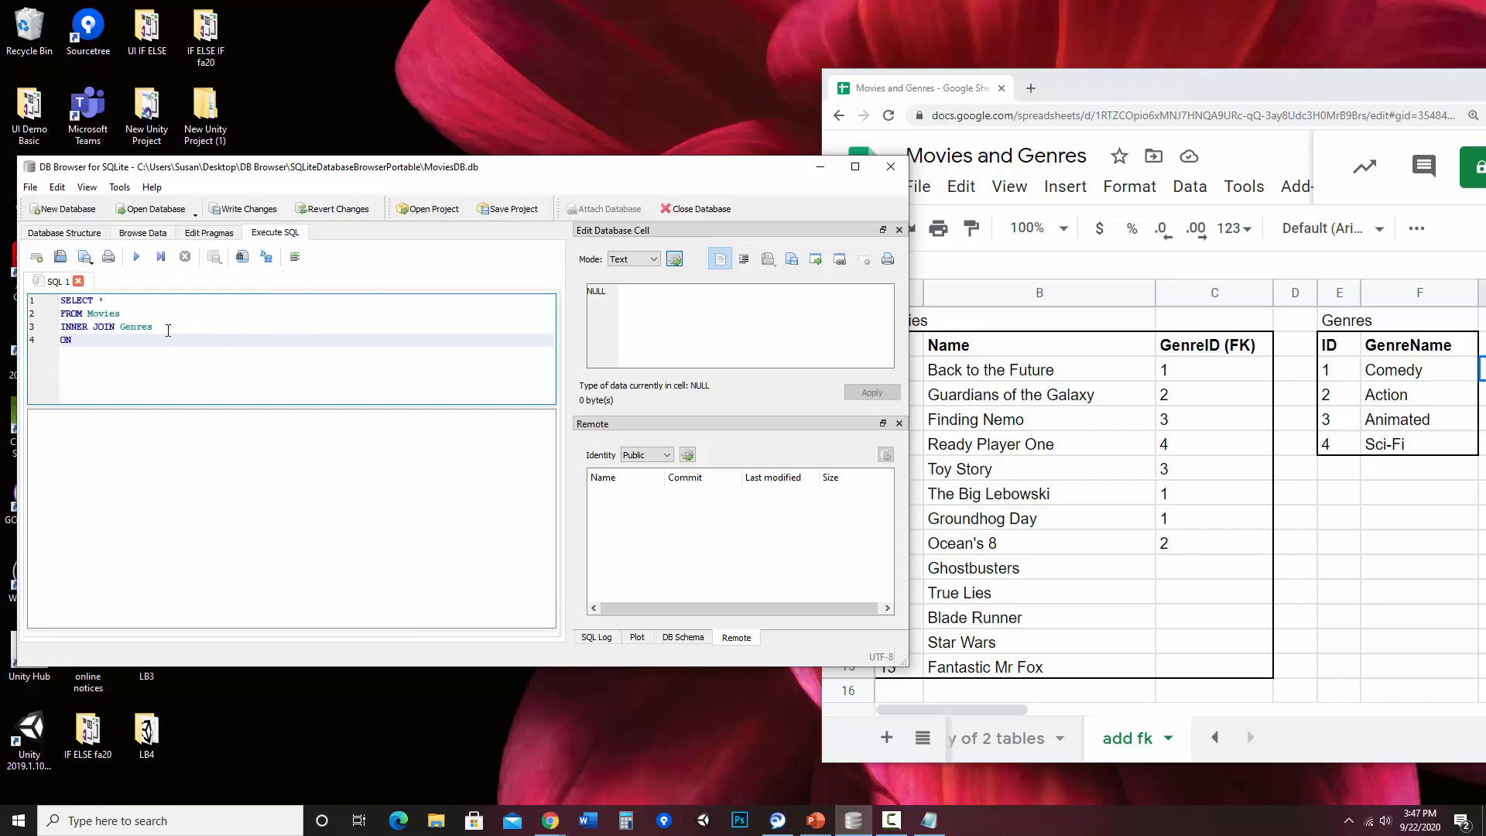
Complete the ON clause with the join condition Movies.GenreID = Genres.ID
type("Movies.G")
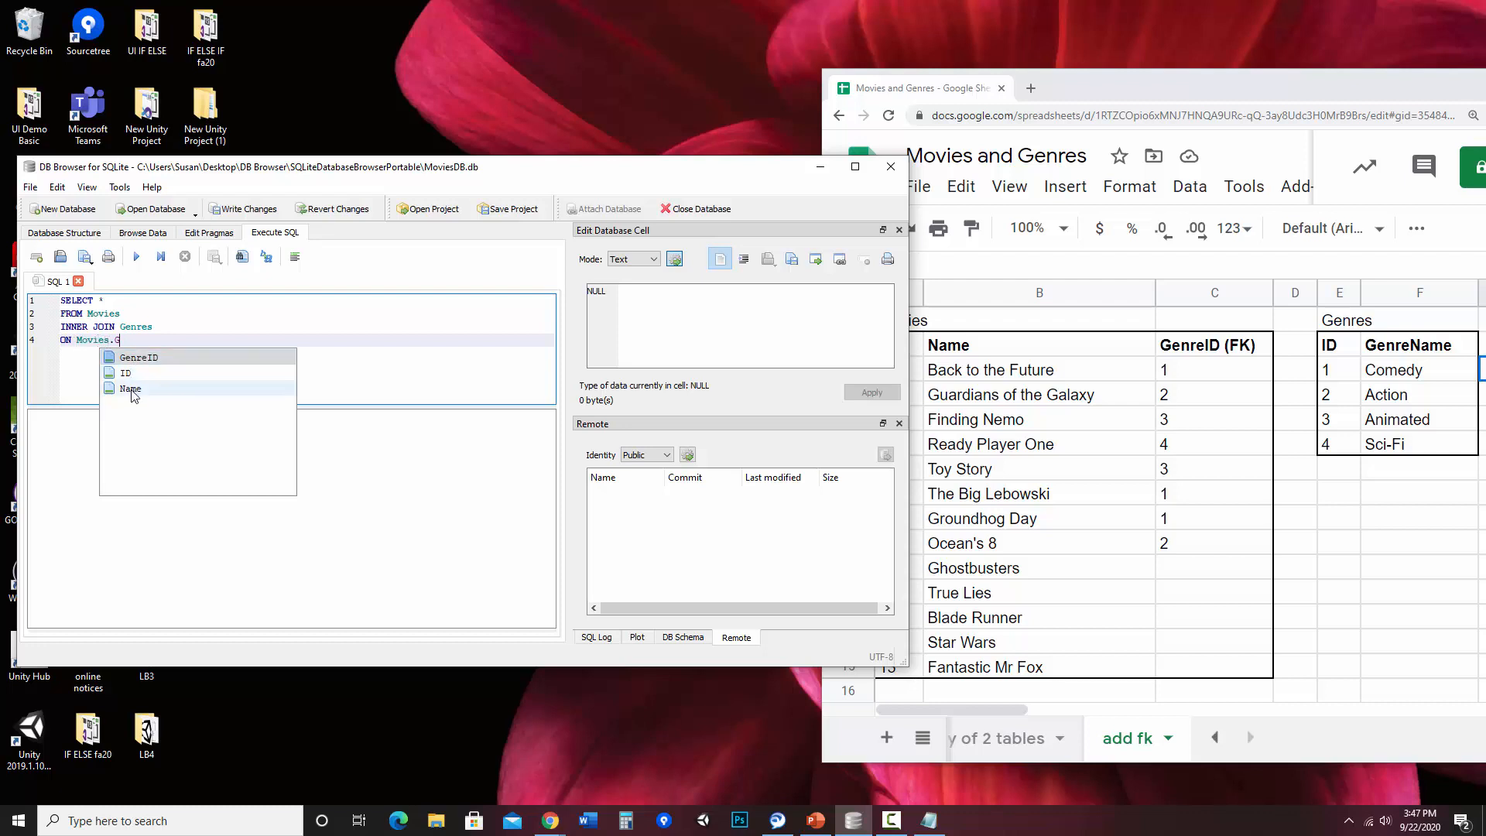
double_click(144, 359)
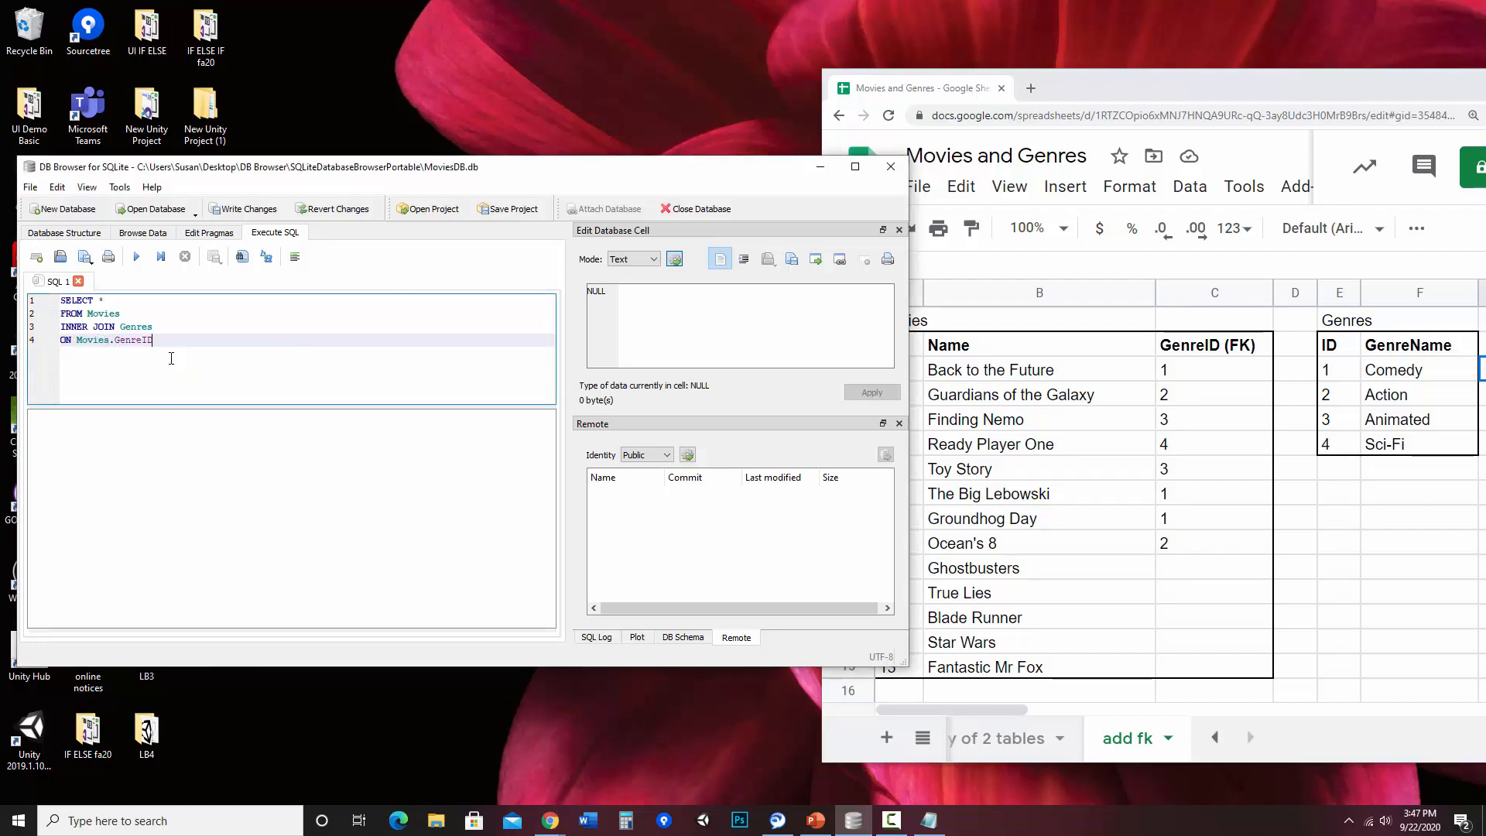
type("= Genres.")
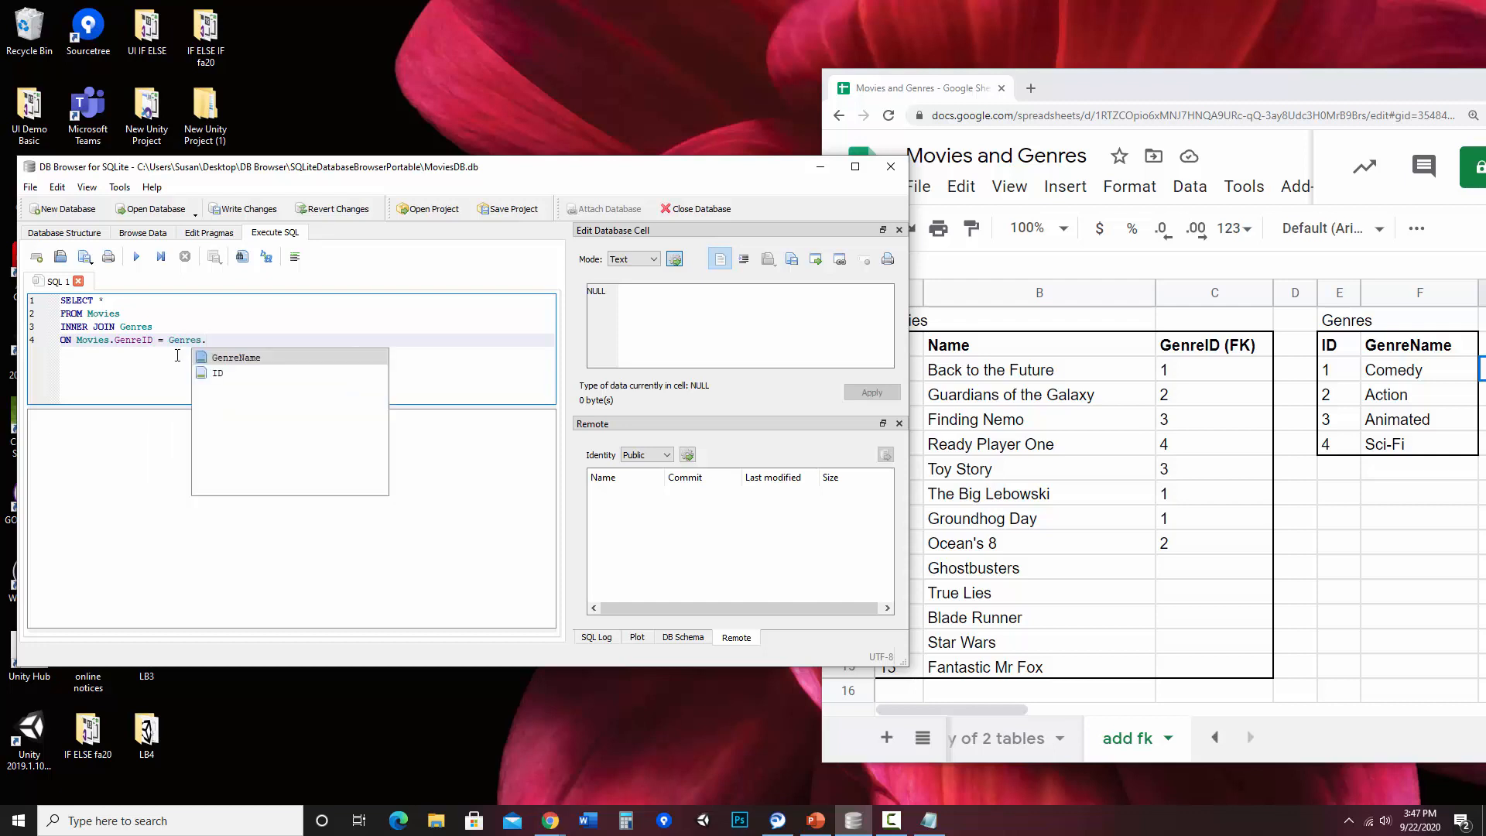
left_click(218, 374)
left_click(236, 375)
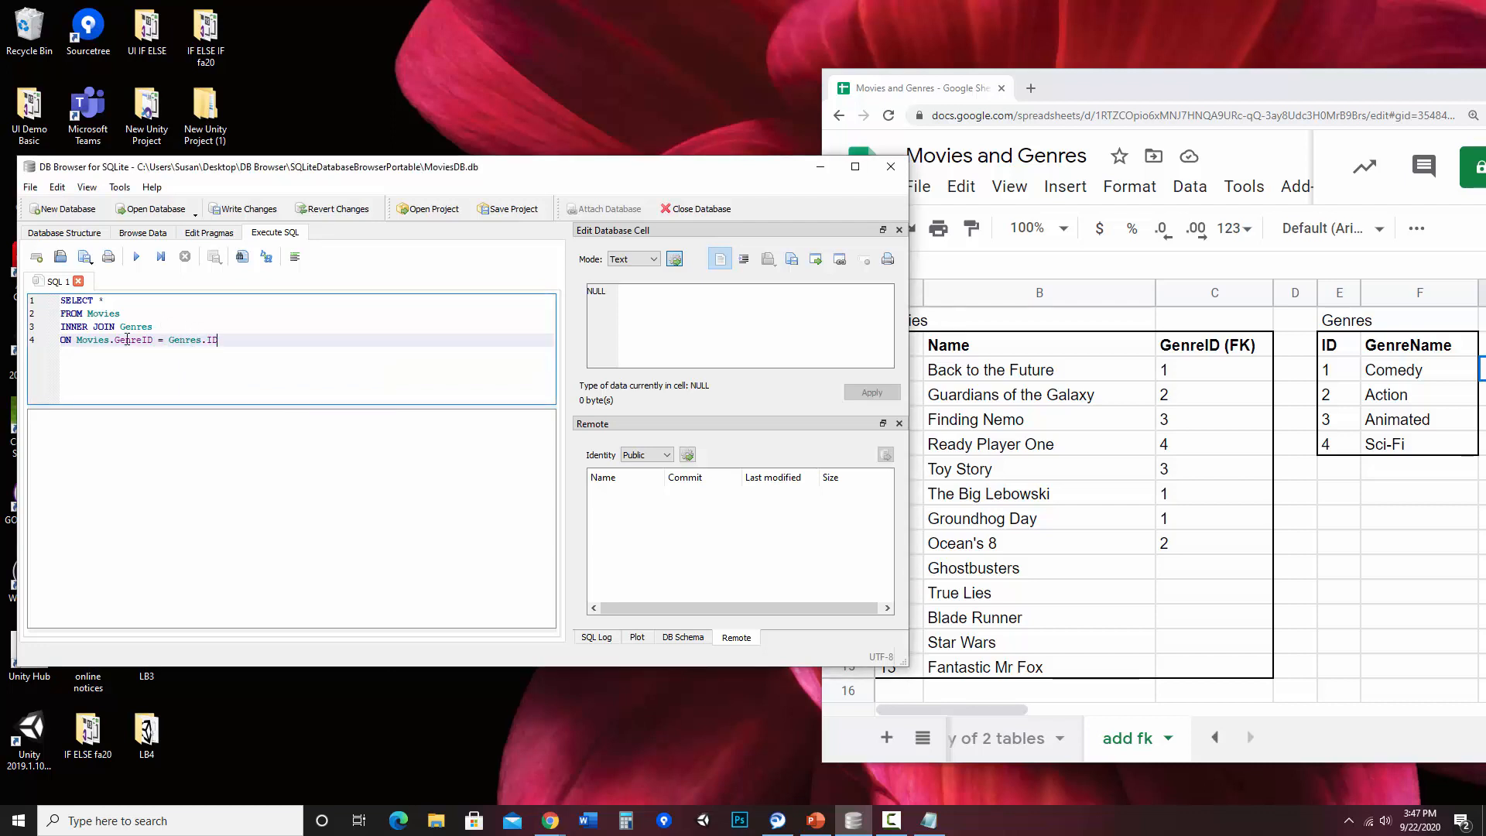
Check the GenreID column in the Movies table data, and execute the join query
left_click(129, 235)
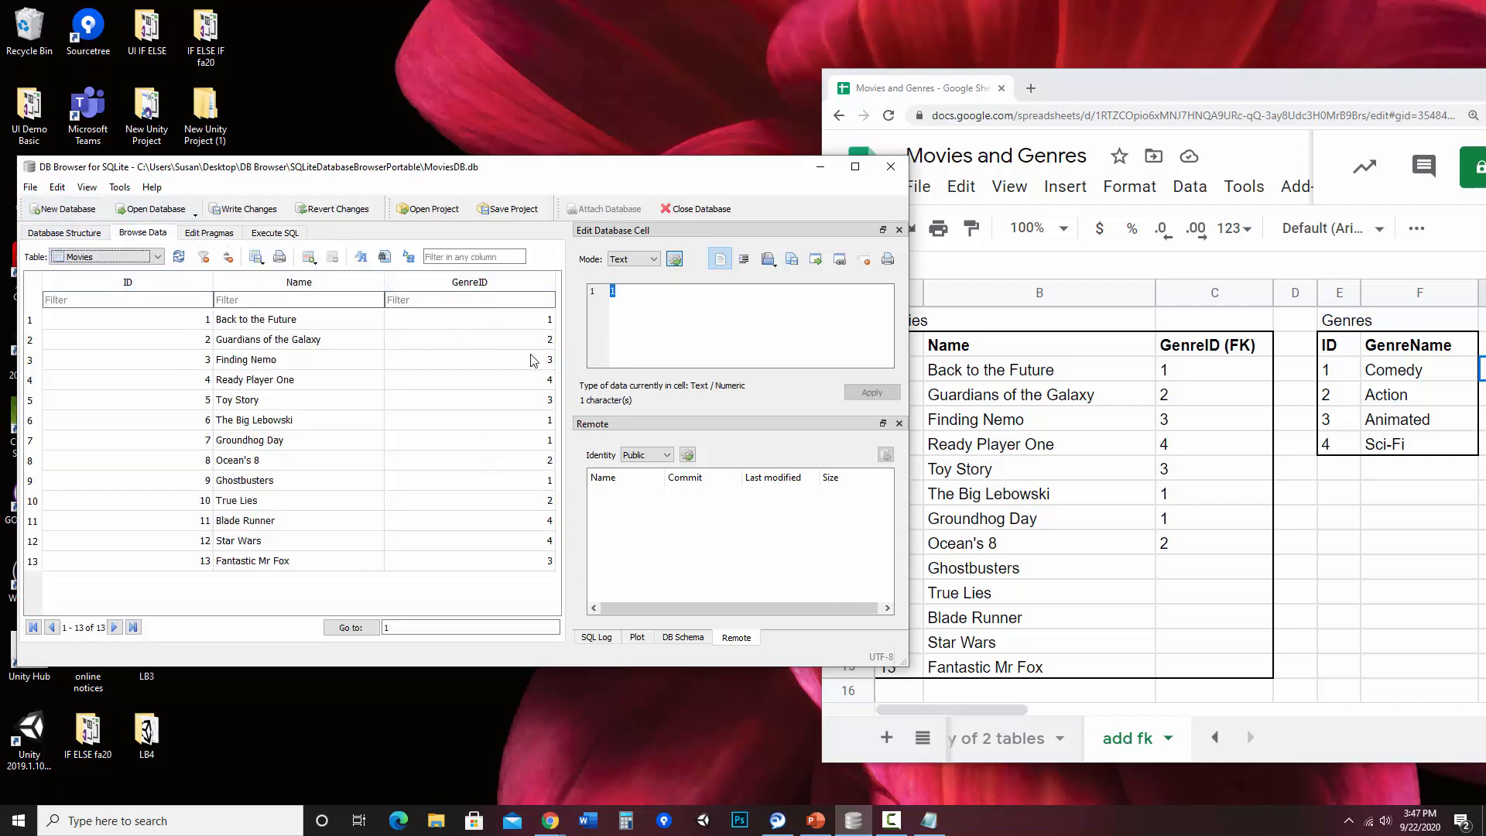
left_click(275, 235)
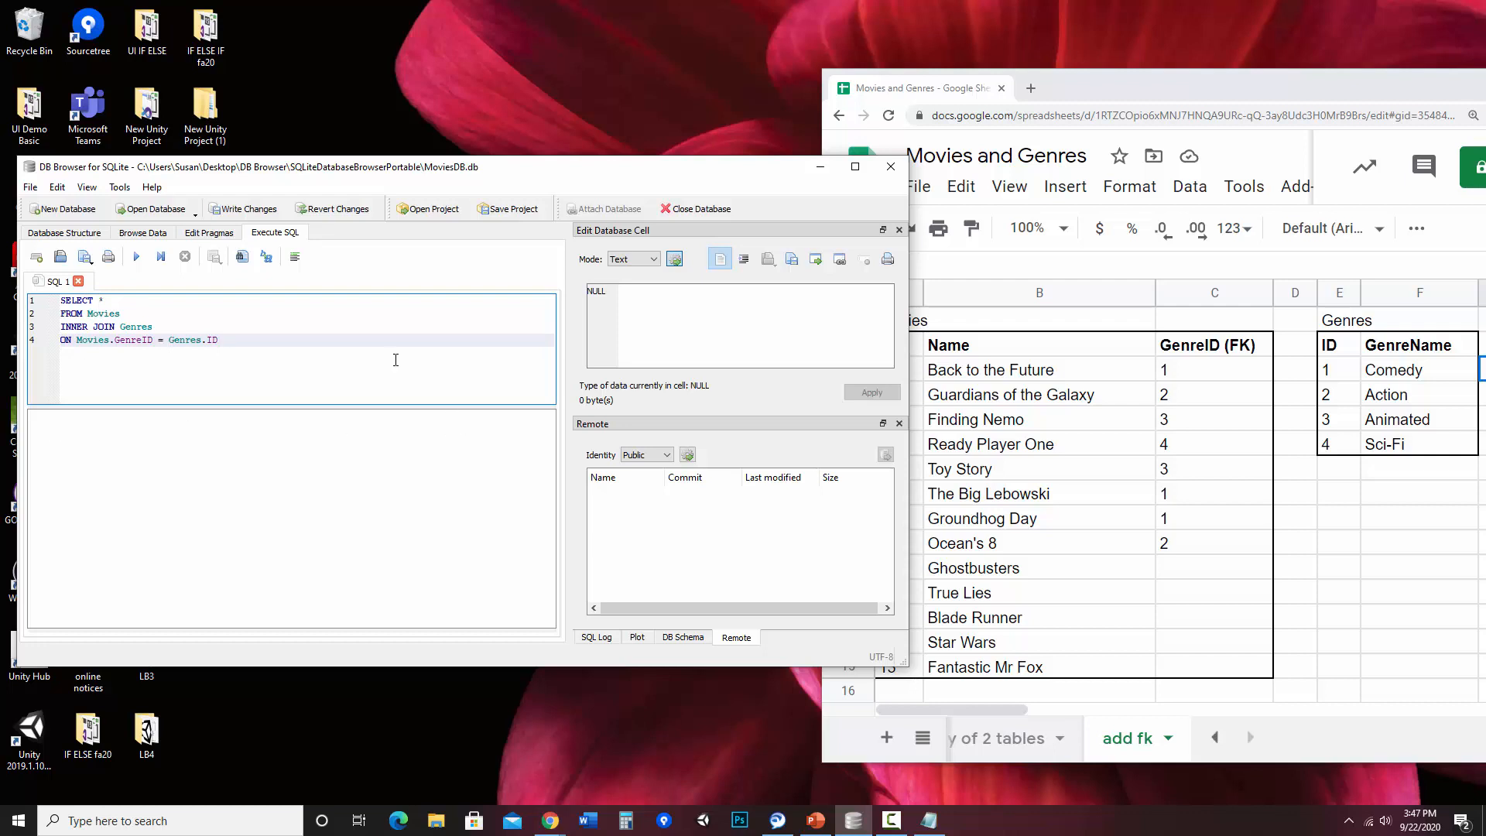
left_click(138, 258)
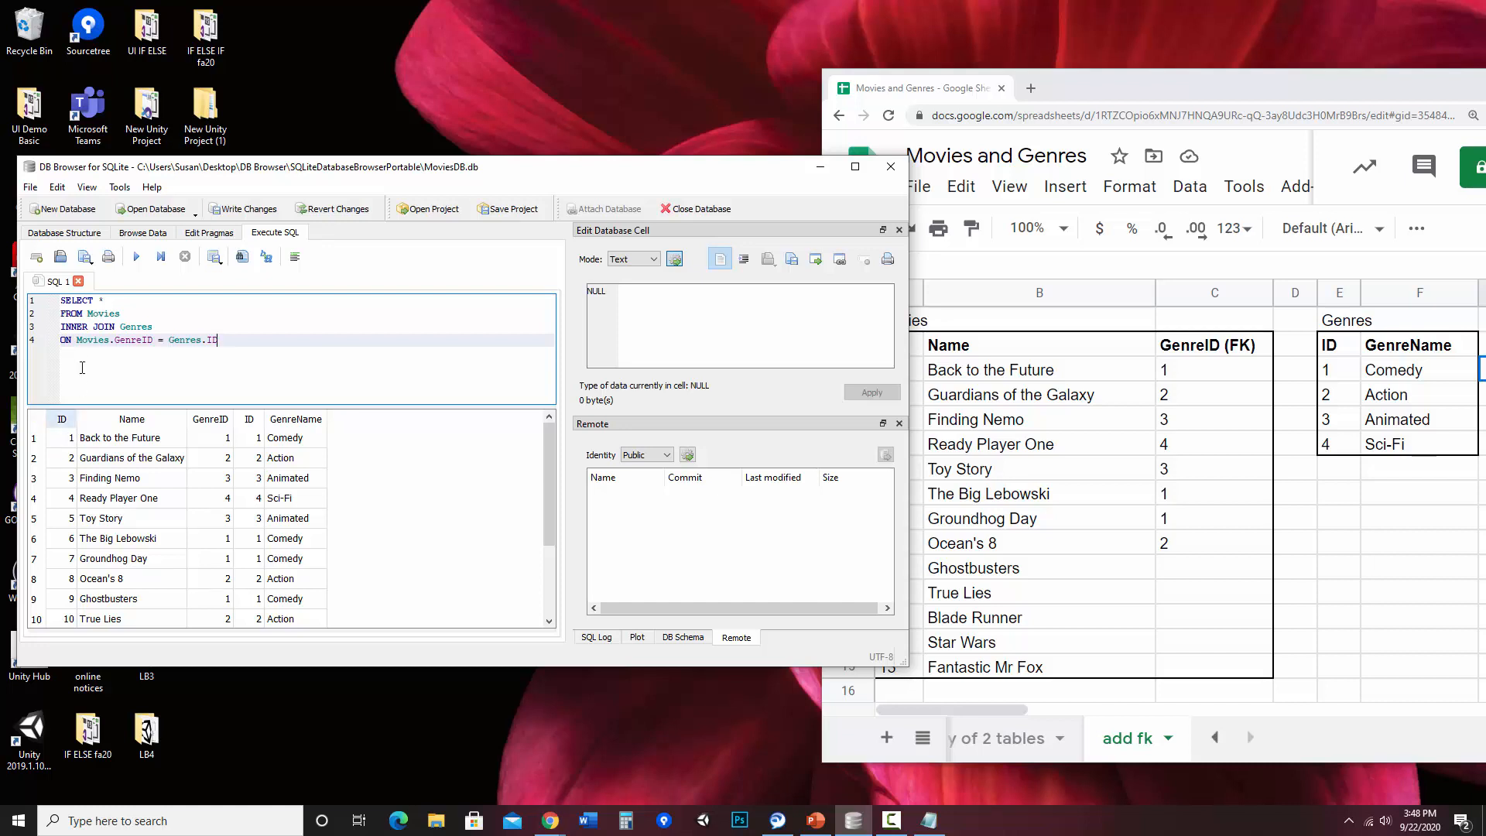
Replace the asterisk in the SELECT line with Movies.Name, Genres.GenreName and execute the join query
double_click(100, 300)
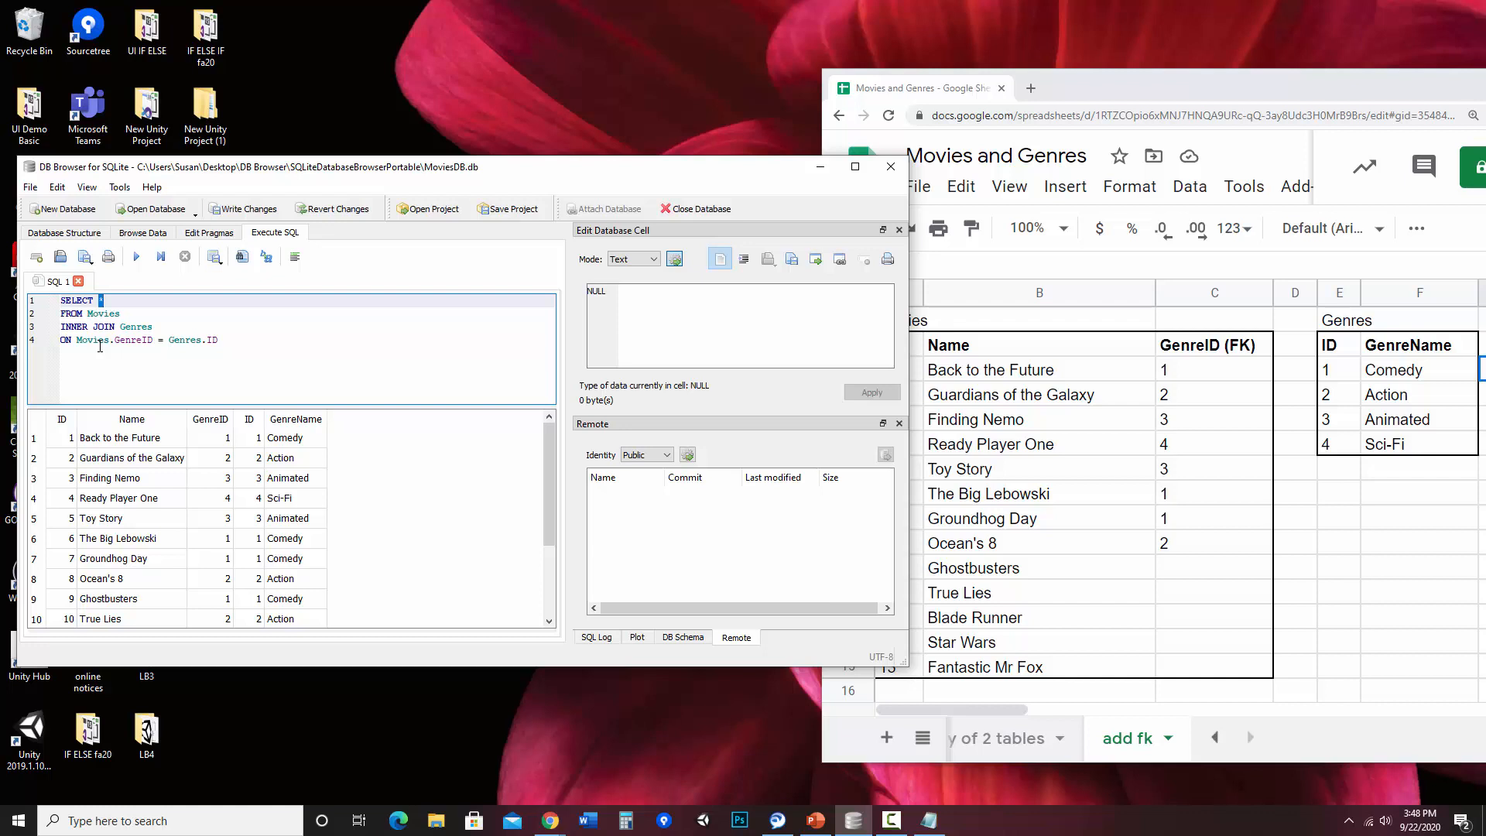
type("Movies.")
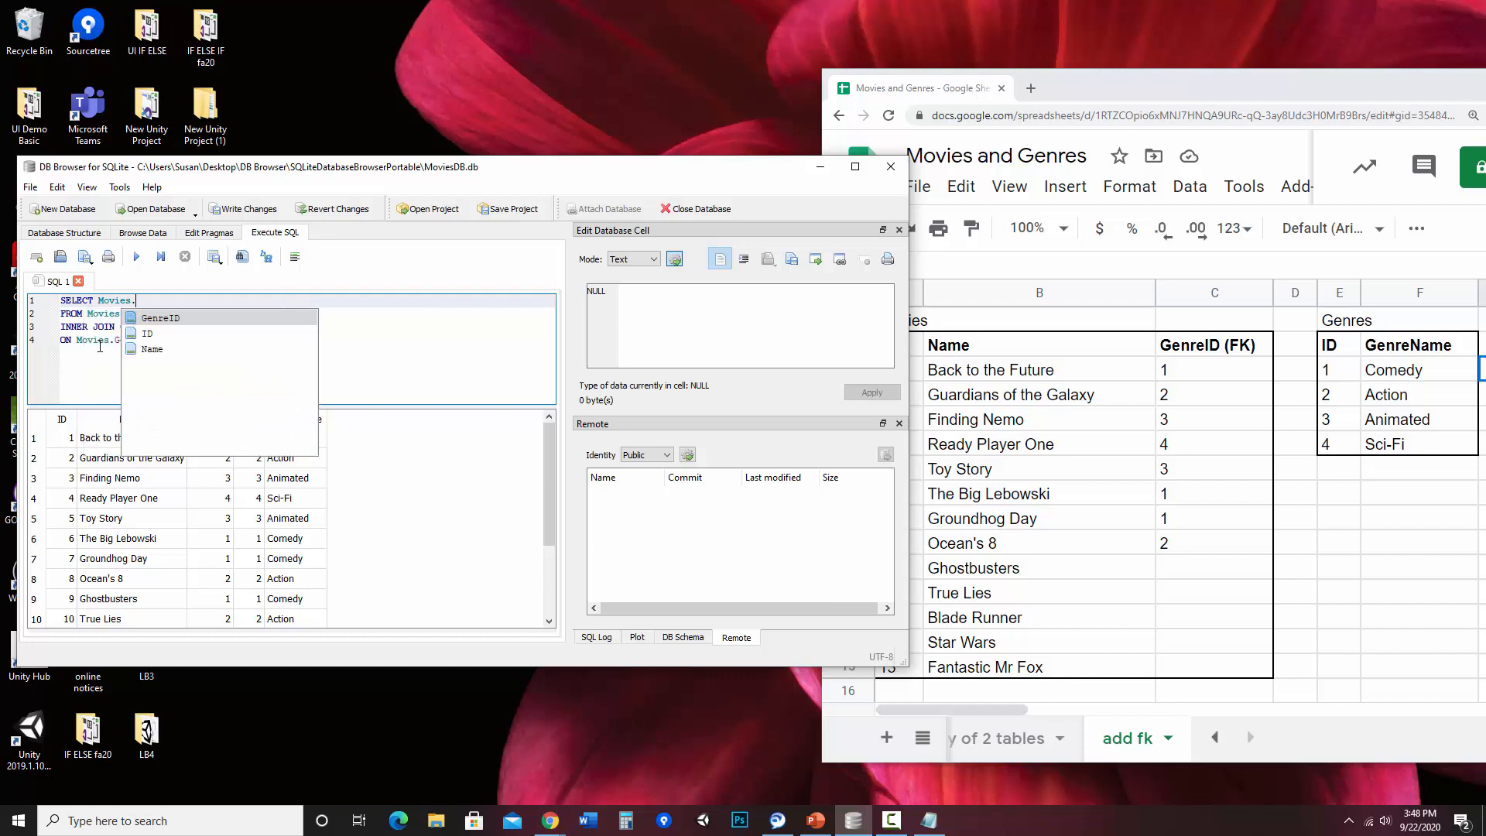
double_click(151, 349)
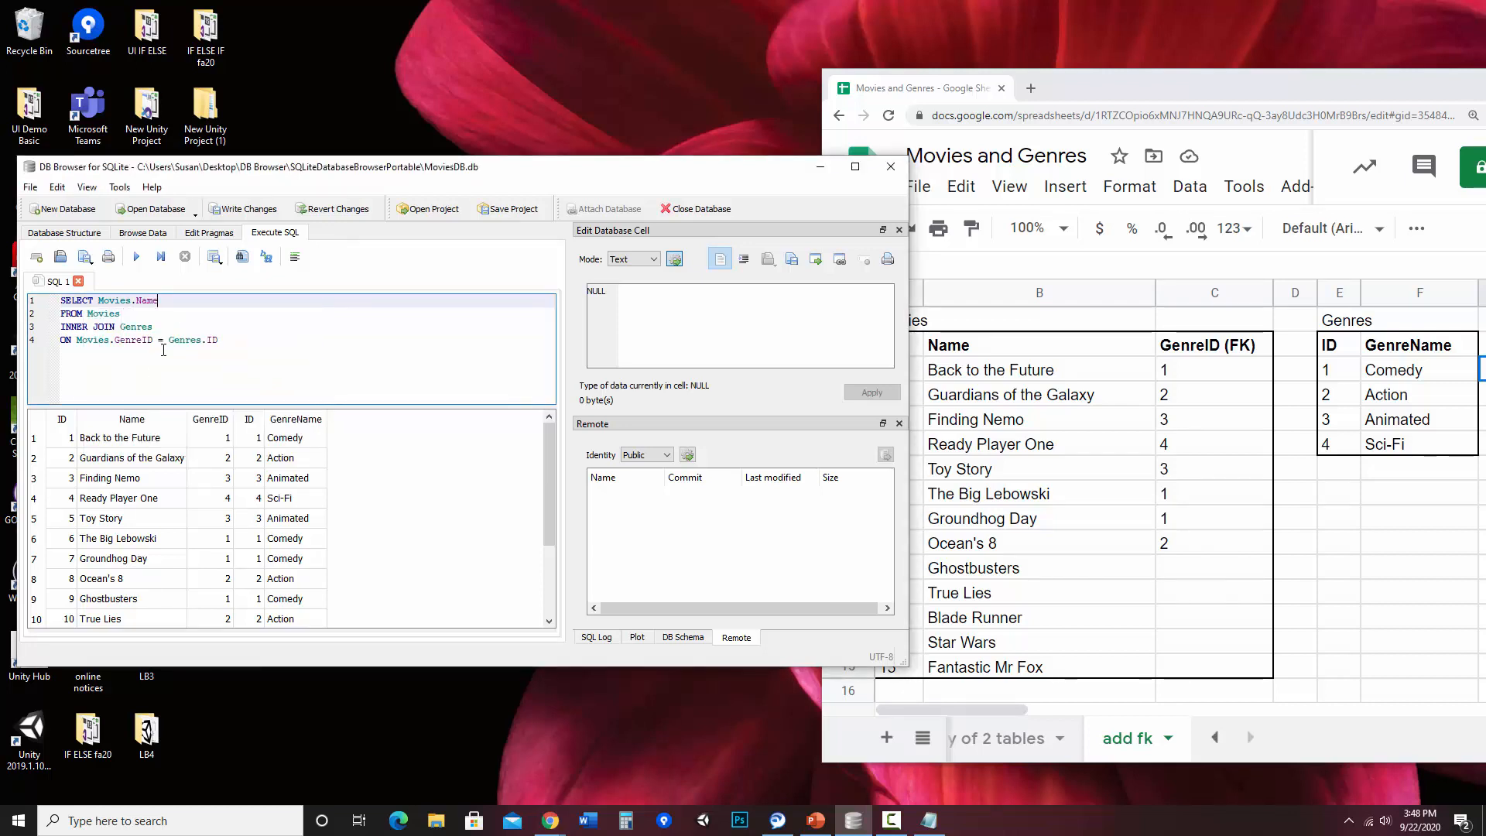
type(",")
key("BackSpace")
key("BackSpace")
type(",")
type(" Genre")
type("s.")
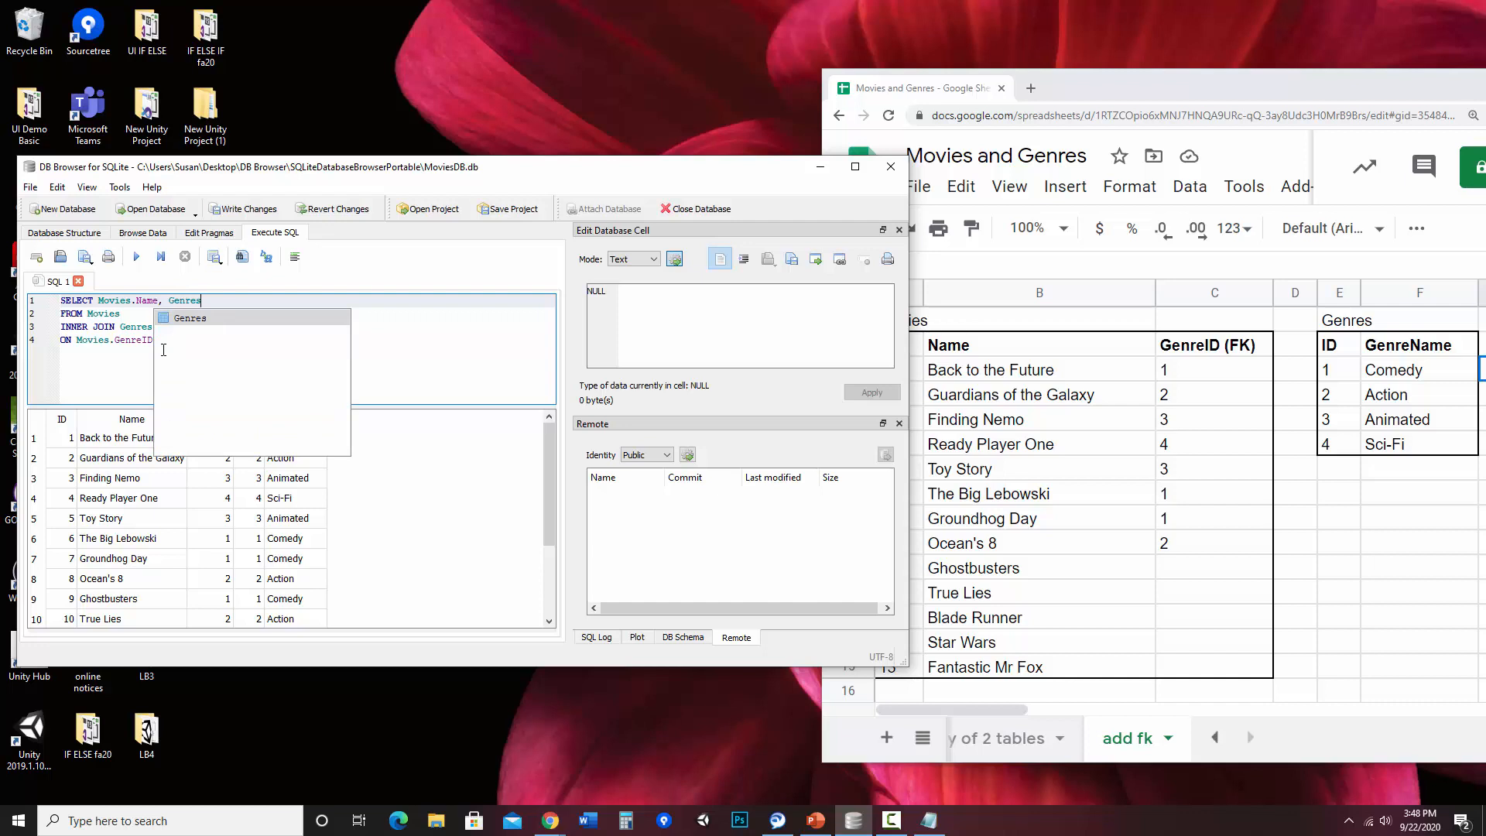
key("Return")
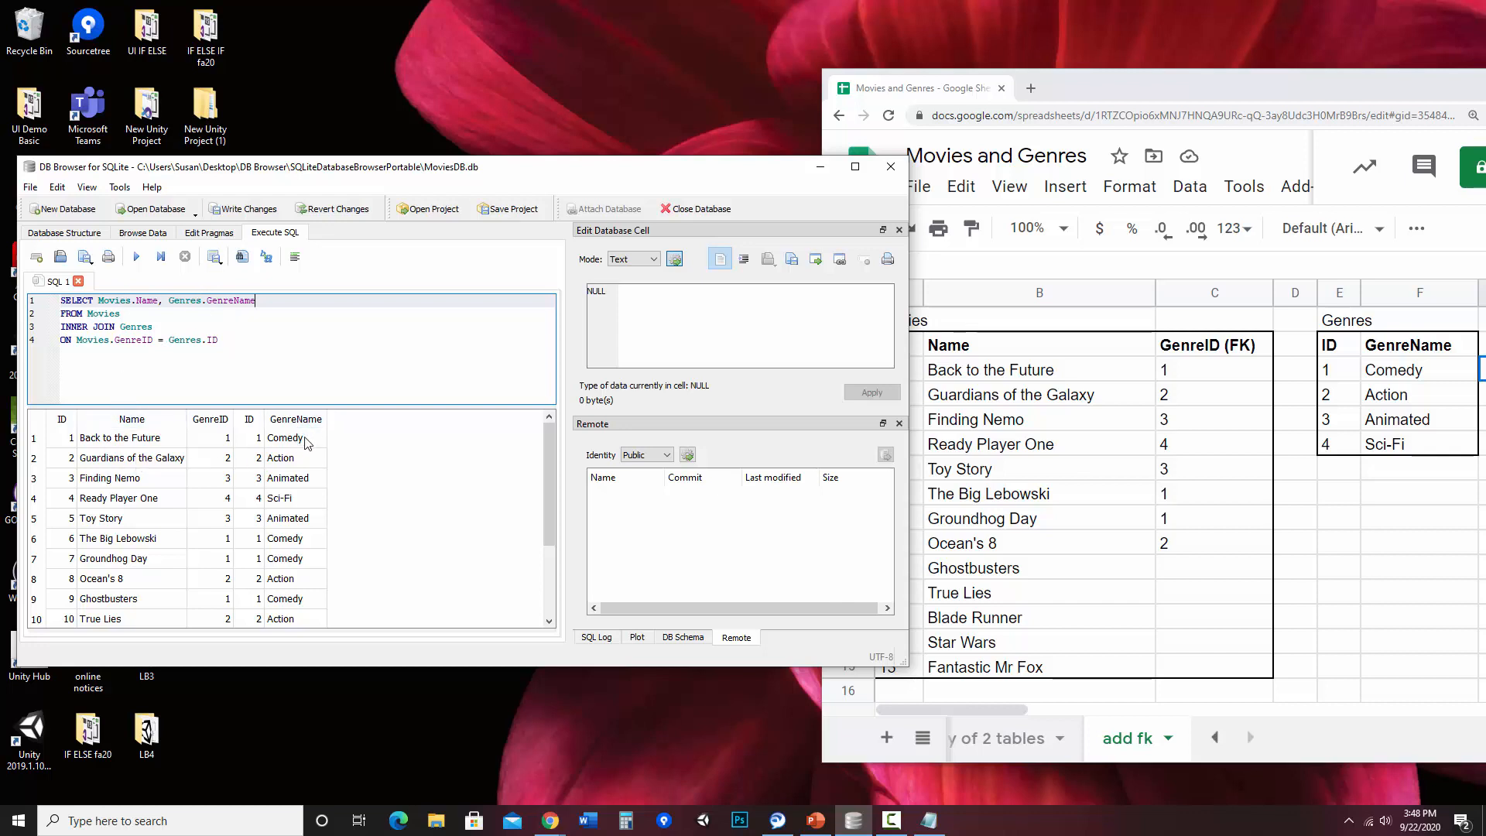
left_click(137, 257)
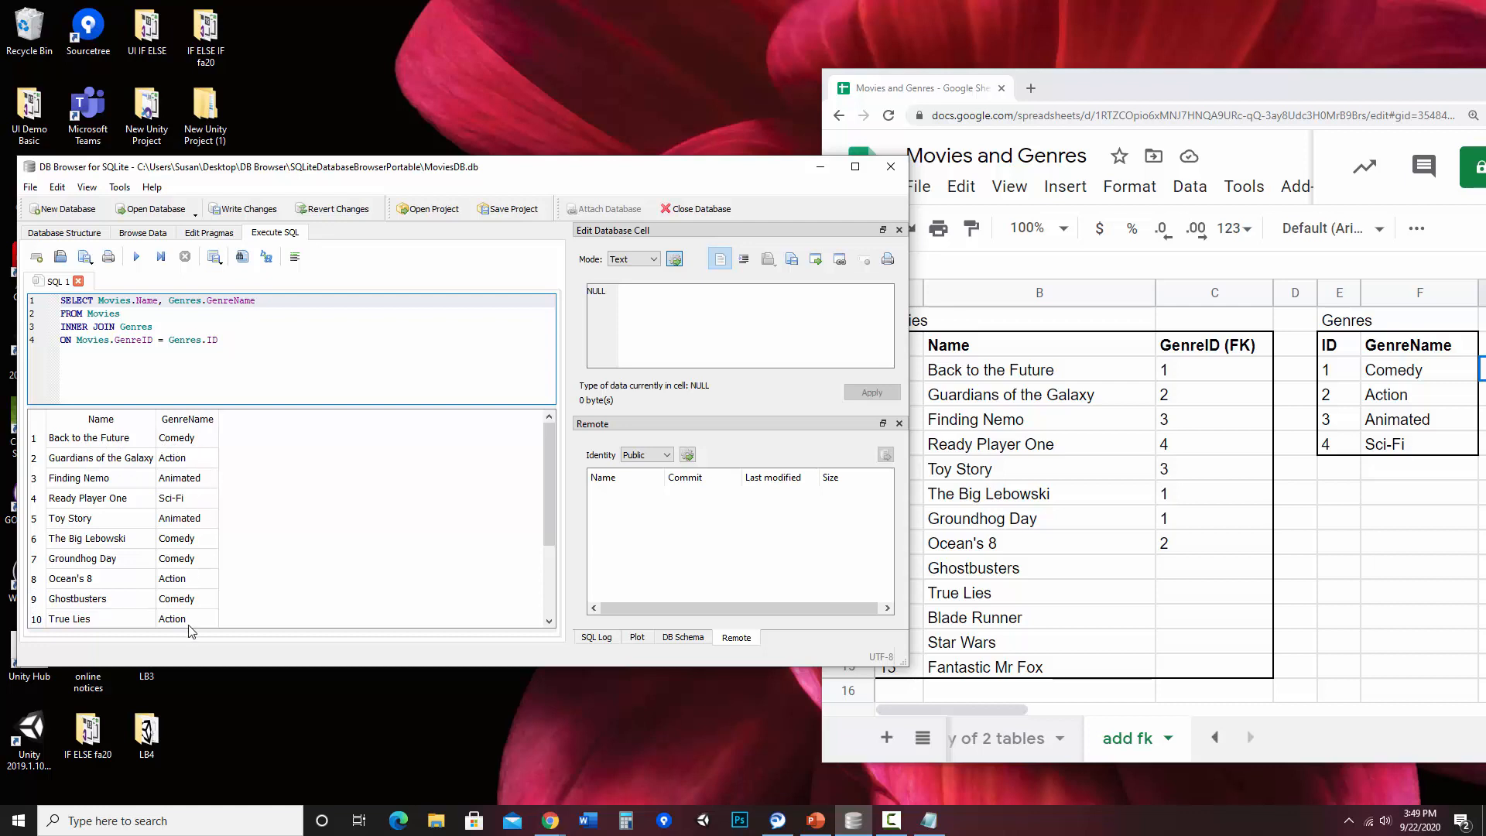
Add the condition WHERE GenreName = "Comedy" below the ON clause, execute the query, and look over its text and rows
left_click(248, 341)
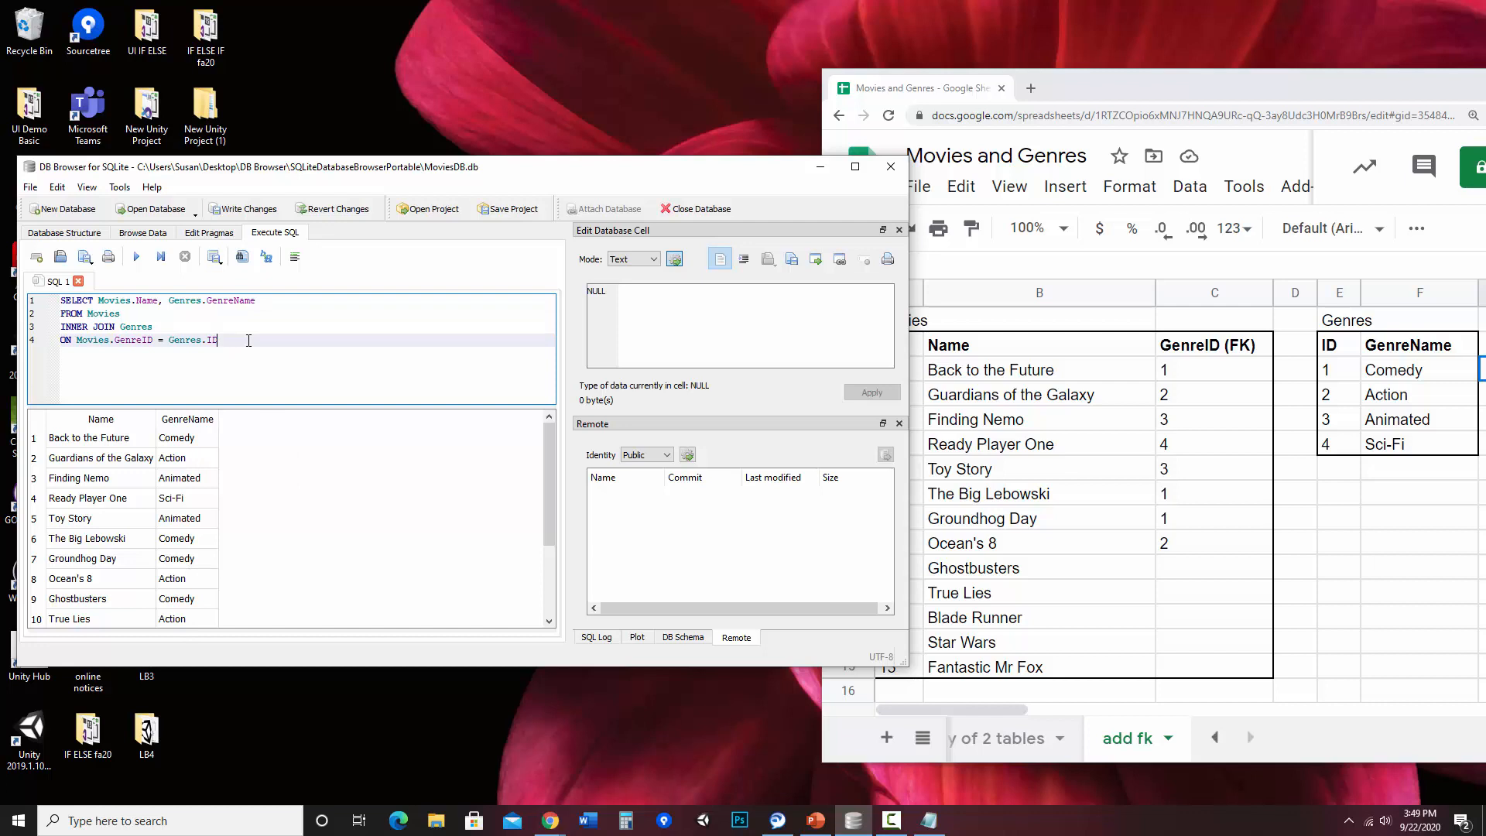
key("Return")
type("W")
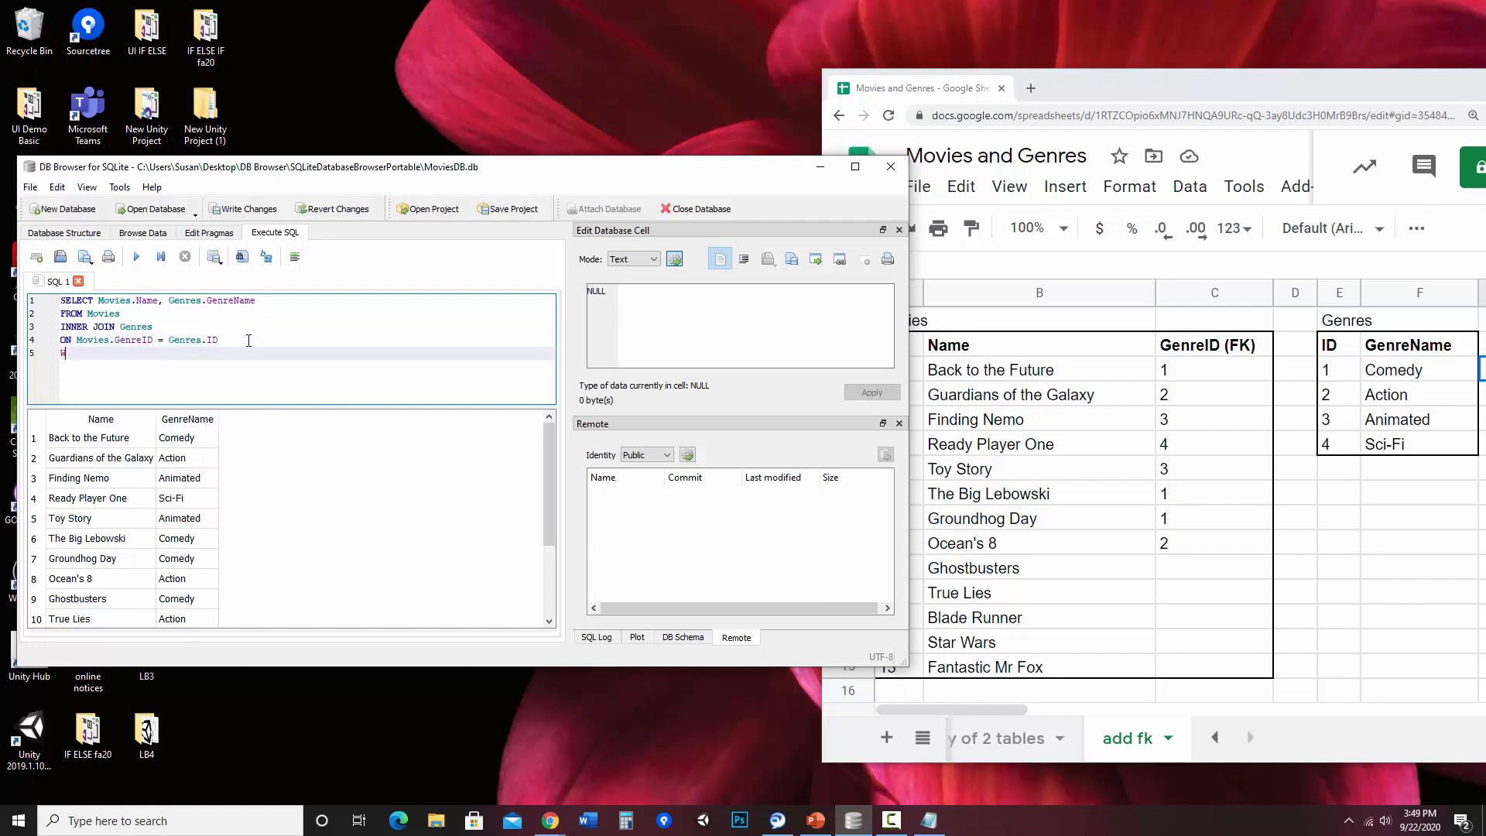
type("HERE GenreName")
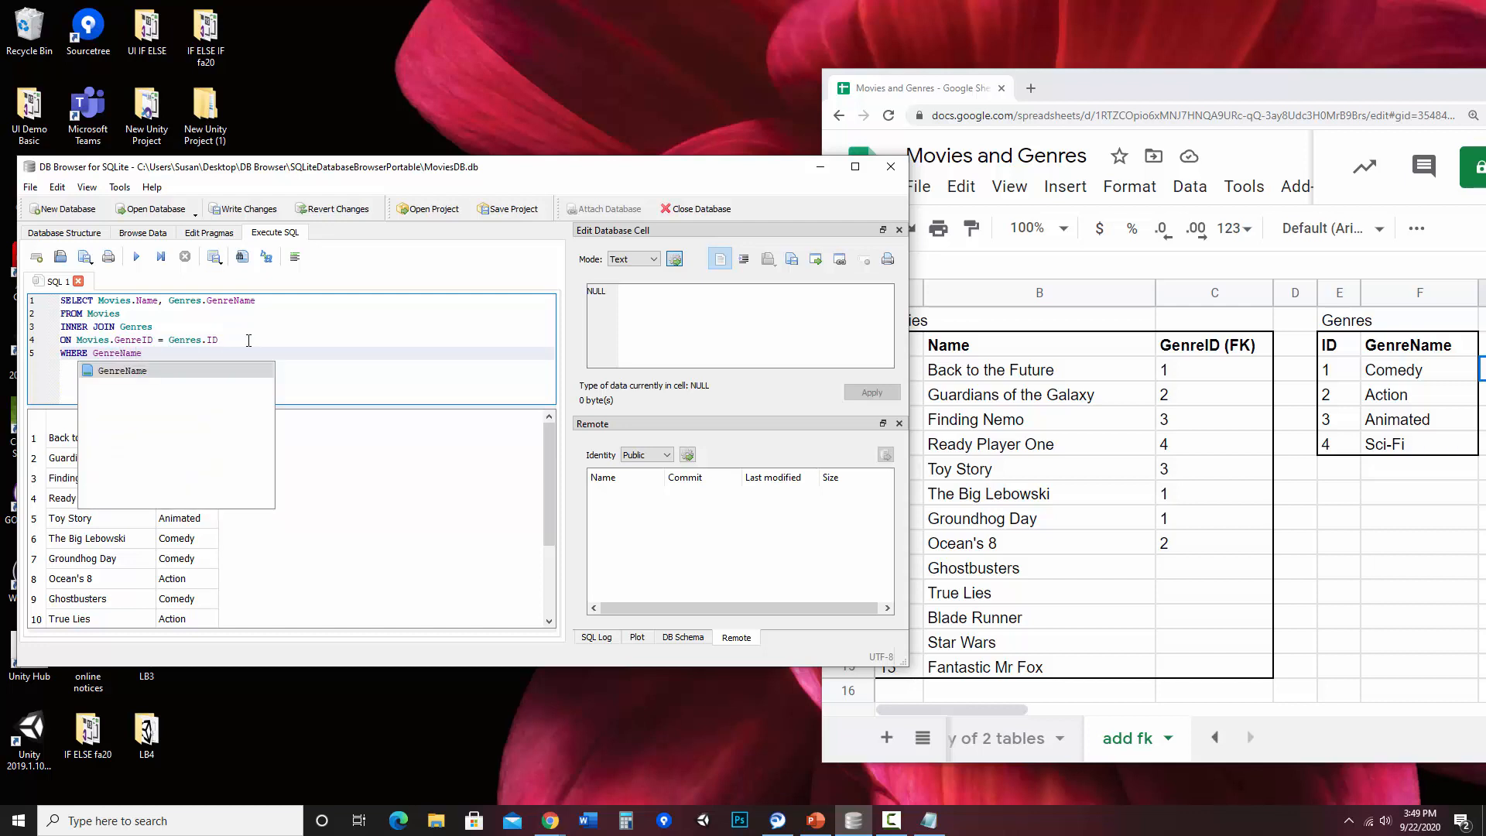
type(" = \"Comedy")
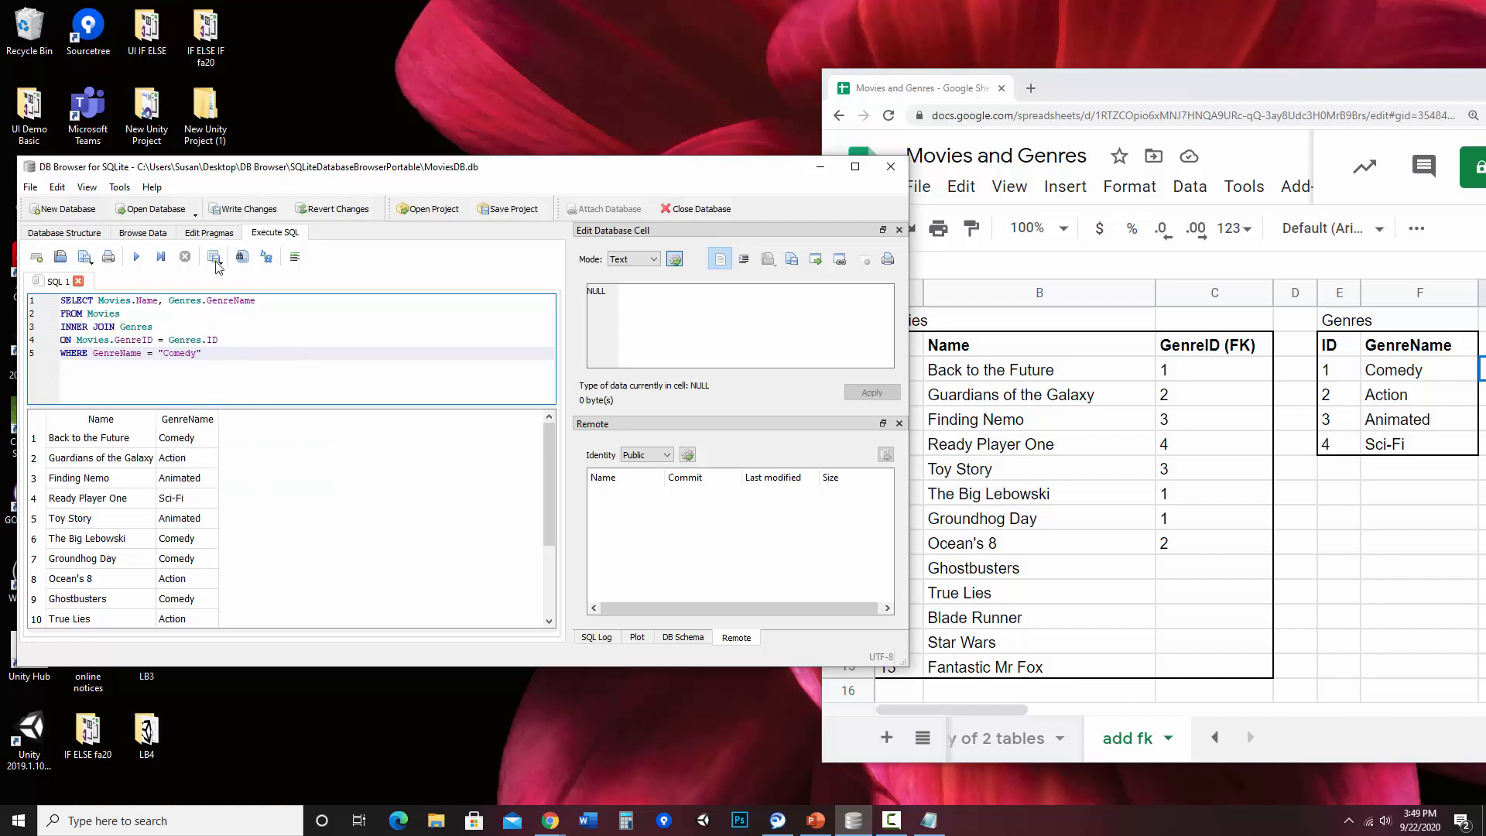
left_click(136, 257)
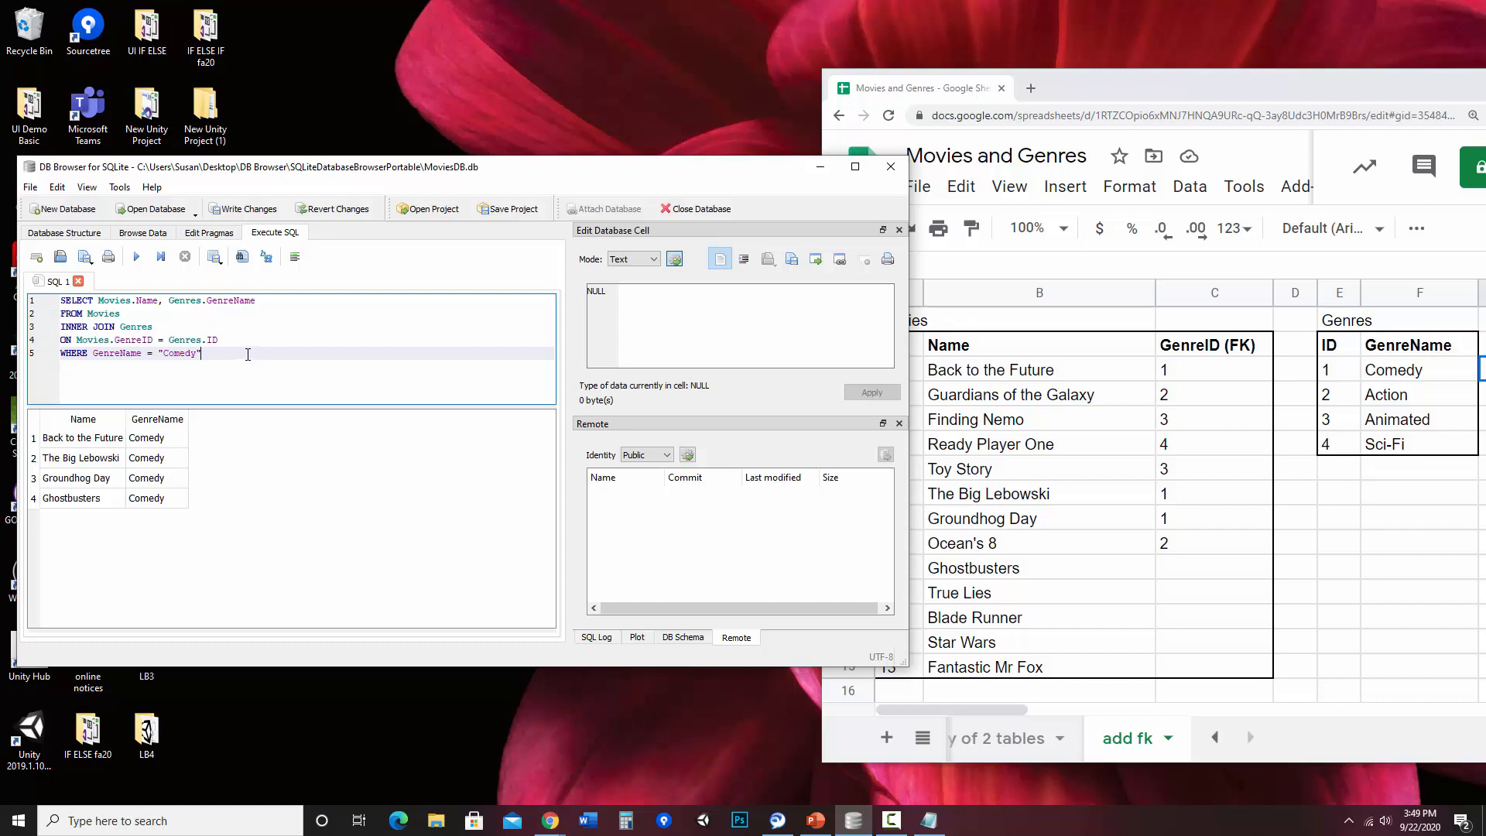
left_click_drag(248, 357, 60, 300)
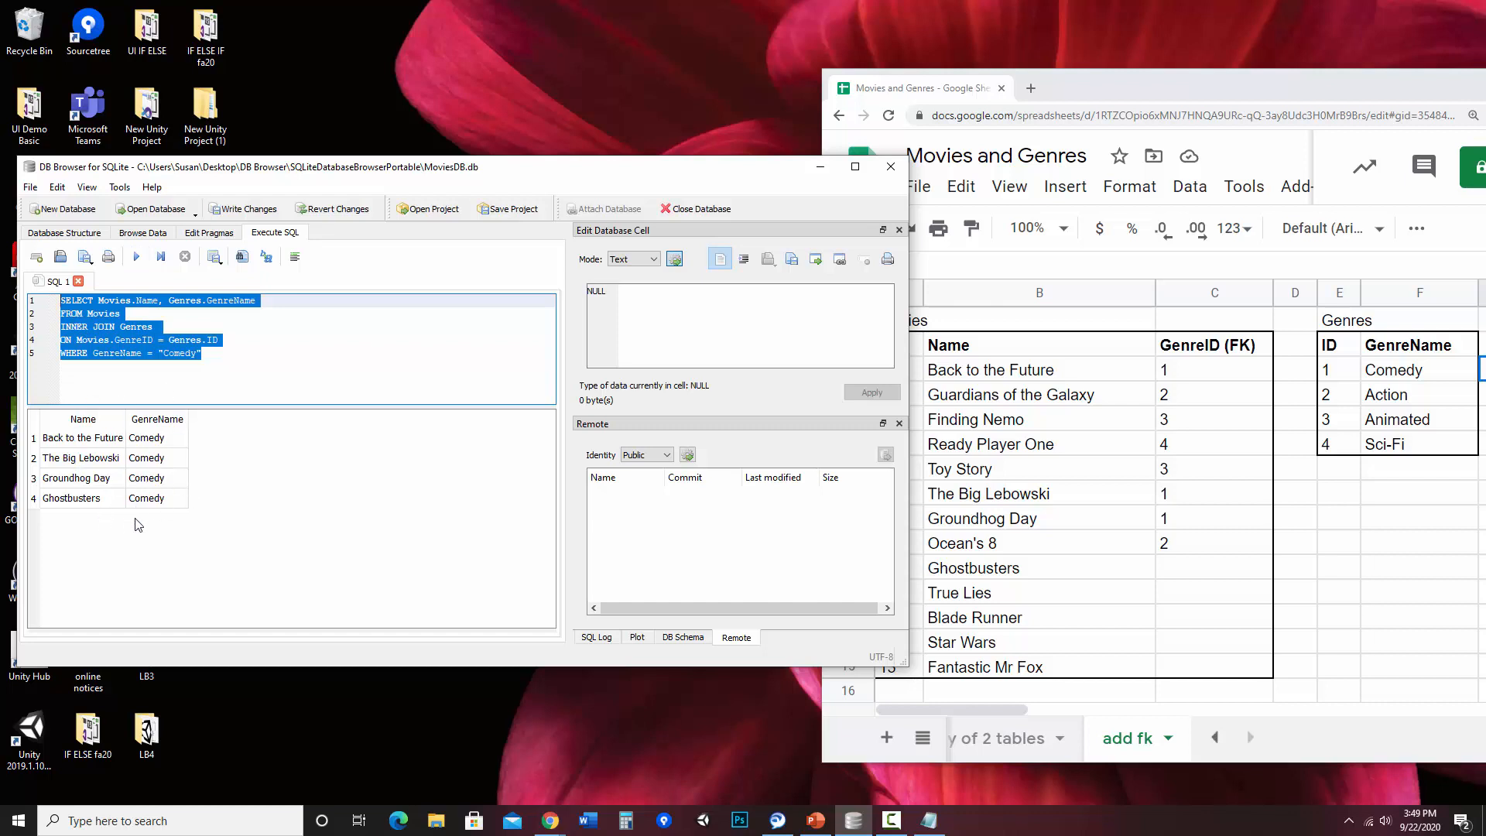
left_click(232, 383)
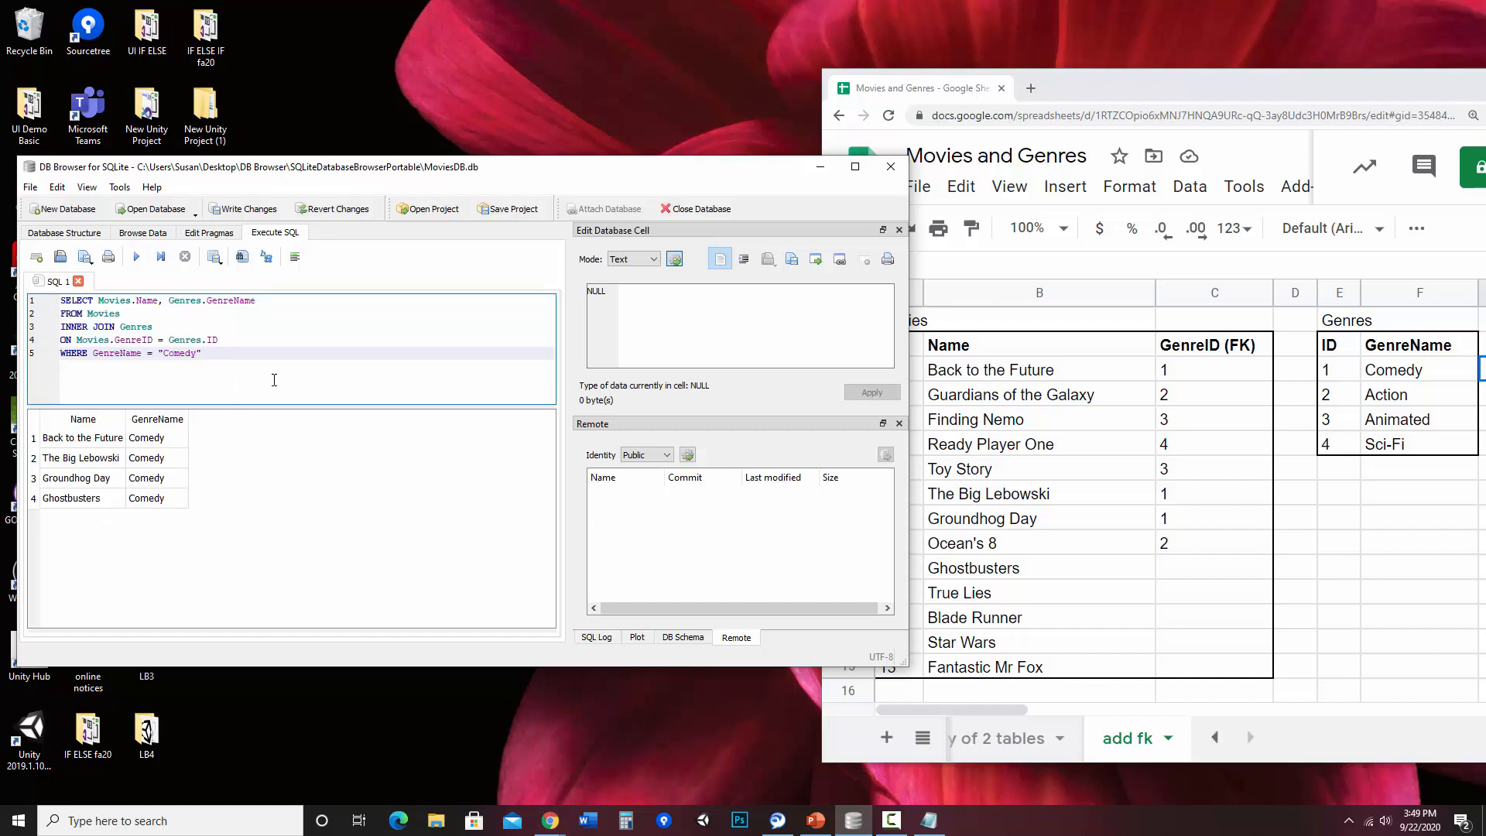